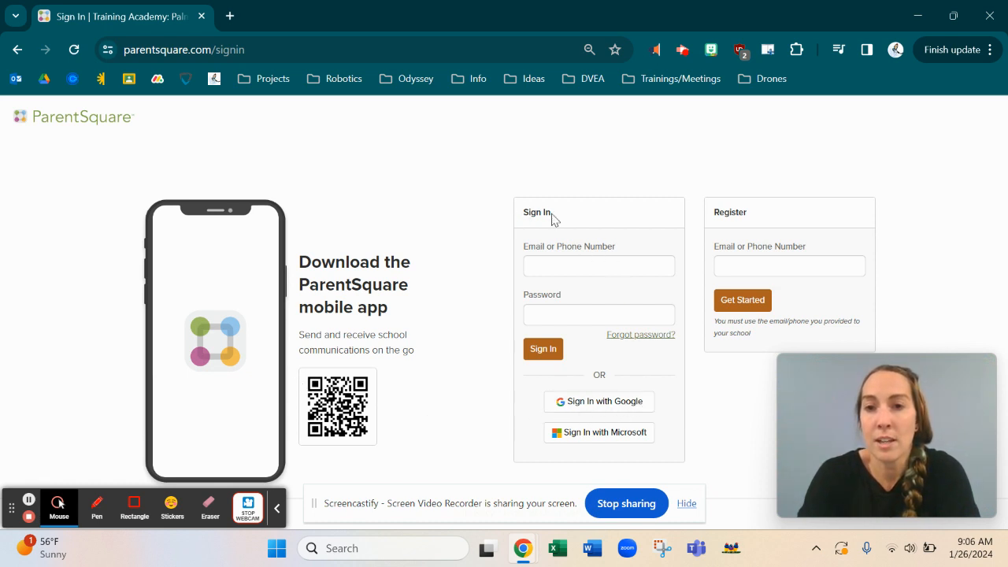
Step: Sign in with Google to reach the Training Academy: Palm Springs USD posts feed
{"action": "left_click", "coordinate": [595, 408]}
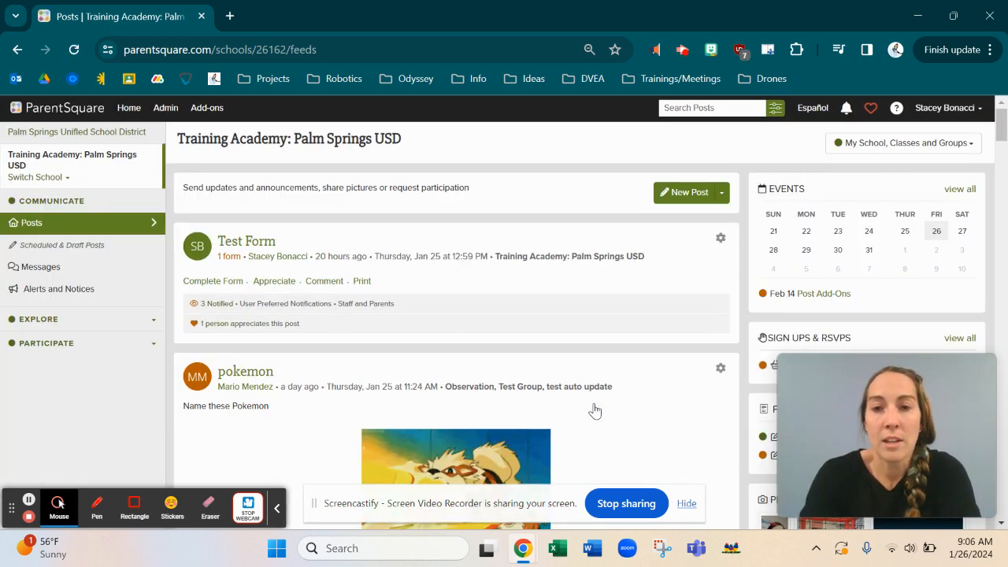
Step: Expand the Explore section in the sidebar to show Directory and Calendar, and browse the feed
{"action": "left_click", "coordinate": [95, 319]}
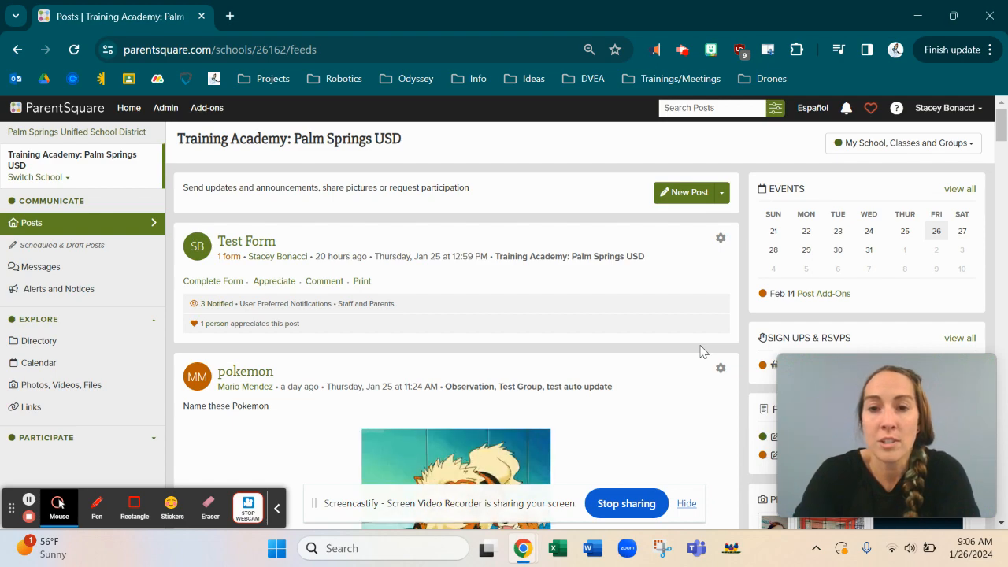
{"action": "scroll", "coordinate": [603, 374], "scroll_direction": "down", "scroll_amount": 3}
{"action": "scroll", "coordinate": [603, 373], "scroll_direction": "down", "scroll_amount": 15}
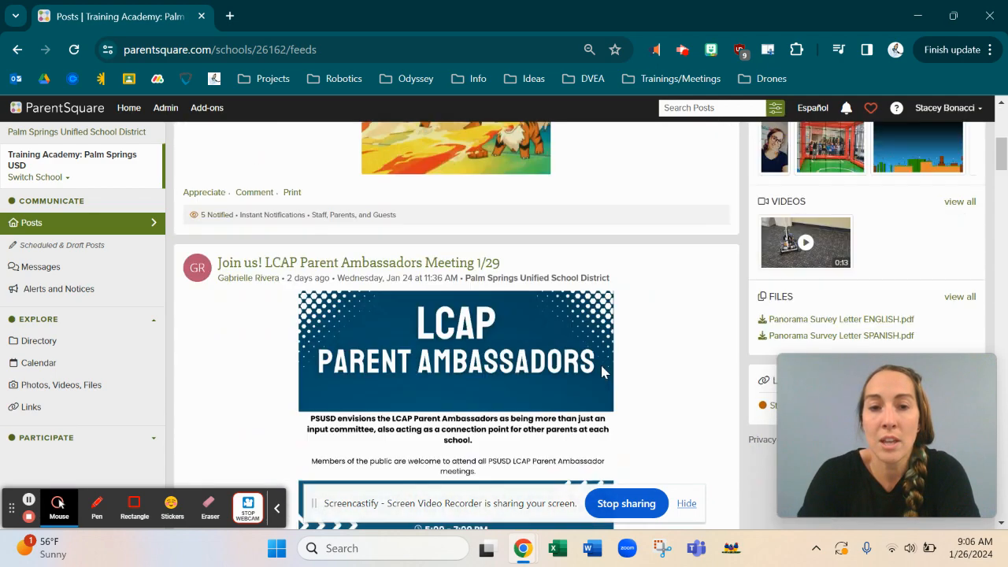
{"action": "scroll", "coordinate": [603, 373], "scroll_direction": "down", "scroll_amount": 12}
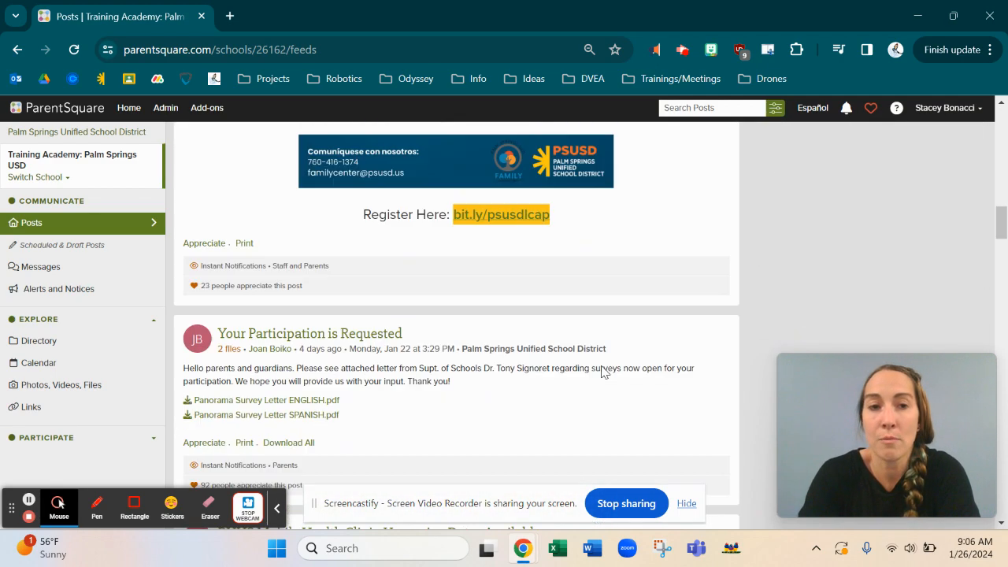
{"action": "scroll", "coordinate": [604, 374], "scroll_direction": "up", "scroll_amount": 12}
{"action": "scroll", "coordinate": [603, 374], "scroll_direction": "up", "scroll_amount": 20}
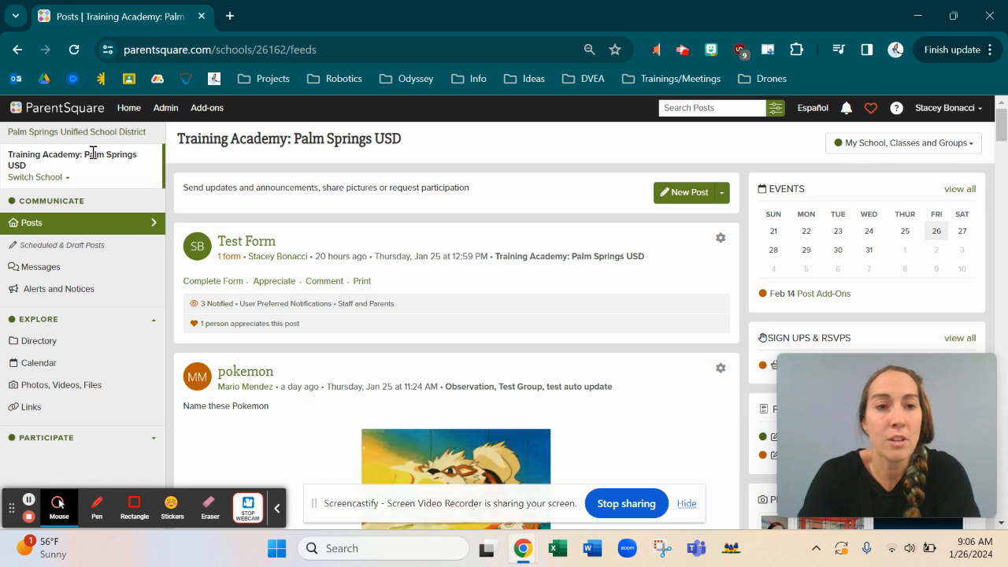
Step: Expand the Participate section to show Groups and Sign Ups & RSVPs, and review the feed
{"action": "left_click", "coordinate": [17, 435]}
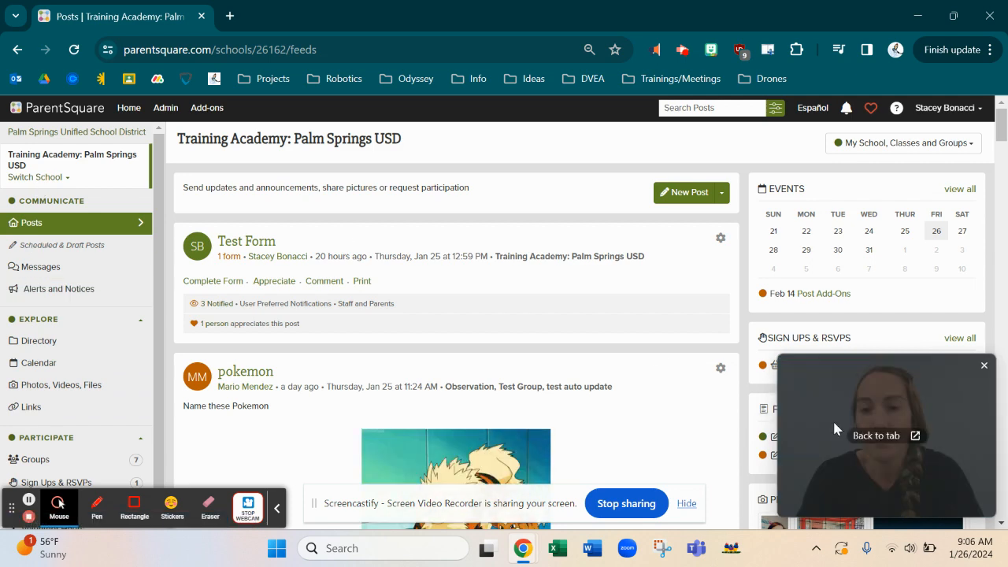
{"action": "left_click_drag", "start_coordinate": [816, 390], "coordinate": [50, 385]}
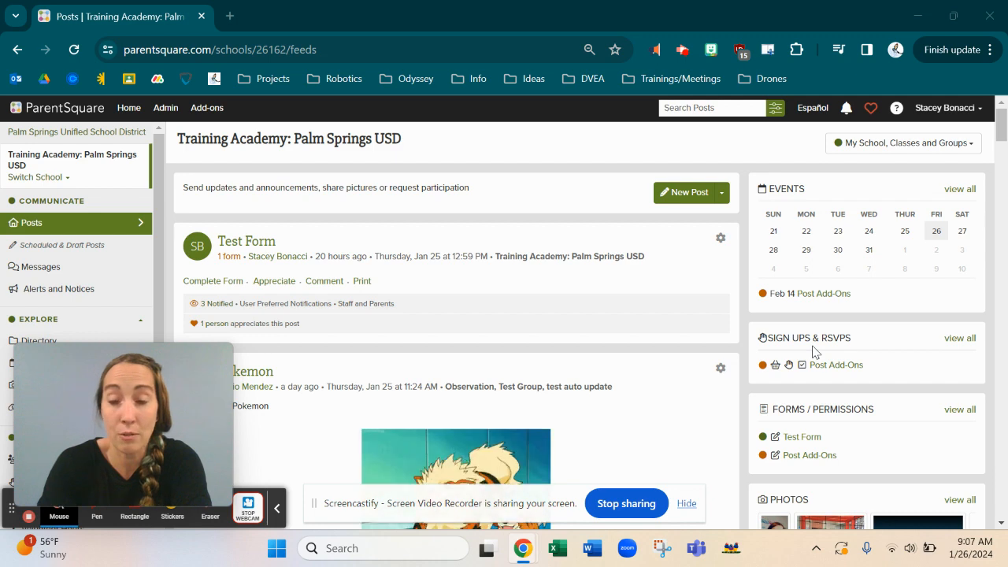
{"action": "scroll", "coordinate": [814, 351], "scroll_direction": "down", "scroll_amount": 7}
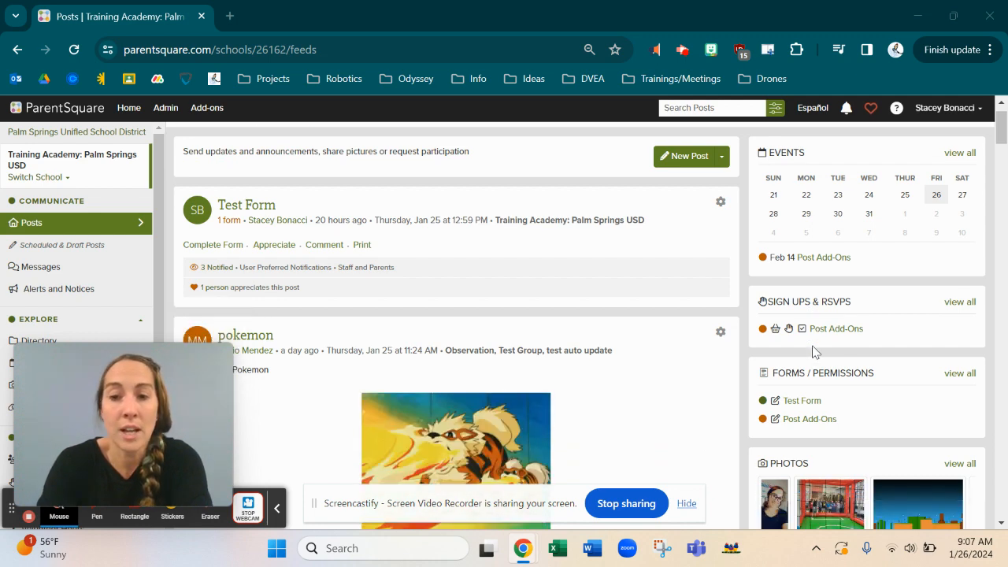
{"action": "scroll", "coordinate": [813, 353], "scroll_direction": "down", "scroll_amount": 3}
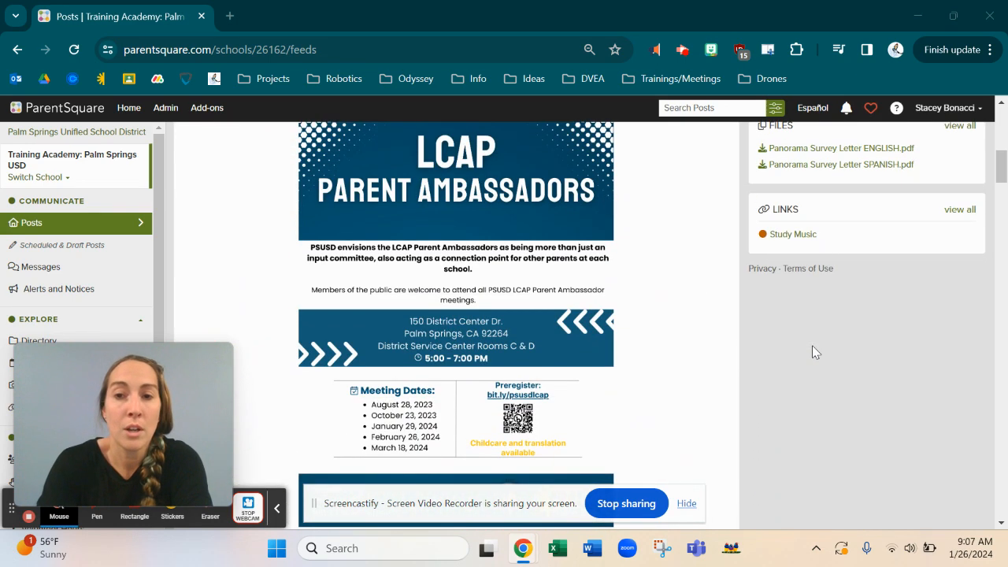
{"action": "scroll", "coordinate": [814, 352], "scroll_direction": "up", "scroll_amount": 3}
{"action": "scroll", "coordinate": [813, 351], "scroll_direction": "up", "scroll_amount": 8}
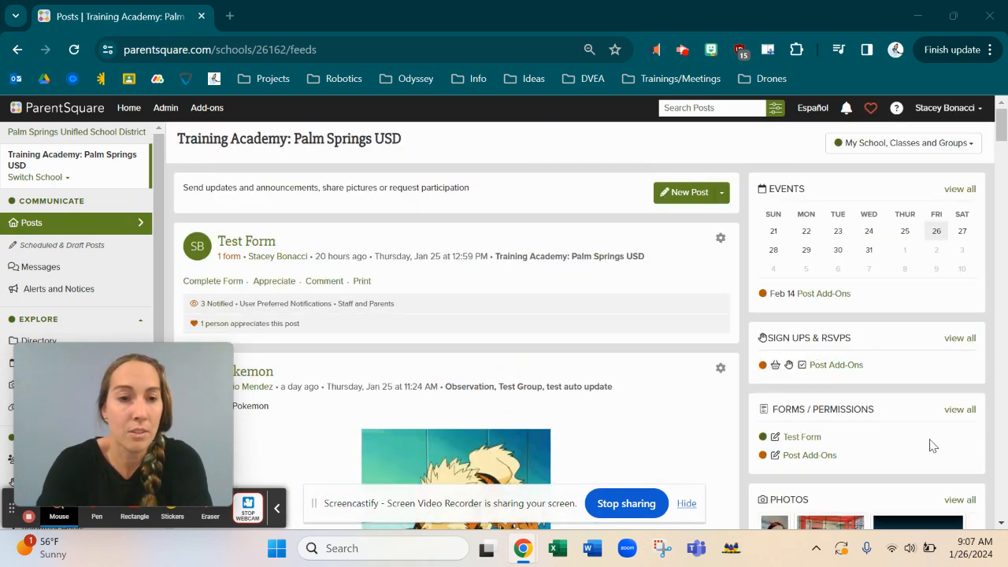
{"action": "mouse_move", "coordinate": [76, 386]}
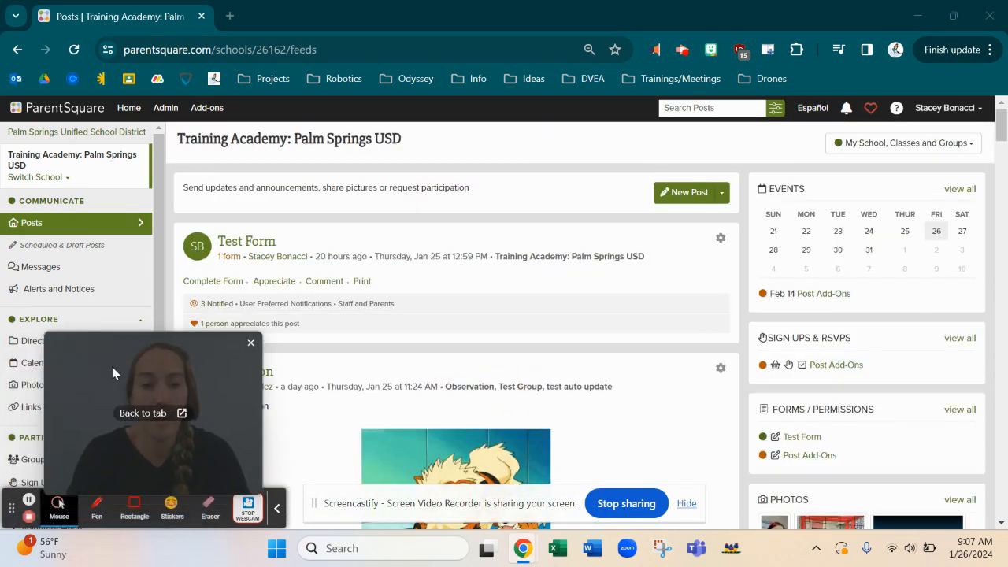
{"action": "left_click_drag", "start_coordinate": [77, 386], "coordinate": [622, 305]}
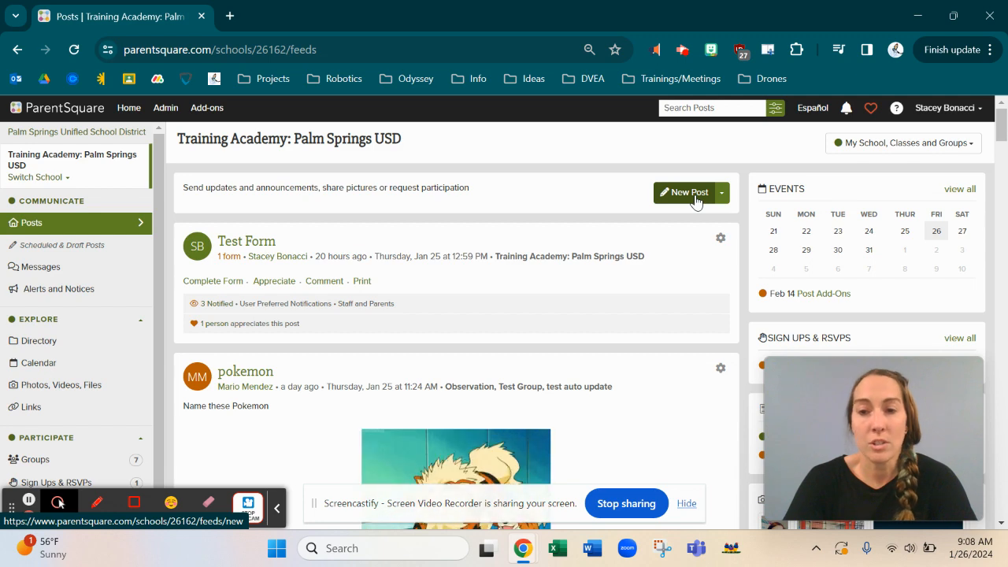
{"action": "right_click", "coordinate": [720, 199]}
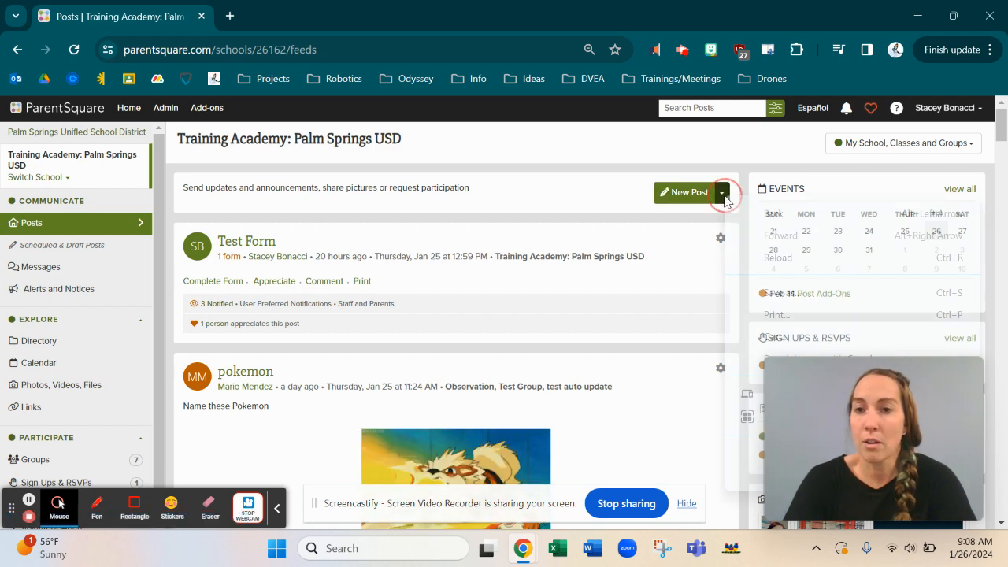
{"action": "left_click", "coordinate": [715, 200]}
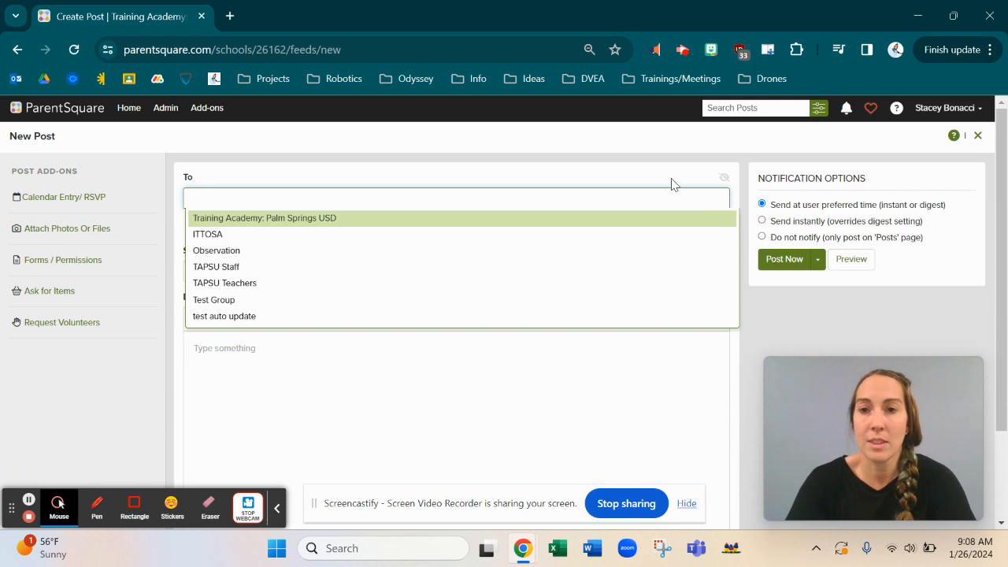
{"action": "left_click", "coordinate": [662, 177]}
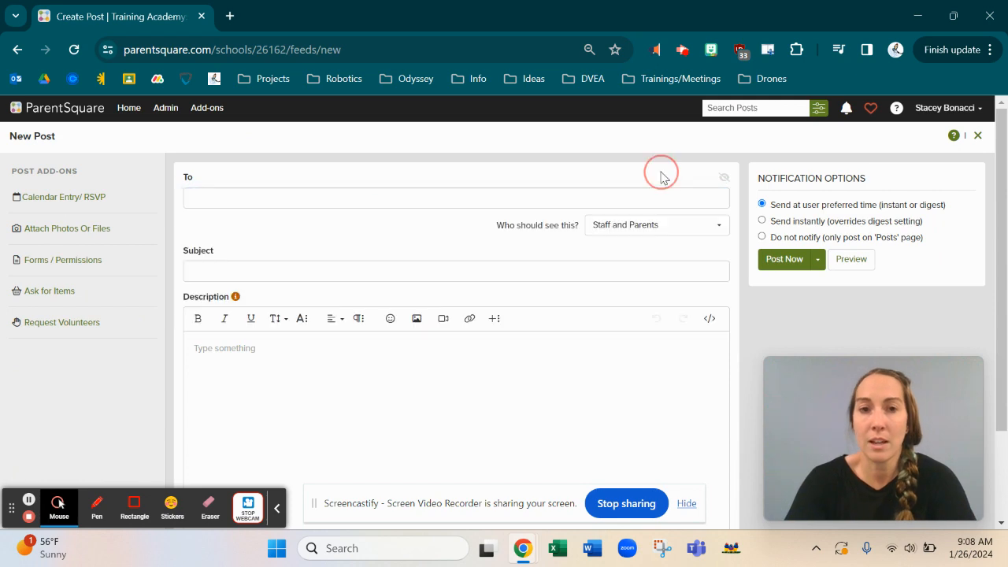
{"action": "left_click", "coordinate": [29, 504]}
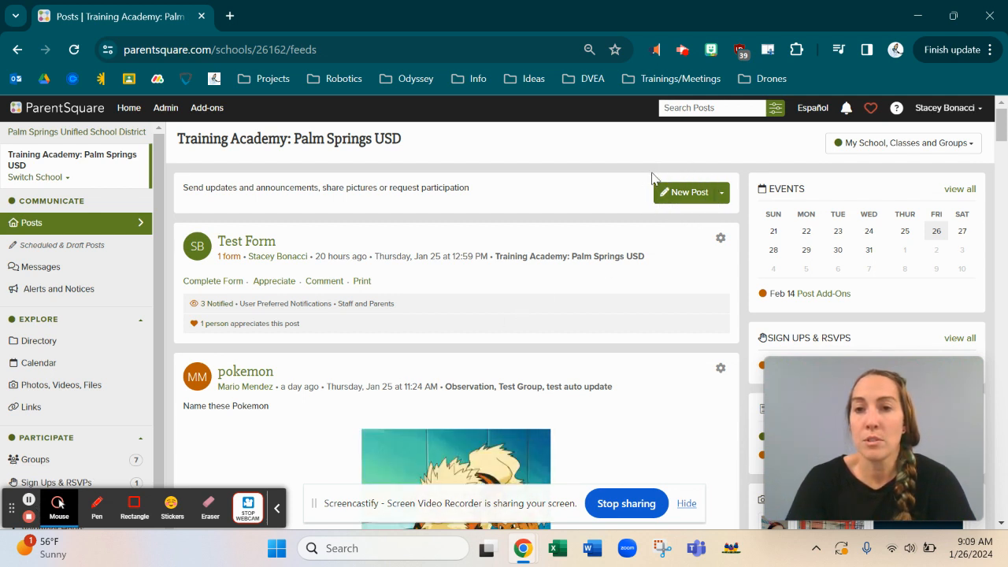
{"action": "right_click", "coordinate": [728, 201]}
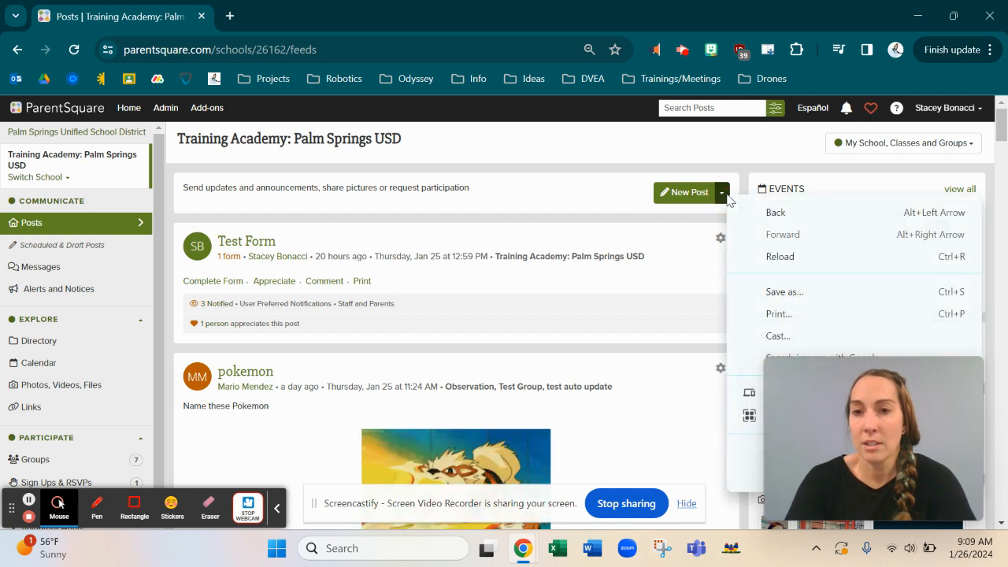
{"action": "left_click", "coordinate": [721, 197]}
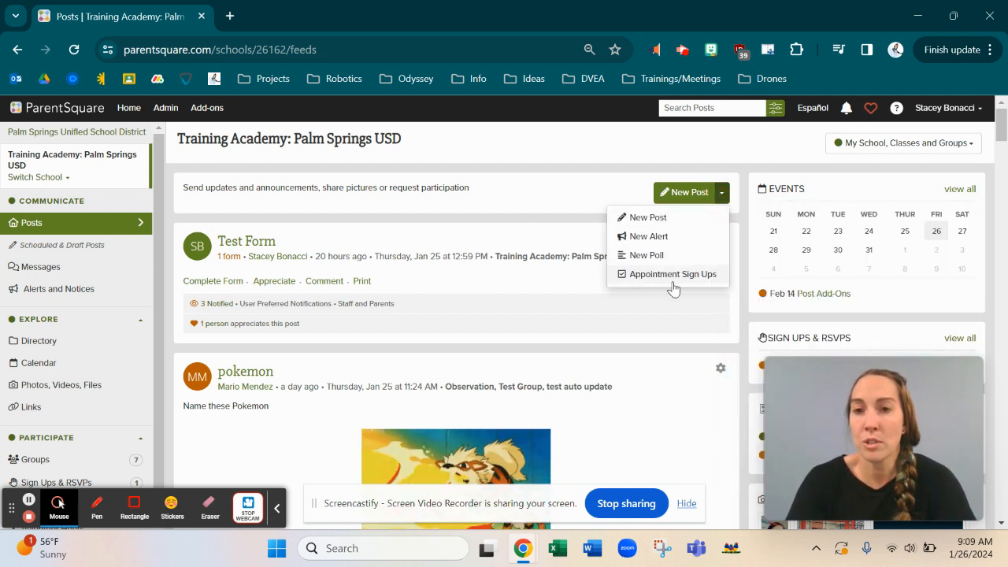
{"action": "left_click", "coordinate": [684, 198]}
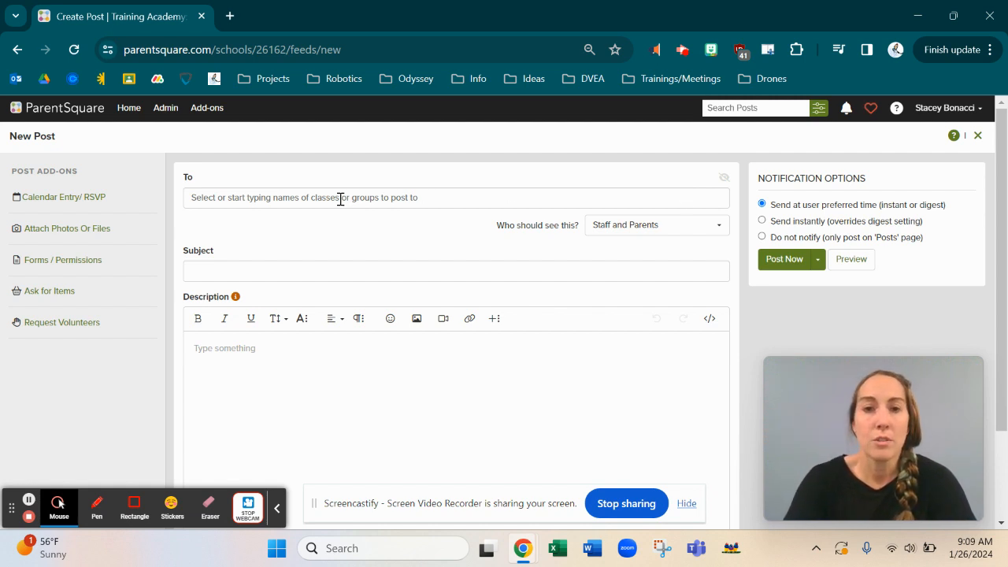
{"action": "left_click", "coordinate": [284, 197]}
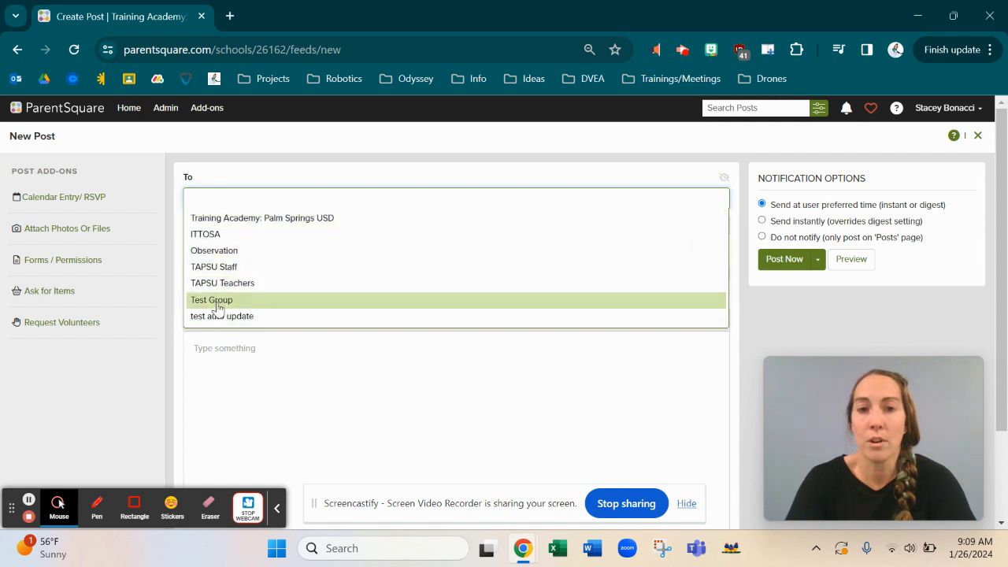
{"action": "left_click", "coordinate": [214, 252]}
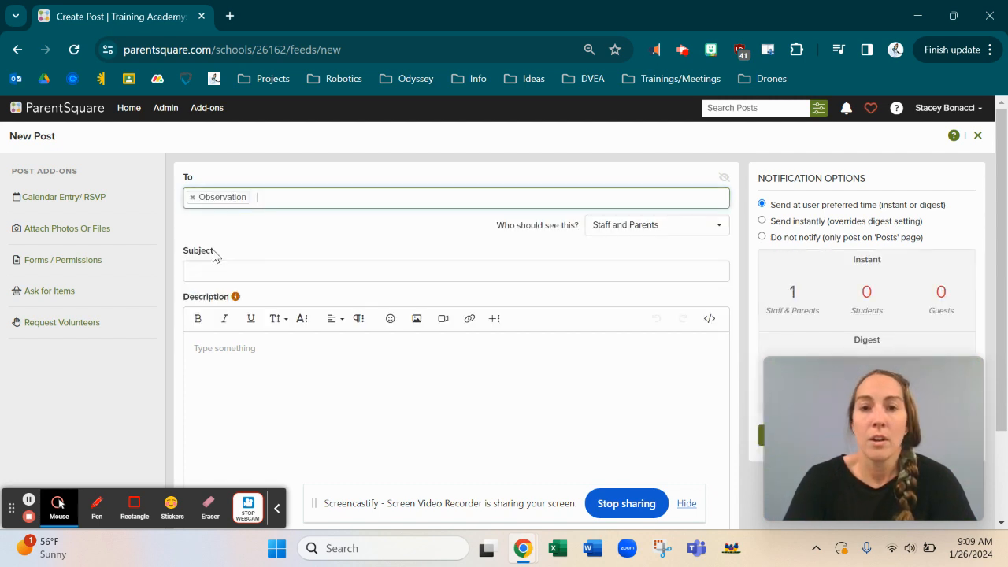
{"action": "left_click", "coordinate": [675, 230]}
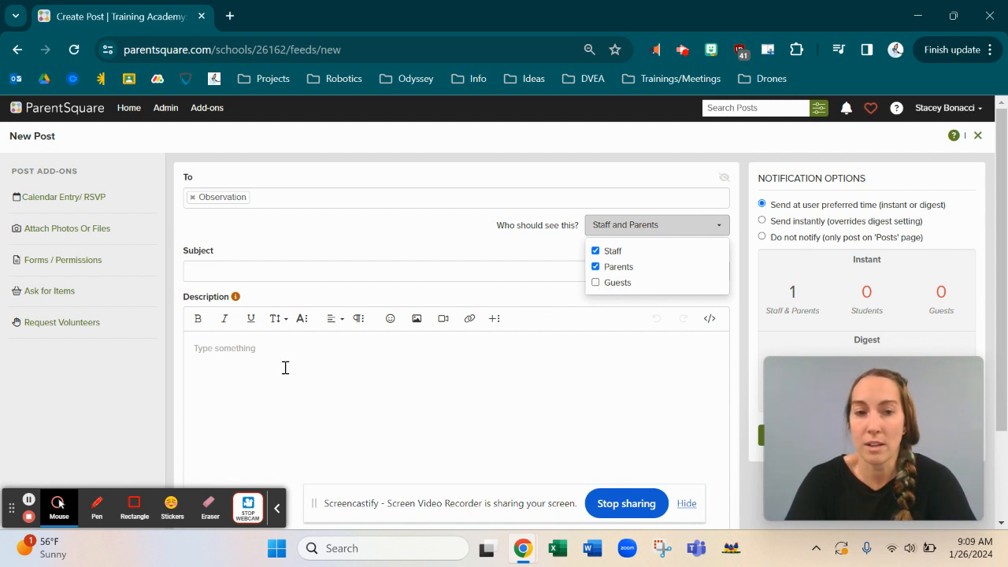
{"action": "left_click", "coordinate": [29, 501]}
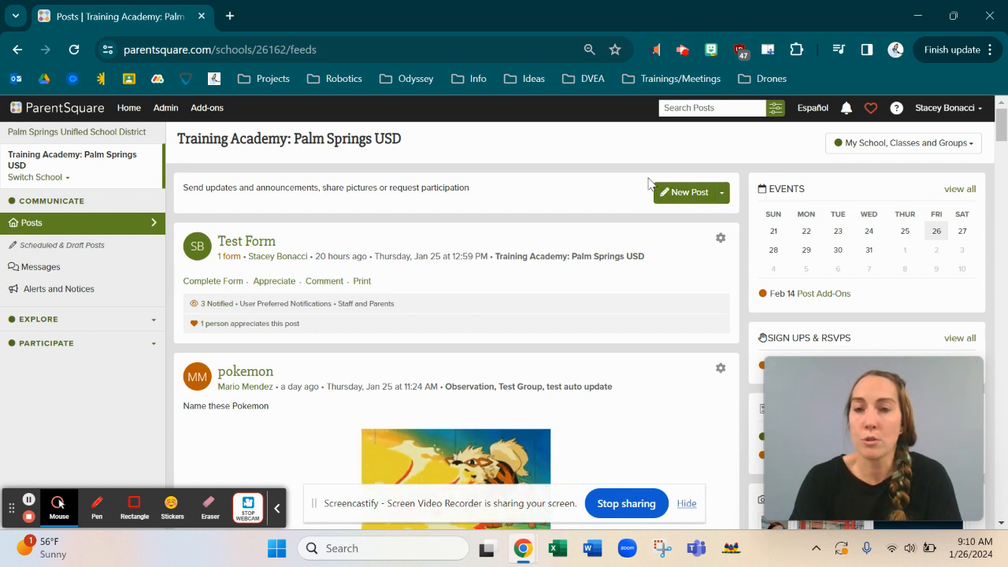
Step: Start a new post addressed to the Observation group
{"action": "left_click", "coordinate": [722, 203]}
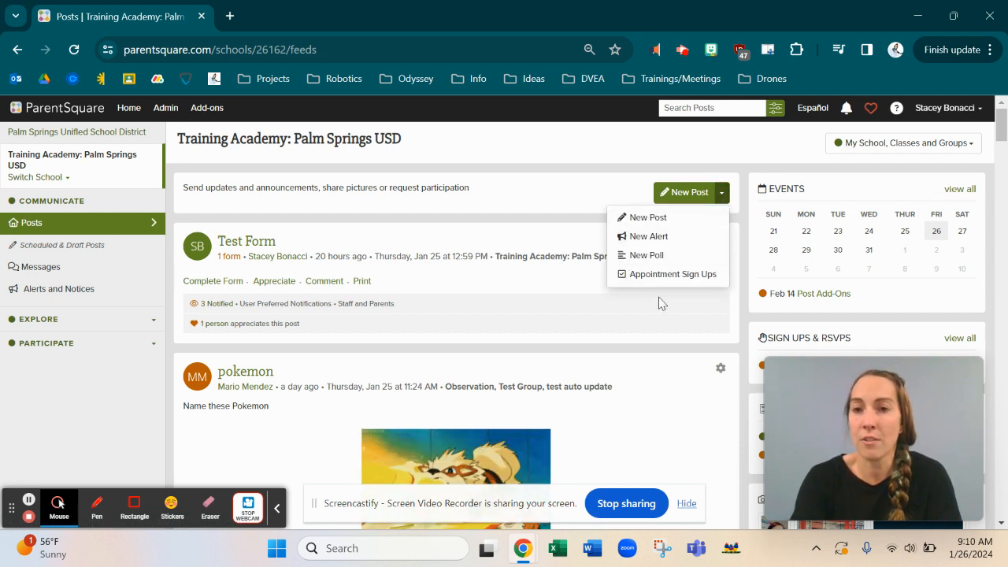
{"action": "left_click", "coordinate": [681, 197]}
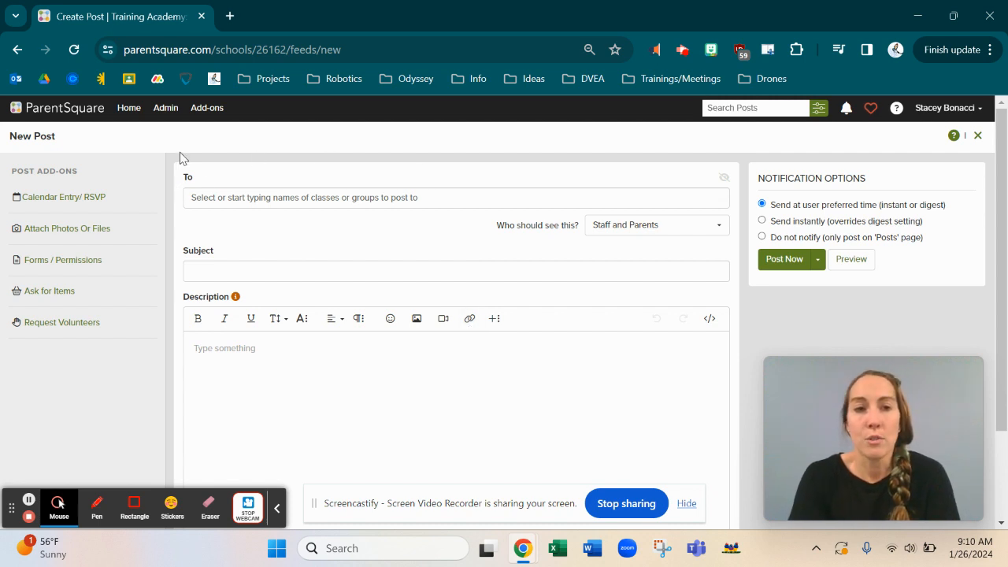
{"action": "left_click", "coordinate": [239, 195]}
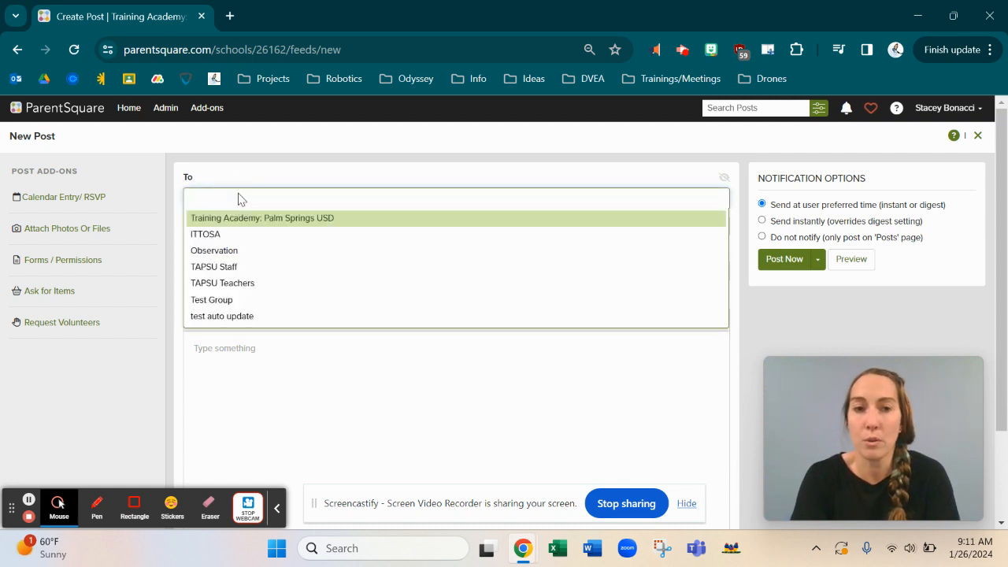
{"action": "left_click", "coordinate": [219, 254]}
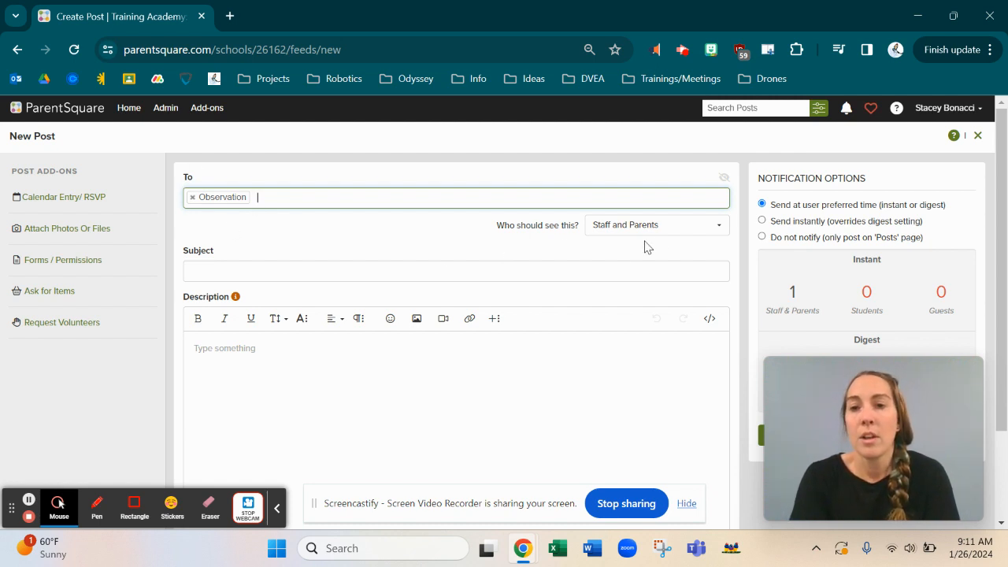
Step: Keep the post's audience set to both Staff and Parents
{"action": "left_click", "coordinate": [696, 228]}
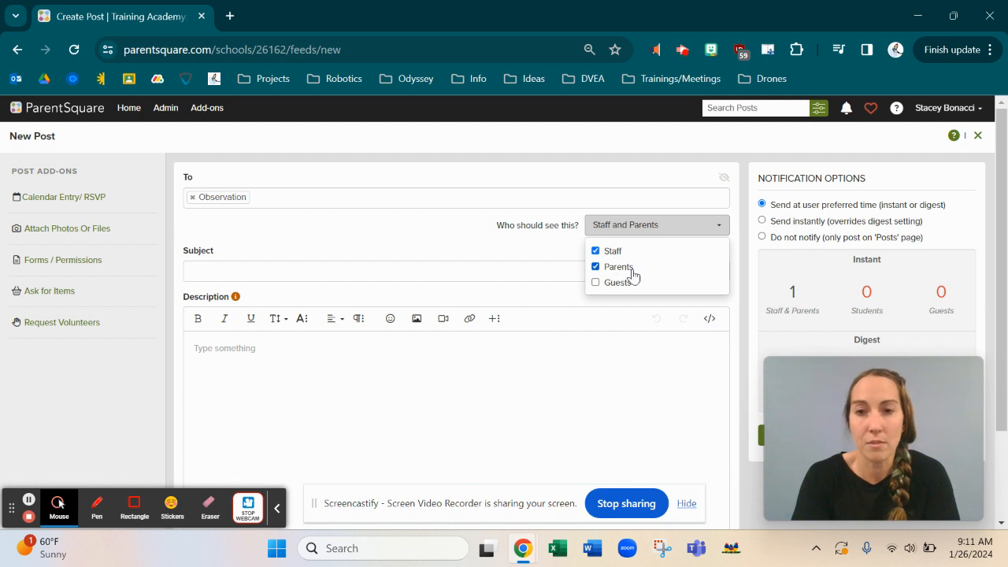
{"action": "left_click", "coordinate": [596, 252]}
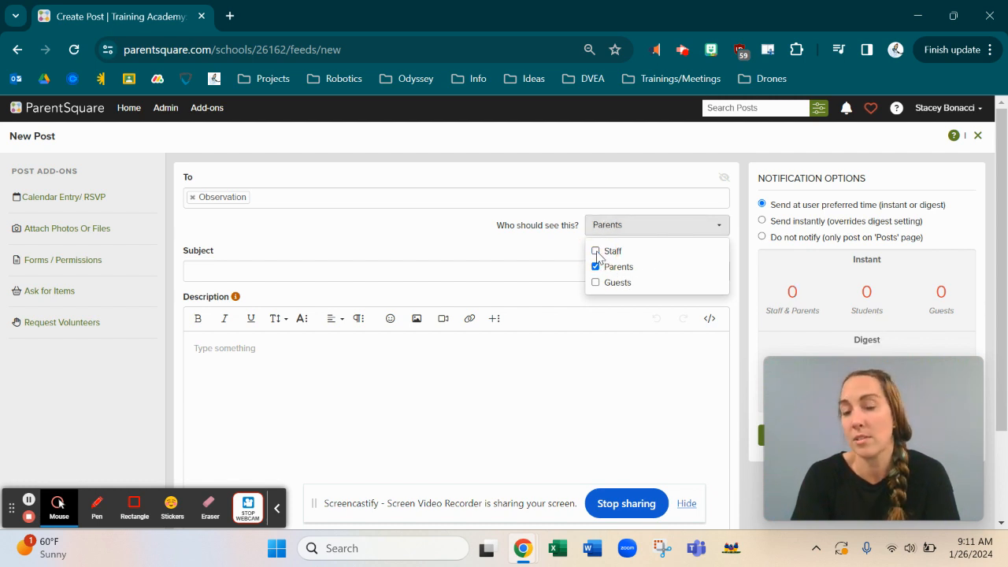
{"action": "left_click", "coordinate": [596, 251]}
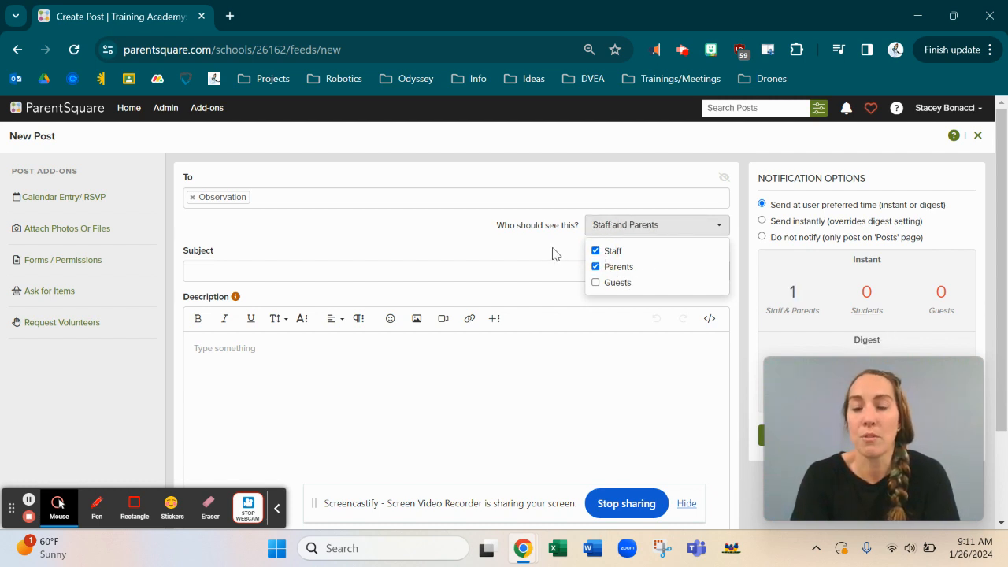
{"action": "left_click", "coordinate": [554, 252]}
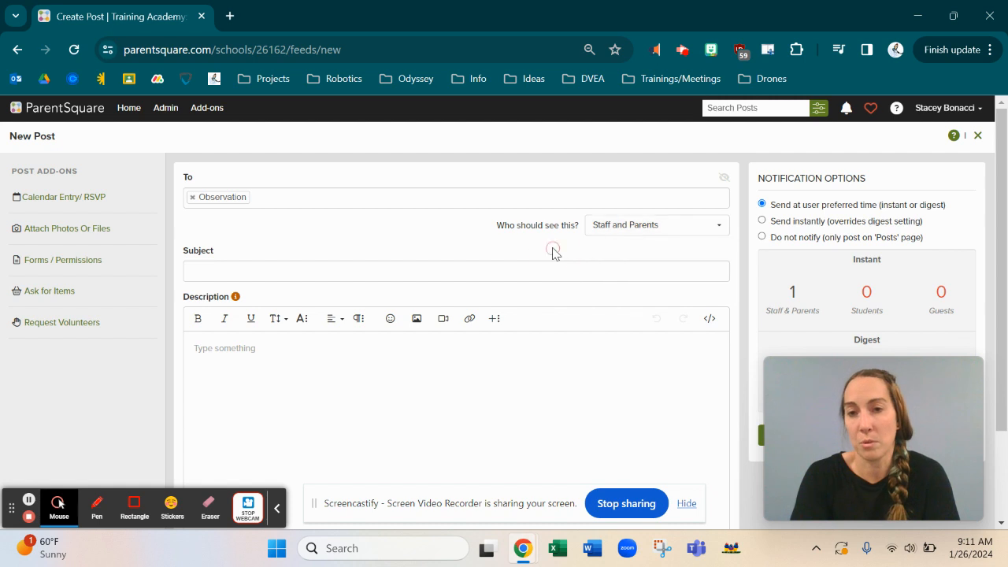
Step: Enter 'Really Exciting News' as the post's subject line
{"action": "left_click", "coordinate": [210, 272]}
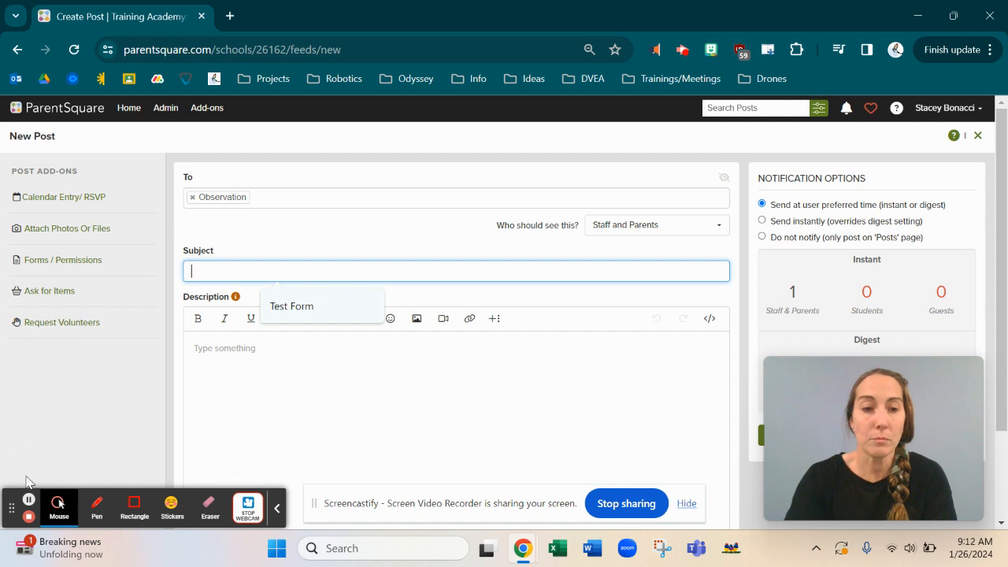
{"action": "left_click", "coordinate": [220, 274]}
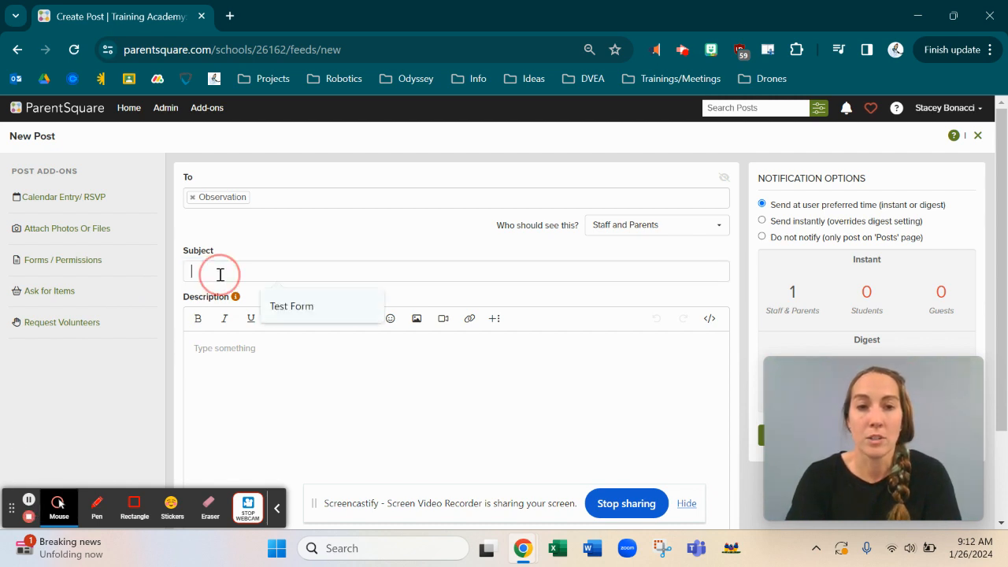
{"action": "type", "text": "Reall"}
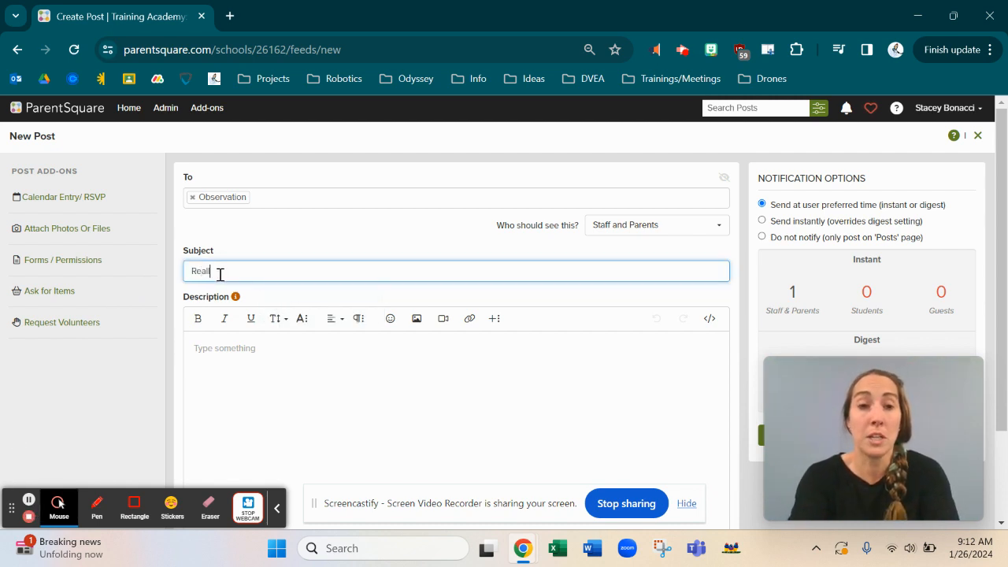
{"action": "type", "text": "y Exciting News"}
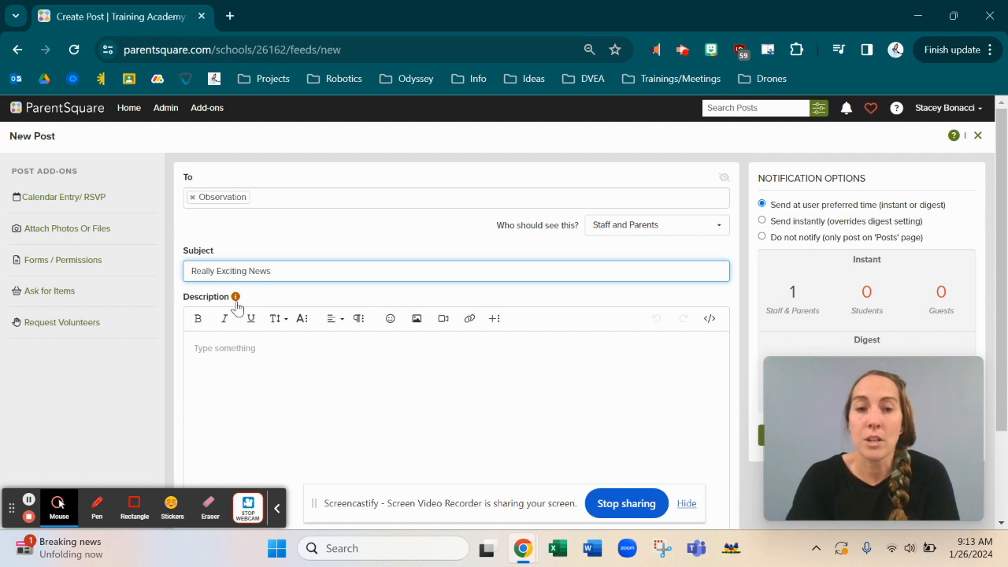
Step: Type 'Where, when, time' in the description and make it bold, italic and underlined
{"action": "left_click", "coordinate": [211, 349]}
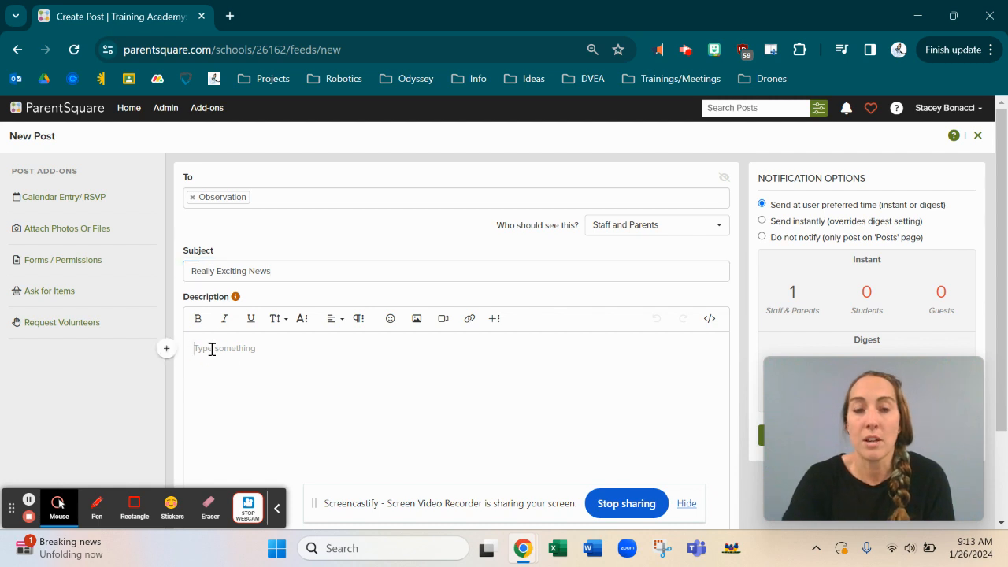
{"action": "type", "text": "Where, when"}
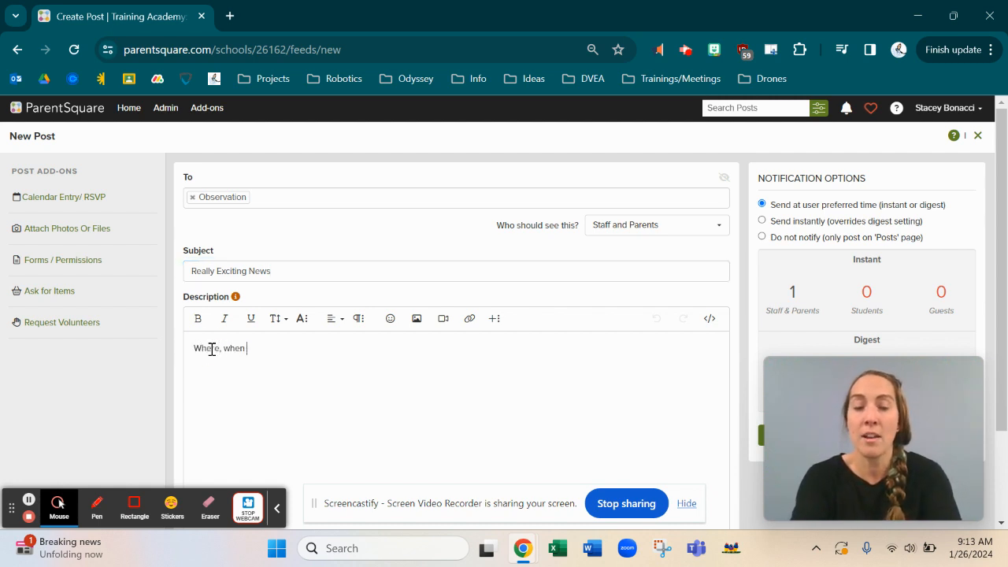
{"action": "type", "text": "  time"}
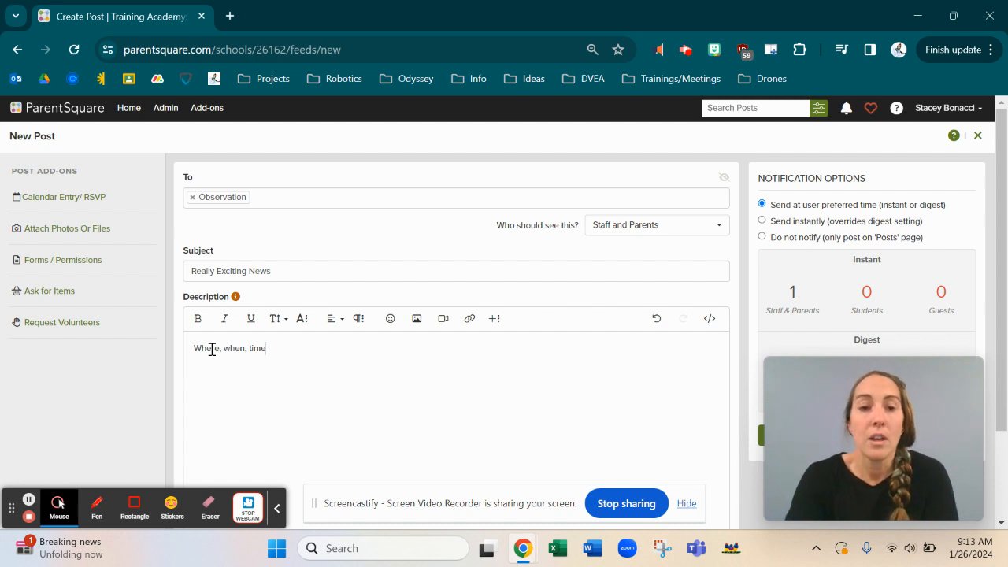
{"action": "triple_click", "coordinate": [261, 348]}
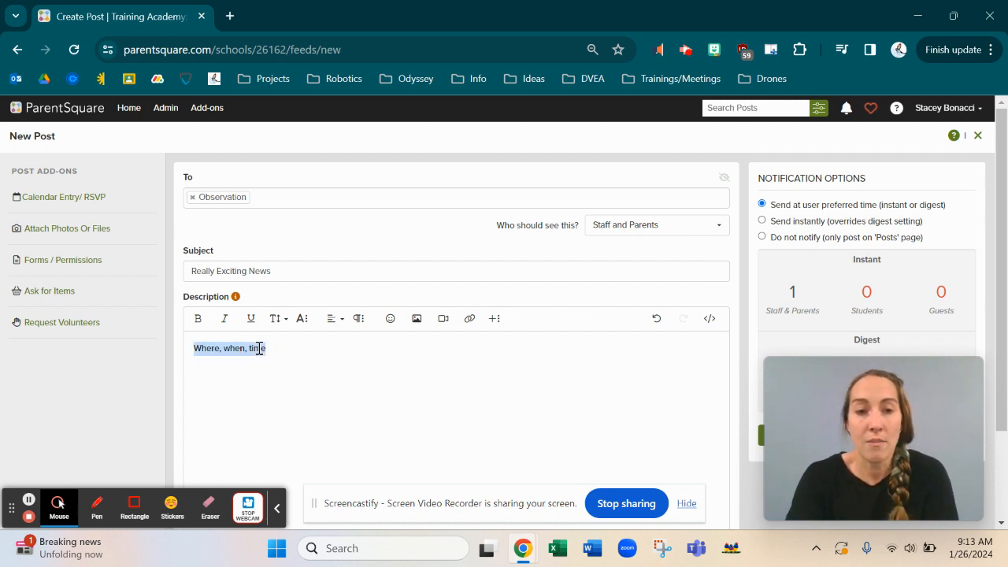
{"action": "left_click", "coordinate": [198, 319]}
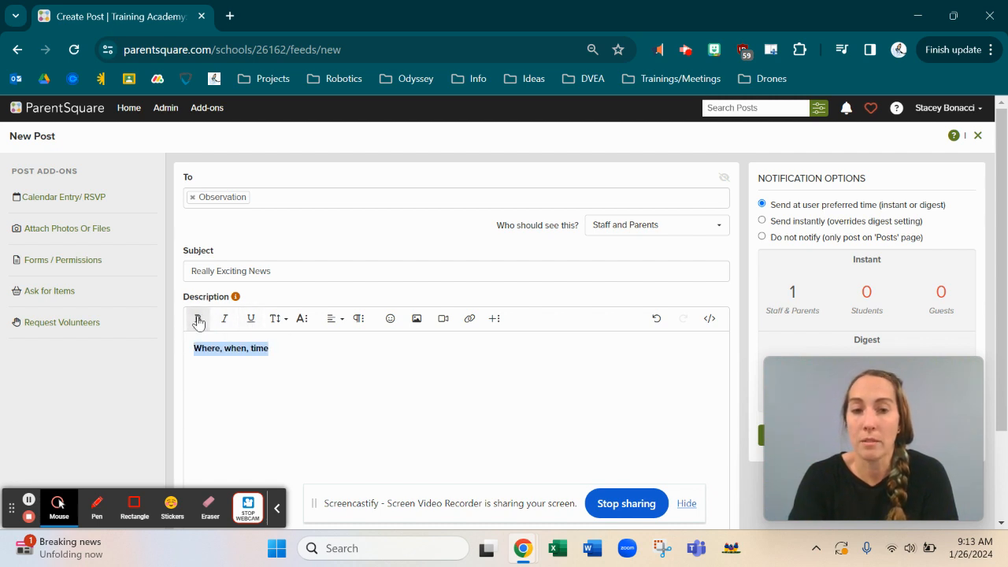
{"action": "left_click", "coordinate": [224, 318]}
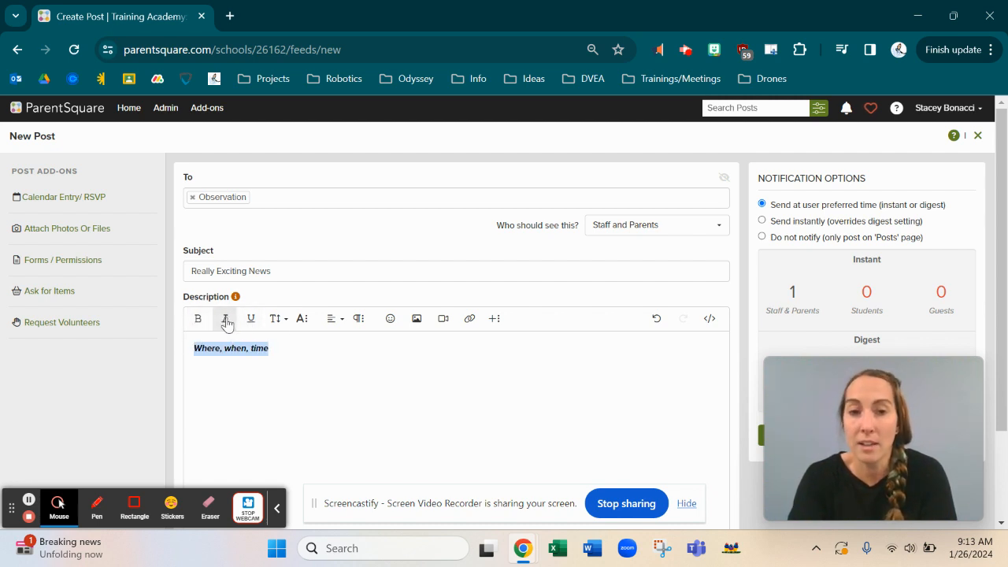
{"action": "left_click", "coordinate": [251, 319]}
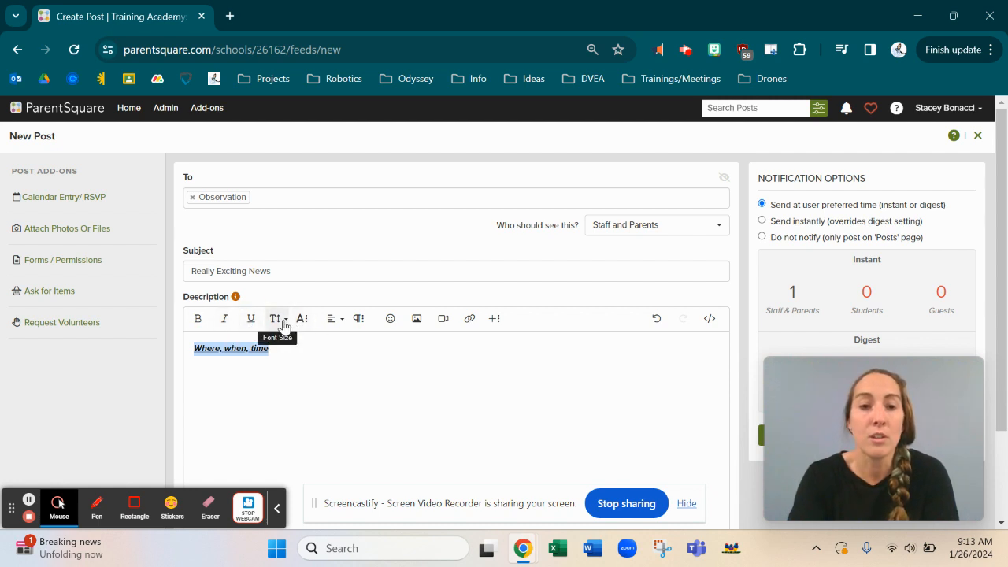
Step: Try size 42, blue text and a background colour on the line, then clear all formatting
{"action": "left_click", "coordinate": [283, 324]}
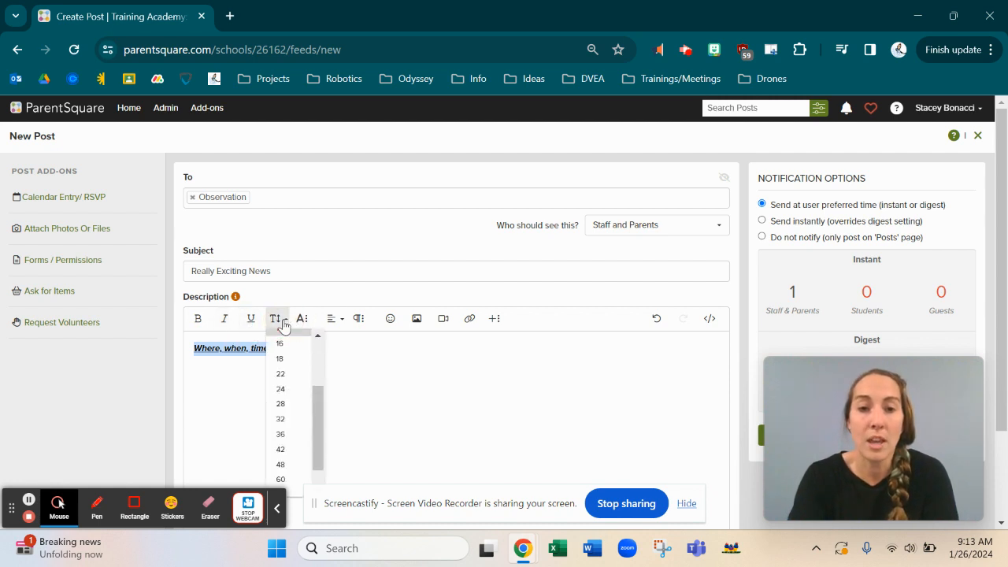
{"action": "left_click", "coordinate": [285, 451]}
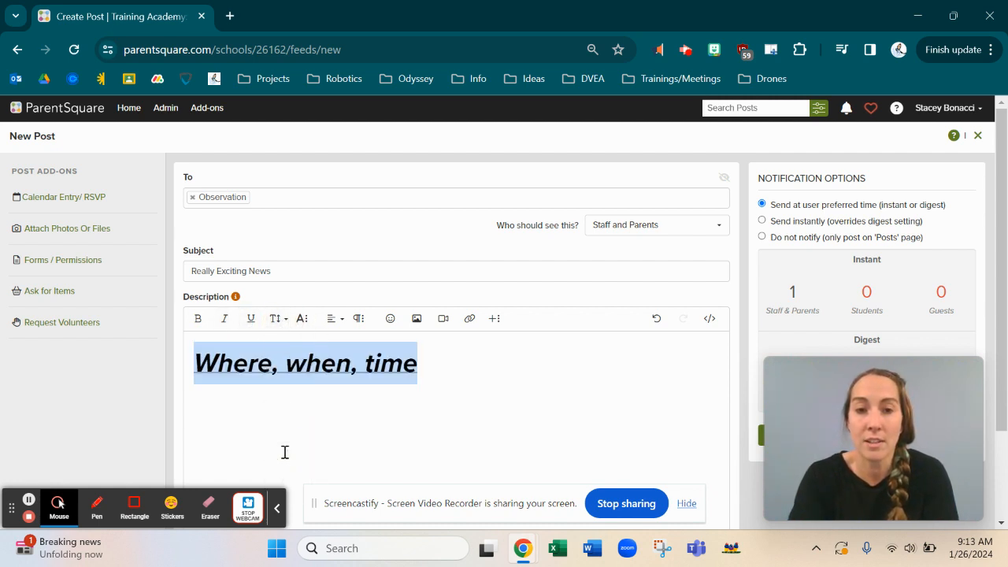
{"action": "left_click", "coordinate": [303, 320]}
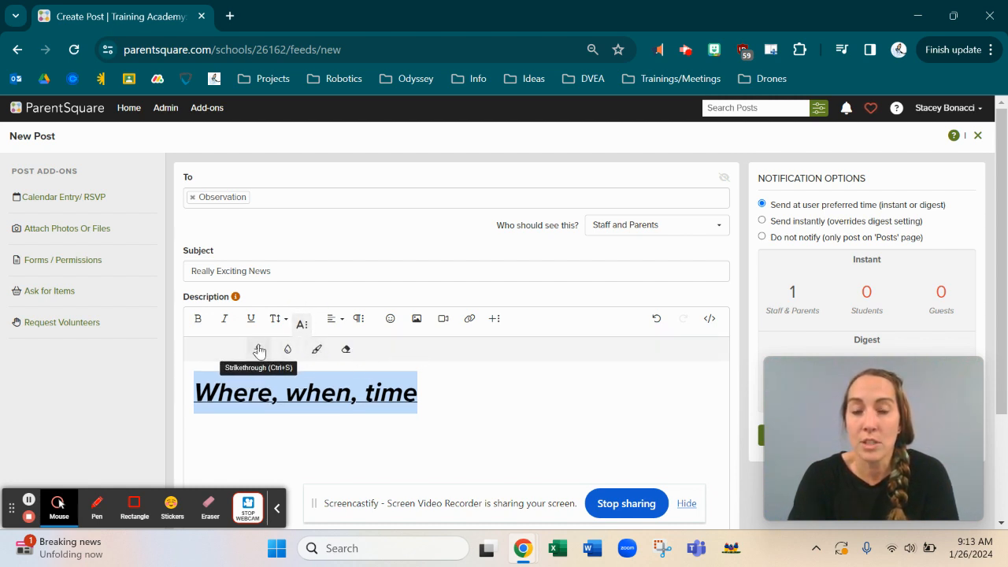
{"action": "left_click", "coordinate": [287, 349]}
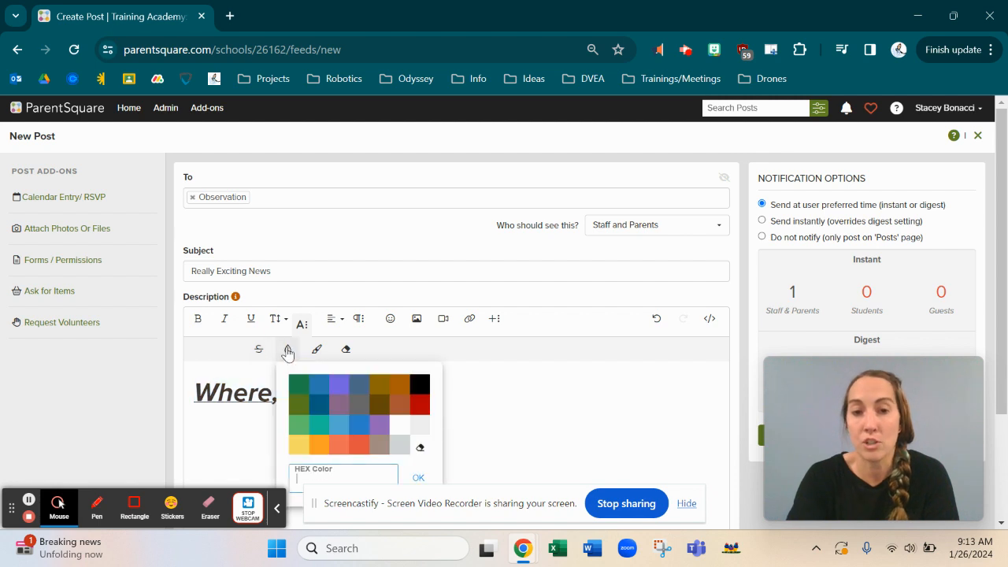
{"action": "left_click", "coordinate": [321, 388]}
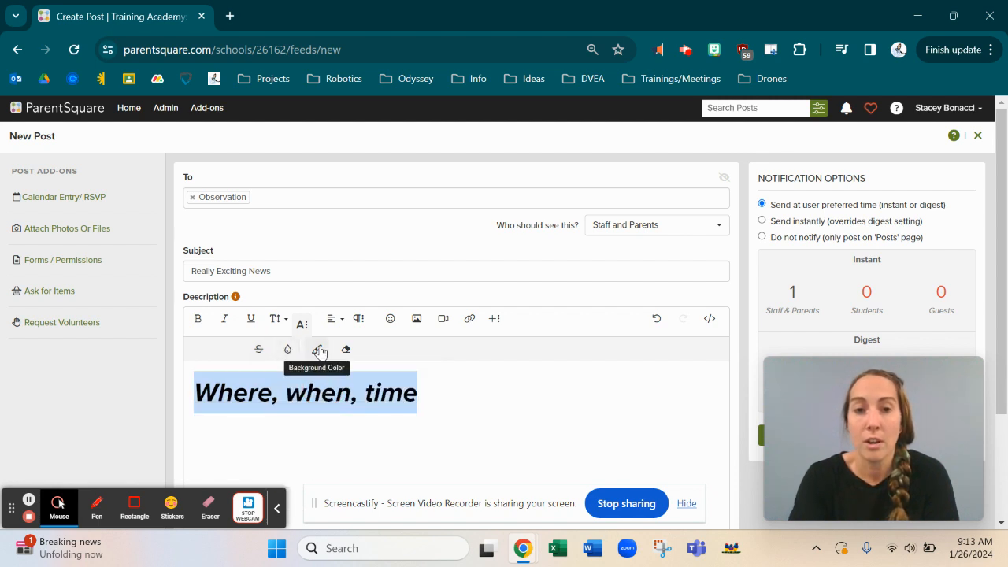
{"action": "left_click", "coordinate": [319, 351]}
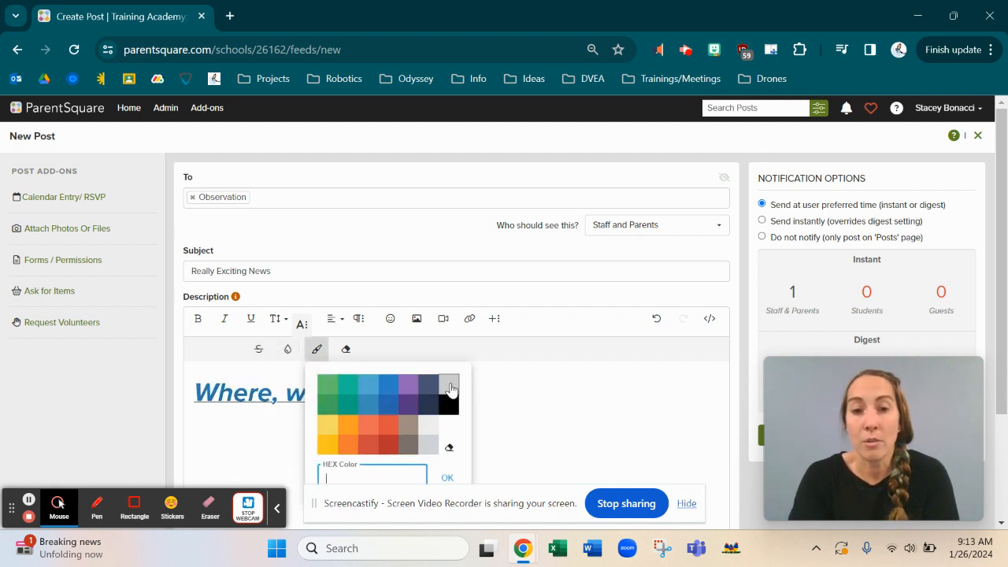
{"action": "left_click", "coordinate": [454, 383]}
{"action": "left_click", "coordinate": [345, 349]}
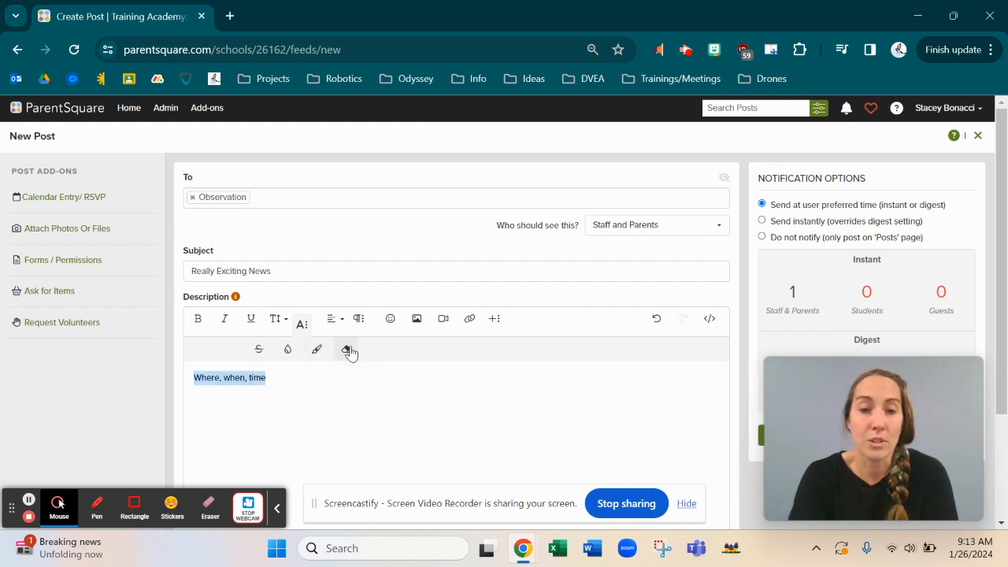
Step: Format the line at size 42 with a green background and dark olive text
{"action": "left_click", "coordinate": [280, 320]}
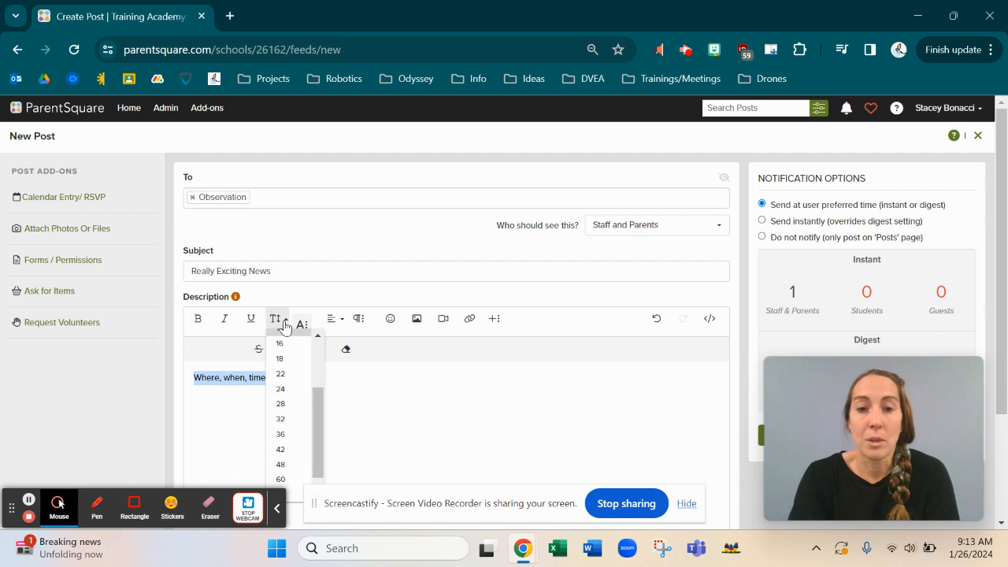
{"action": "left_click", "coordinate": [282, 449]}
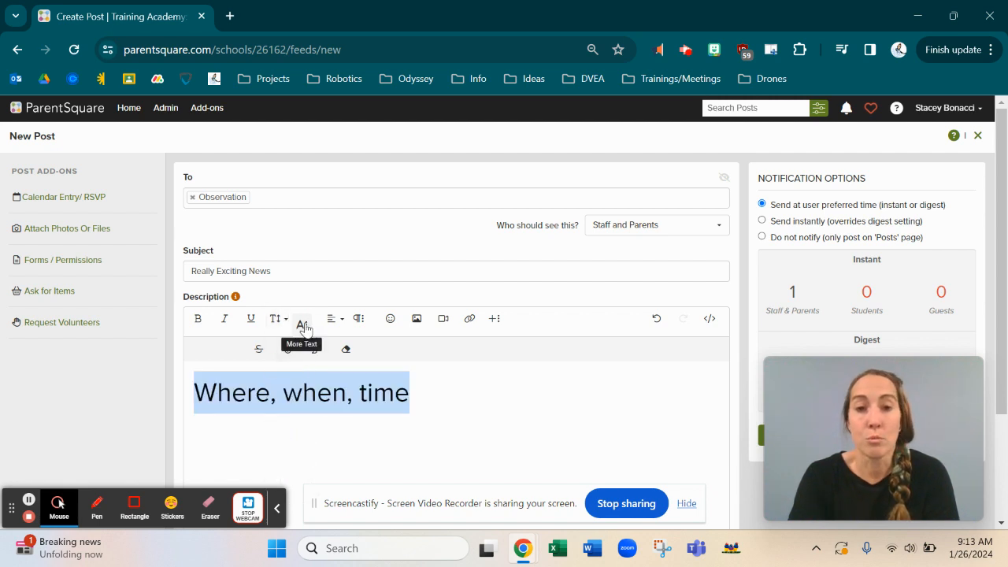
{"action": "left_click", "coordinate": [317, 349]}
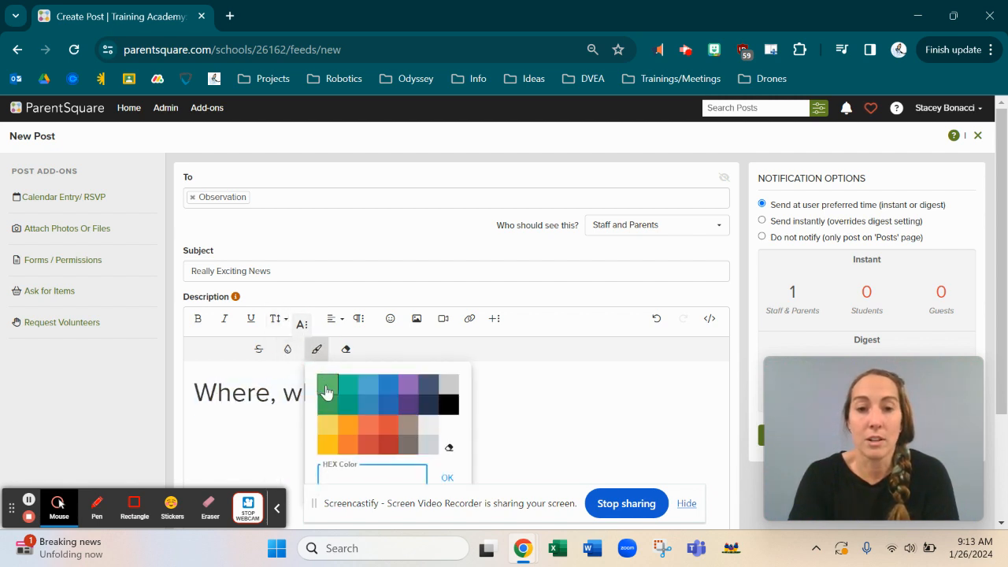
{"action": "left_click", "coordinate": [327, 392]}
{"action": "left_click", "coordinate": [288, 349]}
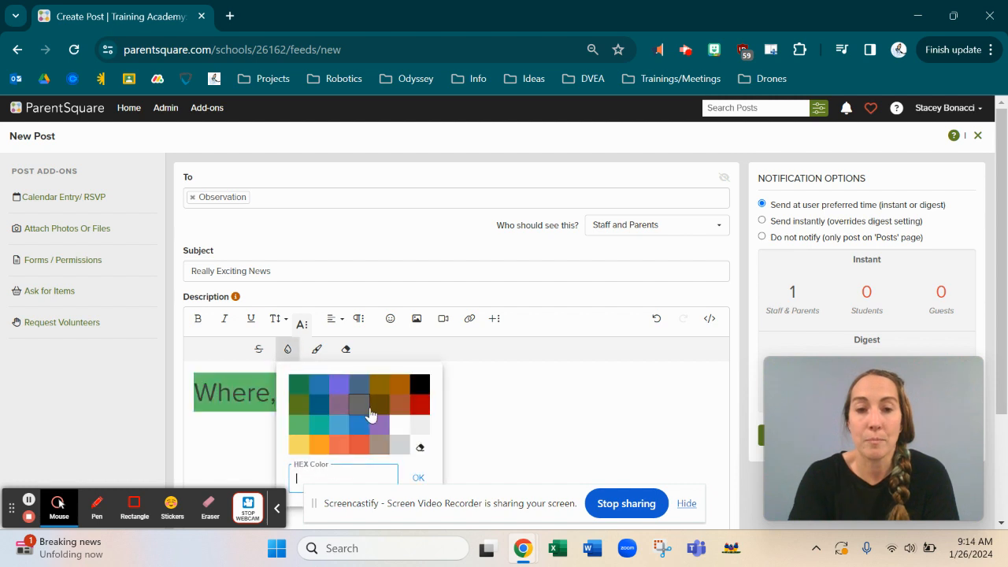
{"action": "left_click", "coordinate": [376, 406]}
{"action": "left_click", "coordinate": [430, 400]}
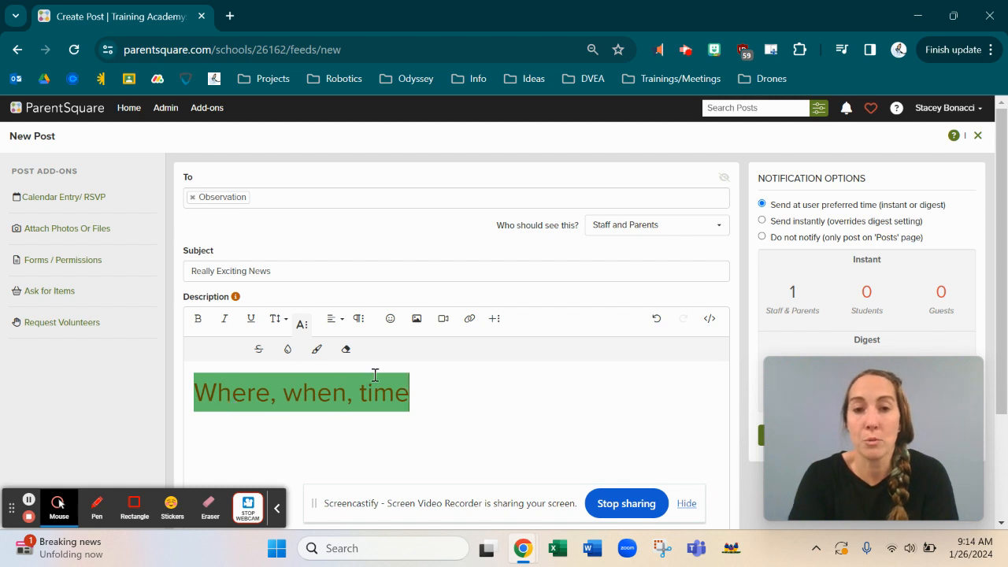
Step: Right-align the 'Where, when, time' line and add a laughing emoji after 'time'
{"action": "left_click", "coordinate": [334, 320]}
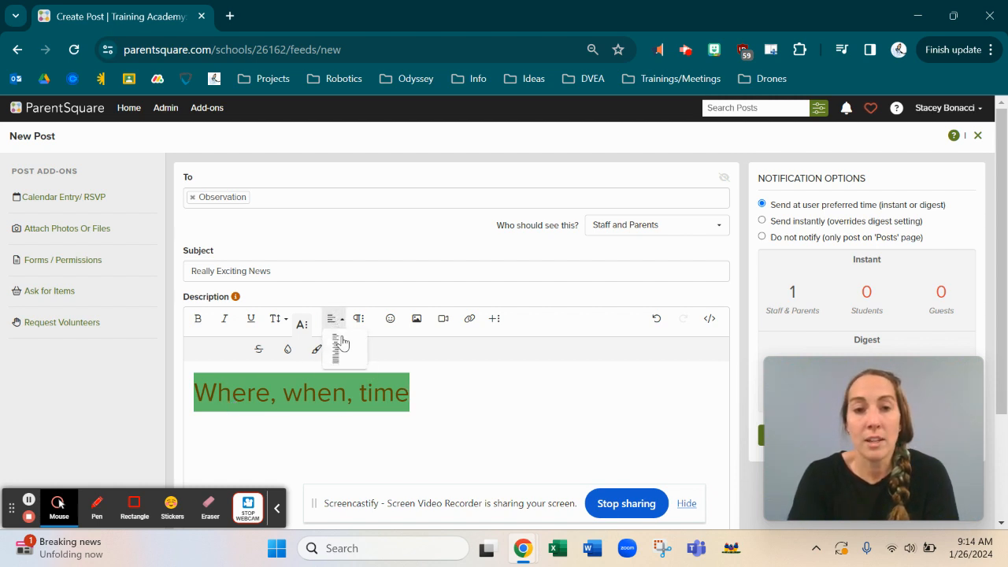
{"action": "left_click", "coordinate": [337, 349]}
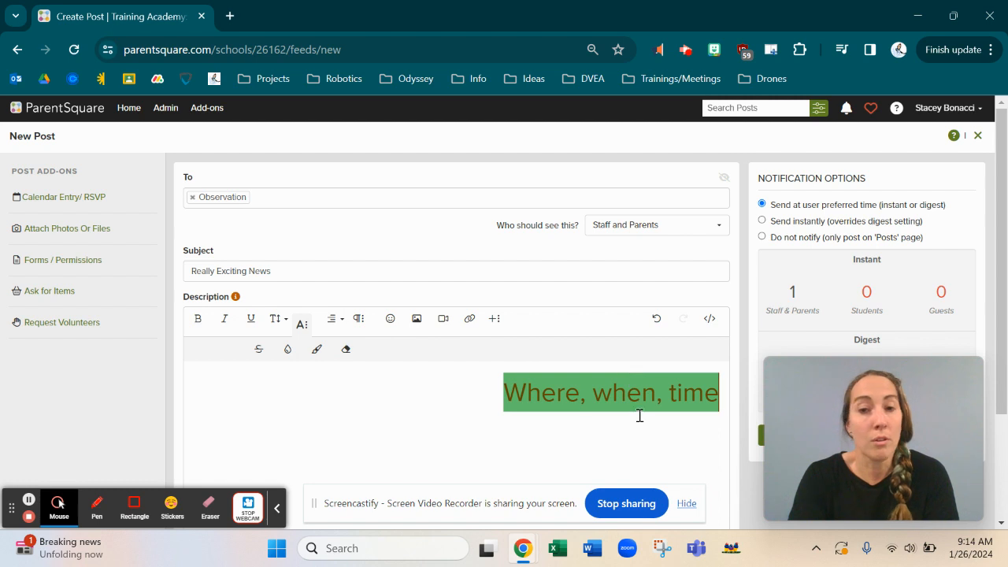
{"action": "left_click", "coordinate": [359, 319]}
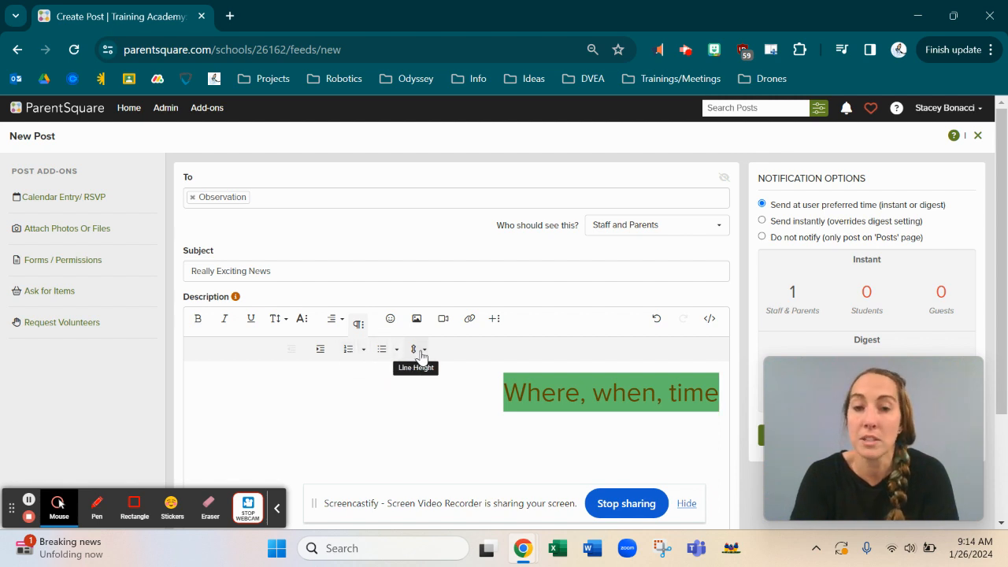
{"action": "left_click", "coordinate": [392, 320]}
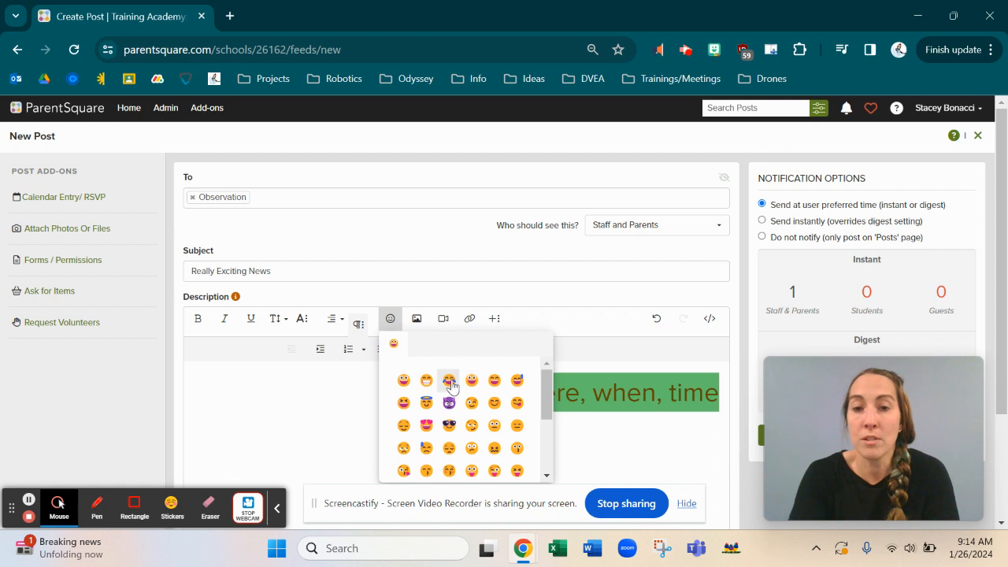
{"action": "left_click", "coordinate": [449, 382]}
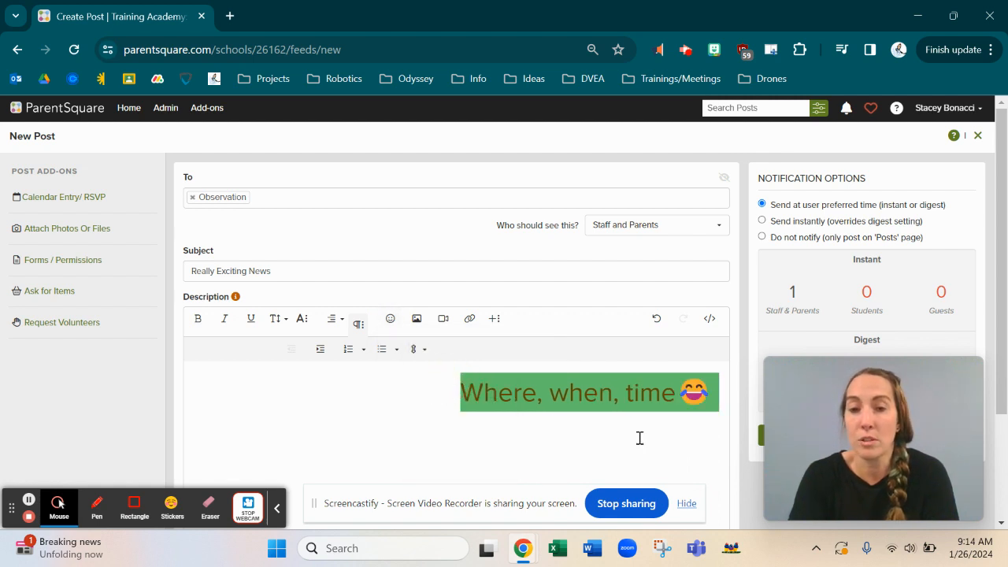
Step: Explore the Insert Image options, switching between the web address and upload choices
{"action": "left_click", "coordinate": [418, 319]}
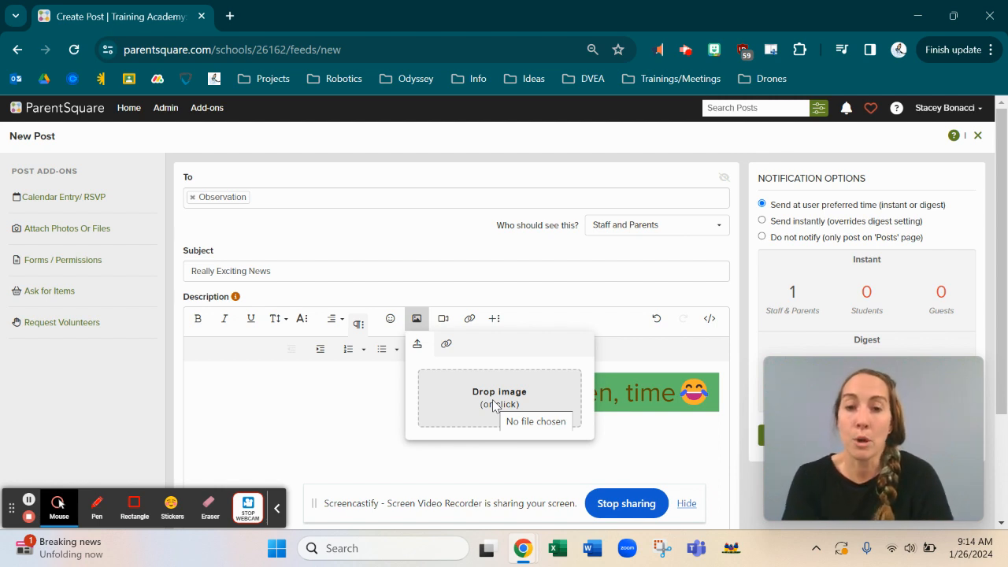
{"action": "left_click", "coordinate": [446, 344]}
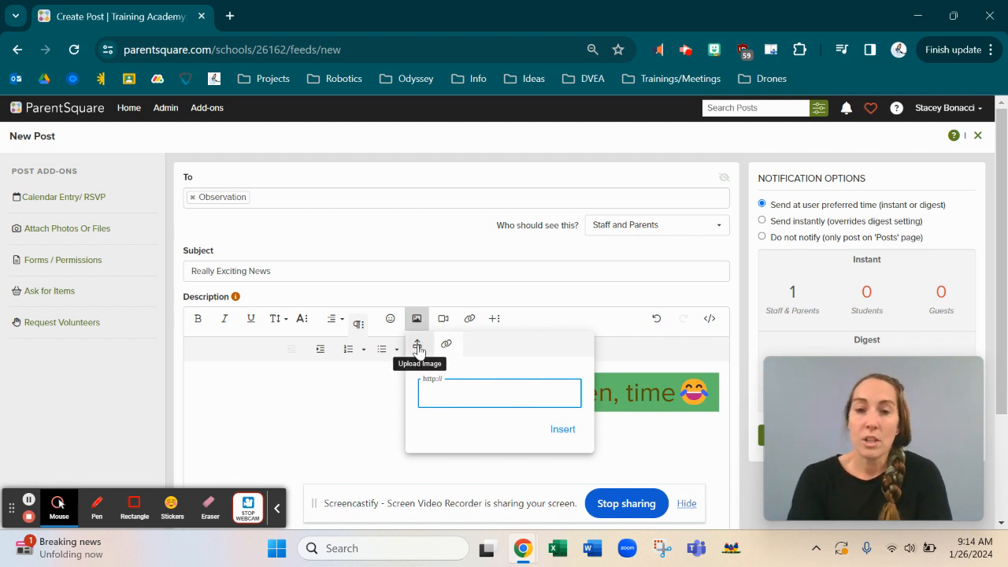
{"action": "right_click", "coordinate": [417, 346]}
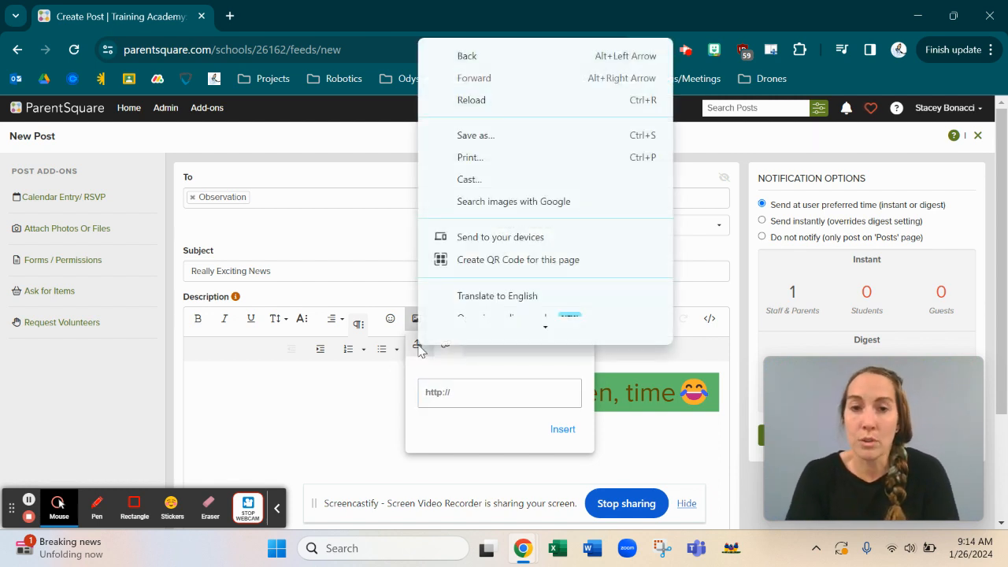
{"action": "left_click", "coordinate": [417, 346]}
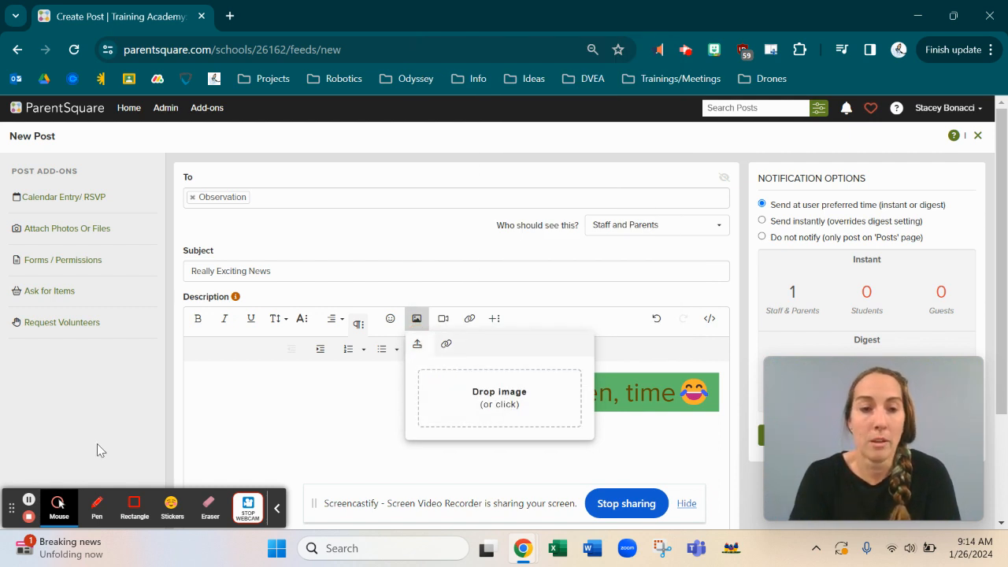
{"action": "left_click", "coordinate": [28, 502]}
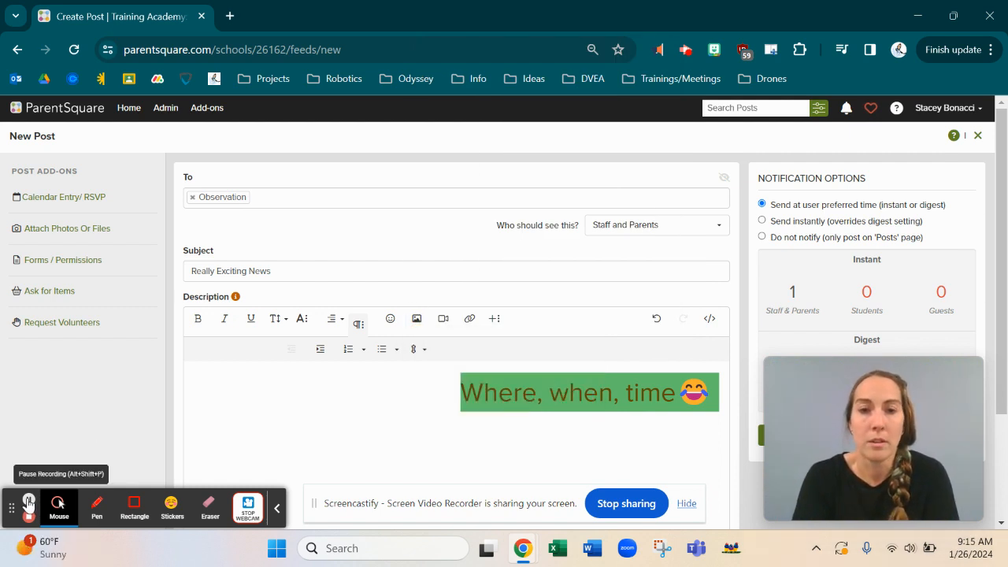
Step: Upload the cartoon avatar image from the Downloads folder into the description
{"action": "left_click", "coordinate": [417, 318]}
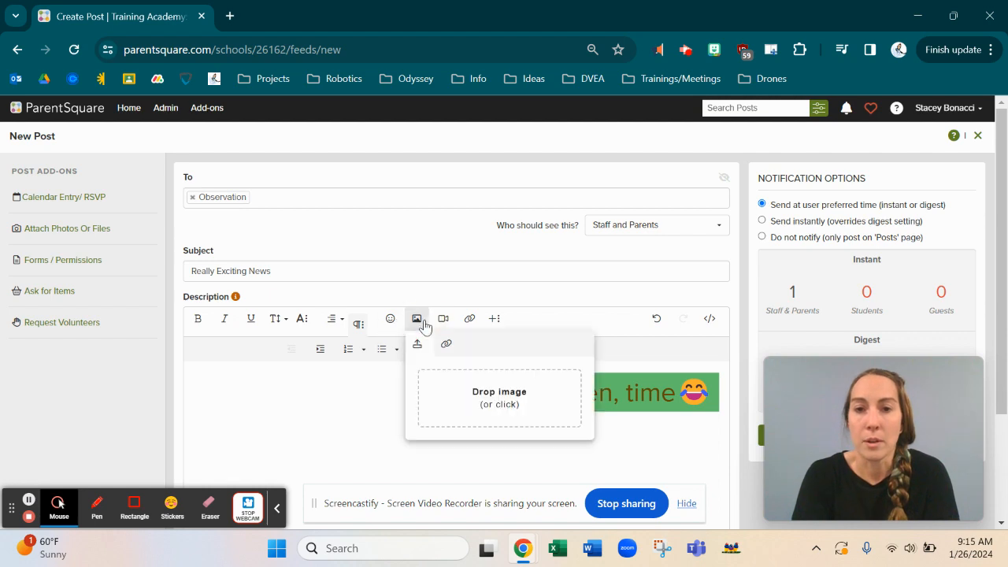
{"action": "left_click", "coordinate": [462, 407]}
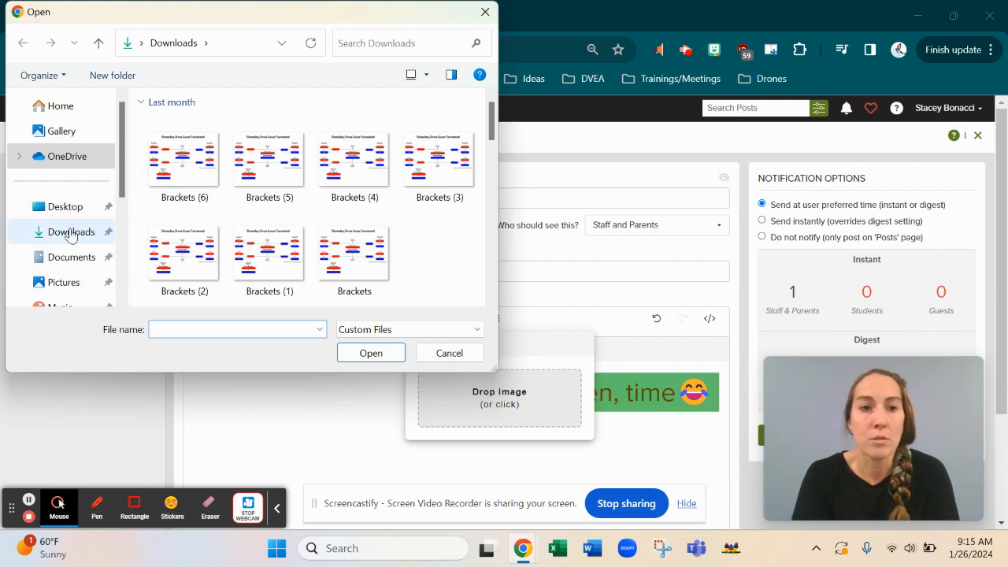
{"action": "left_click", "coordinate": [67, 231]}
{"action": "scroll", "coordinate": [292, 212], "scroll_direction": "down", "scroll_amount": 1}
{"action": "scroll", "coordinate": [292, 213], "scroll_direction": "down", "scroll_amount": 3}
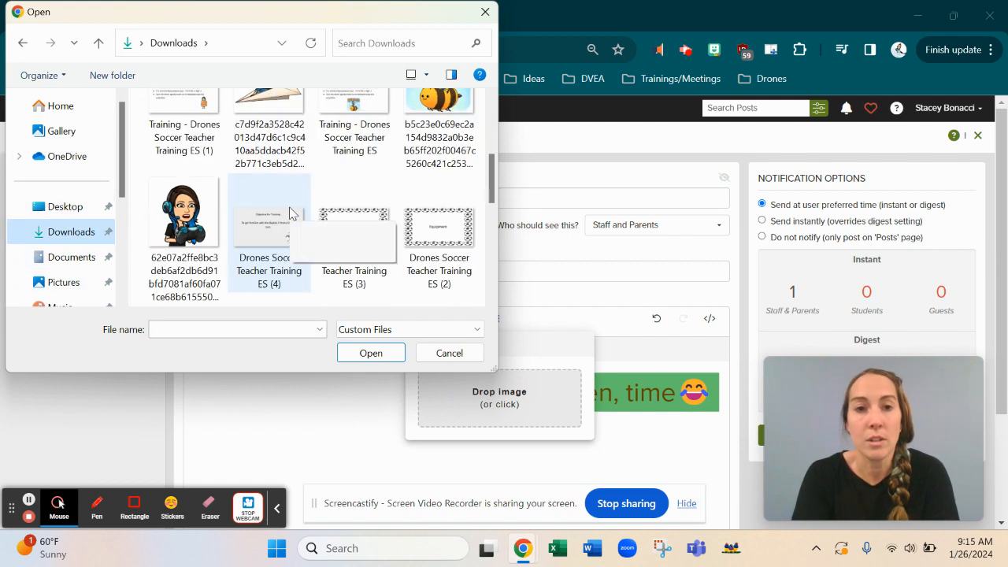
{"action": "scroll", "coordinate": [290, 211], "scroll_direction": "up", "scroll_amount": 1}
{"action": "double_click", "coordinate": [269, 149]}
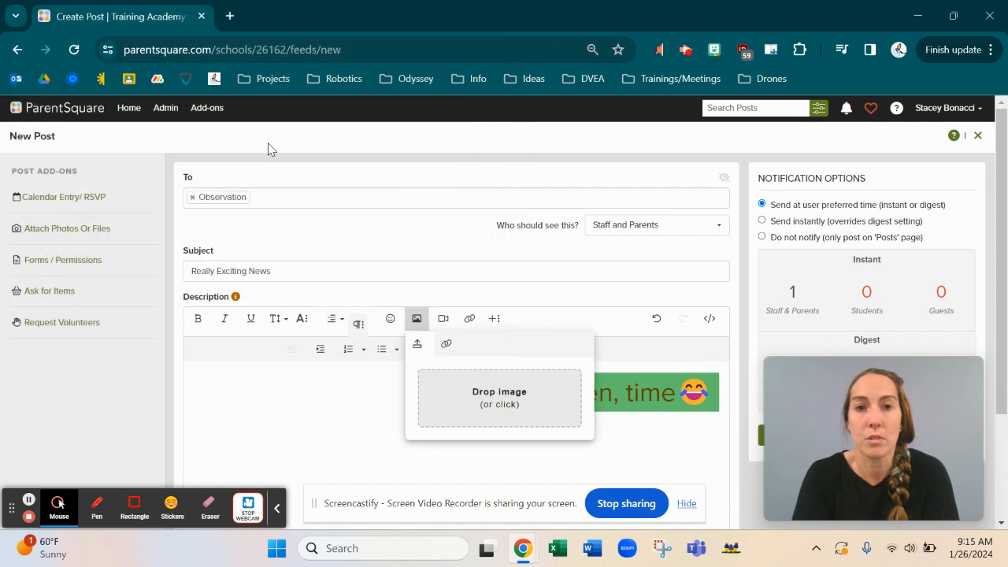
{"action": "left_click", "coordinate": [621, 407]}
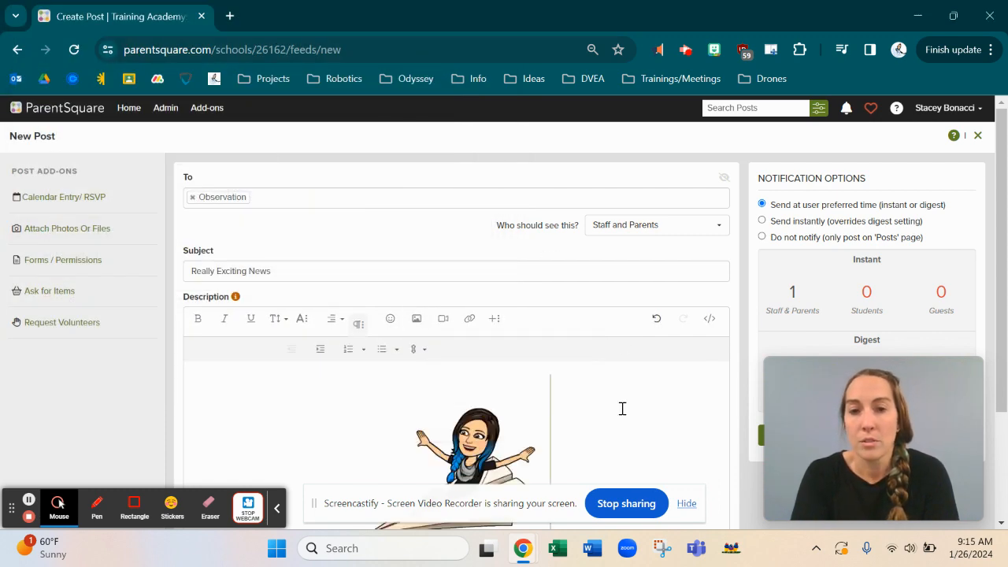
Step: Open Insert Video, compare the Embedded Code and URL options, and leave the URL box open
{"action": "scroll", "coordinate": [621, 407], "scroll_direction": "down", "scroll_amount": 1}
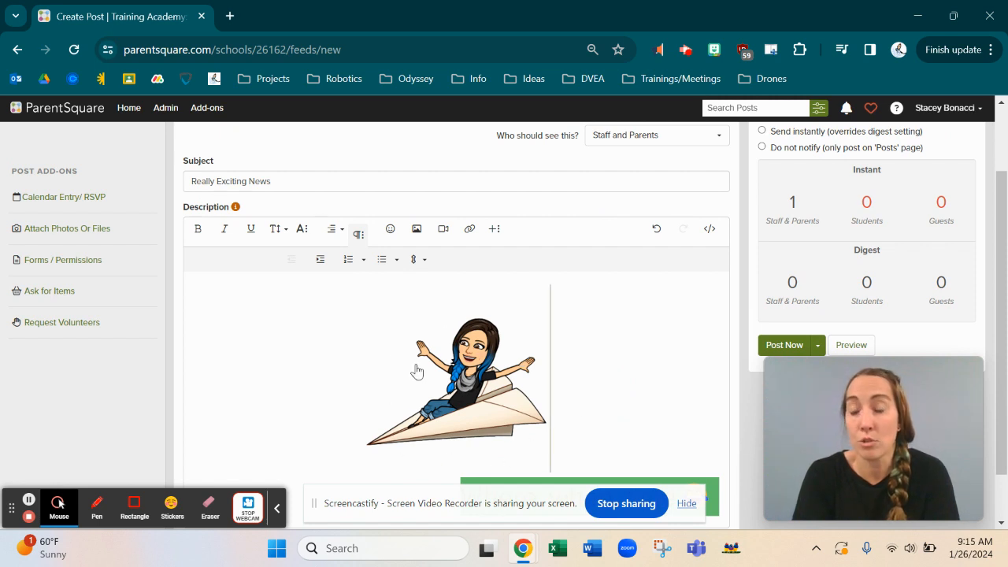
{"action": "left_click", "coordinate": [444, 230]}
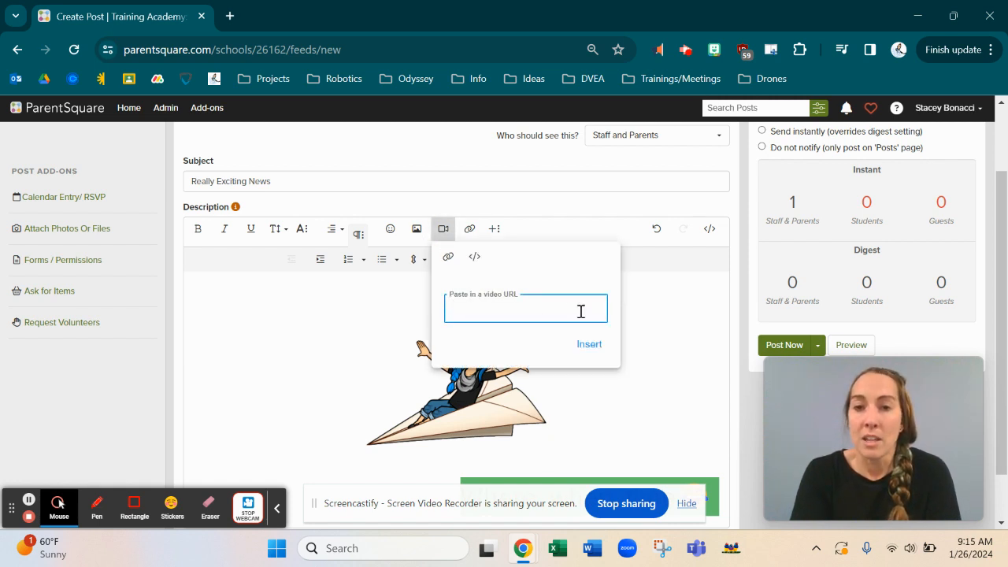
{"action": "left_click", "coordinate": [474, 258]}
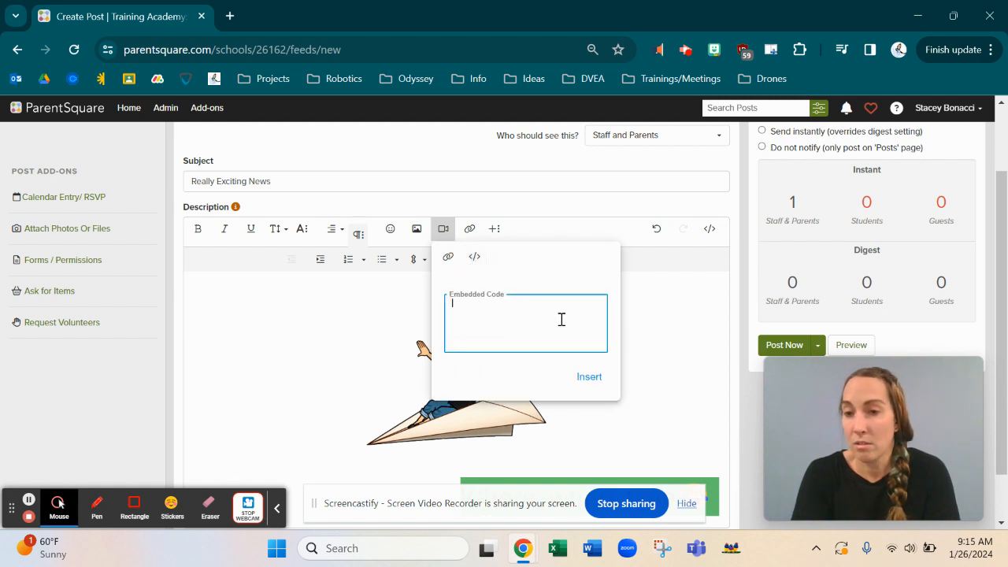
{"action": "left_click", "coordinate": [447, 259]}
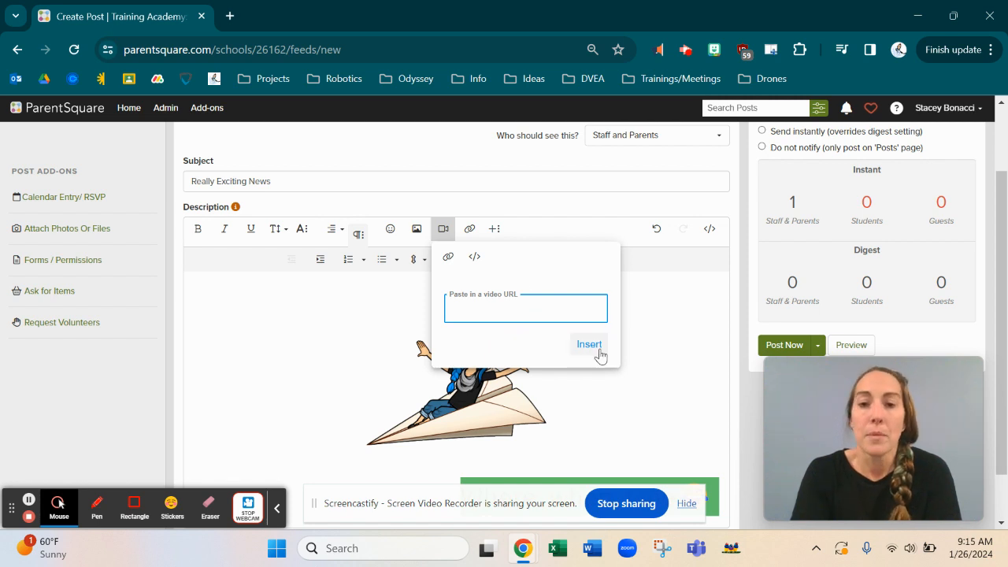
{"action": "left_click", "coordinate": [28, 501]}
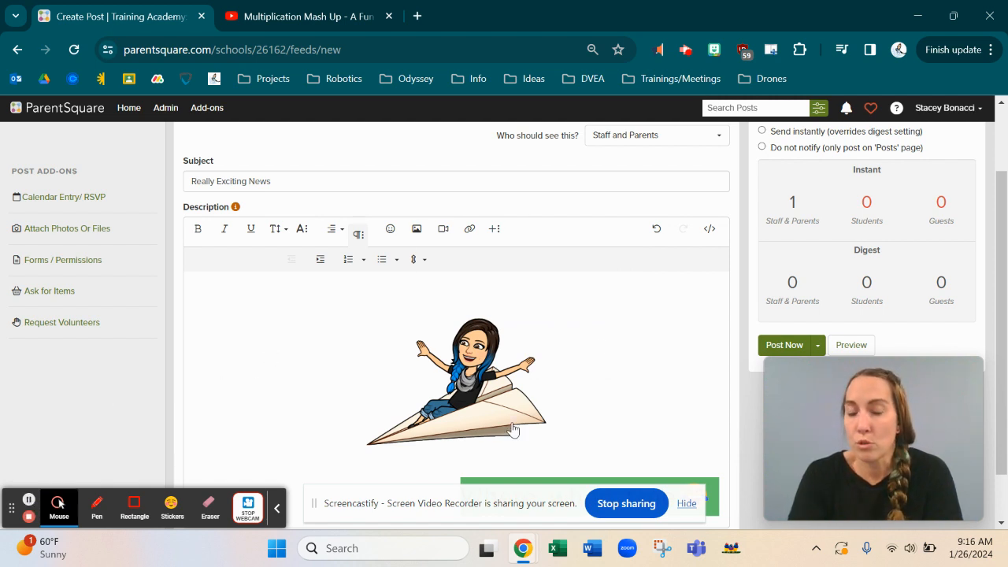
{"action": "left_click", "coordinate": [442, 234]}
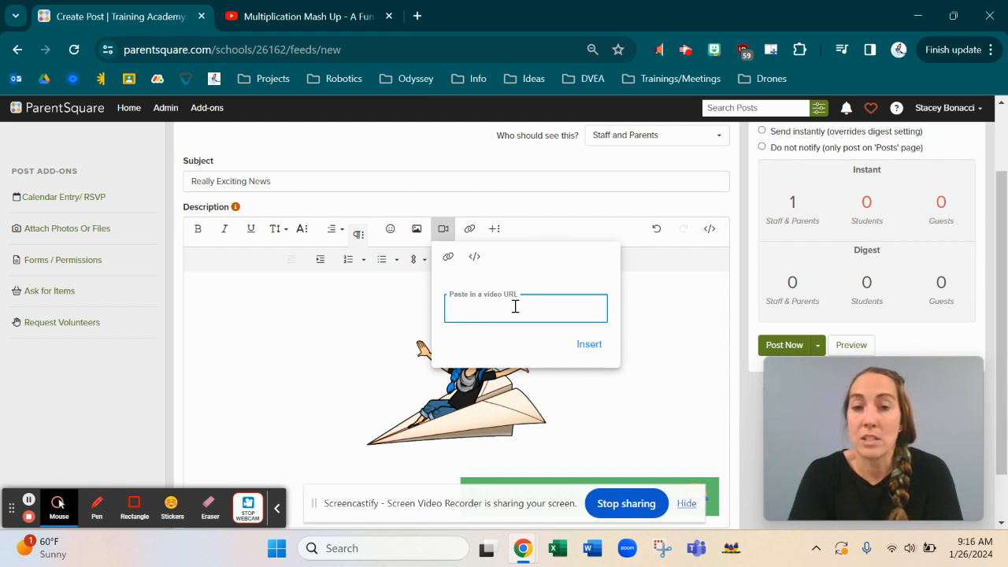
Step: Copy the Multiplication Mash Up video's YouTube address and return to the Create Post tab
{"action": "left_click", "coordinate": [303, 19]}
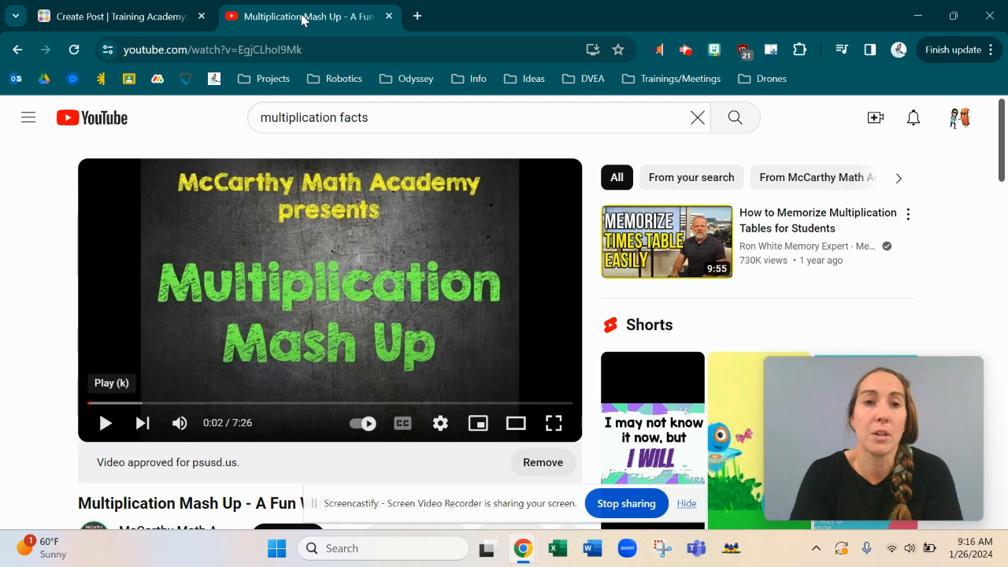
{"action": "left_click", "coordinate": [213, 49]}
{"action": "key", "text": "ctrl+c"}
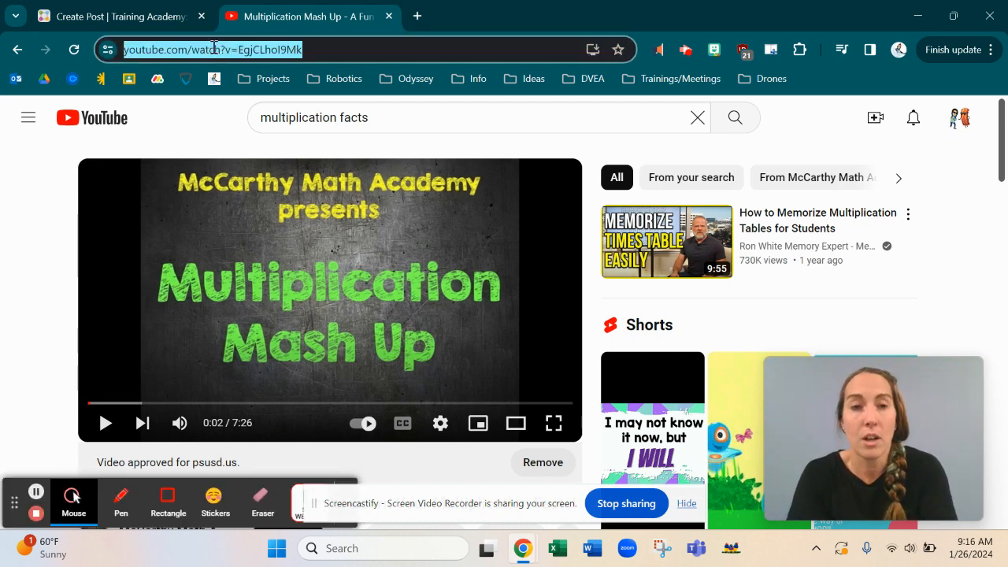
{"action": "right_click", "coordinate": [215, 49]}
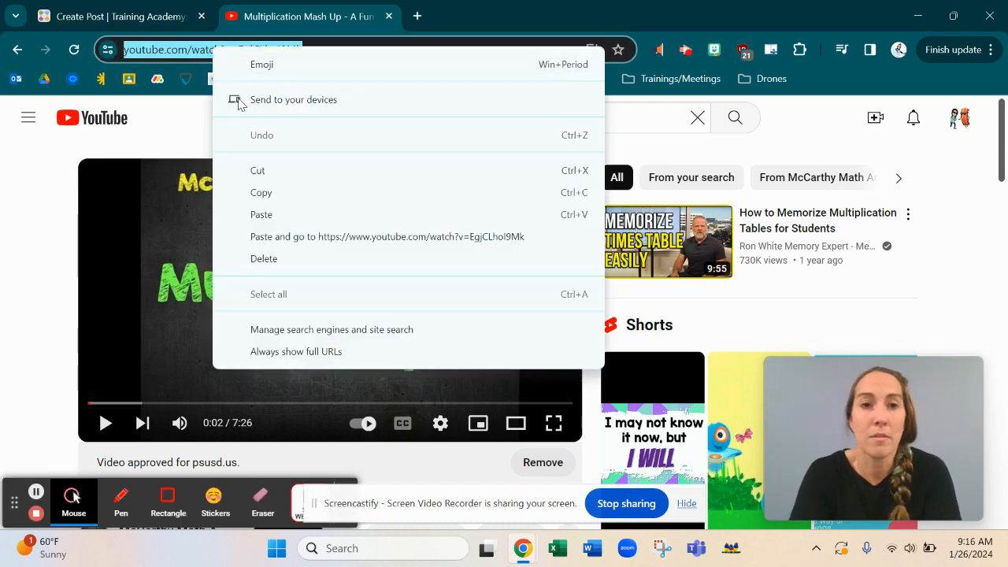
{"action": "left_click", "coordinate": [265, 193]}
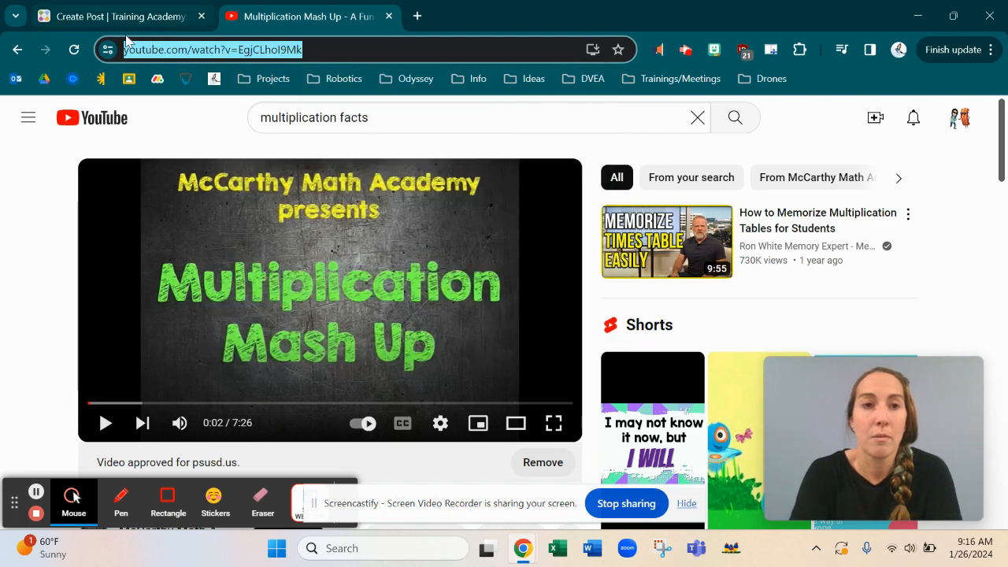
{"action": "left_click", "coordinate": [147, 25]}
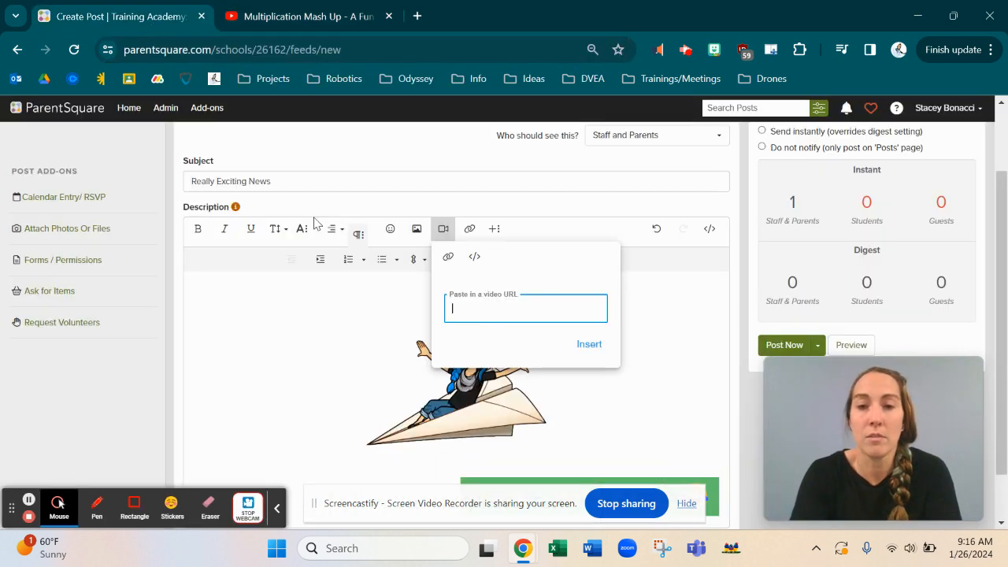
Step: Paste the YouTube link into the video box, insert it, and scroll to check the embedded video
{"action": "right_click", "coordinate": [471, 312]}
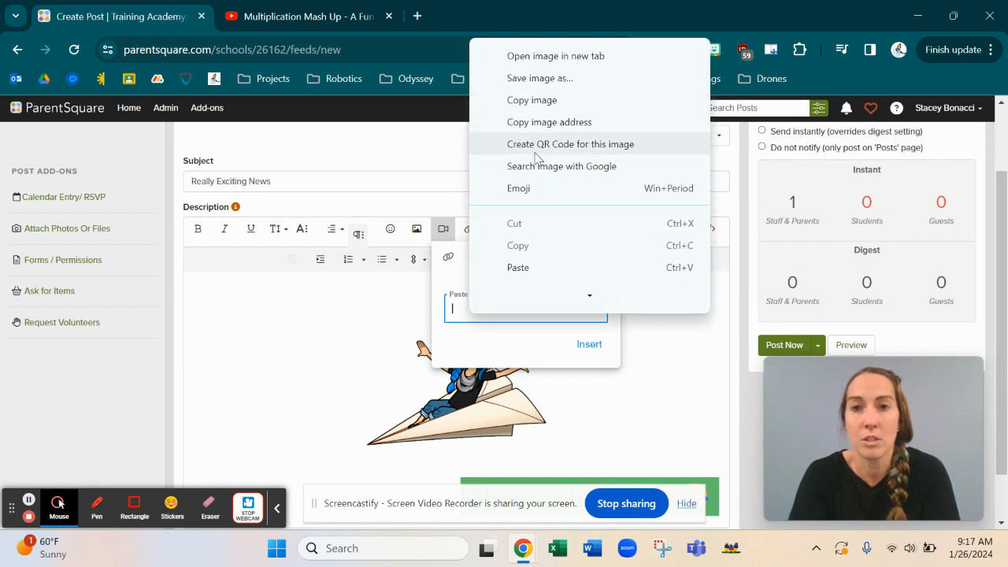
{"action": "left_click", "coordinate": [542, 271]}
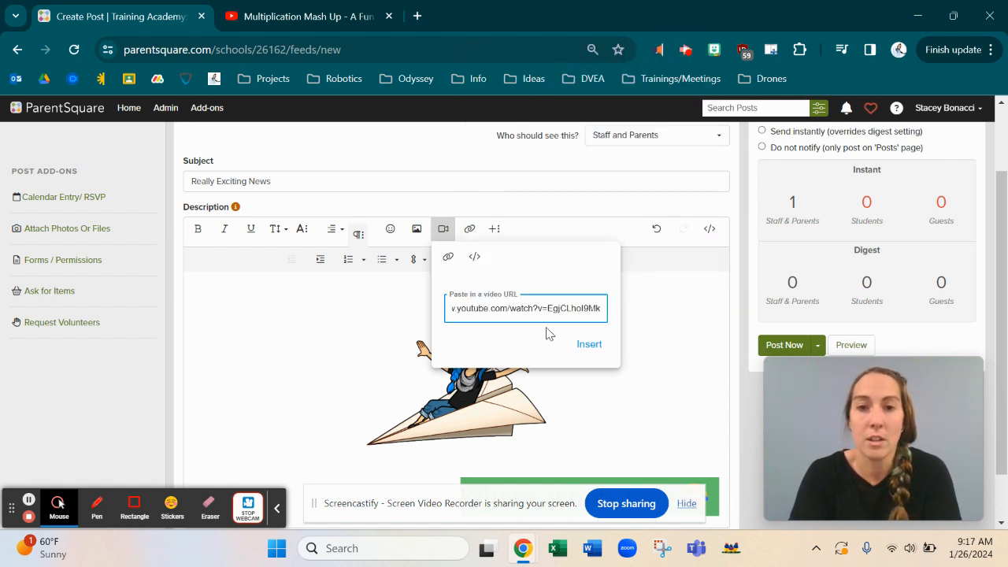
{"action": "left_click", "coordinate": [594, 350]}
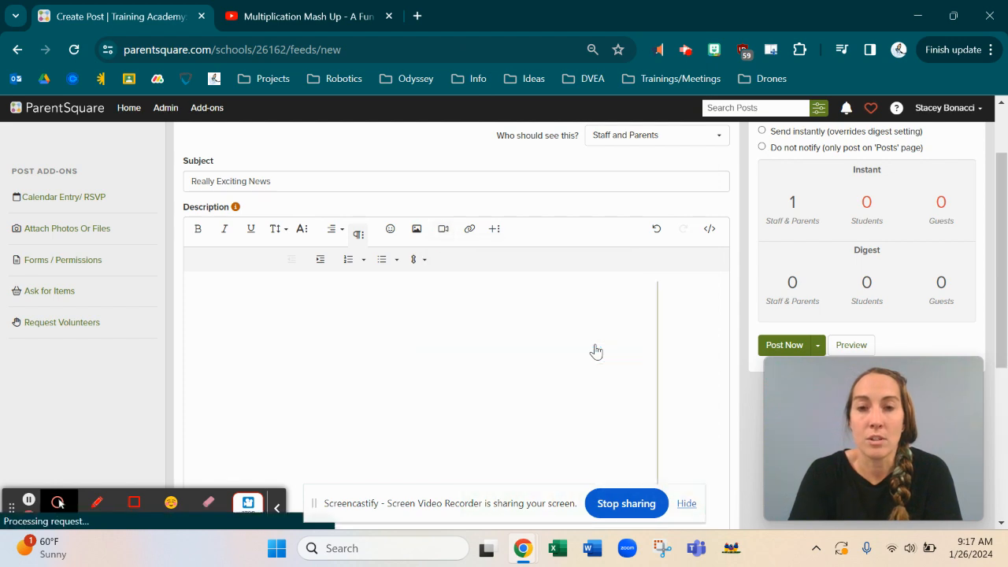
{"action": "scroll", "coordinate": [511, 418], "scroll_direction": "down", "scroll_amount": 4}
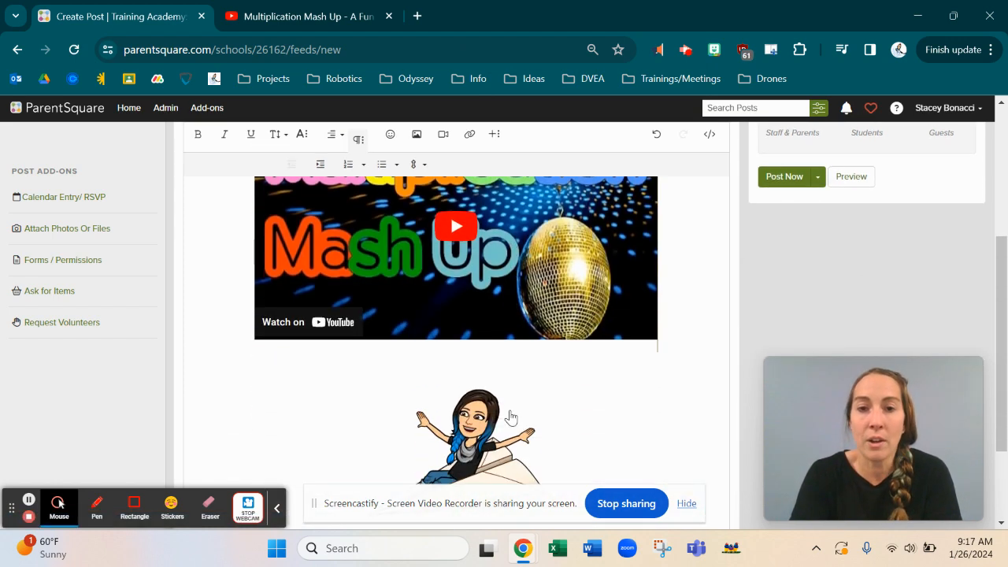
{"action": "scroll", "coordinate": [510, 418], "scroll_direction": "up", "scroll_amount": 2}
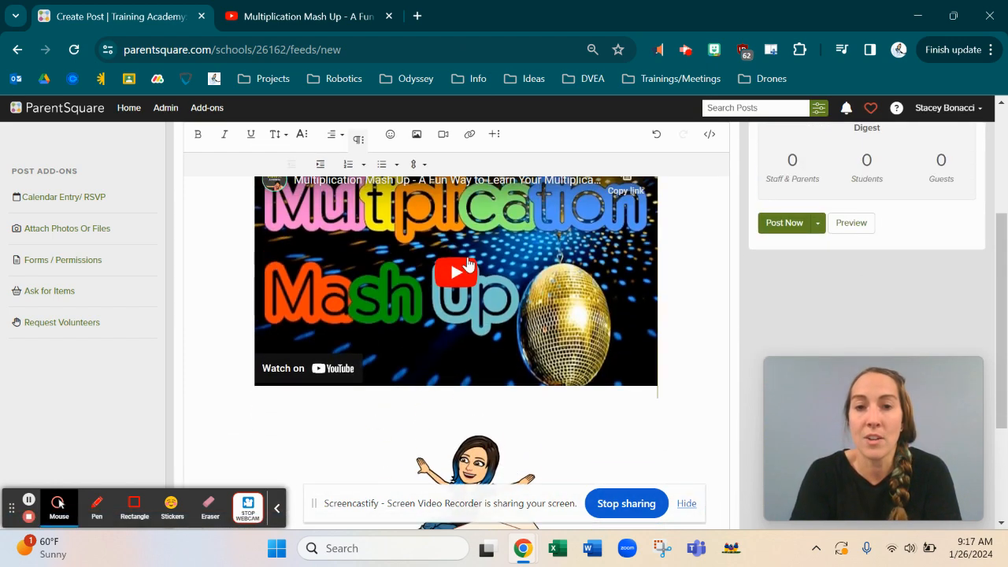
{"action": "scroll", "coordinate": [468, 264], "scroll_direction": "up", "scroll_amount": 2}
{"action": "scroll", "coordinate": [468, 264], "scroll_direction": "down", "scroll_amount": 5}
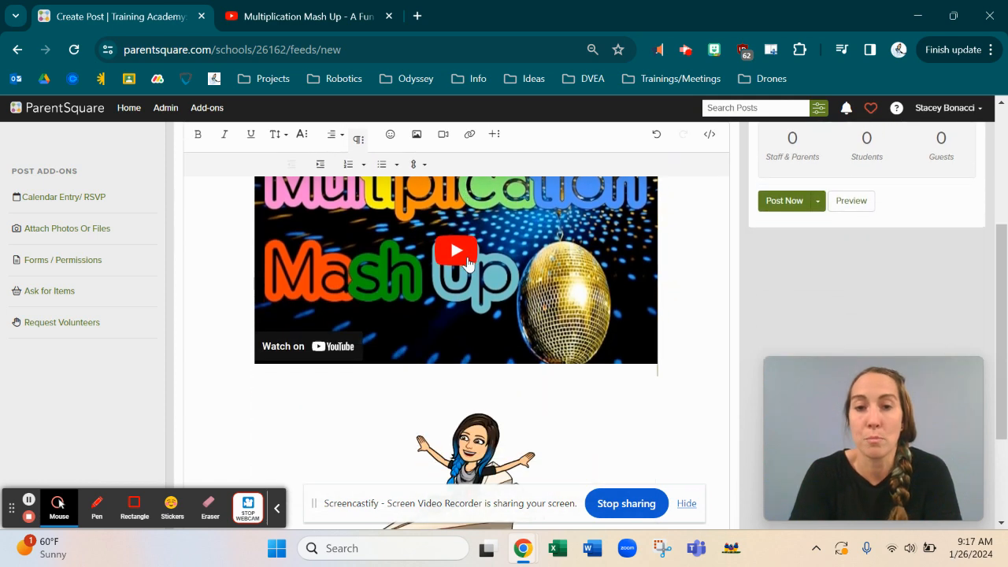
{"action": "scroll", "coordinate": [468, 264], "scroll_direction": "up", "scroll_amount": 4}
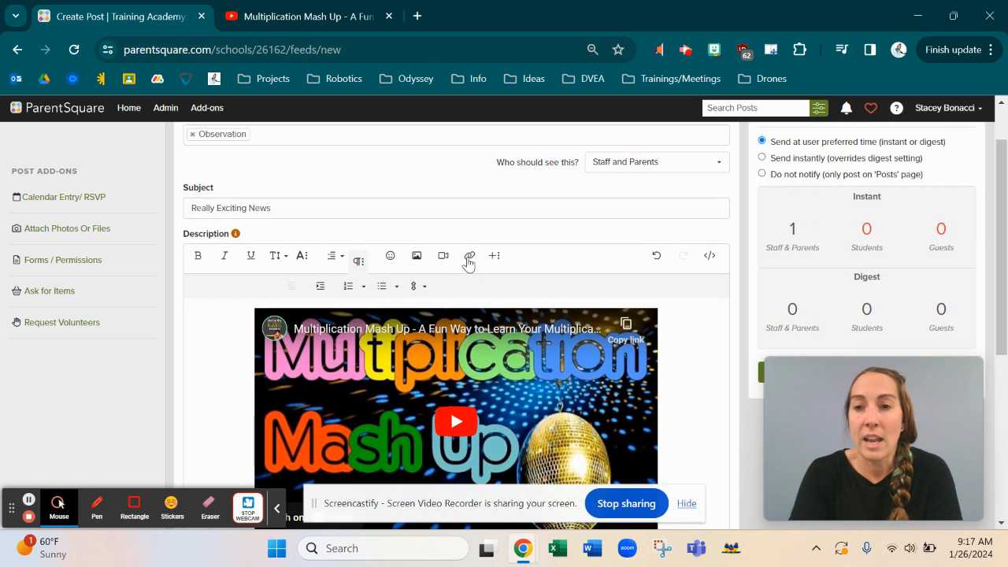
{"action": "scroll", "coordinate": [468, 264], "scroll_direction": "down", "scroll_amount": 2}
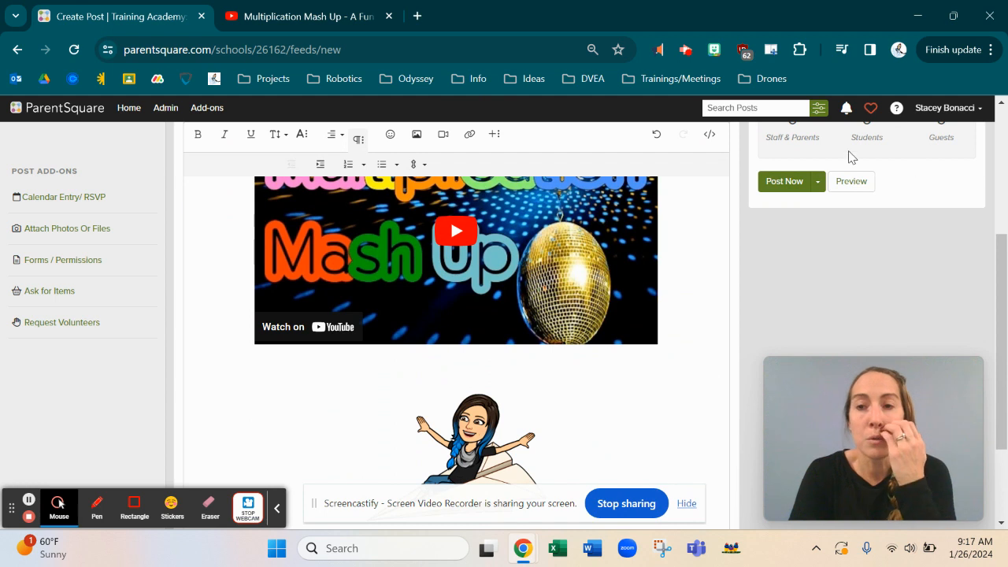
{"action": "right_click", "coordinate": [856, 193]}
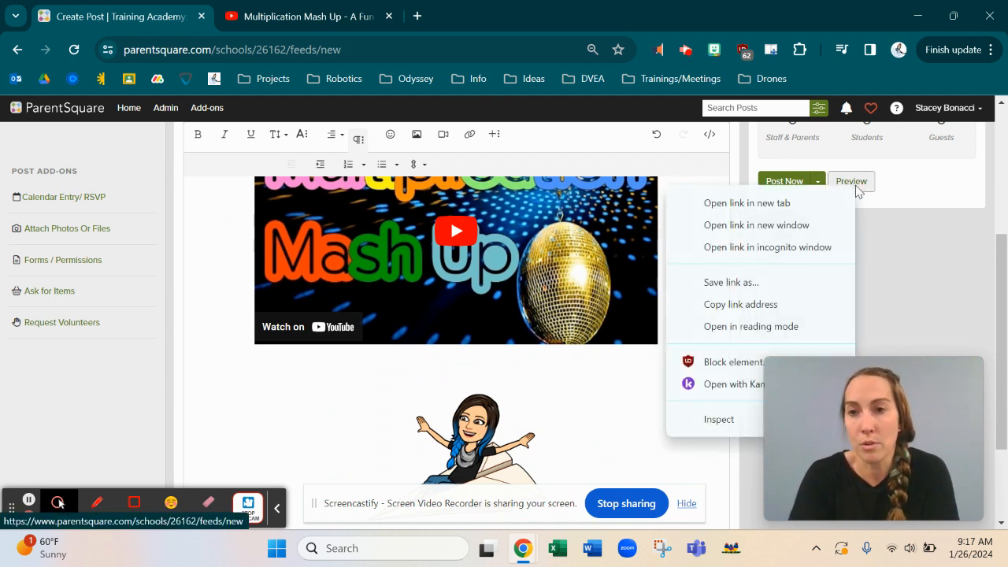
Step: Preview the Really Exciting News post as readers will see it on the web
{"action": "left_click", "coordinate": [852, 183]}
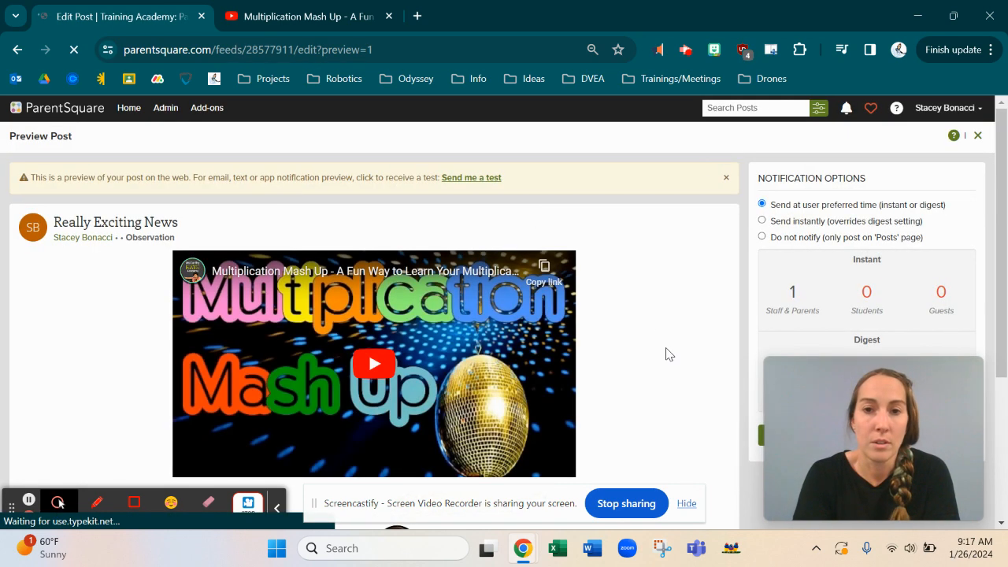
{"action": "scroll", "coordinate": [651, 353], "scroll_direction": "down", "scroll_amount": 3}
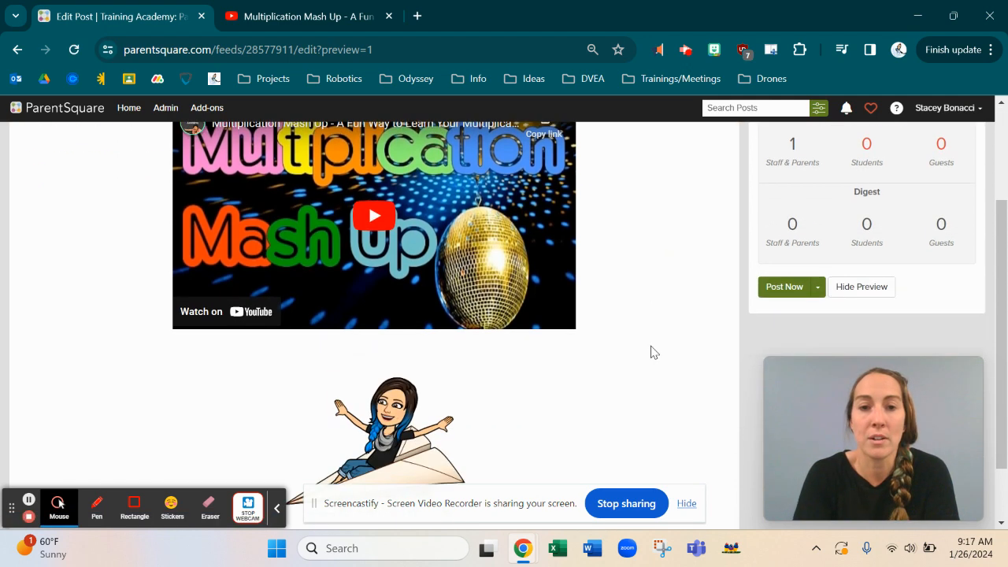
{"action": "scroll", "coordinate": [651, 352], "scroll_direction": "up", "scroll_amount": 3}
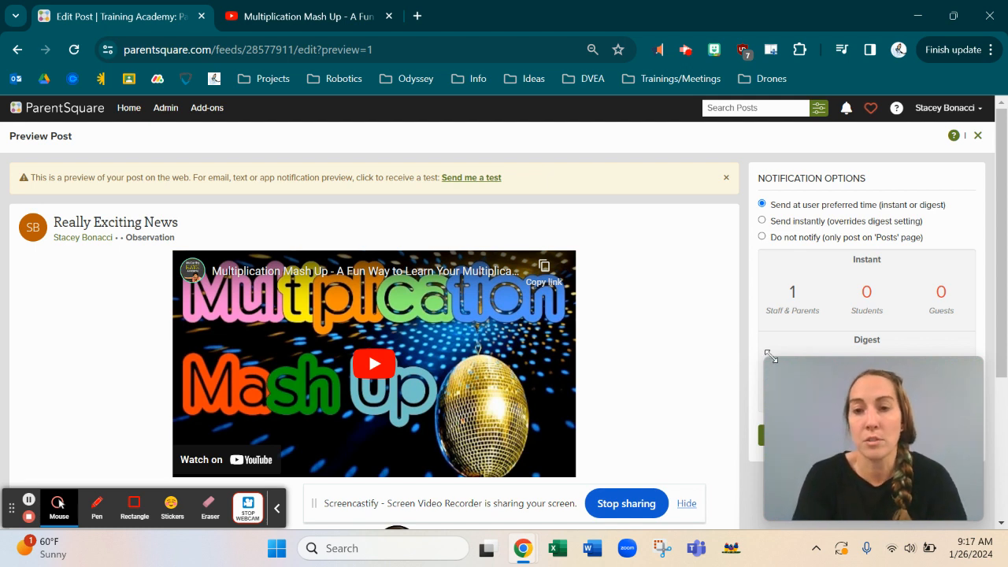
{"action": "mouse_move", "coordinate": [803, 383]}
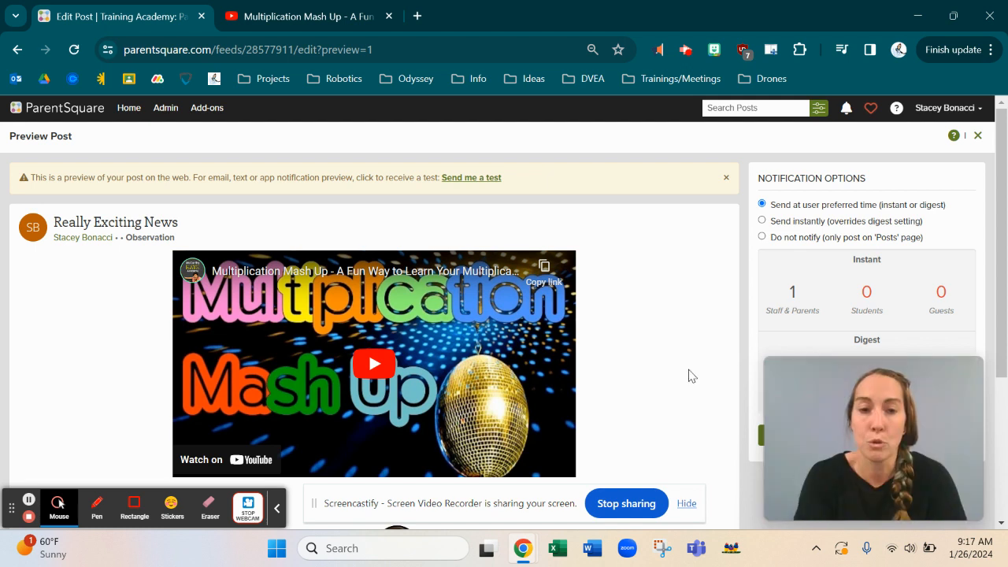
{"action": "left_click_drag", "start_coordinate": [794, 390], "coordinate": [459, 313]}
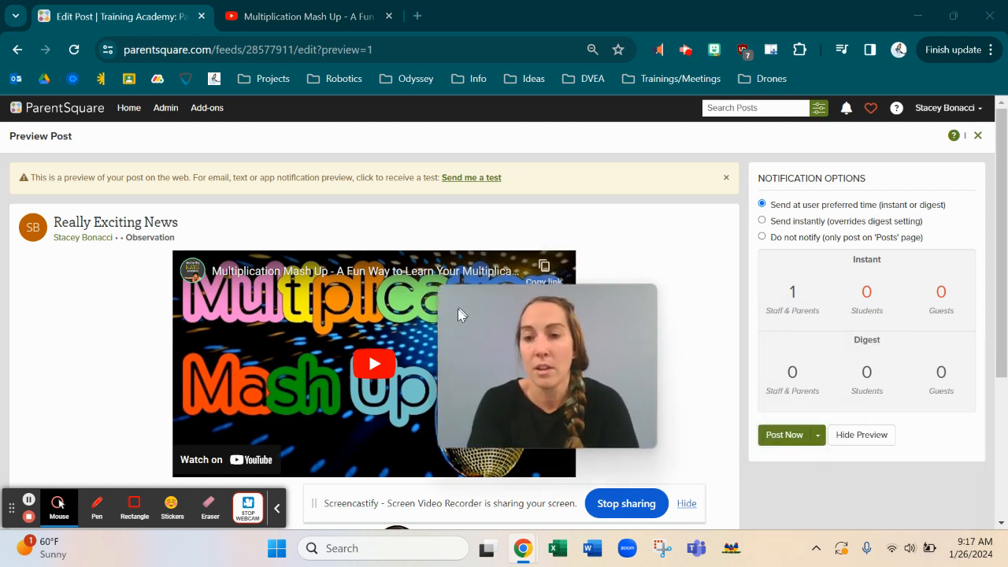
Step: Hide the preview and scroll through the Edit Post page to review the video and content
{"action": "left_click", "coordinate": [862, 444]}
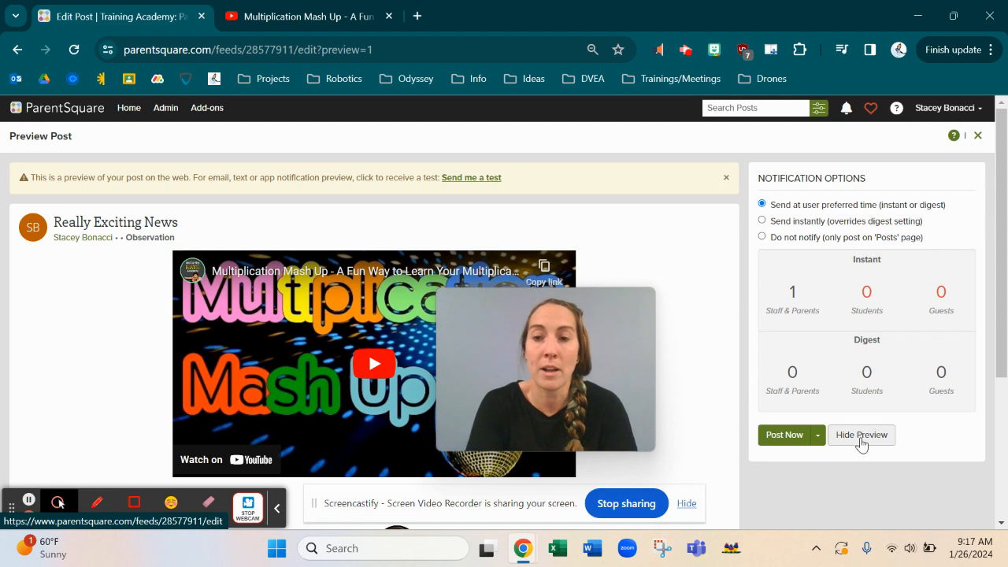
{"action": "left_click_drag", "start_coordinate": [472, 324], "coordinate": [809, 390]}
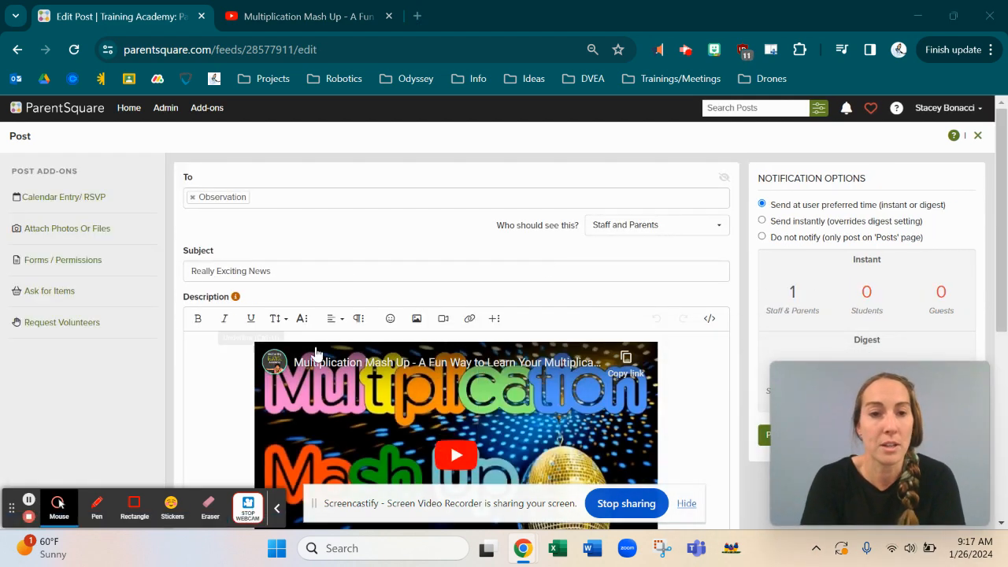
{"action": "scroll", "coordinate": [347, 364], "scroll_direction": "down", "scroll_amount": 3}
{"action": "scroll", "coordinate": [346, 362], "scroll_direction": "down", "scroll_amount": 3}
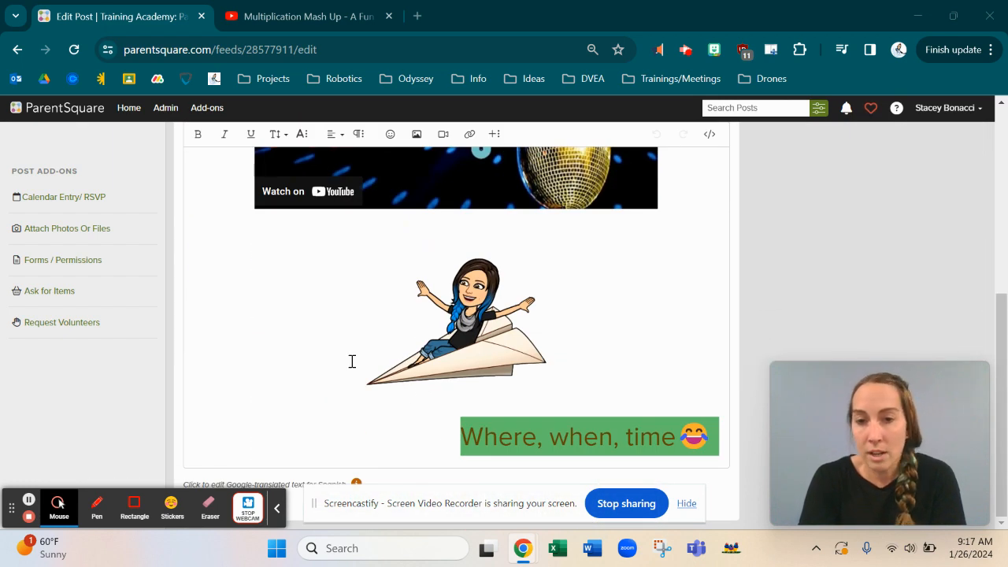
{"action": "scroll", "coordinate": [513, 270], "scroll_direction": "up", "scroll_amount": 5}
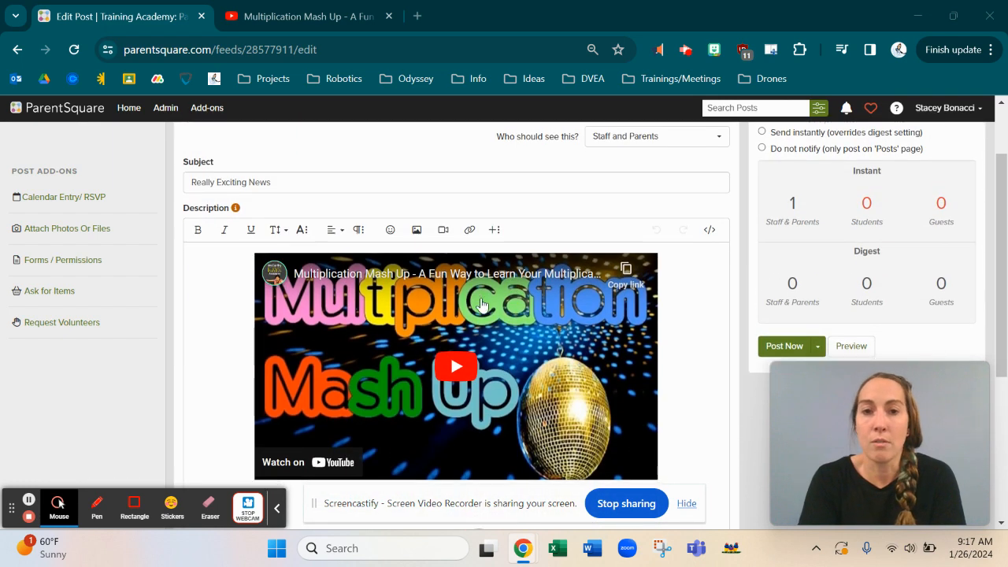
{"action": "scroll", "coordinate": [538, 370], "scroll_direction": "down", "scroll_amount": 3}
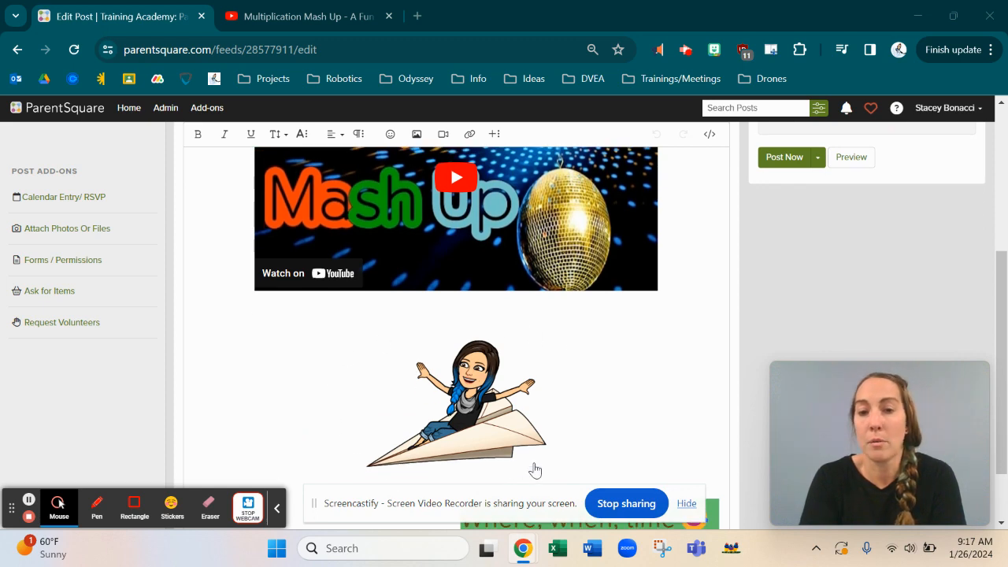
{"action": "scroll", "coordinate": [534, 470], "scroll_direction": "down", "scroll_amount": 1}
{"action": "scroll", "coordinate": [470, 290], "scroll_direction": "up", "scroll_amount": 5}
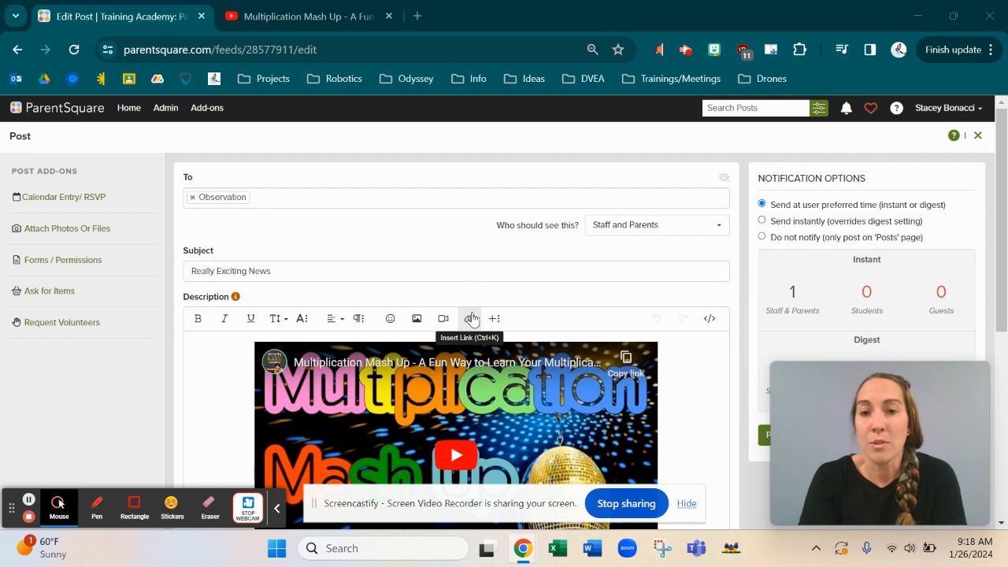
{"action": "left_click", "coordinate": [471, 320]}
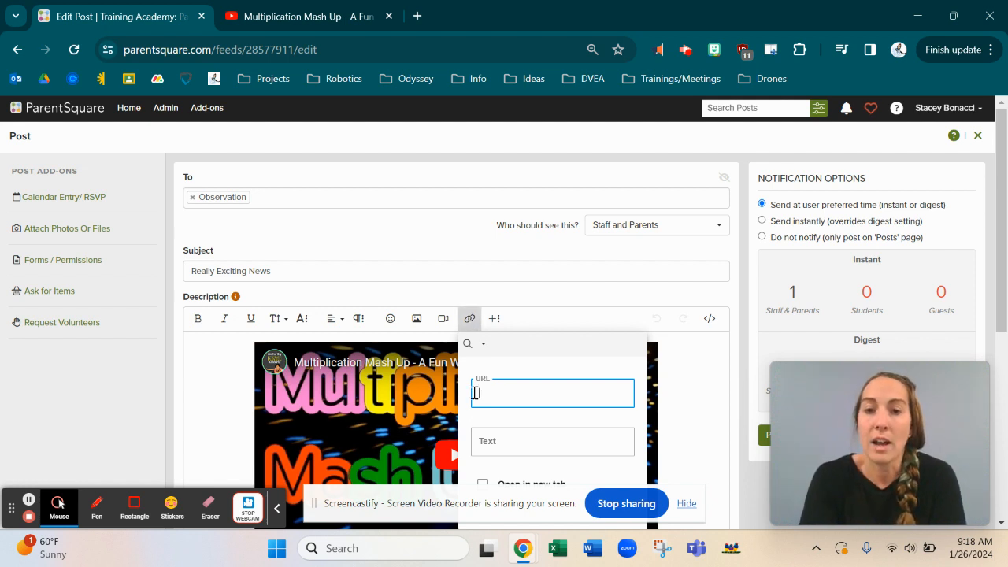
{"action": "scroll", "coordinate": [507, 418], "scroll_direction": "down", "scroll_amount": 1}
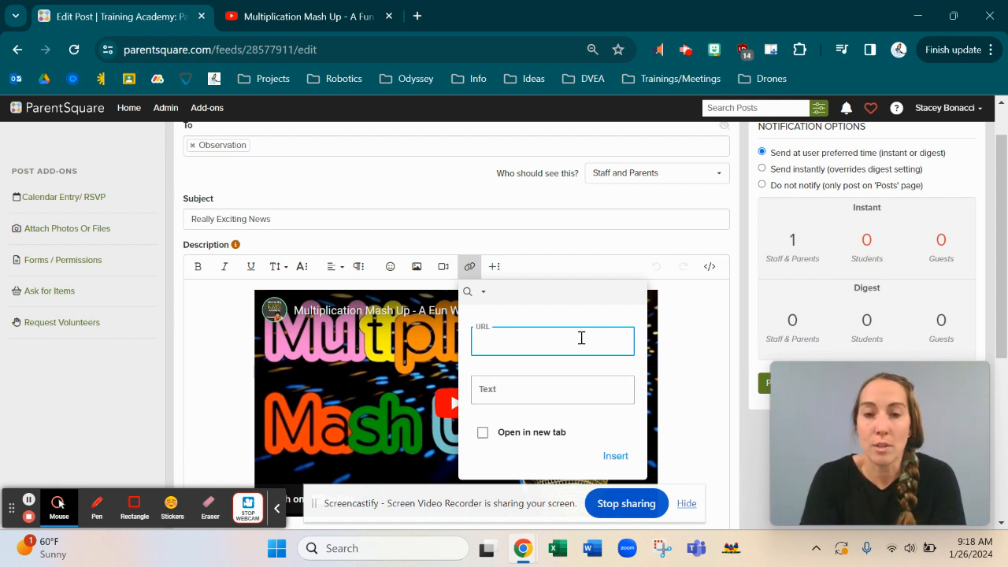
{"action": "left_click", "coordinate": [483, 433]}
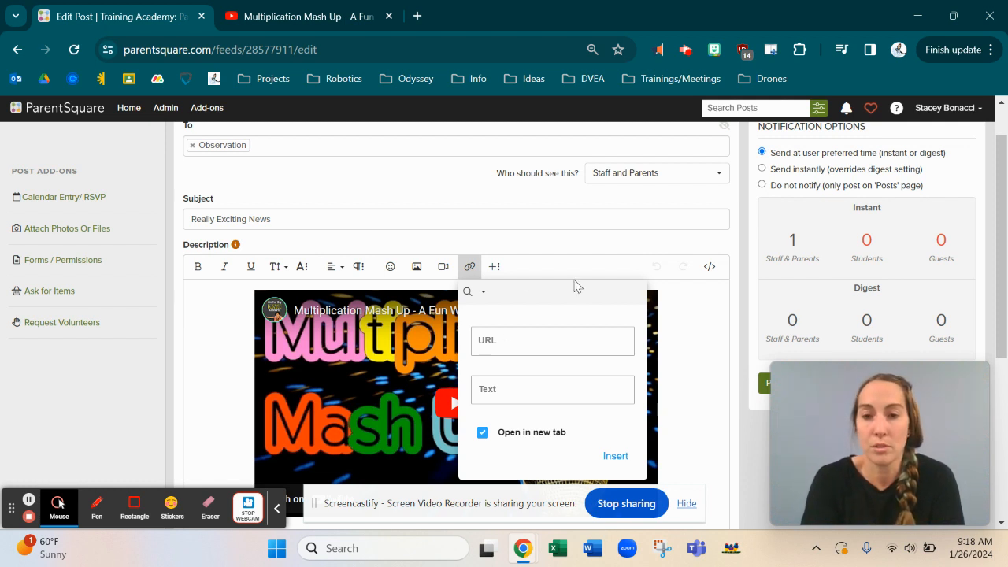
{"action": "left_click", "coordinate": [686, 425]}
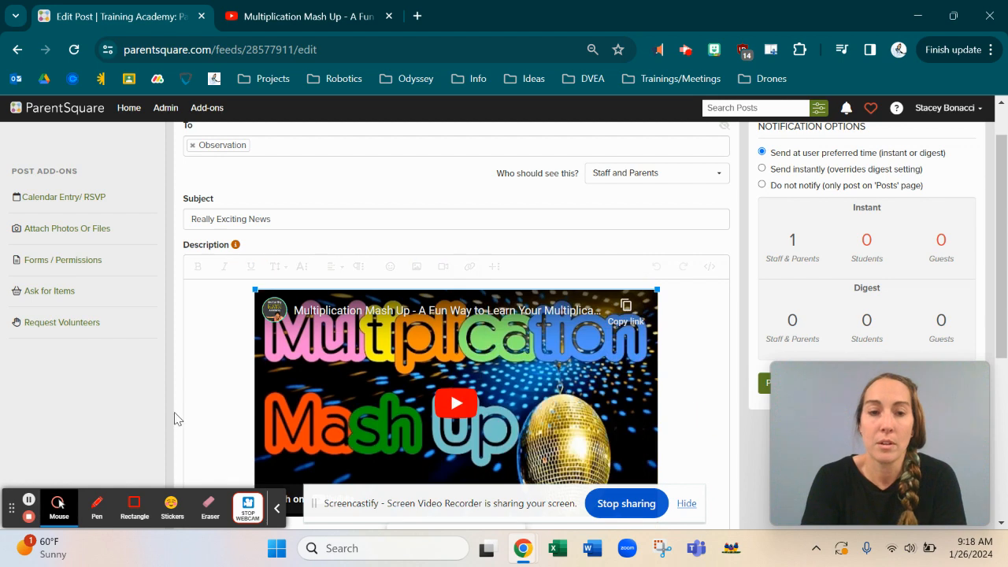
{"action": "scroll", "coordinate": [27, 504], "scroll_direction": "up", "scroll_amount": 1}
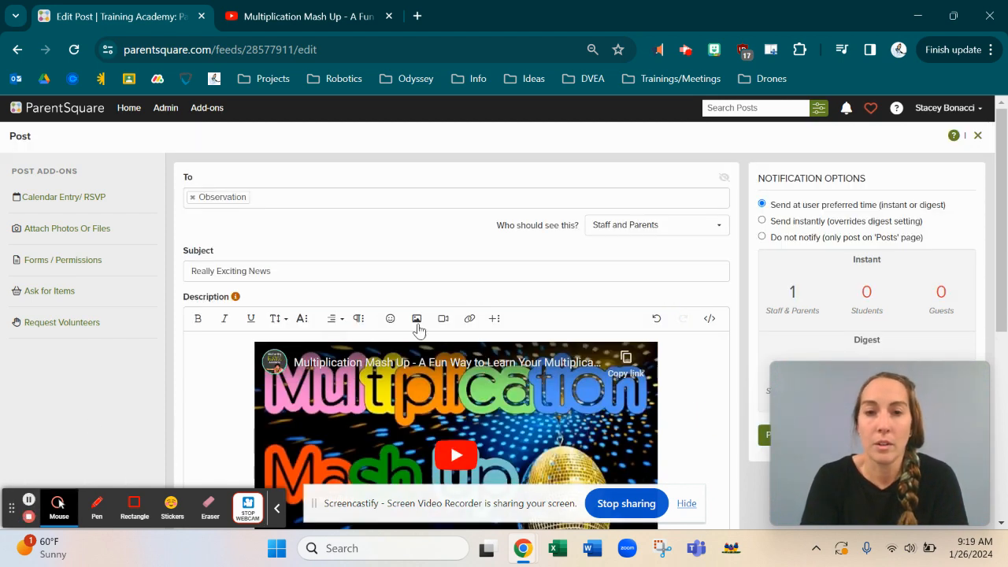
Step: Show the editor's second toolbar row with table, image and cropping tools
{"action": "left_click", "coordinate": [493, 322]}
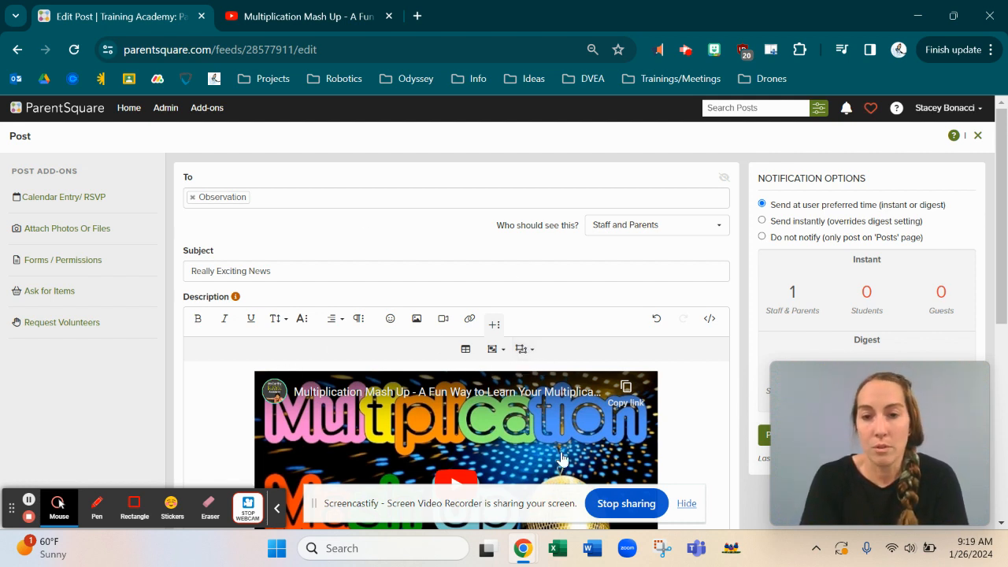
{"action": "scroll", "coordinate": [560, 459], "scroll_direction": "down", "scroll_amount": 5}
{"action": "scroll", "coordinate": [563, 453], "scroll_direction": "up", "scroll_amount": 5}
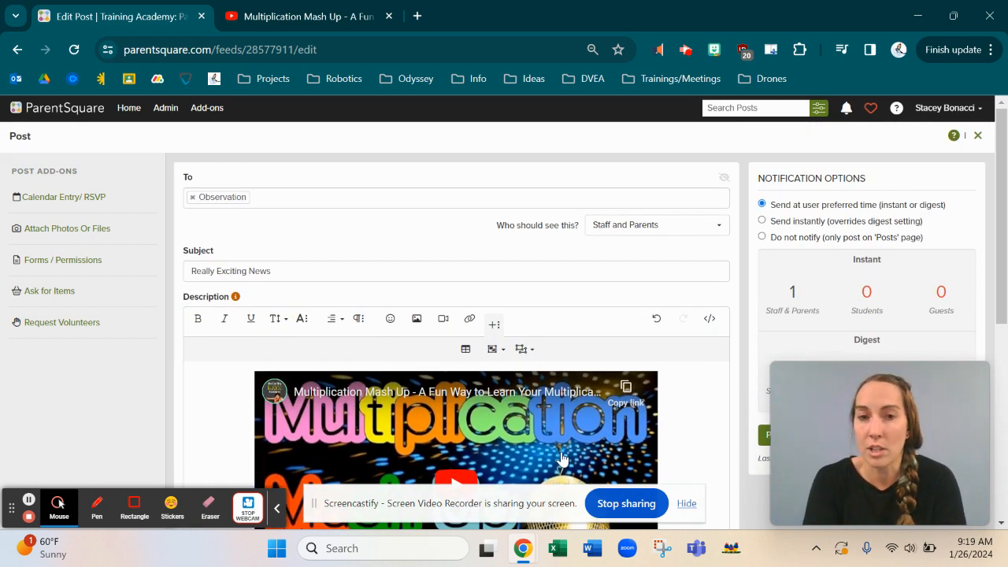
{"action": "scroll", "coordinate": [563, 460], "scroll_direction": "down", "scroll_amount": 2}
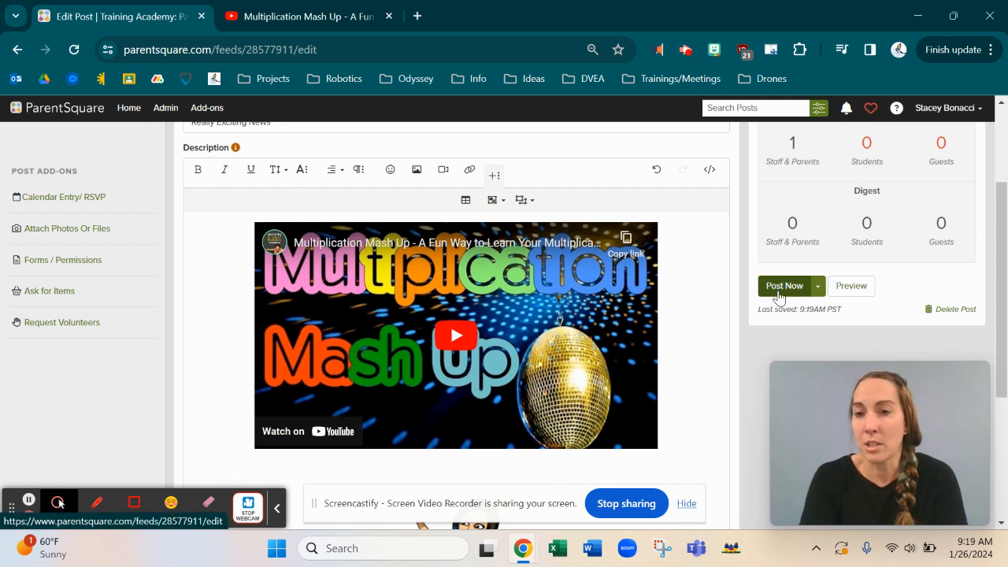
{"action": "scroll", "coordinate": [779, 297], "scroll_direction": "up", "scroll_amount": 2}
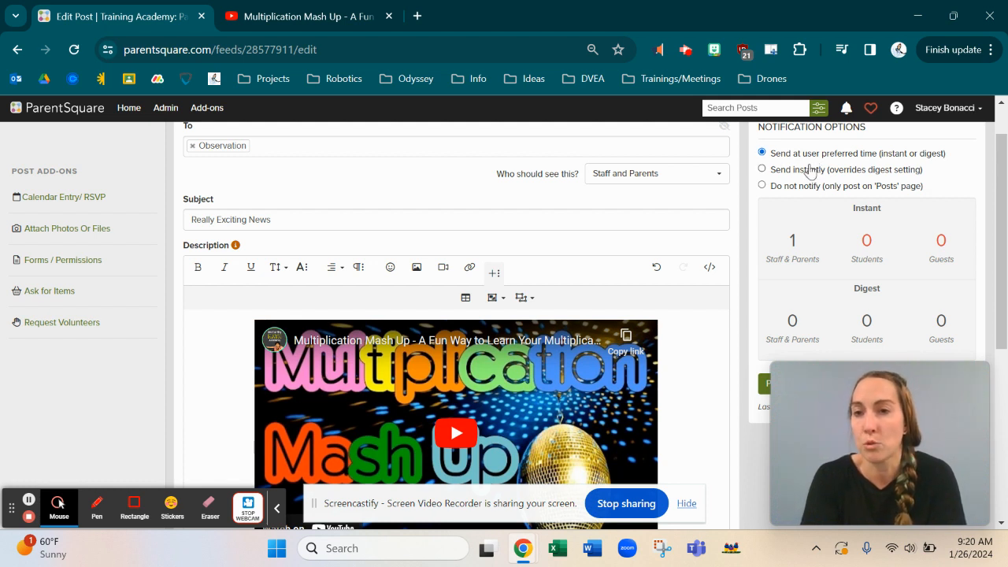
Step: Set notifications to Send instantly, briefly trying Do not notify before switching back
{"action": "left_click", "coordinate": [763, 170]}
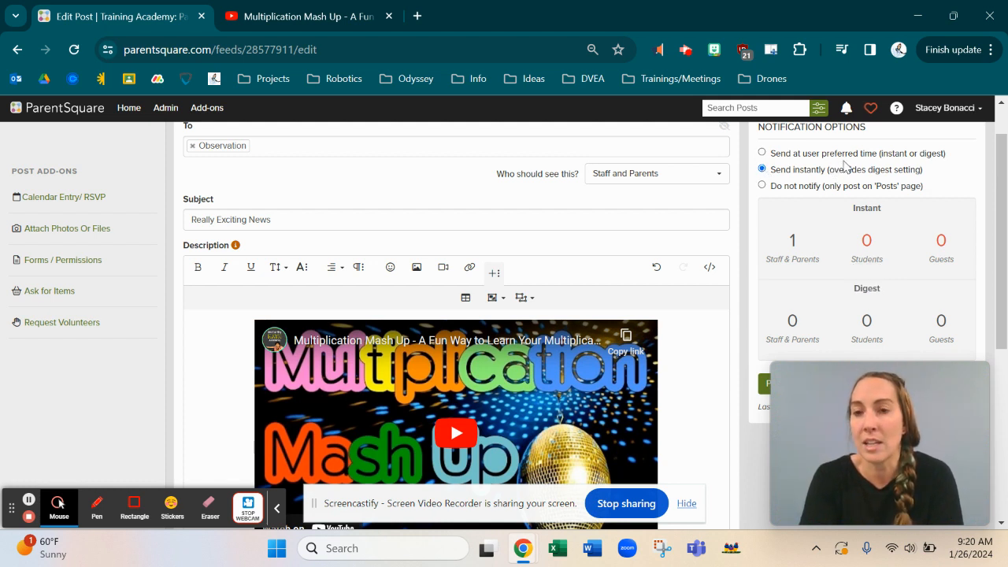
{"action": "left_click", "coordinate": [762, 187]}
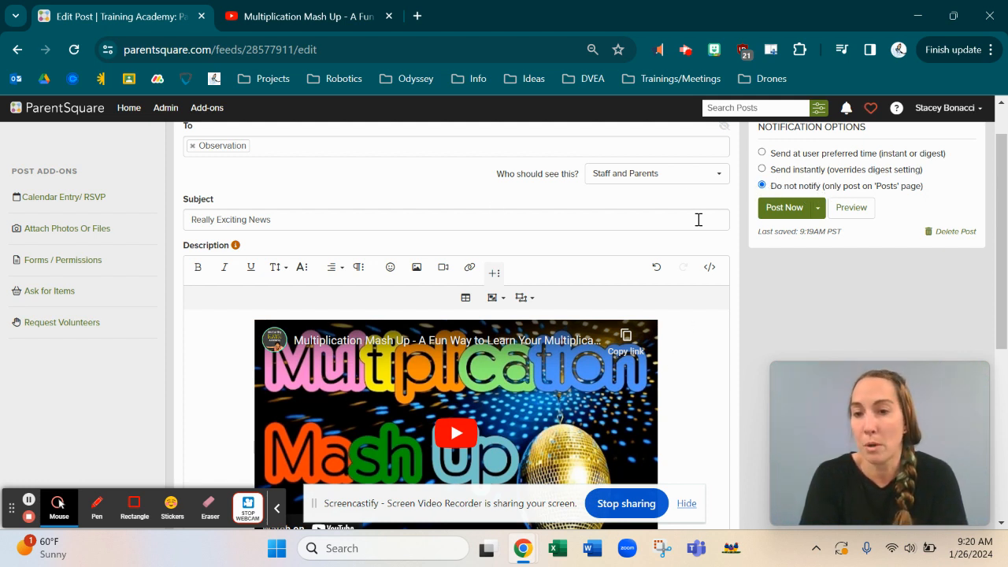
{"action": "left_click", "coordinate": [762, 170]}
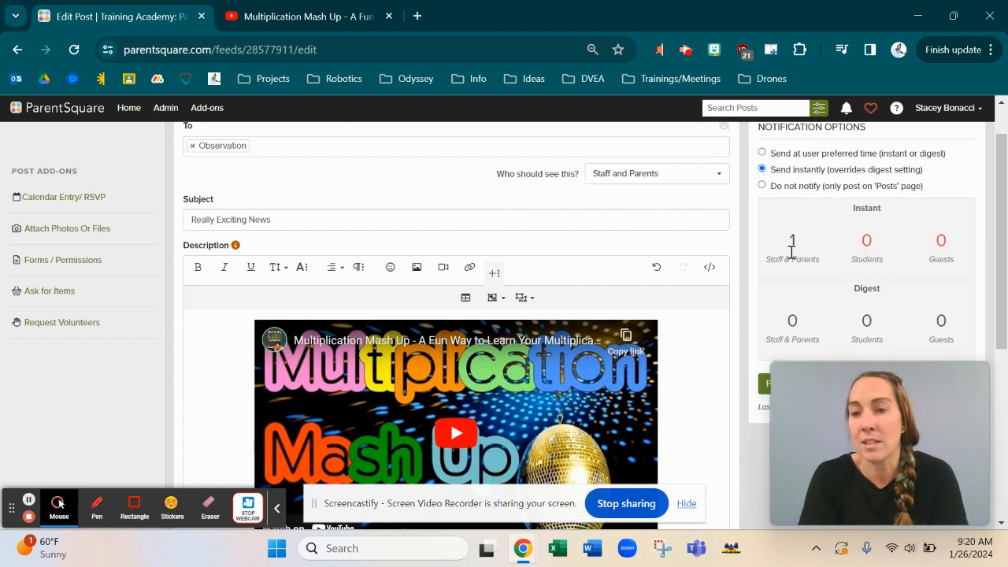
{"action": "scroll", "coordinate": [791, 249], "scroll_direction": "down", "scroll_amount": 1}
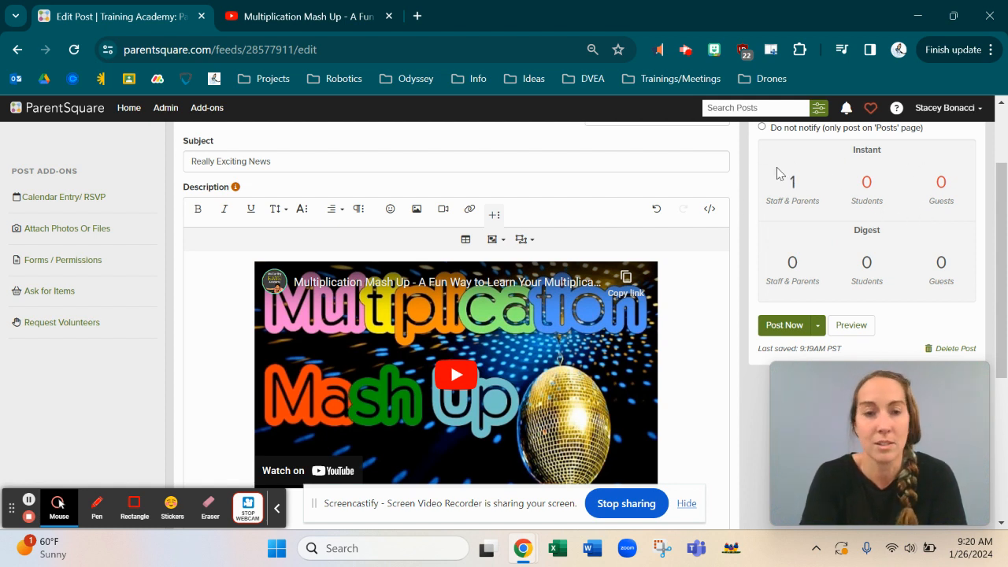
Step: Choose Schedule from the Post Now publishing choices
{"action": "left_click", "coordinate": [818, 327]}
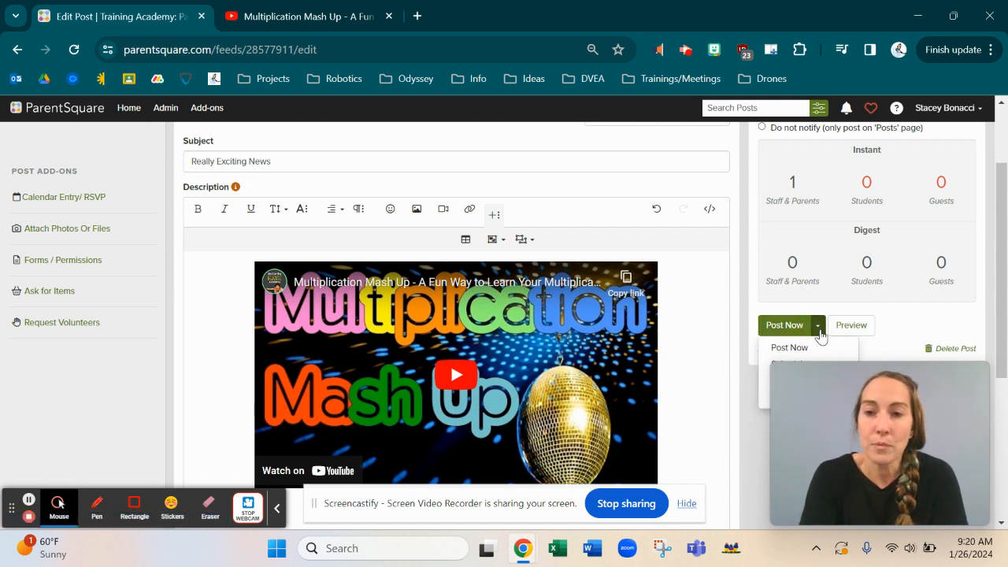
{"action": "scroll", "coordinate": [820, 334], "scroll_direction": "down", "scroll_amount": 1}
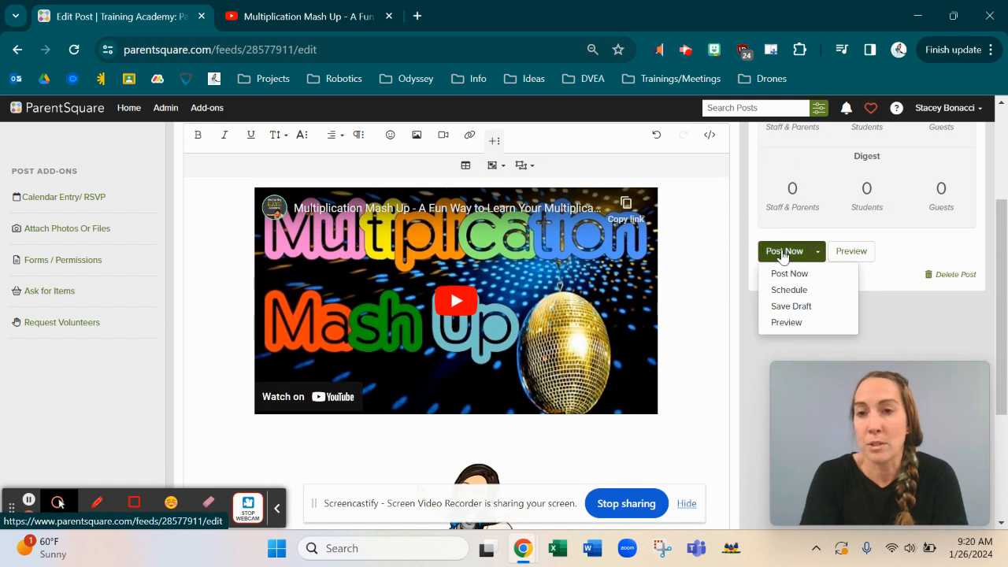
{"action": "left_click", "coordinate": [817, 297]}
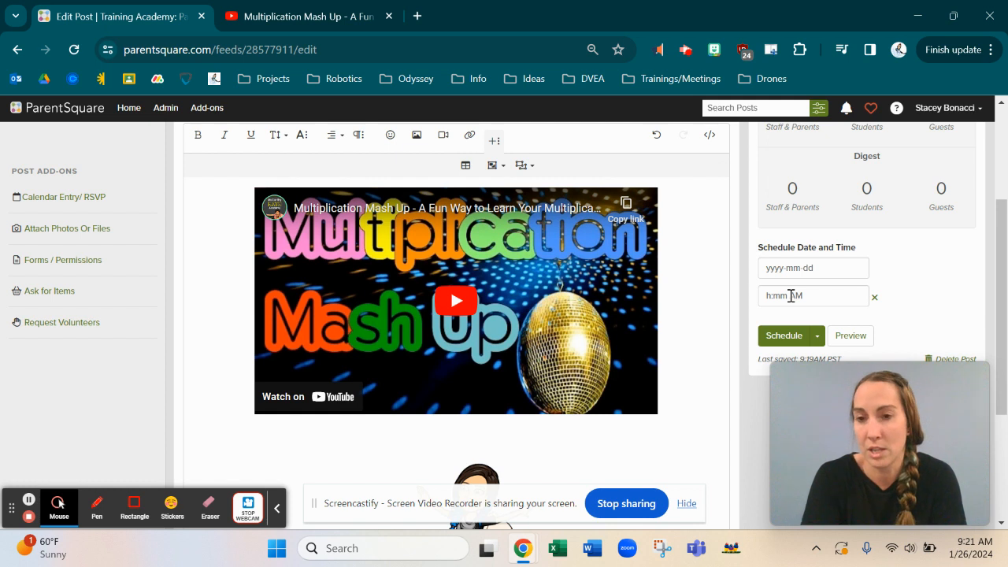
Step: Cancel the schedule and bring the Post Now publishing choices back up
{"action": "left_click", "coordinate": [817, 335]}
{"action": "scroll", "coordinate": [817, 343], "scroll_direction": "down", "scroll_amount": 1}
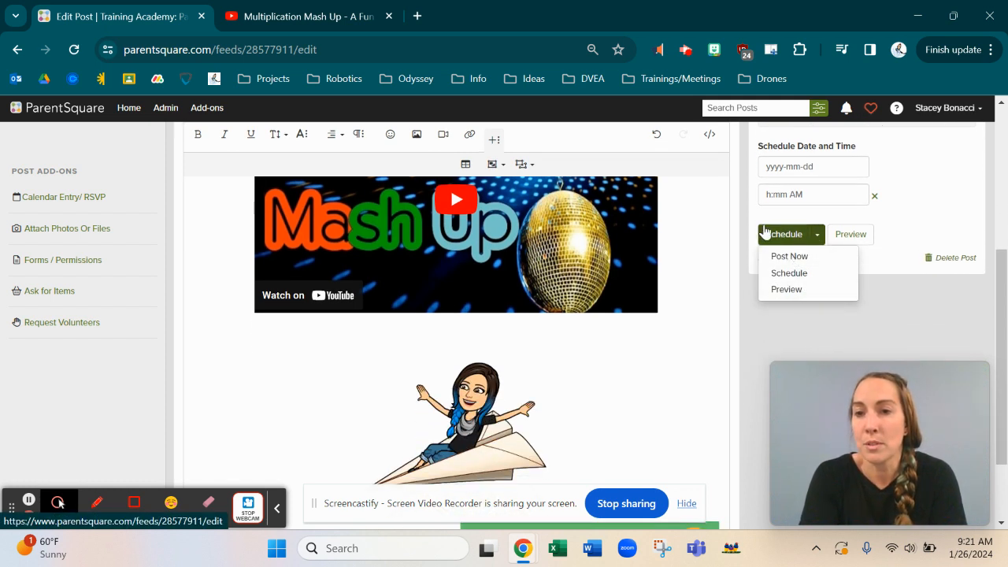
{"action": "left_click", "coordinate": [874, 196]}
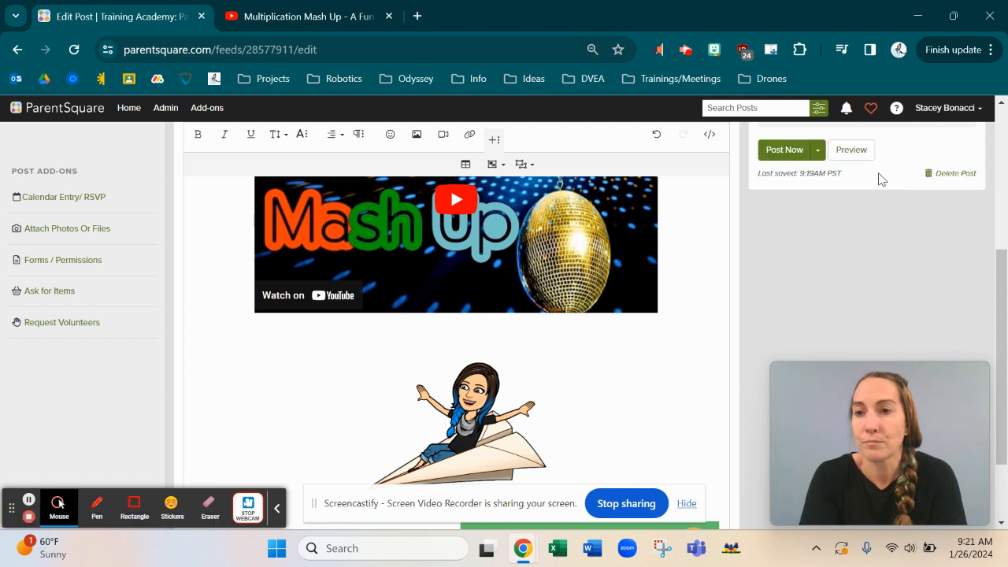
{"action": "left_click", "coordinate": [818, 248]}
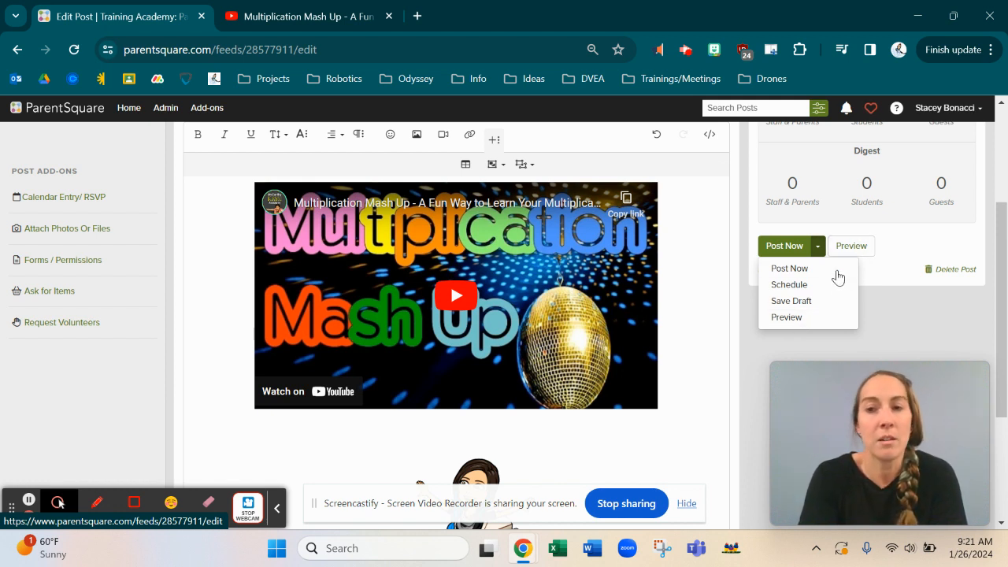
Step: Publish Really Exciting News with Post Now, confirming by entering 'OK'
{"action": "left_click", "coordinate": [778, 247]}
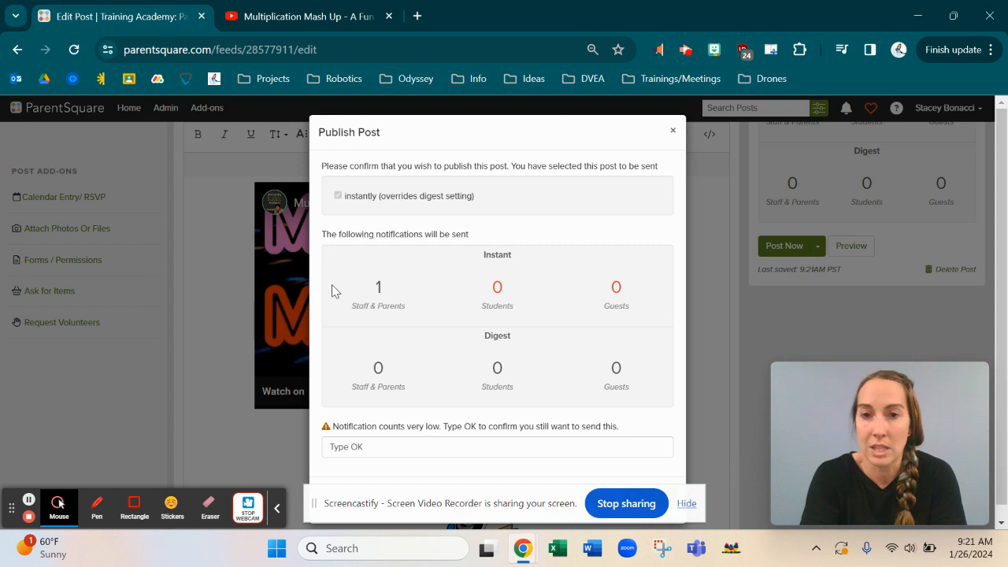
{"action": "left_click", "coordinate": [381, 451]}
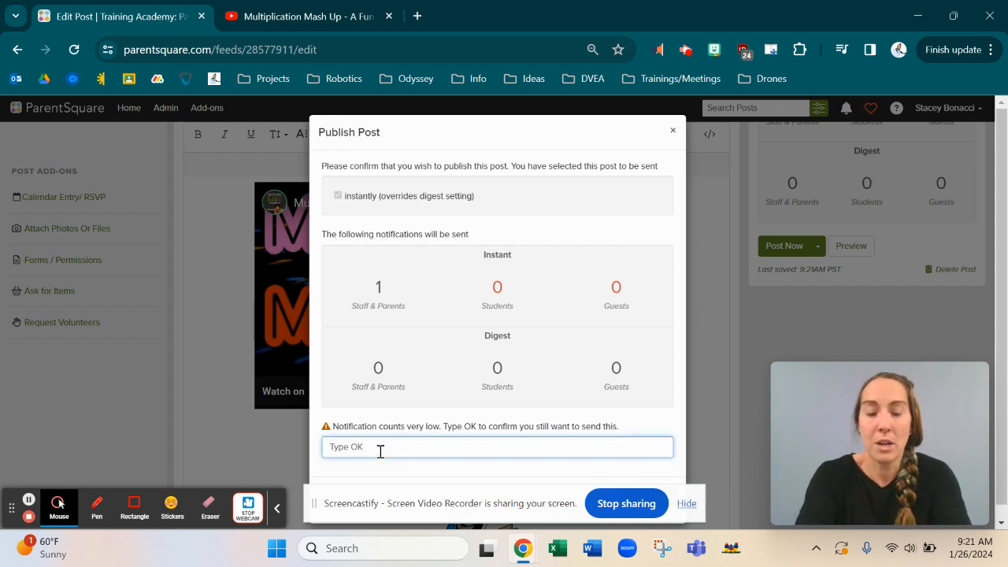
{"action": "type", "text": "OK"}
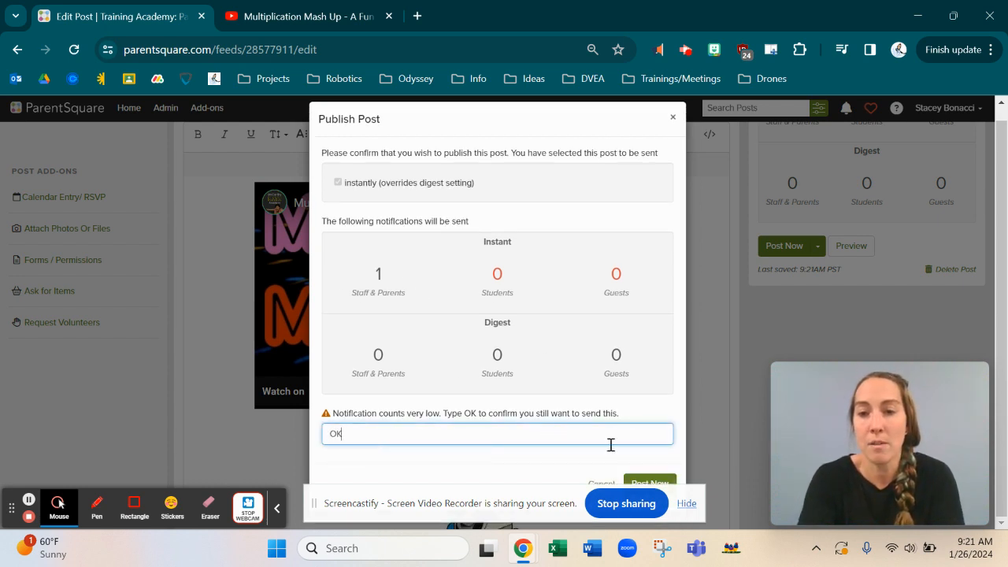
{"action": "left_click", "coordinate": [650, 480]}
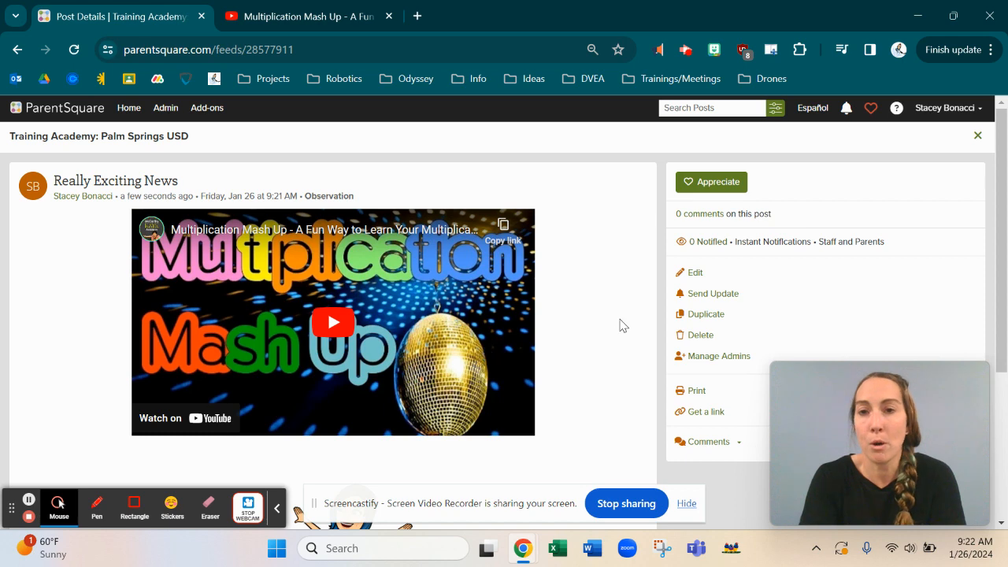
Step: Expand and collapse the post's Comments options, then return Home to the Posts feed
{"action": "scroll", "coordinate": [604, 301], "scroll_direction": "down", "scroll_amount": 3}
{"action": "scroll", "coordinate": [604, 299], "scroll_direction": "up", "scroll_amount": 3}
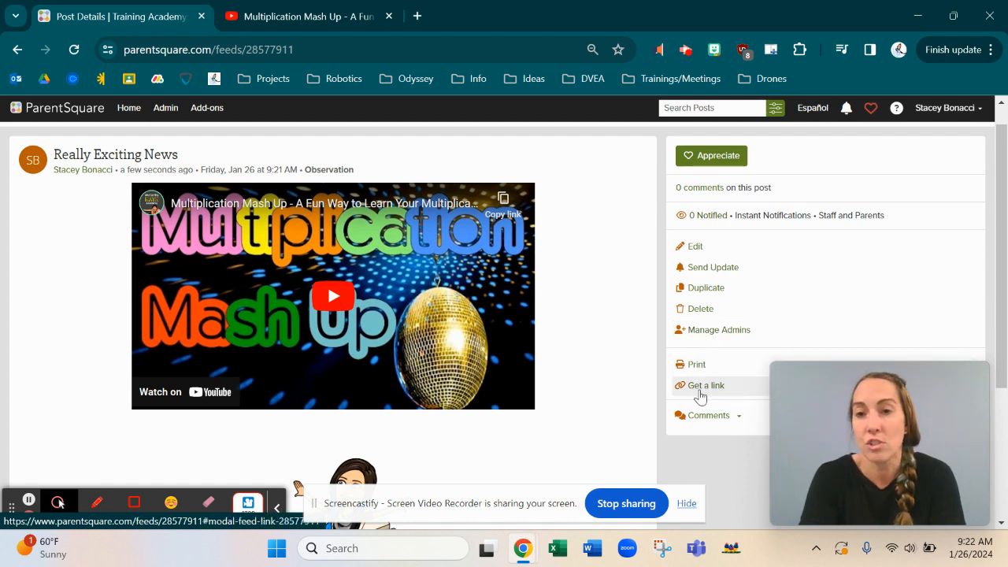
{"action": "left_click", "coordinate": [739, 418]}
{"action": "scroll", "coordinate": [739, 423], "scroll_direction": "down", "scroll_amount": 1}
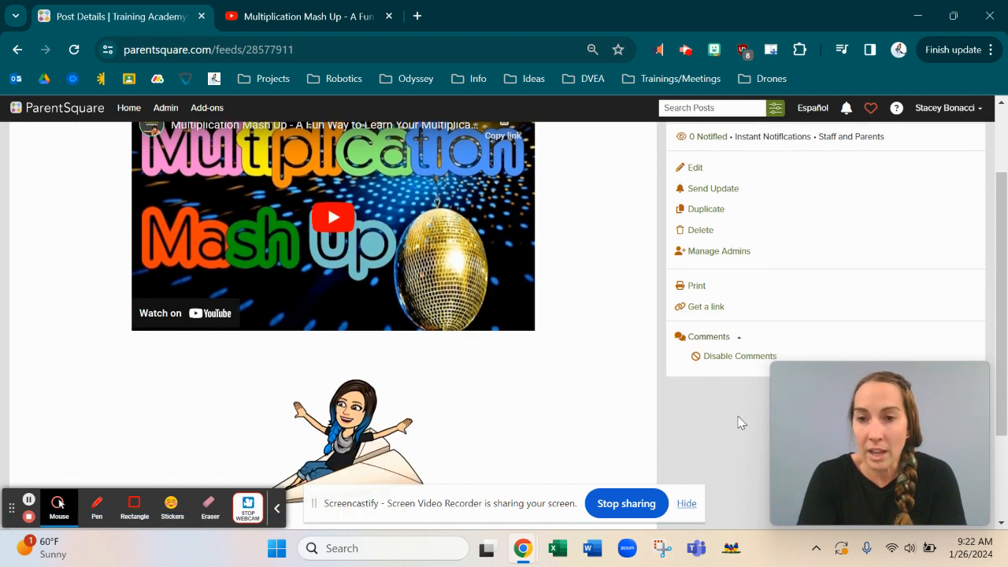
{"action": "left_click", "coordinate": [740, 339]}
{"action": "scroll", "coordinate": [739, 341], "scroll_direction": "up", "scroll_amount": 2}
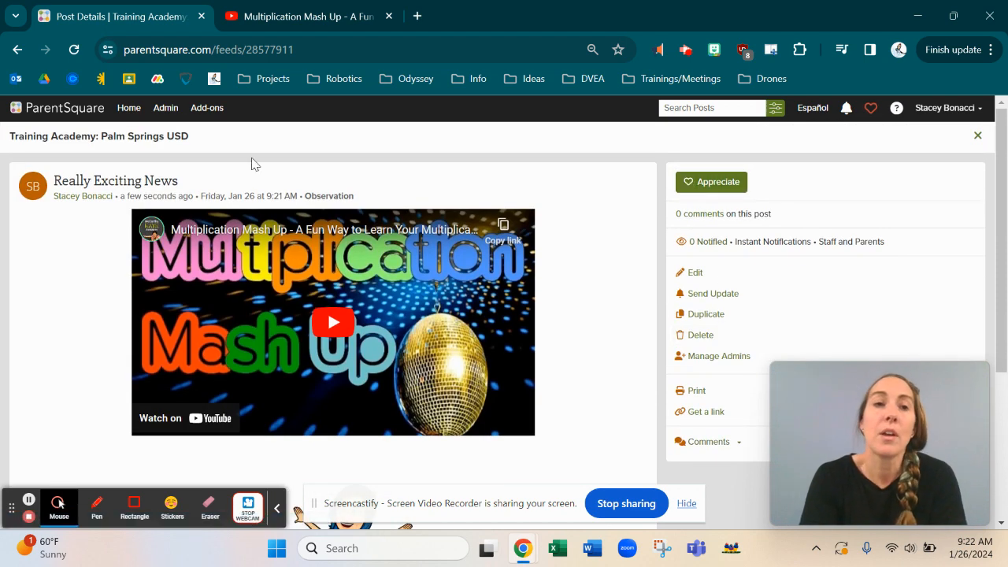
{"action": "left_click", "coordinate": [125, 112]}
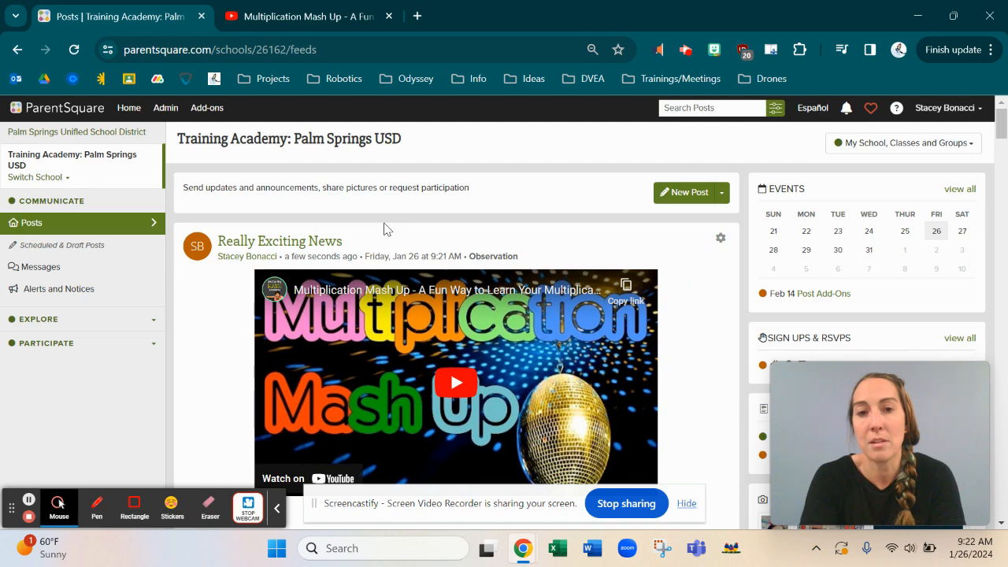
Step: Open the gear menu on the Really Exciting News post in the feed
{"action": "scroll", "coordinate": [384, 228], "scroll_direction": "down", "scroll_amount": 2}
{"action": "scroll", "coordinate": [384, 229], "scroll_direction": "down", "scroll_amount": 6}
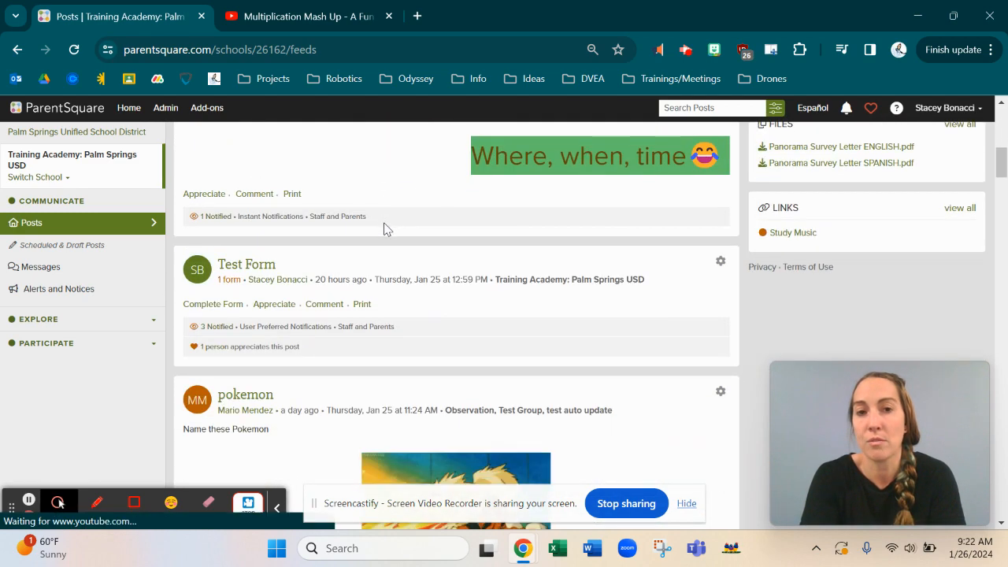
{"action": "scroll", "coordinate": [383, 228], "scroll_direction": "up", "scroll_amount": 5}
{"action": "scroll", "coordinate": [384, 229], "scroll_direction": "up", "scroll_amount": 3}
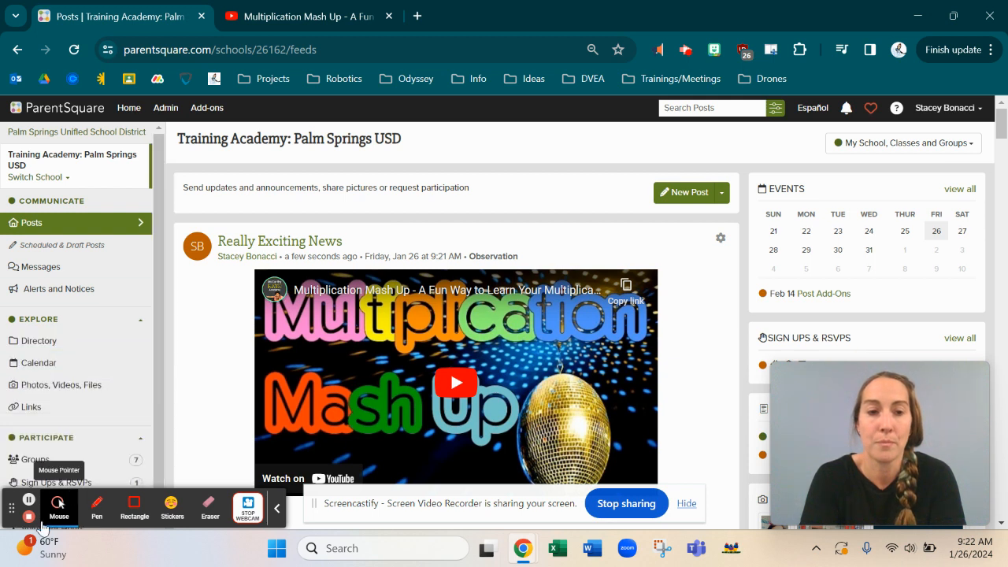
{"action": "left_click", "coordinate": [28, 502]}
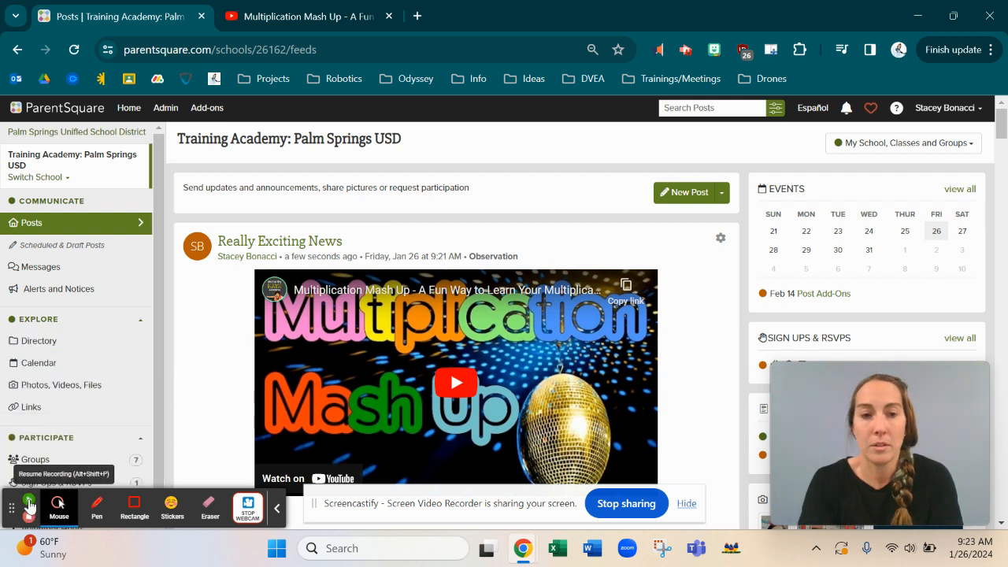
{"action": "left_click", "coordinate": [30, 504]}
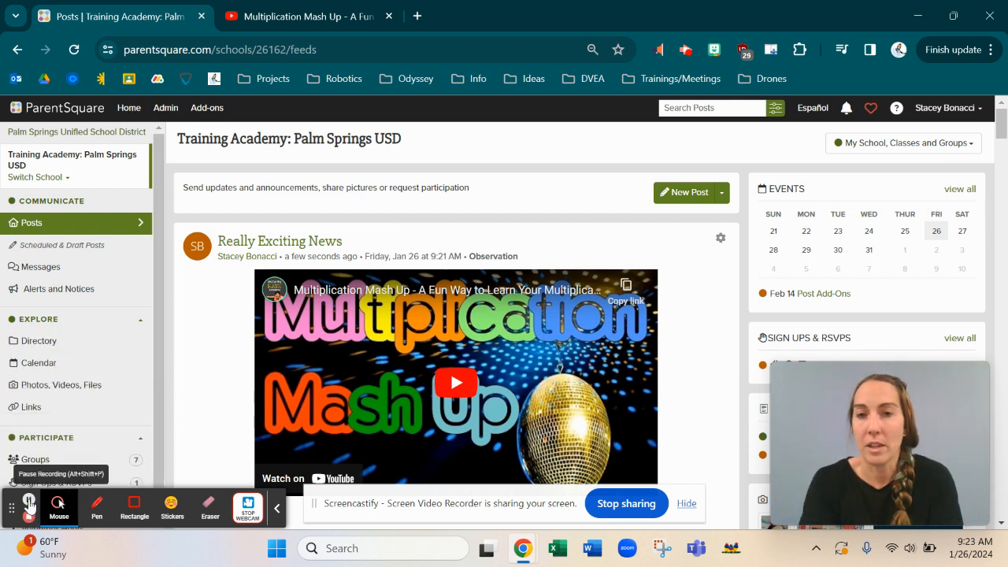
{"action": "left_click", "coordinate": [720, 239]}
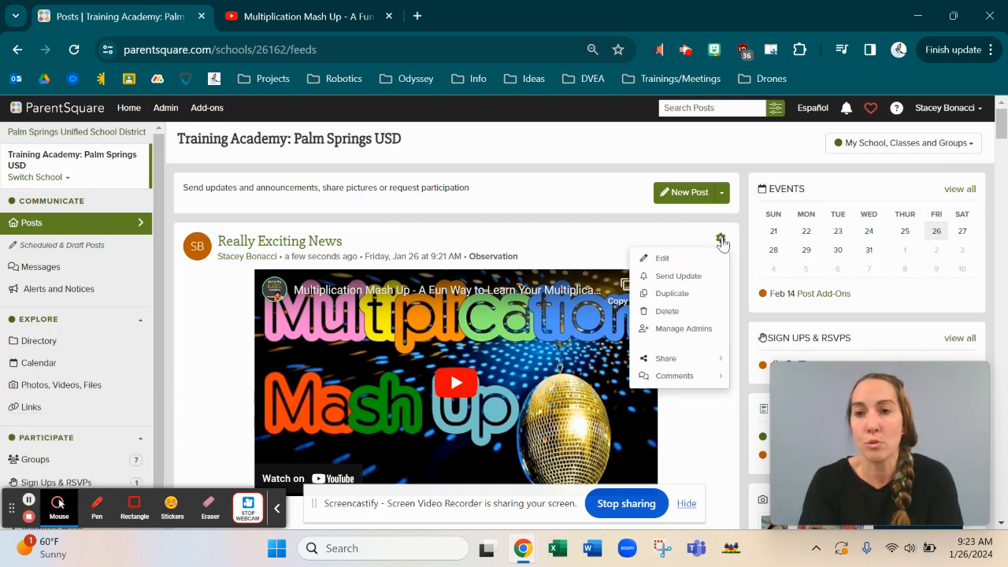
Step: Edit Really Exciting News, review the Edit Post page, and save it unchanged
{"action": "left_click", "coordinate": [666, 259]}
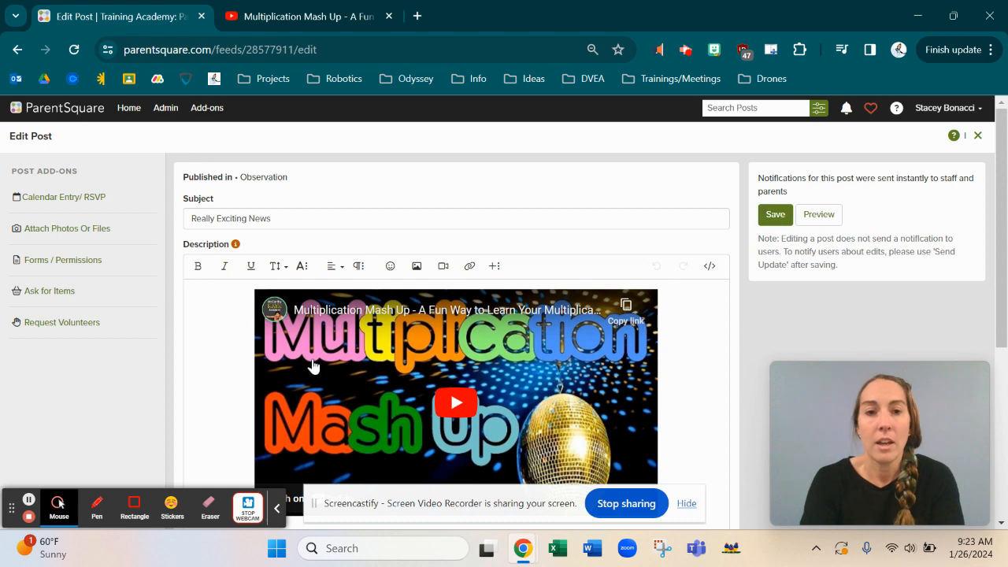
{"action": "scroll", "coordinate": [292, 424], "scroll_direction": "down", "scroll_amount": 4}
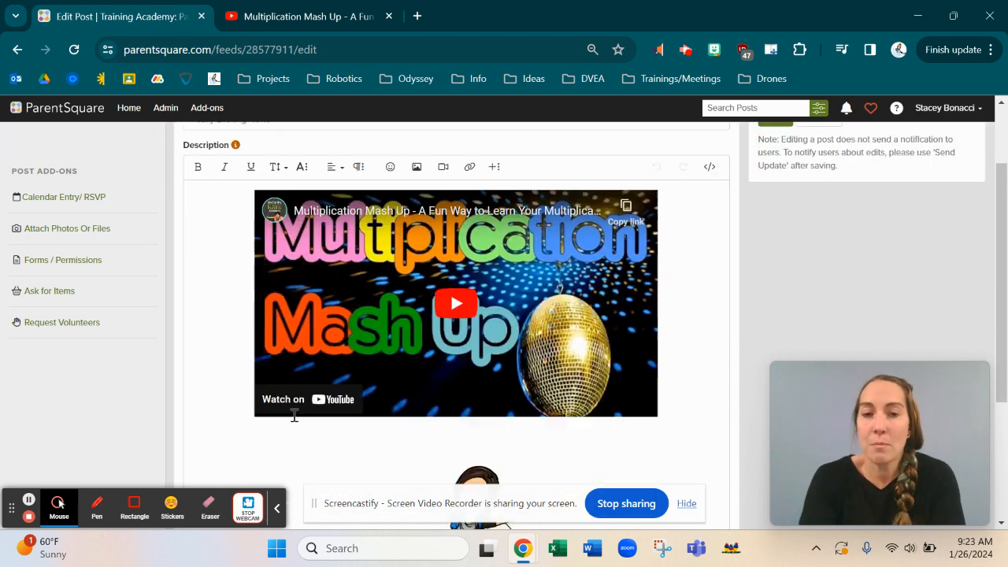
{"action": "scroll", "coordinate": [294, 416], "scroll_direction": "up", "scroll_amount": 4}
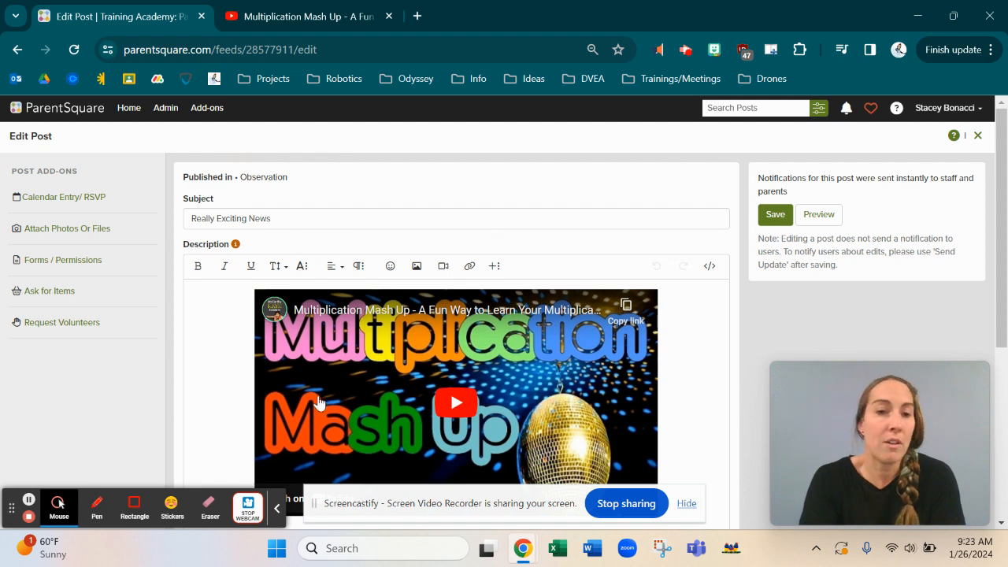
{"action": "scroll", "coordinate": [364, 407], "scroll_direction": "down", "scroll_amount": 3}
{"action": "scroll", "coordinate": [364, 406], "scroll_direction": "down", "scroll_amount": 1}
{"action": "scroll", "coordinate": [364, 407], "scroll_direction": "up", "scroll_amount": 4}
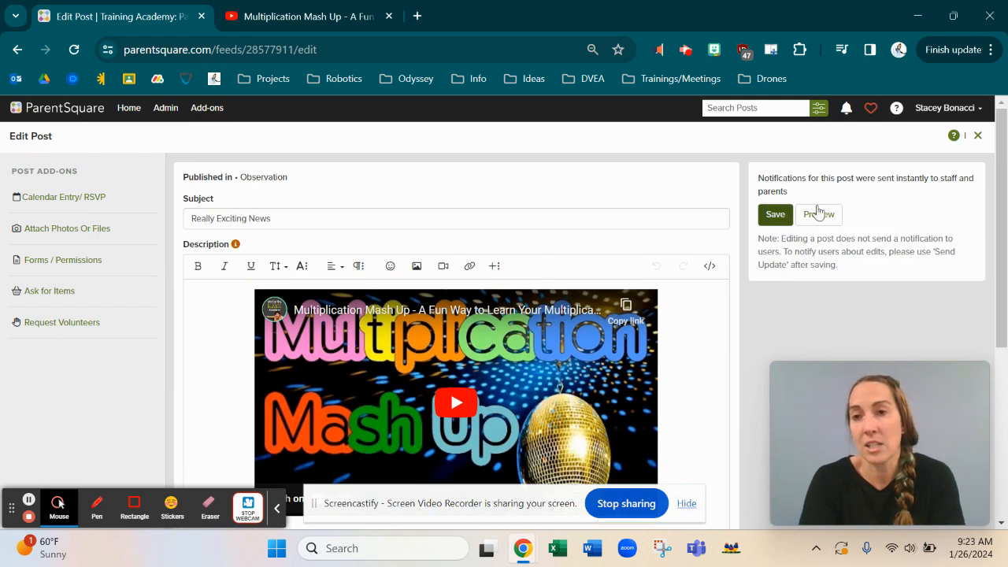
{"action": "left_click", "coordinate": [772, 220]}
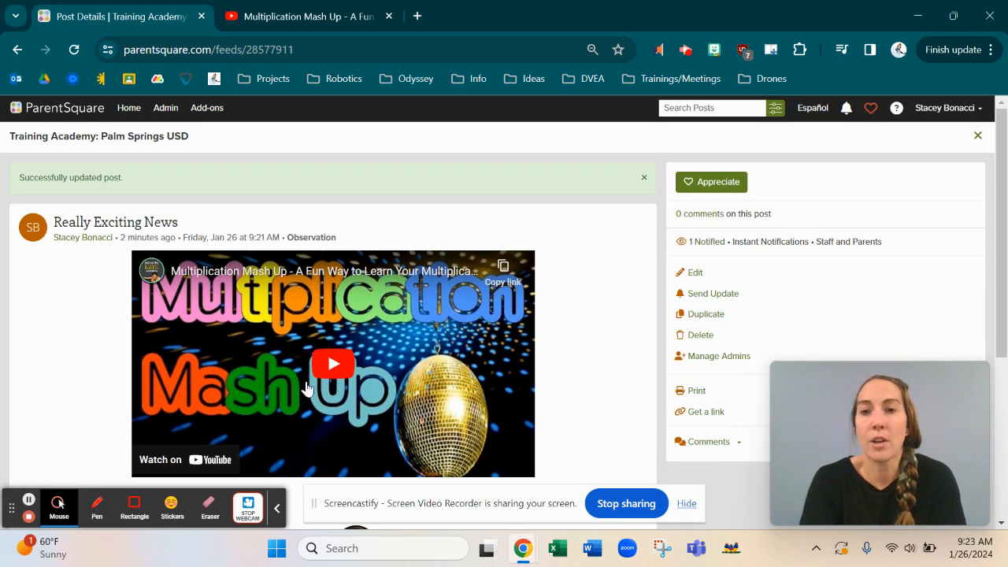
Step: Go Home and open Scheduled & Draft Posts from the sidebar
{"action": "left_click", "coordinate": [129, 110]}
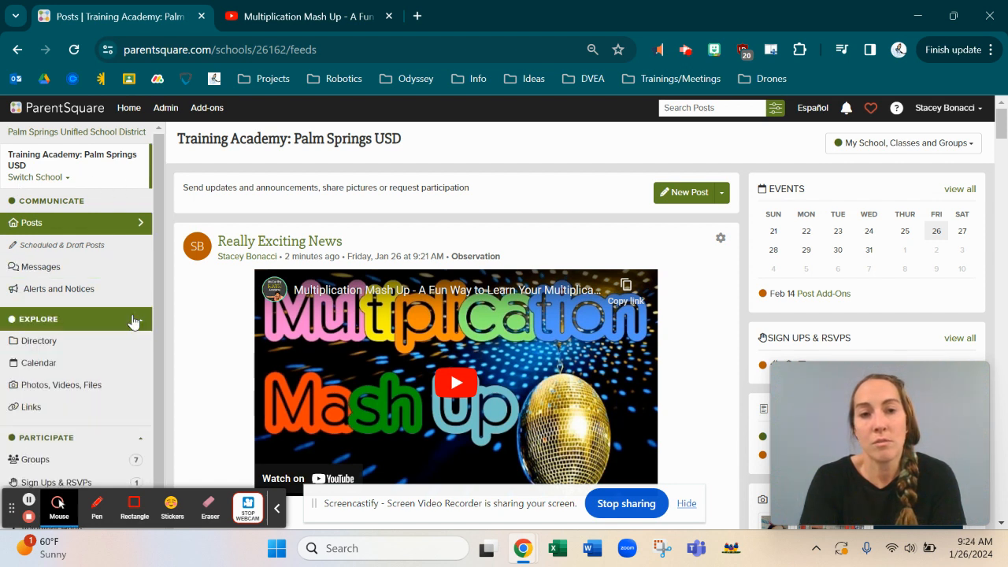
{"action": "left_click", "coordinate": [42, 249]}
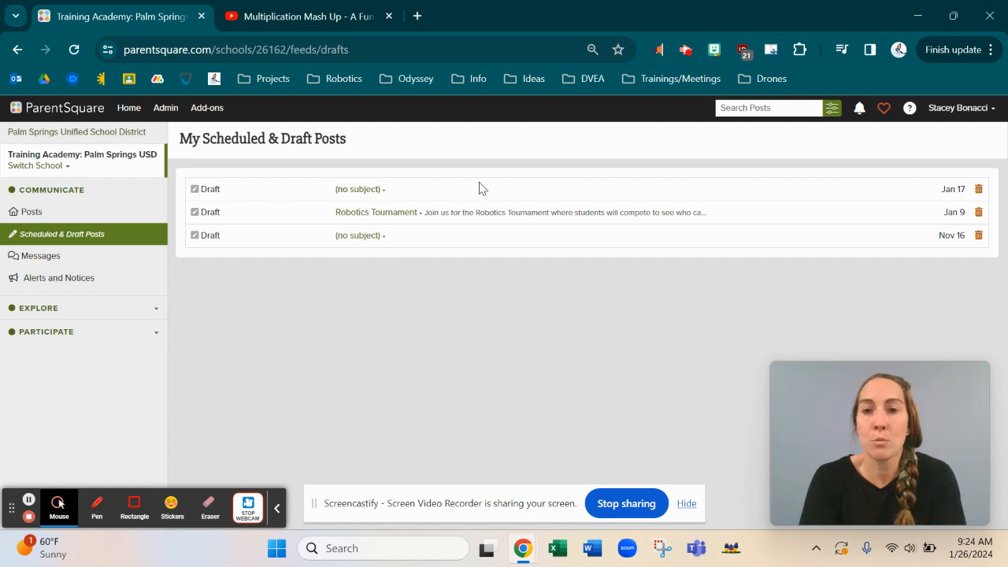
Step: Open the first untitled draft and scroll through its event, image and form add-ons
{"action": "left_click", "coordinate": [361, 197]}
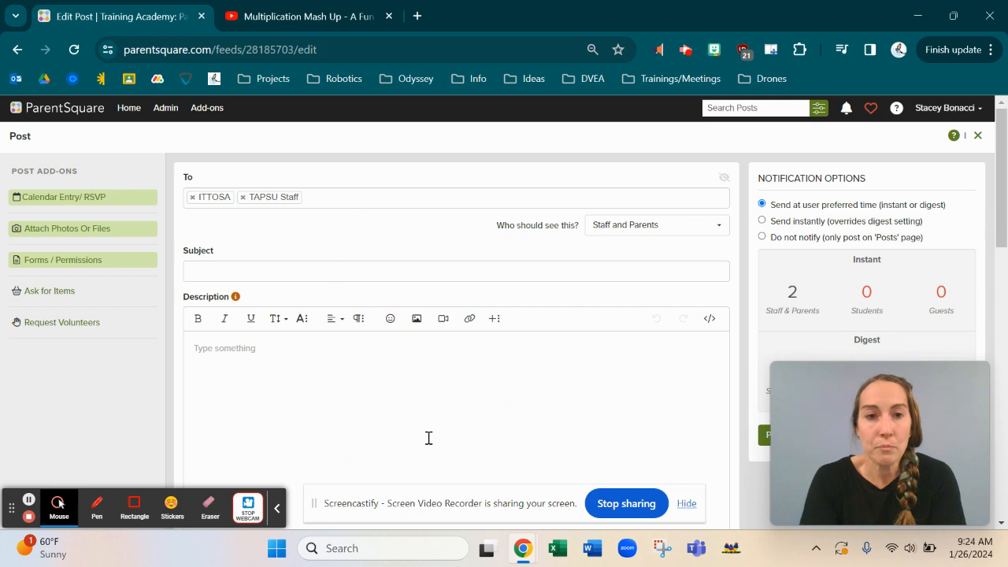
{"action": "scroll", "coordinate": [428, 438], "scroll_direction": "down", "scroll_amount": 5}
{"action": "scroll", "coordinate": [429, 444], "scroll_direction": "down", "scroll_amount": 3}
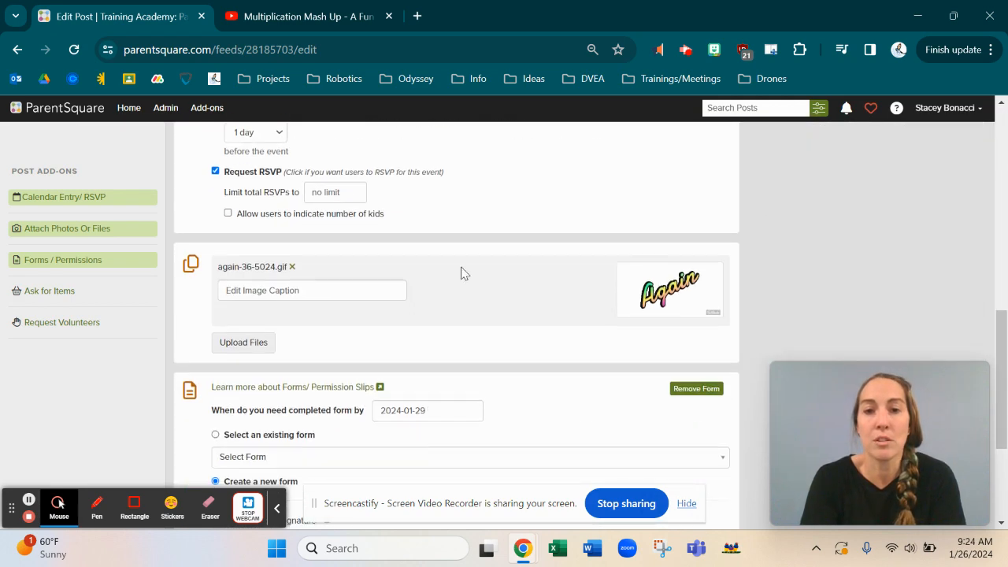
{"action": "scroll", "coordinate": [524, 403], "scroll_direction": "down", "scroll_amount": 3}
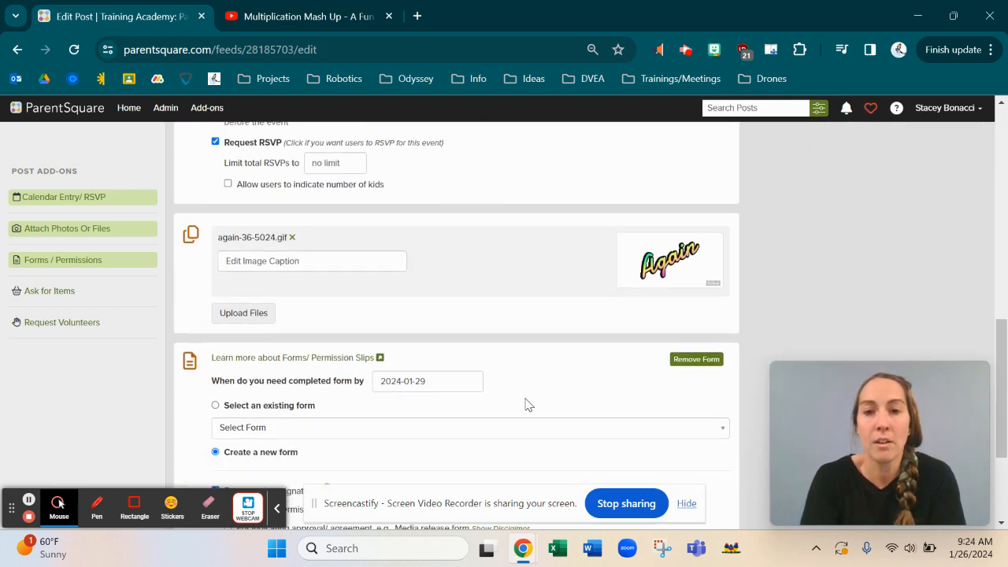
{"action": "scroll", "coordinate": [526, 399], "scroll_direction": "up", "scroll_amount": 15}
{"action": "scroll", "coordinate": [526, 399], "scroll_direction": "down", "scroll_amount": 3}
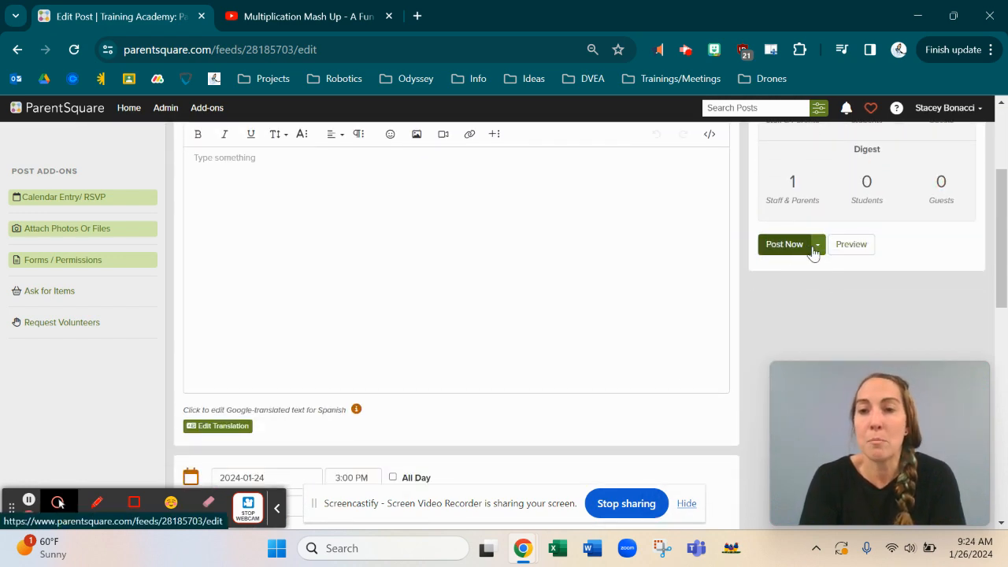
Step: Check the Post Now publishing choices, then close the draft and return to the posts feed
{"action": "left_click", "coordinate": [819, 245]}
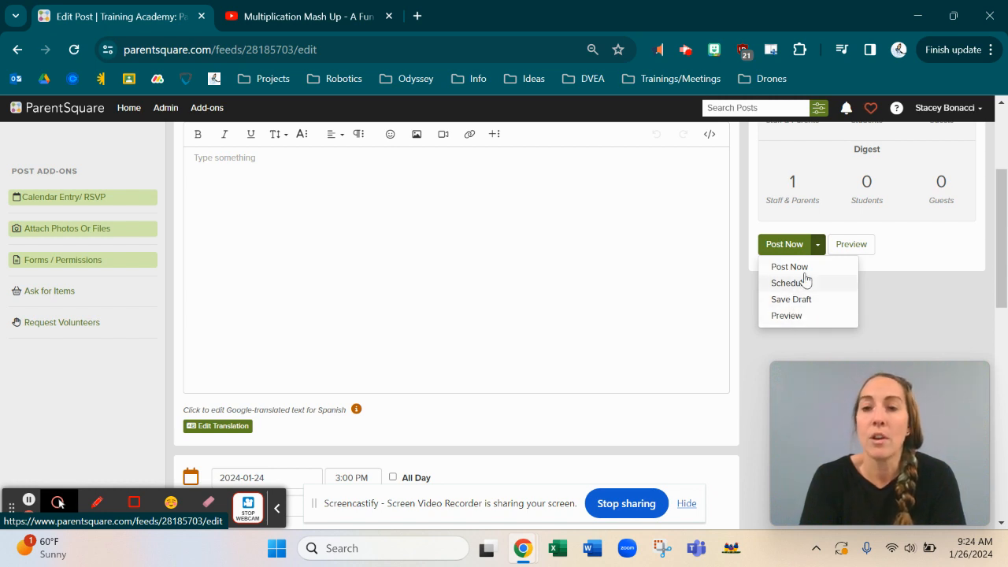
{"action": "scroll", "coordinate": [709, 259], "scroll_direction": "up", "scroll_amount": 3}
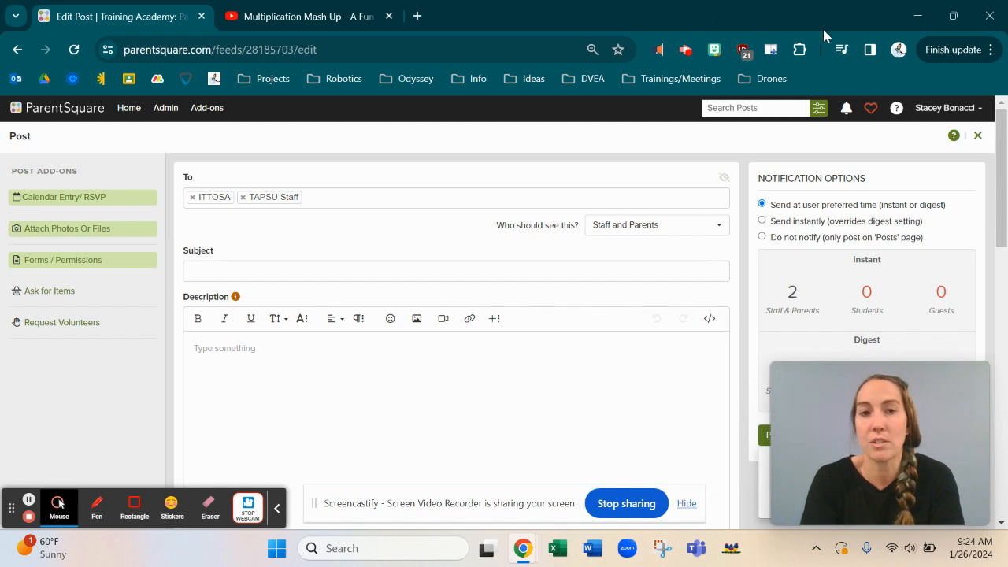
{"action": "left_click", "coordinate": [979, 136]}
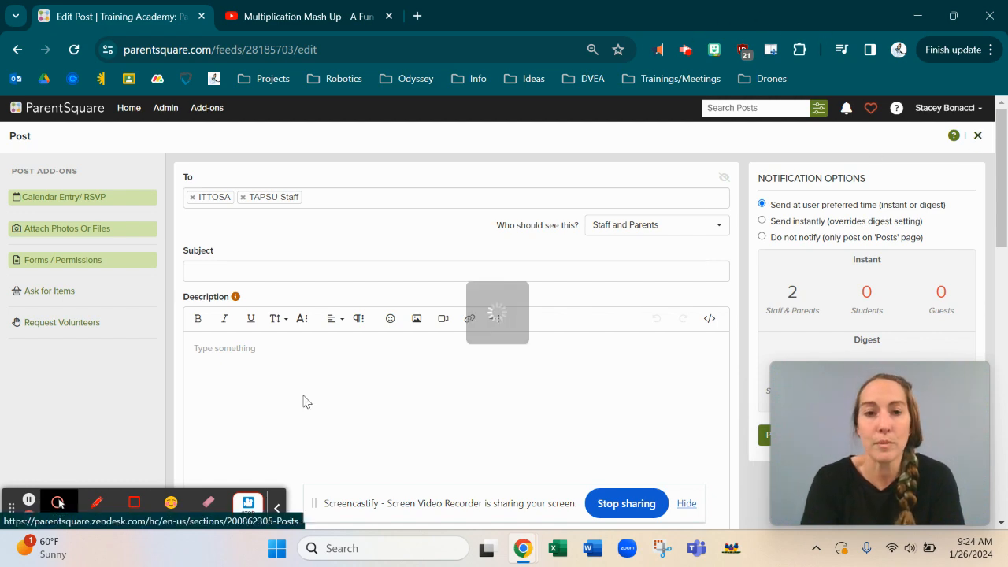
{"action": "left_click", "coordinate": [28, 502]}
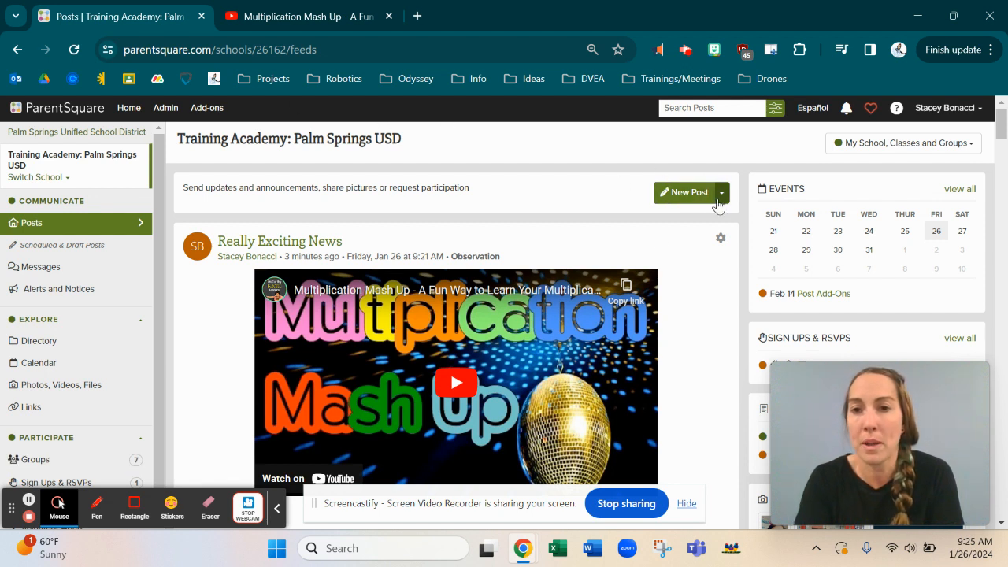
Step: Start a new post addressed to the Observation group and check who can see it
{"action": "left_click", "coordinate": [669, 195]}
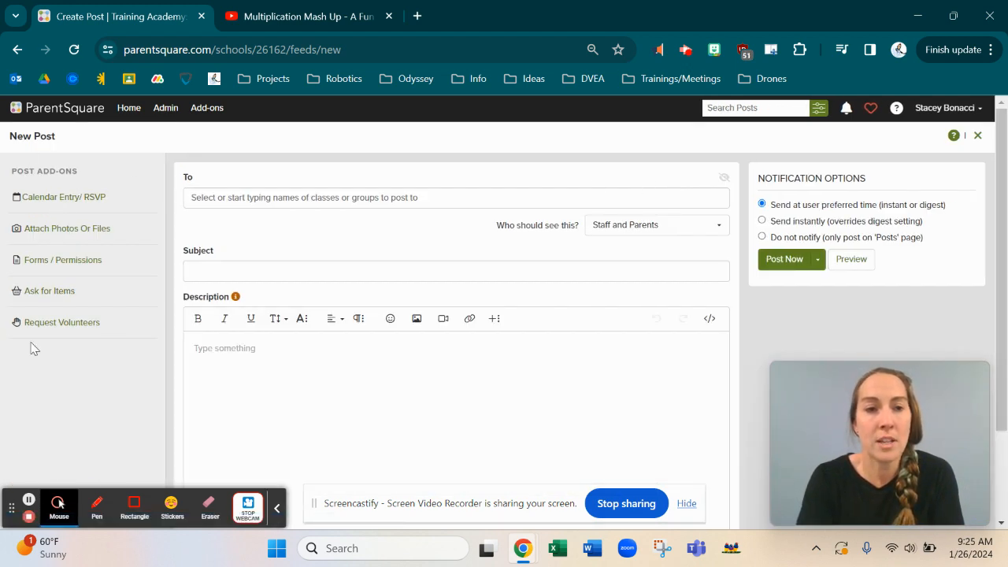
{"action": "left_click", "coordinate": [220, 199]}
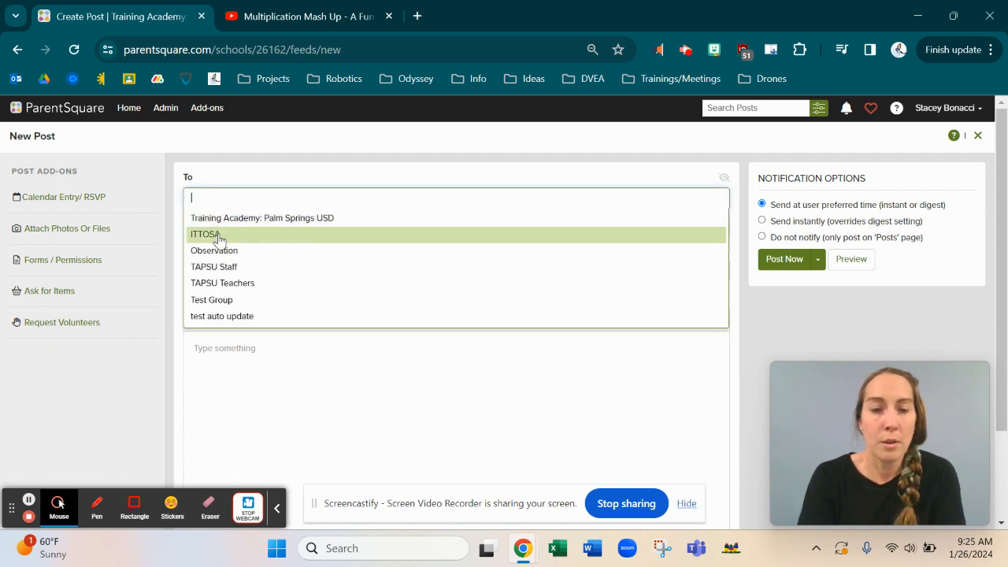
{"action": "left_click", "coordinate": [214, 250]}
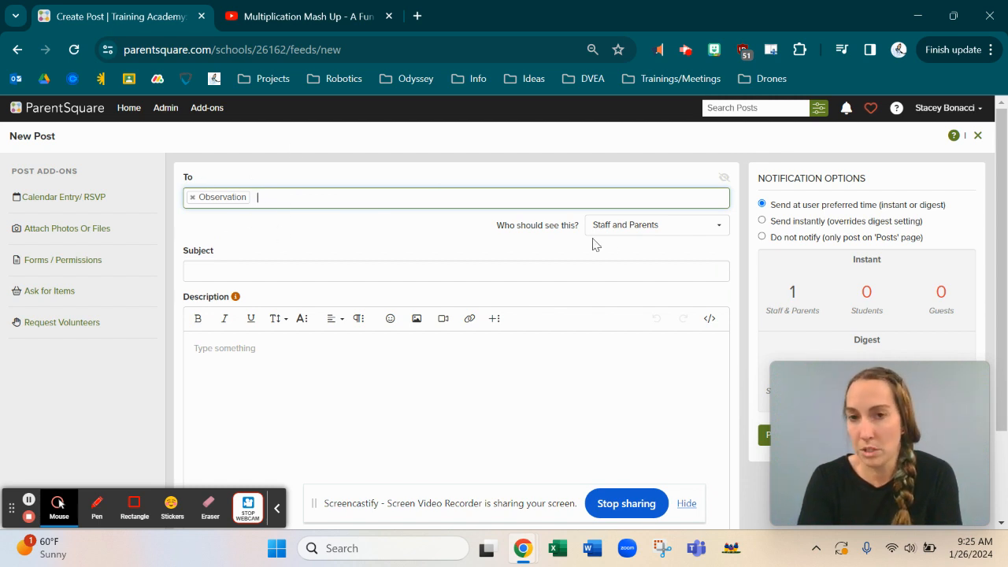
{"action": "left_click", "coordinate": [630, 234]}
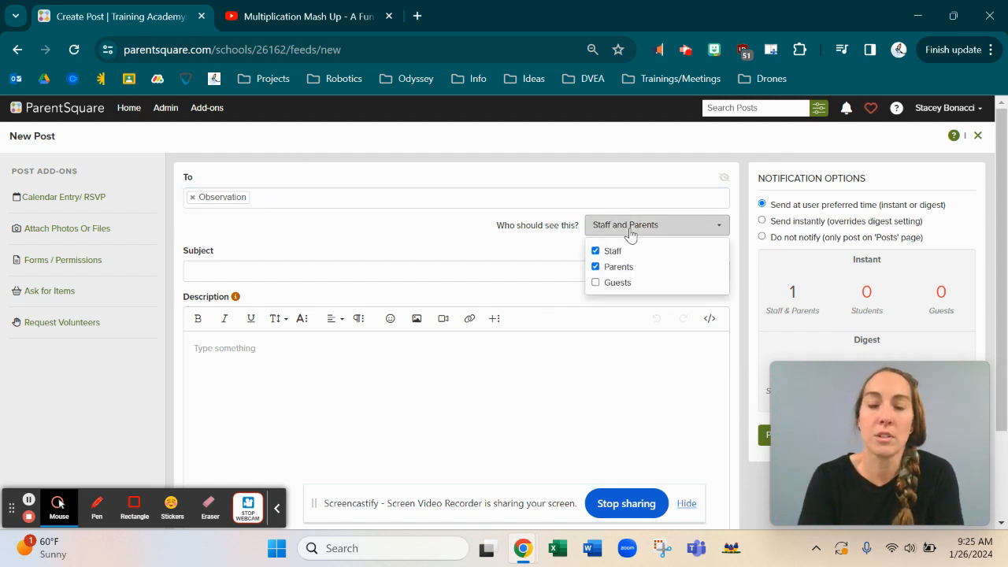
Step: Enter the subject 'Post Add Ons' and the description 'Learning about Post Add ons'
{"action": "left_click", "coordinate": [325, 271]}
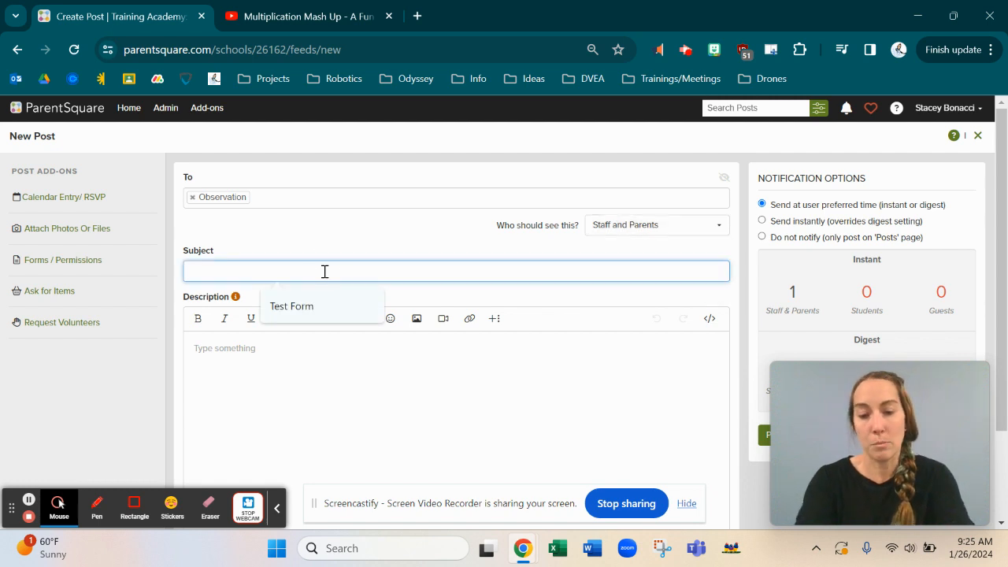
{"action": "type", "text": "Post Add Ons"}
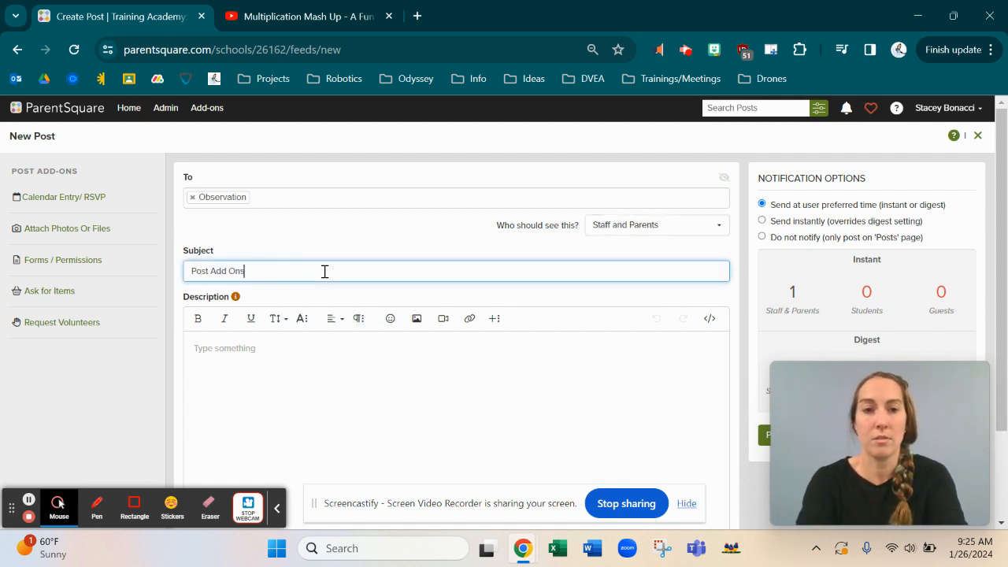
{"action": "left_click", "coordinate": [237, 356]}
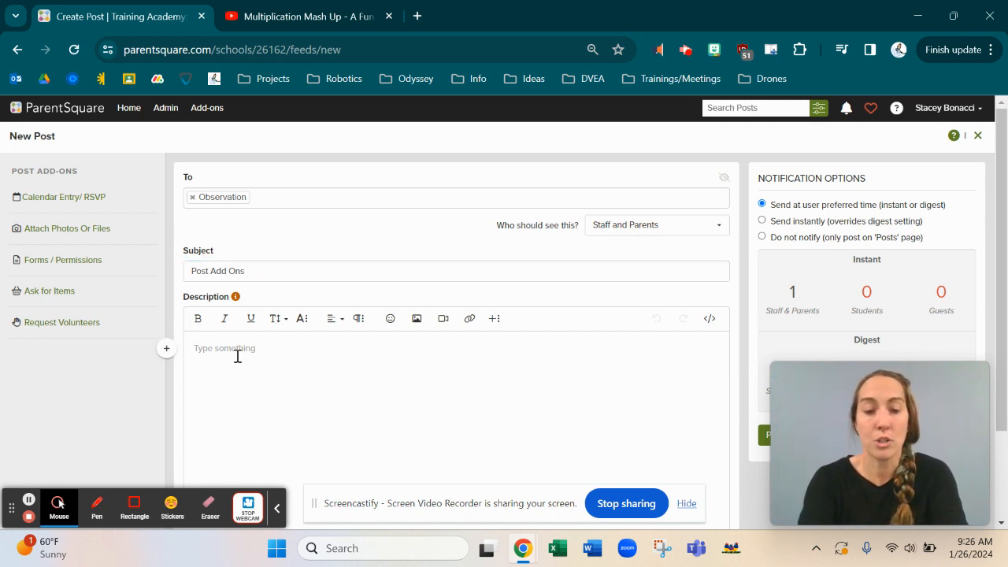
{"action": "type", "text": "Learning about Post Add ons"}
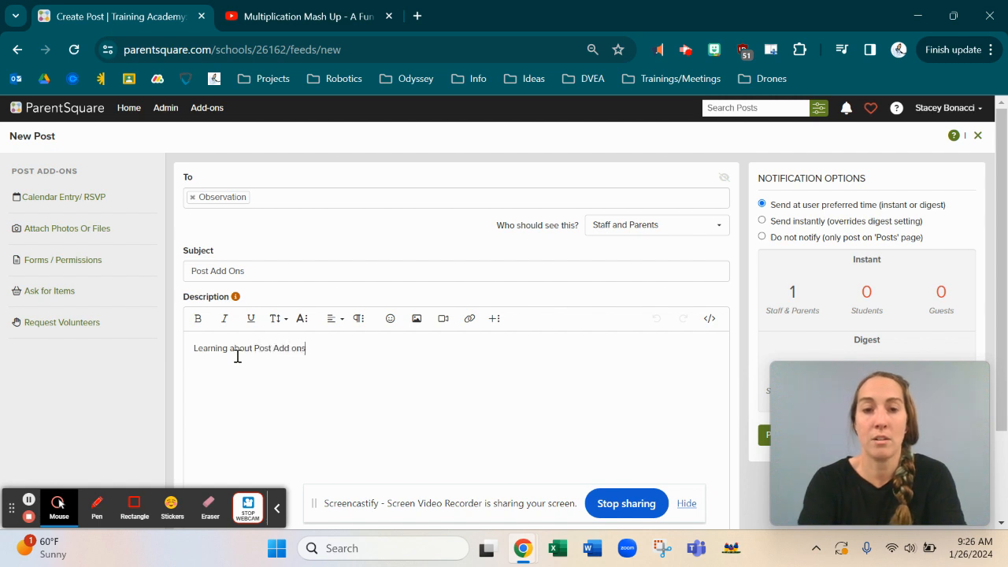
{"action": "scroll", "coordinate": [238, 356], "scroll_direction": "down", "scroll_amount": 2}
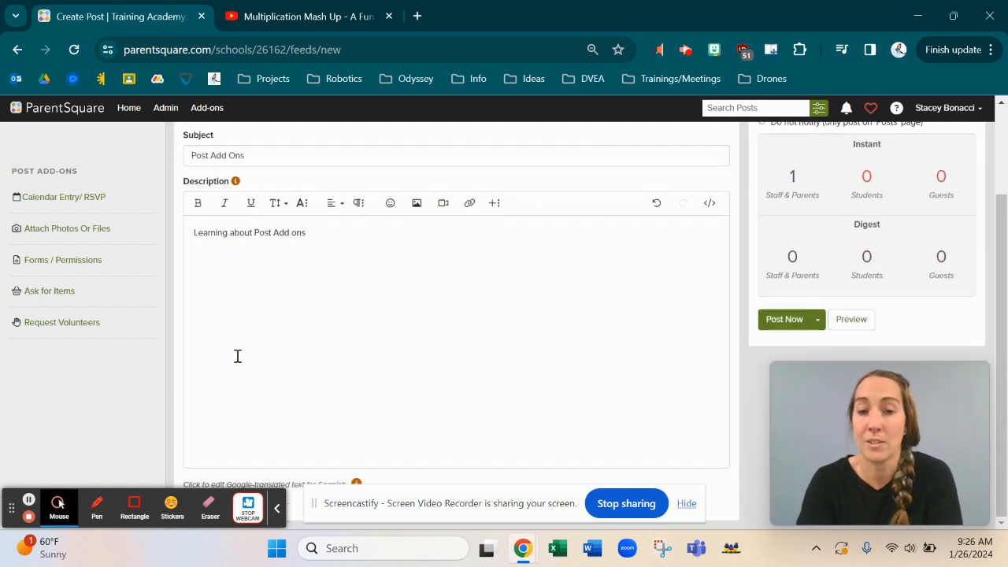
Step: Add a calendar entry dated January 31, 2024, leaving All Day turned off
{"action": "left_click", "coordinate": [52, 201]}
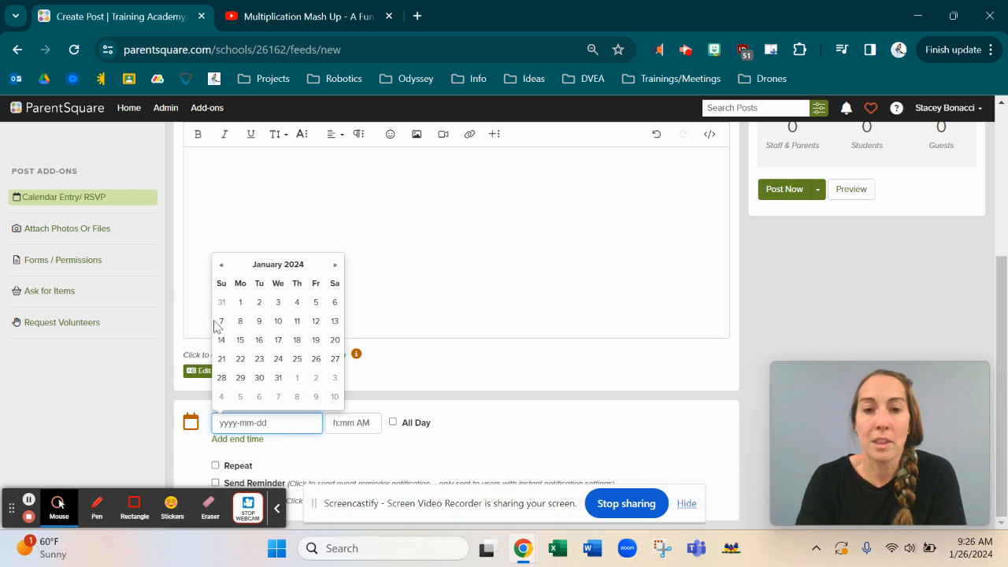
{"action": "right_click", "coordinate": [279, 378]}
{"action": "left_click", "coordinate": [280, 379]}
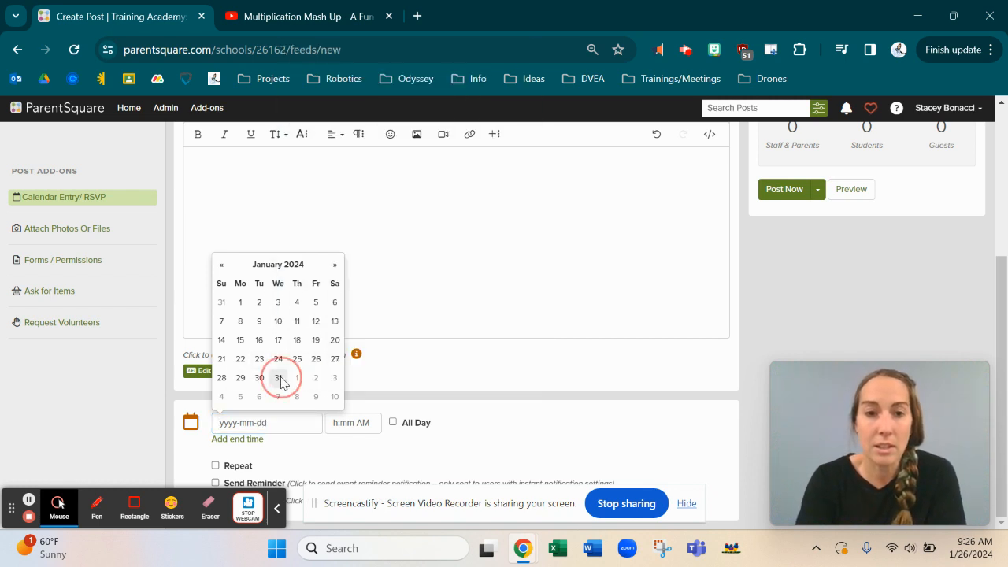
{"action": "left_click", "coordinate": [280, 379]}
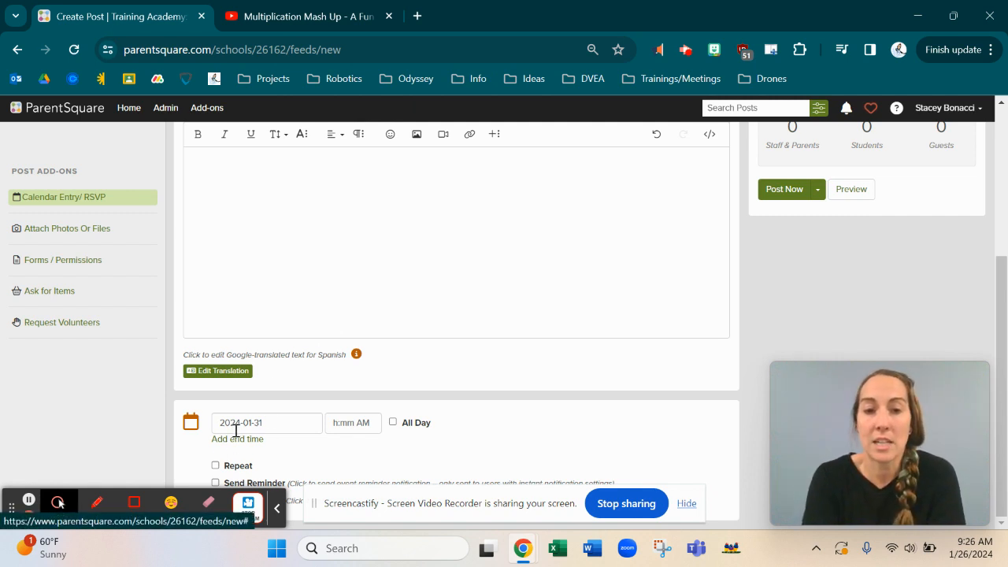
{"action": "left_click", "coordinate": [349, 423]}
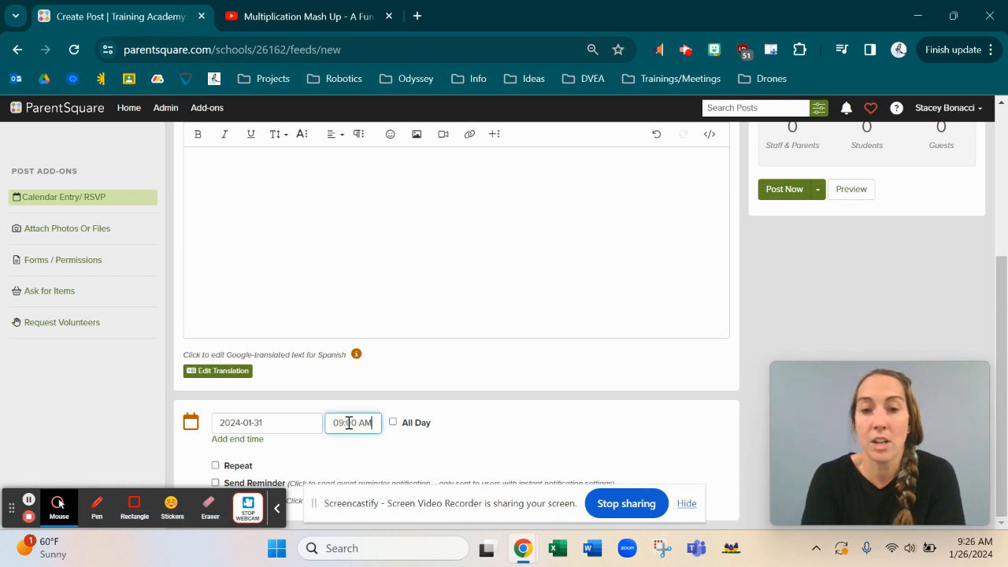
{"action": "left_click", "coordinate": [393, 424]}
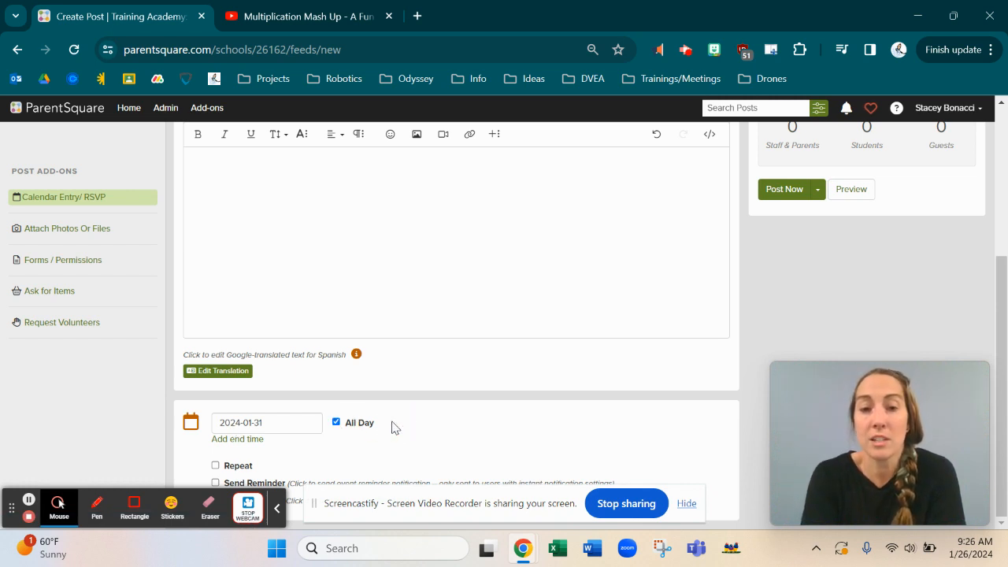
{"action": "left_click", "coordinate": [338, 424]}
Step: Set the event start time to 09:00 AM and remove the end time
{"action": "left_click", "coordinate": [233, 441]}
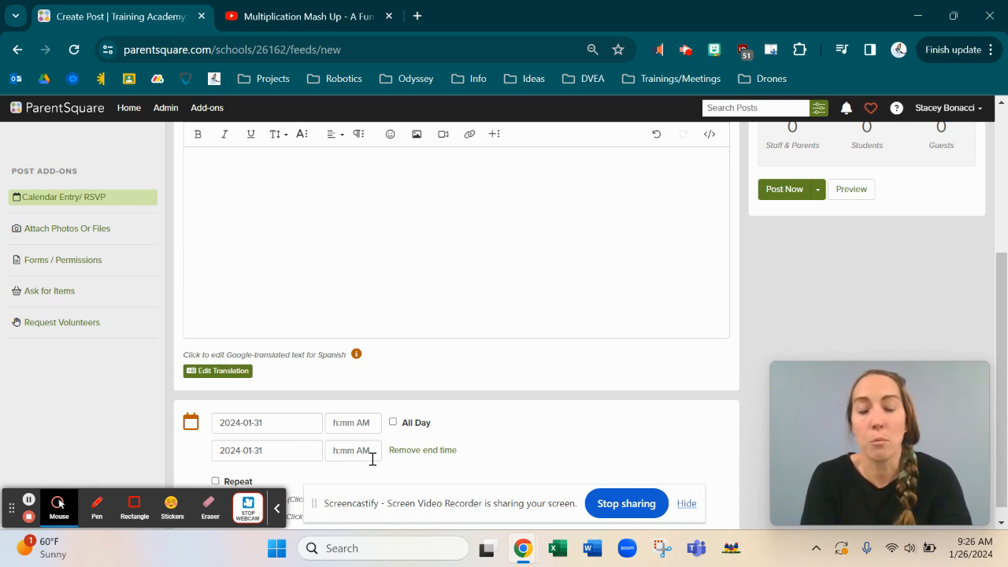
{"action": "left_click", "coordinate": [347, 419]}
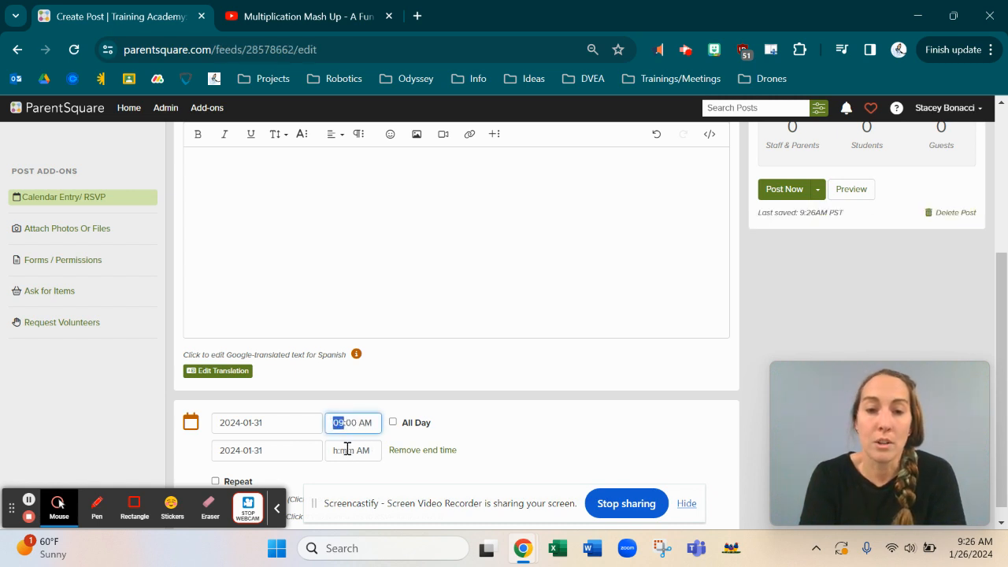
{"action": "left_click", "coordinate": [347, 449]}
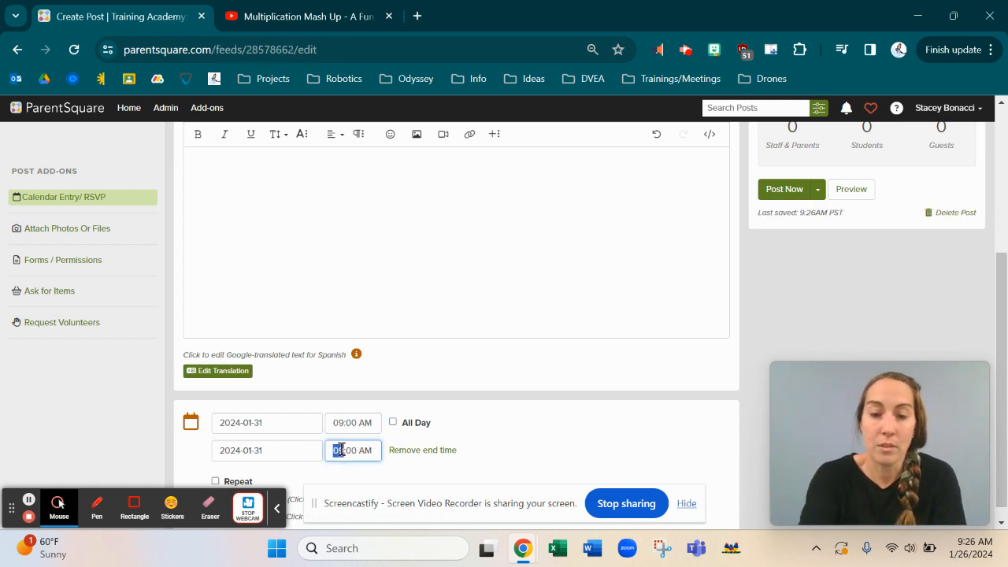
{"action": "type", "text": "1"}
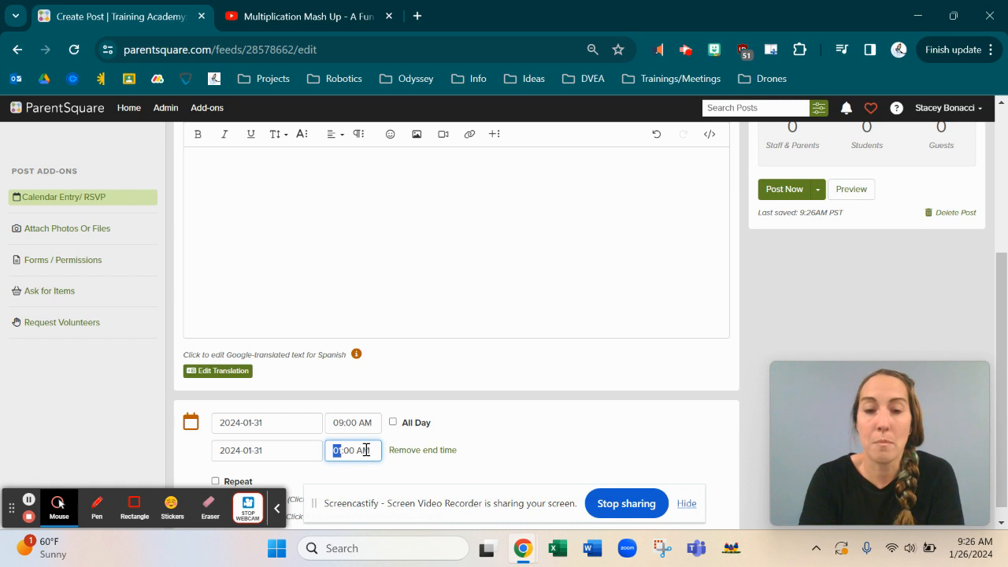
{"action": "left_click", "coordinate": [366, 450]}
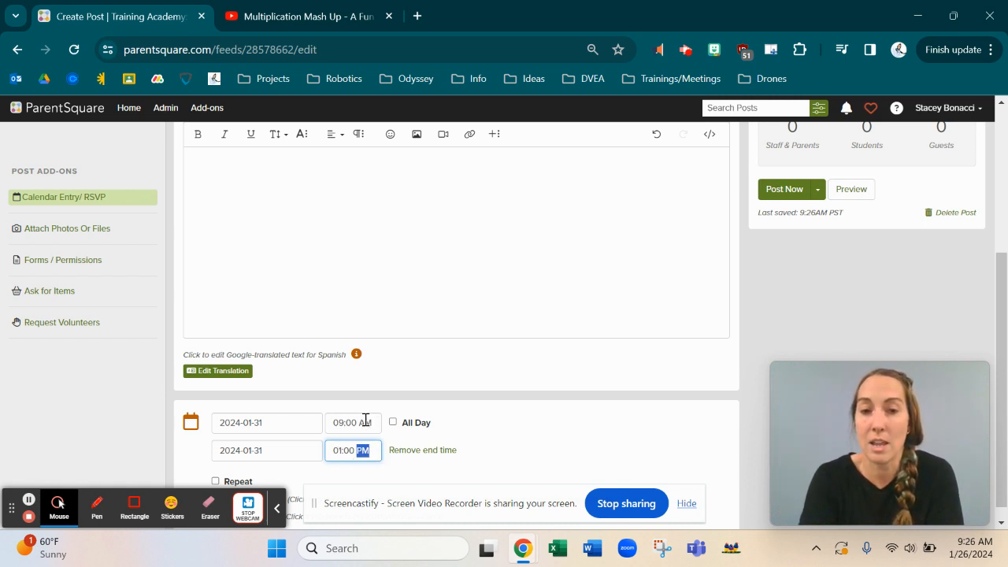
{"action": "left_click", "coordinate": [408, 455]}
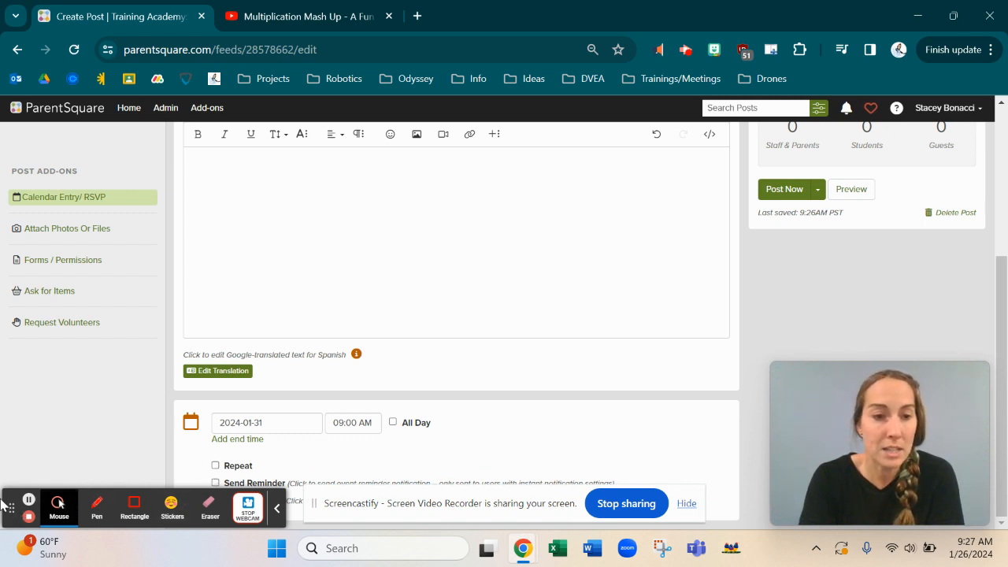
Step: Request RSVPs for the event, with no limit on responses
{"action": "left_click_drag", "start_coordinate": [12, 513], "coordinate": [720, 287]}
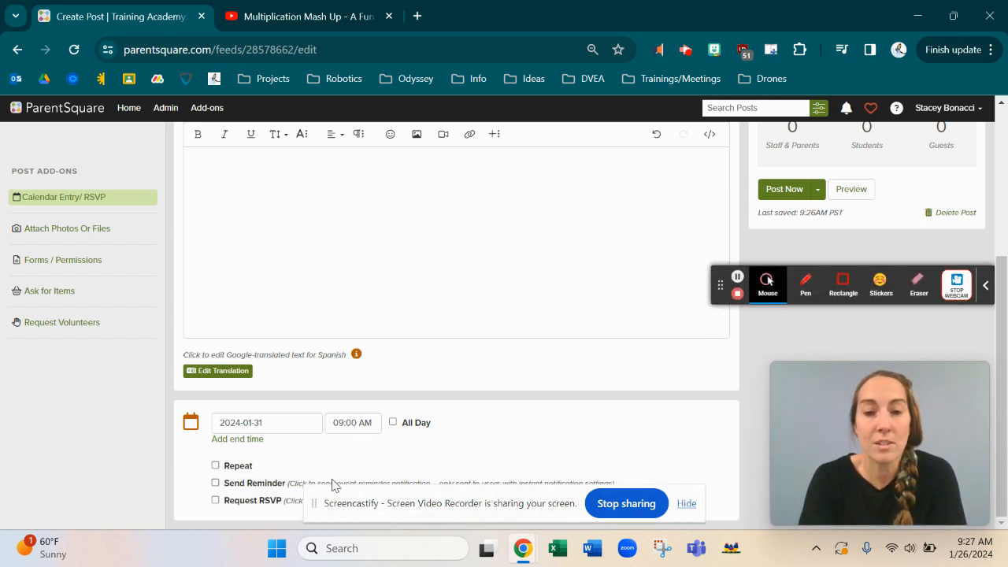
{"action": "left_click", "coordinate": [216, 501]}
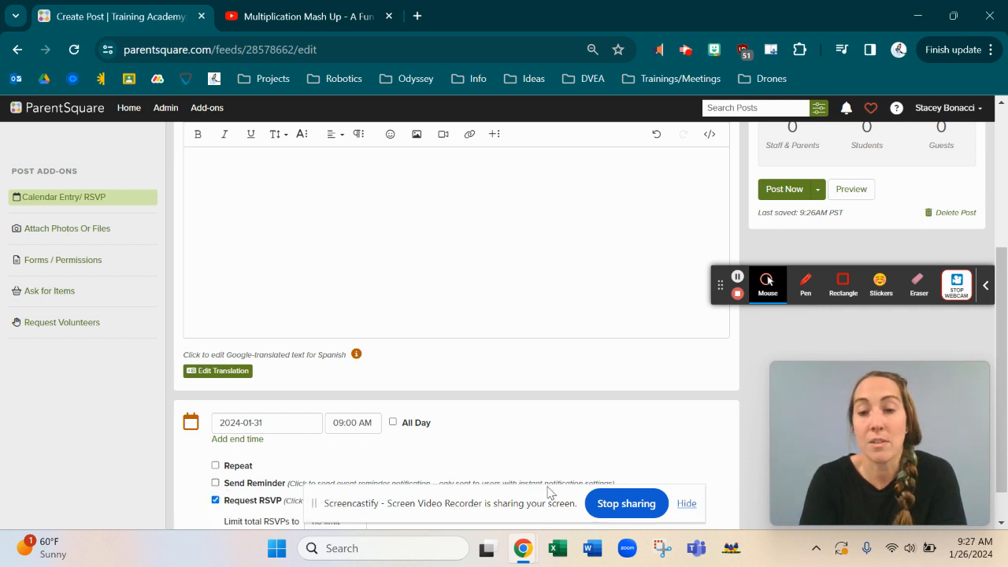
{"action": "left_click", "coordinate": [687, 505]}
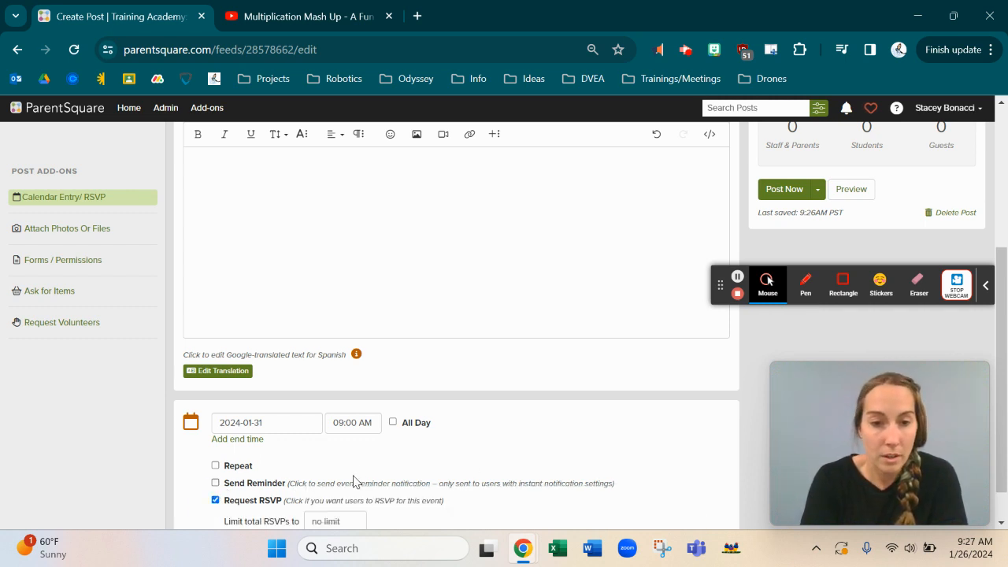
{"action": "scroll", "coordinate": [354, 481], "scroll_direction": "down", "scroll_amount": 1}
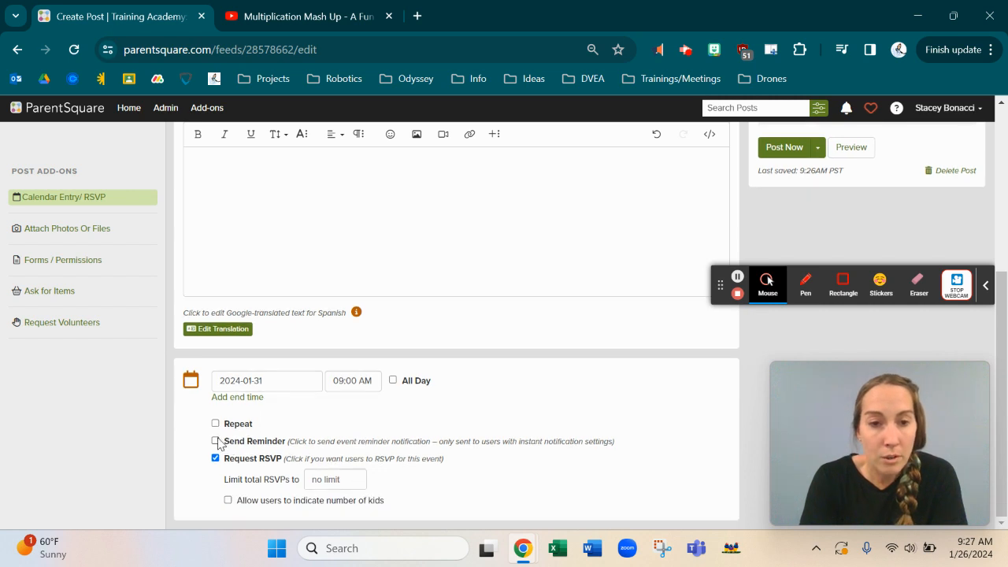
Step: Send a reminder 1 day before the event and turn on Repeat
{"action": "left_click", "coordinate": [216, 441]}
{"action": "scroll", "coordinate": [350, 461], "scroll_direction": "down", "scroll_amount": 1}
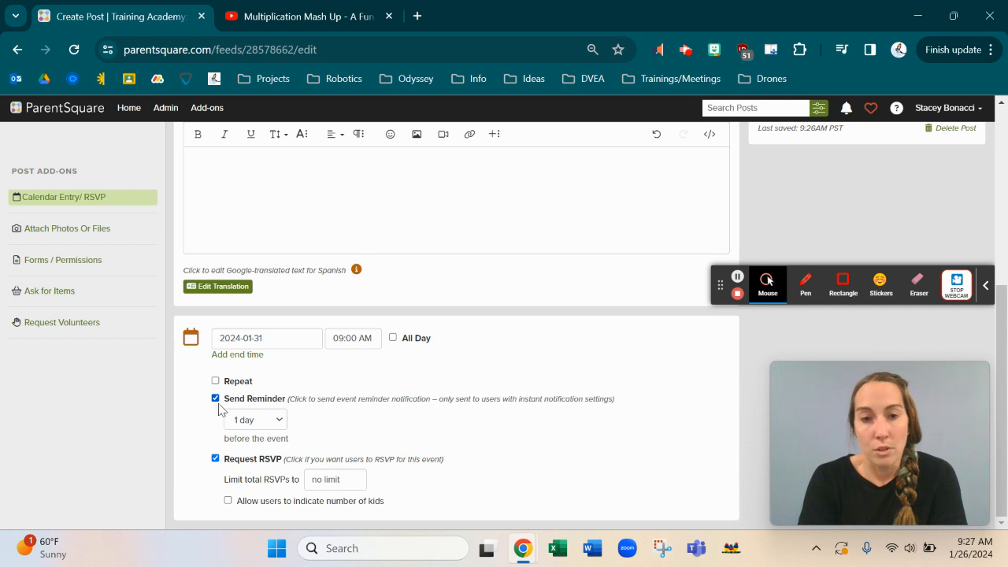
{"action": "left_click", "coordinate": [277, 423]}
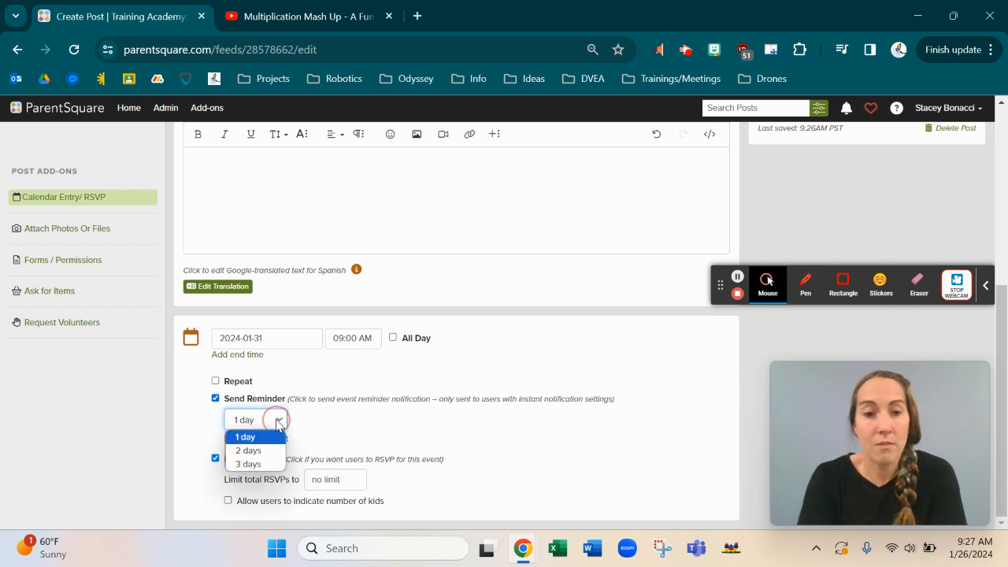
{"action": "left_click", "coordinate": [320, 429]}
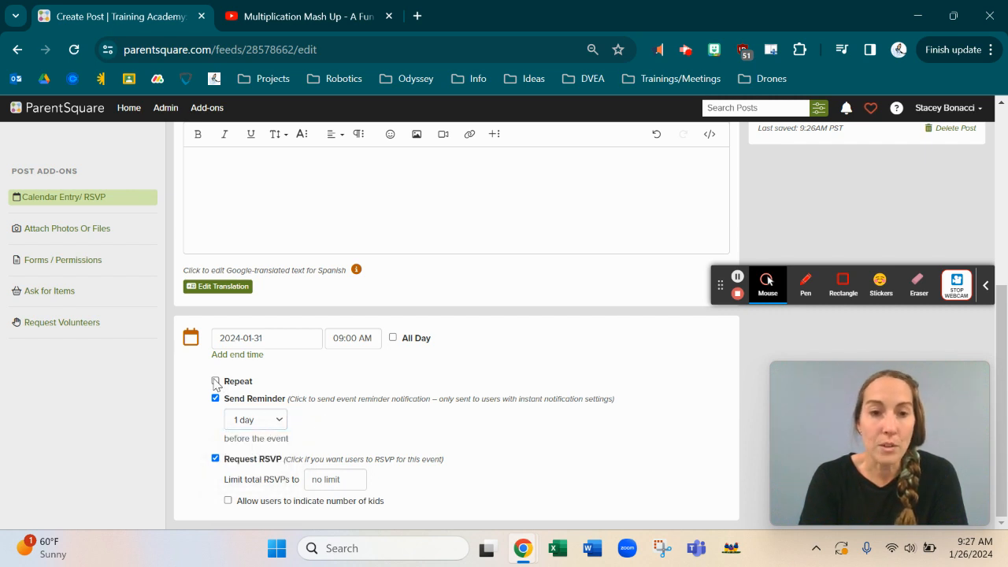
{"action": "left_click", "coordinate": [216, 381]}
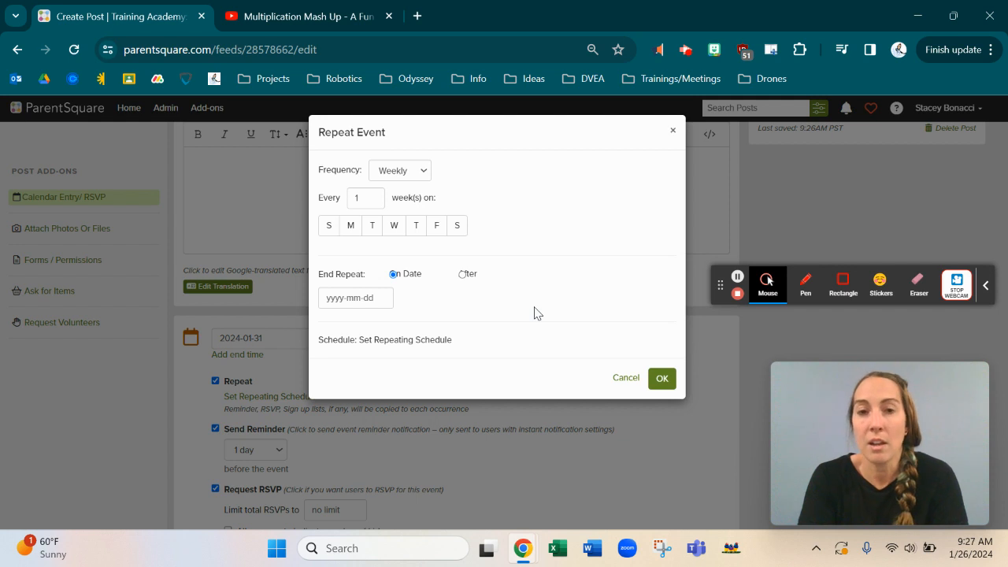
Step: Set the event to repeat weekly, every 10 weeks on Tuesdays
{"action": "left_click", "coordinate": [376, 195]}
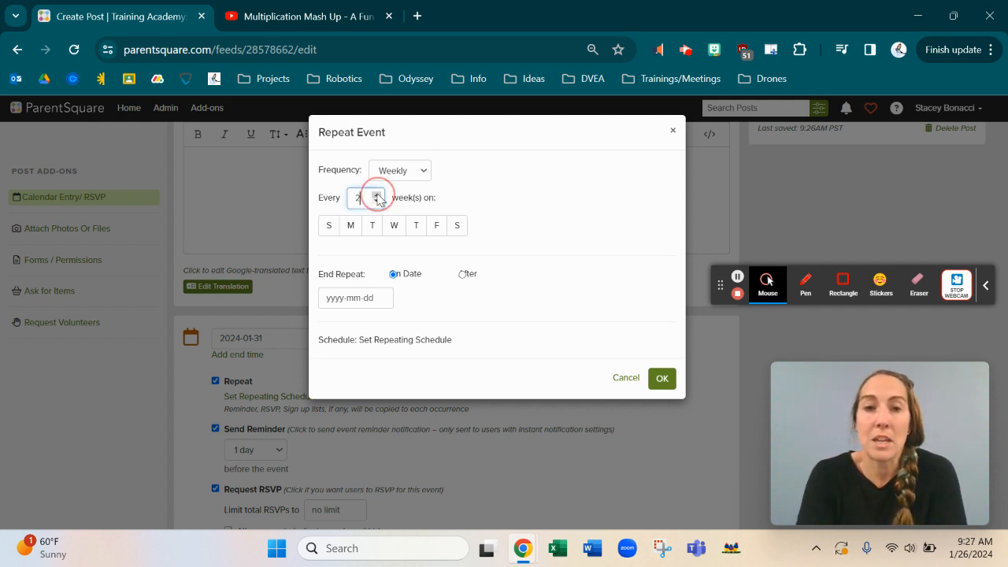
{"action": "left_click", "coordinate": [376, 194]}
{"action": "left_click", "coordinate": [376, 194]}
{"action": "left_click", "coordinate": [377, 195]}
{"action": "left_click", "coordinate": [377, 194]}
{"action": "left_click", "coordinate": [376, 195]}
{"action": "left_click", "coordinate": [376, 194]}
{"action": "left_click", "coordinate": [377, 194]}
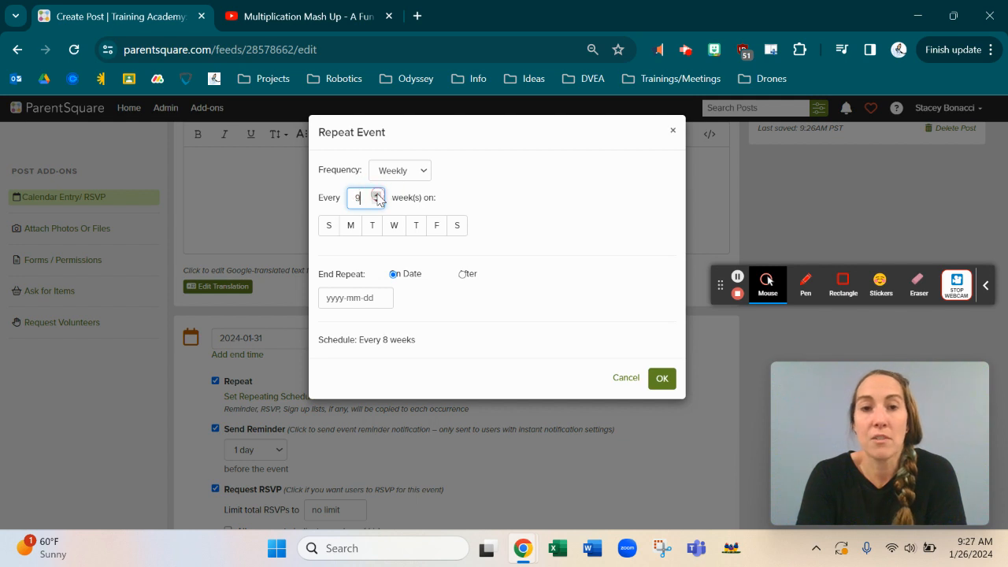
{"action": "left_click", "coordinate": [378, 196]}
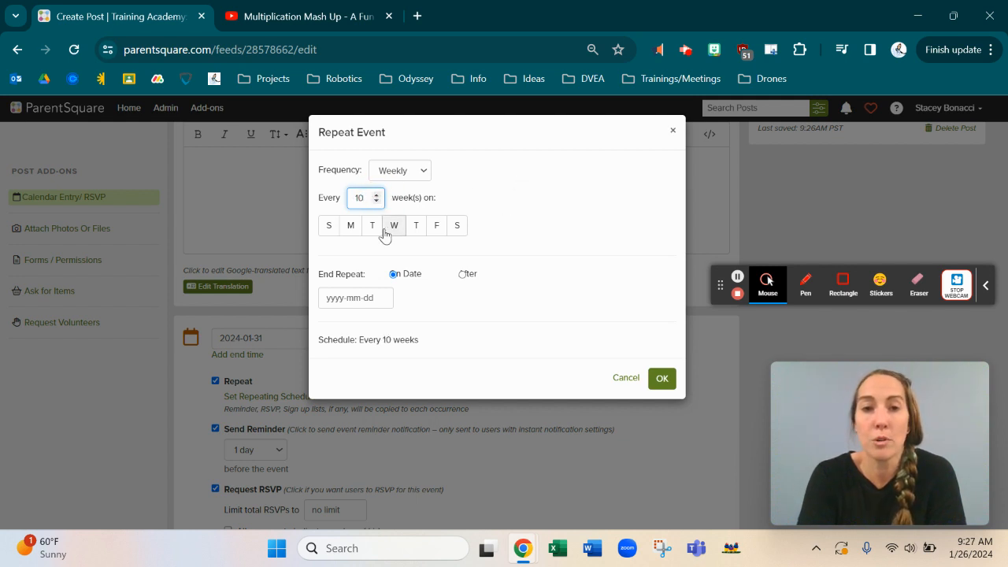
{"action": "left_click", "coordinate": [372, 228]}
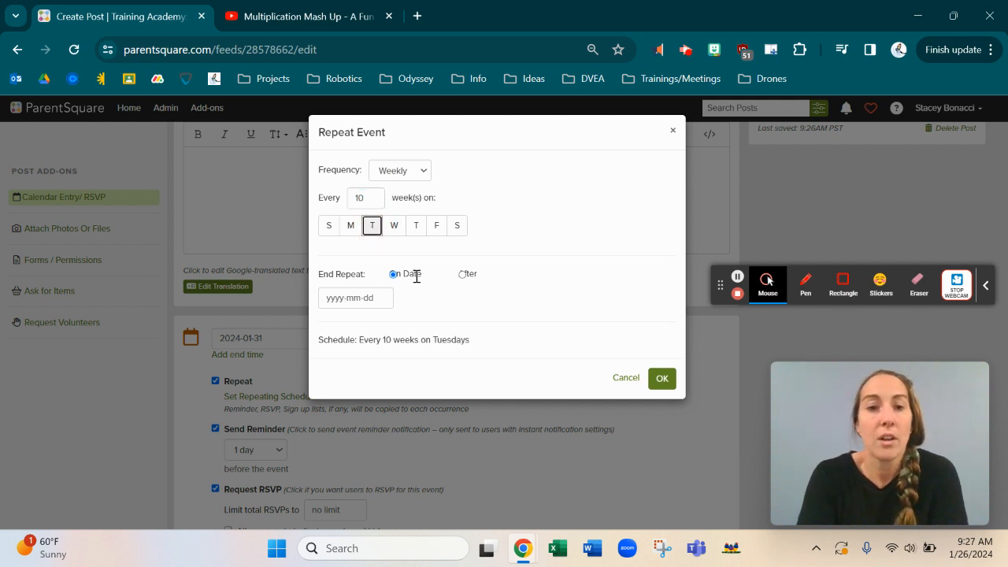
Step: End the repeat on February 29, 2024 and confirm the schedule
{"action": "left_click", "coordinate": [351, 297]}
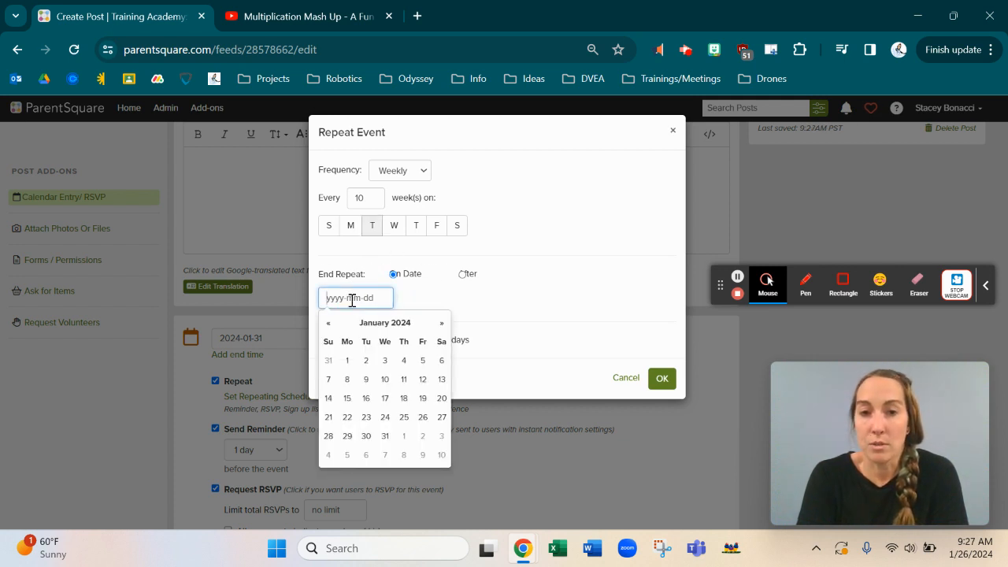
{"action": "left_click", "coordinate": [560, 284]}
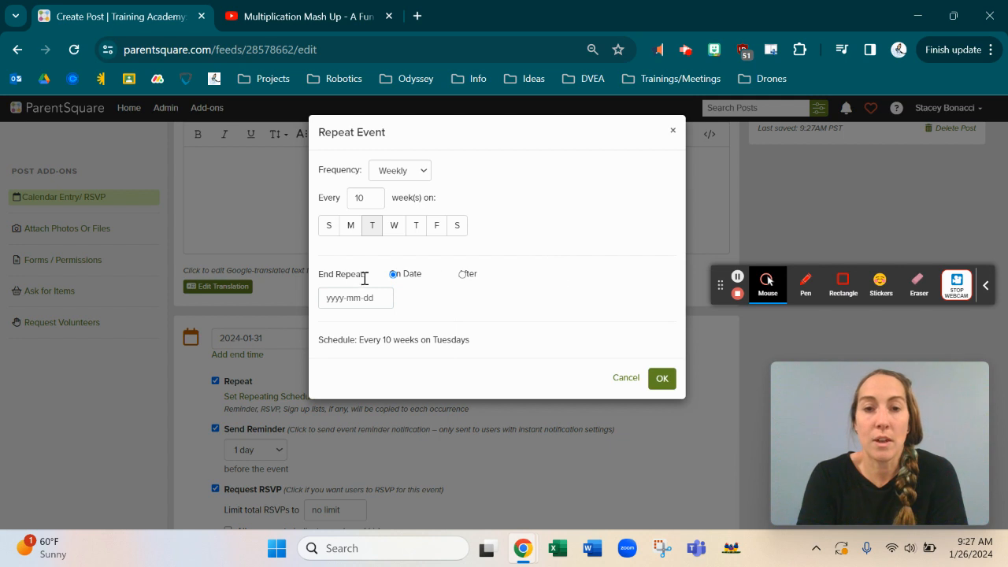
{"action": "left_click", "coordinate": [463, 274]}
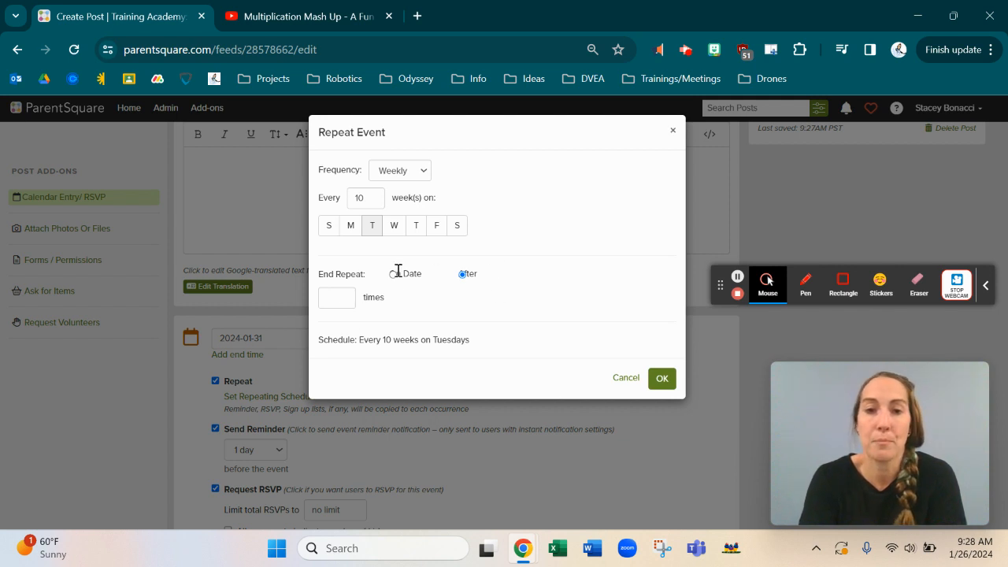
{"action": "left_click", "coordinate": [666, 381]}
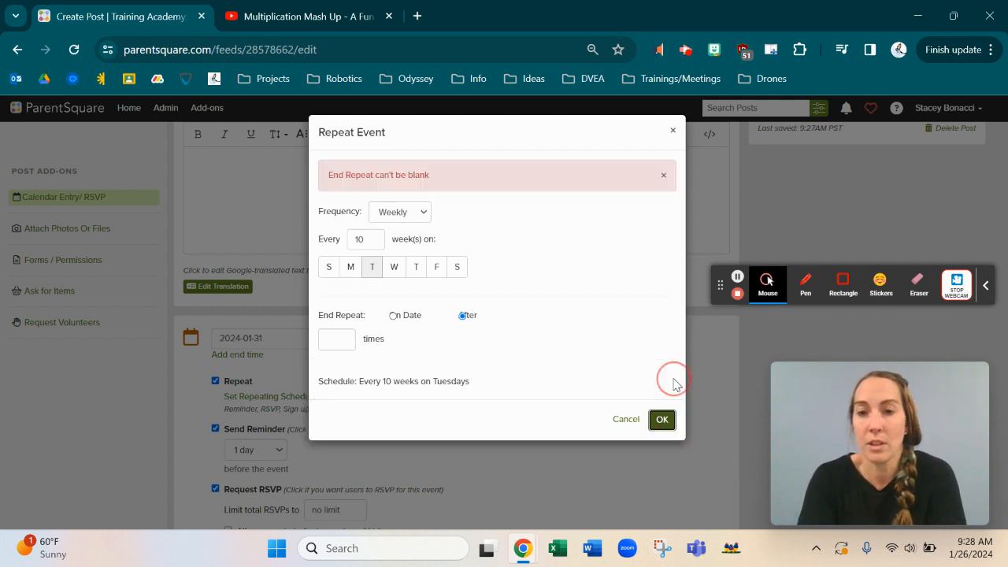
{"action": "left_click", "coordinate": [330, 339]}
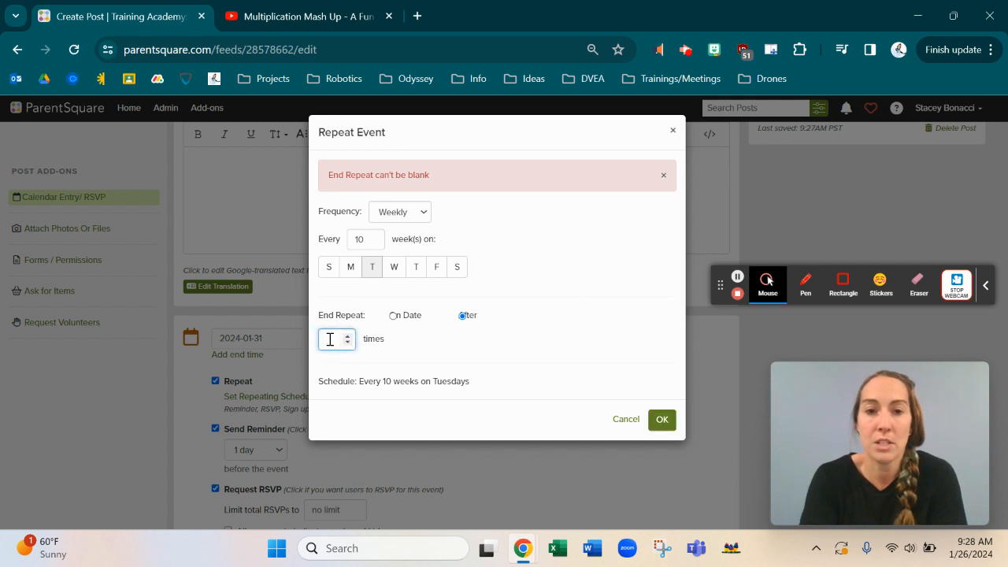
{"action": "left_click", "coordinate": [394, 316]}
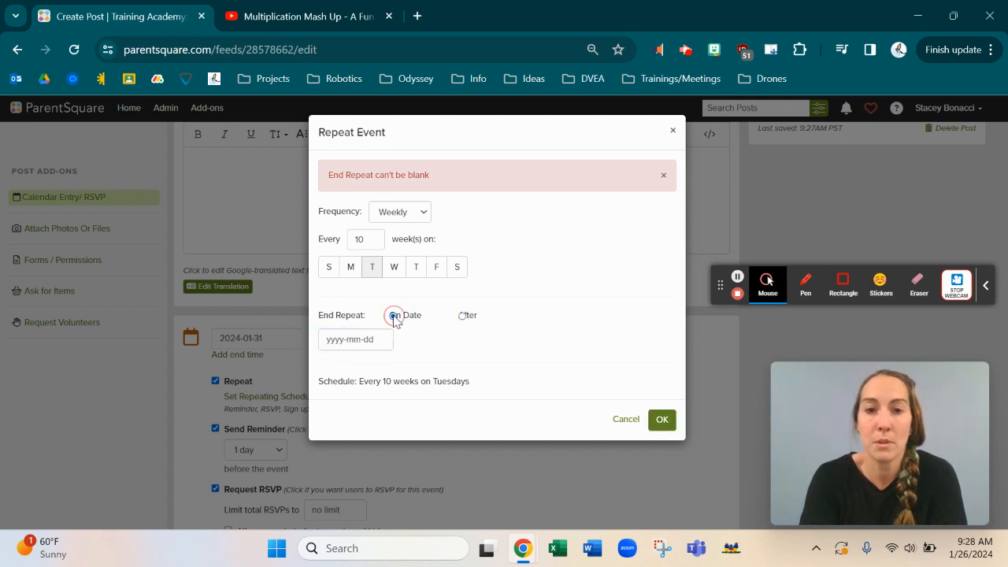
{"action": "left_click", "coordinate": [349, 339]}
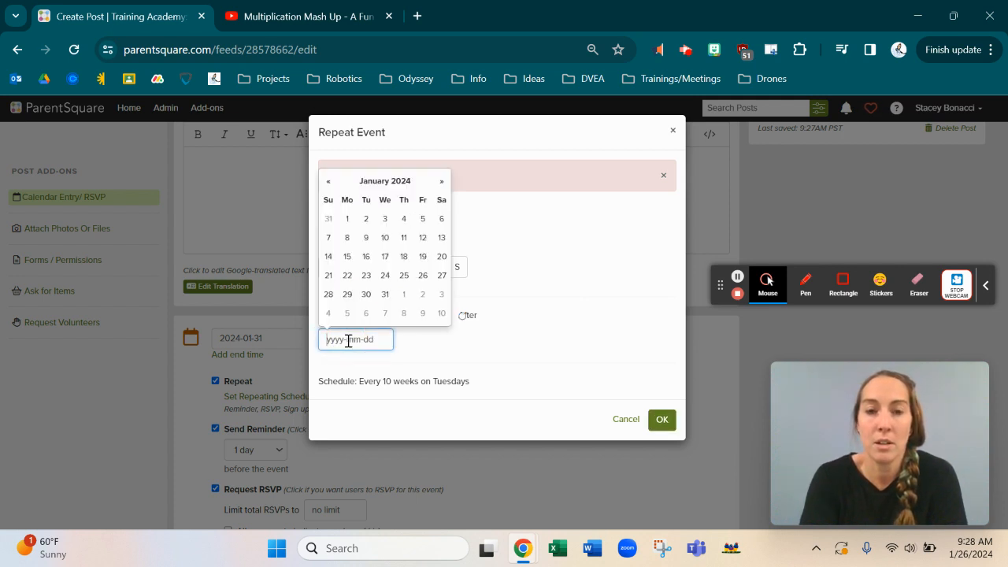
{"action": "left_click", "coordinate": [442, 181]}
{"action": "left_click", "coordinate": [406, 295]}
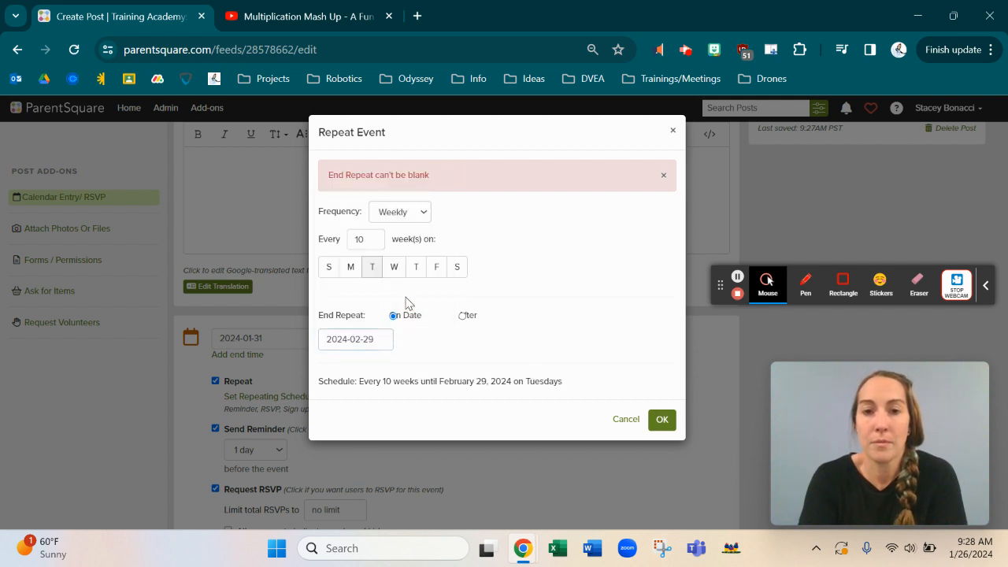
{"action": "left_click", "coordinate": [664, 420]}
{"action": "scroll", "coordinate": [431, 404], "scroll_direction": "down", "scroll_amount": 1}
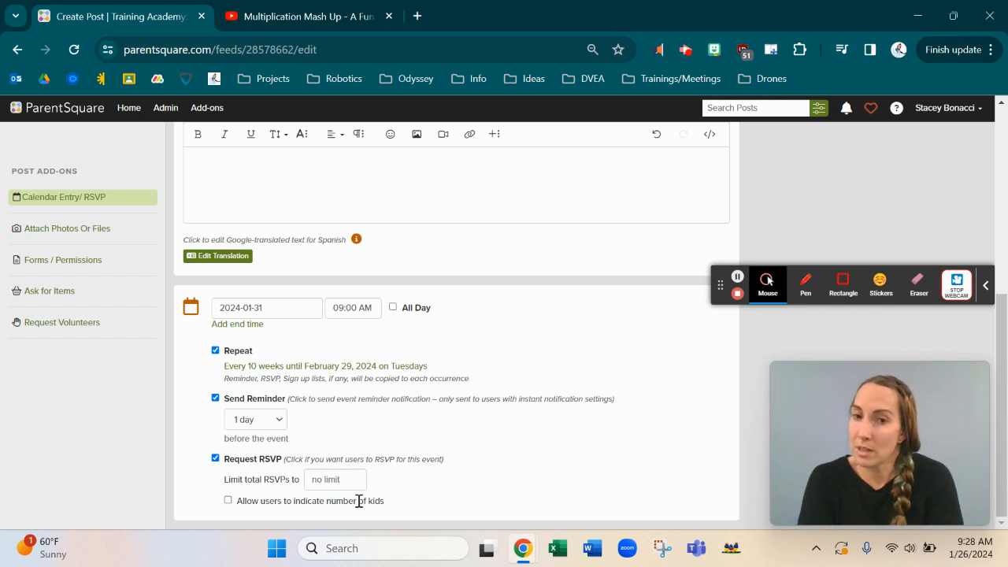
Step: Enable 'Allow users to indicate number of kids' for RSVPs, then return to the description editor
{"action": "left_click", "coordinate": [227, 501]}
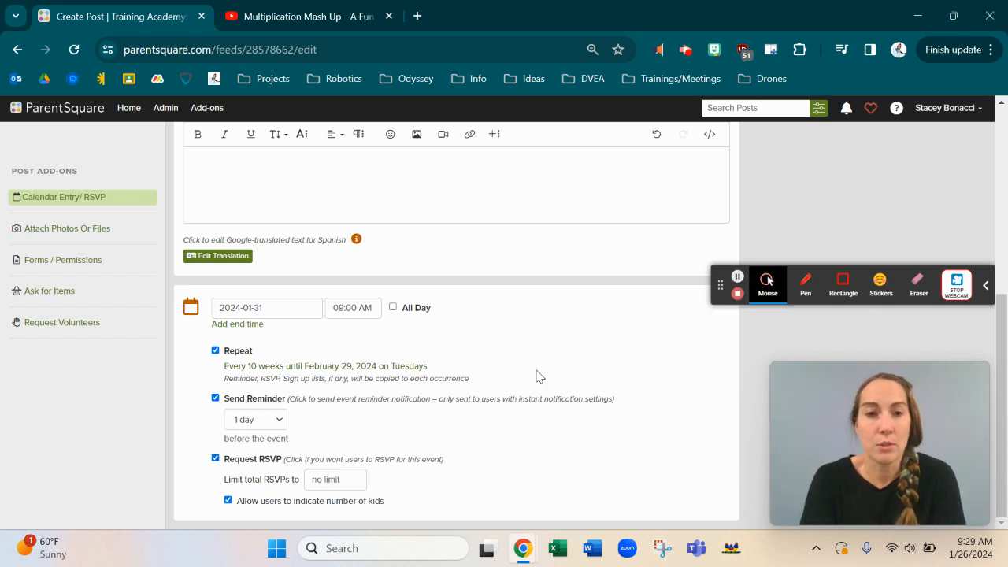
{"action": "left_click", "coordinate": [43, 203]}
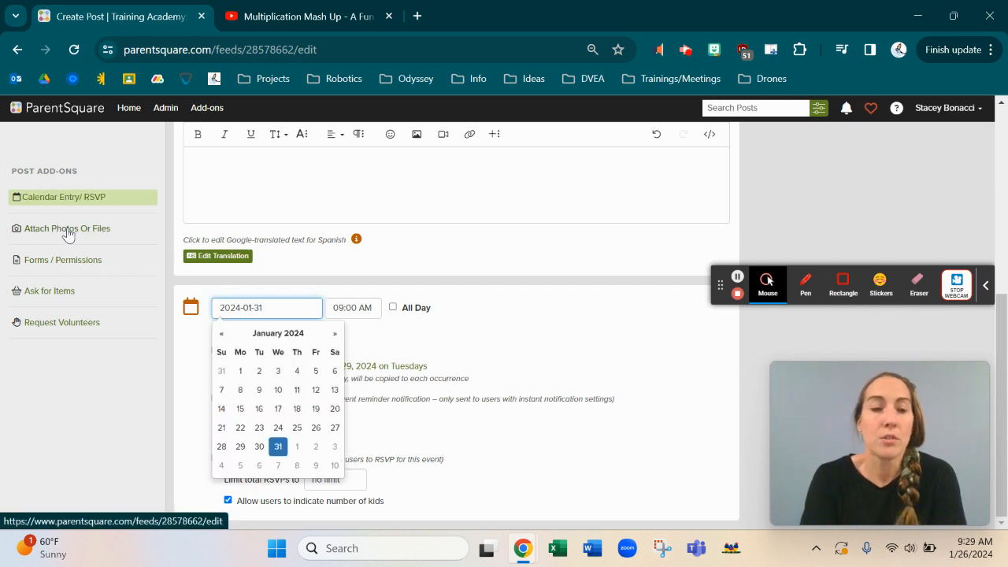
{"action": "scroll", "coordinate": [302, 213], "scroll_direction": "up", "scroll_amount": 3}
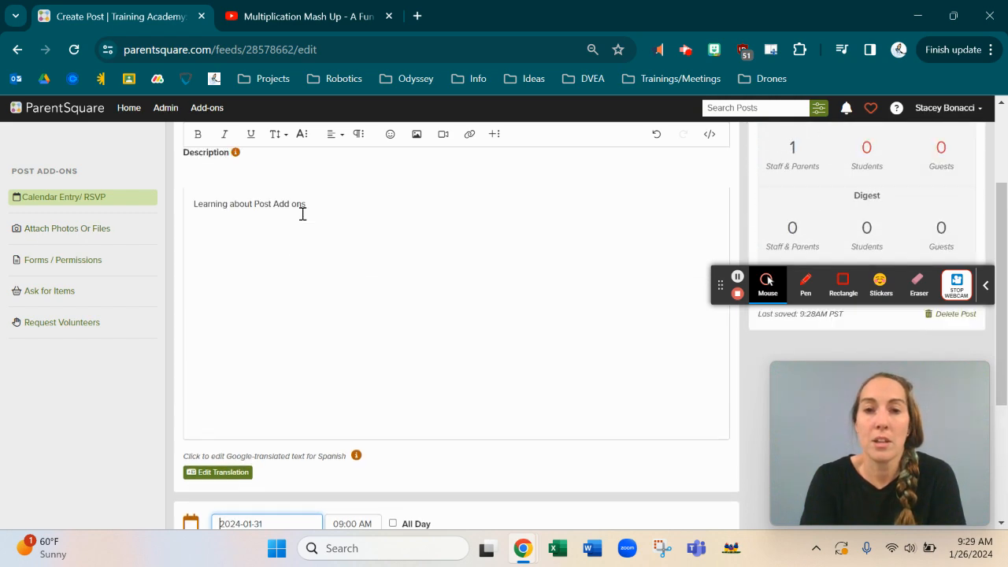
{"action": "scroll", "coordinate": [301, 214], "scroll_direction": "up", "scroll_amount": 2}
{"action": "scroll", "coordinate": [302, 213], "scroll_direction": "down", "scroll_amount": 2}
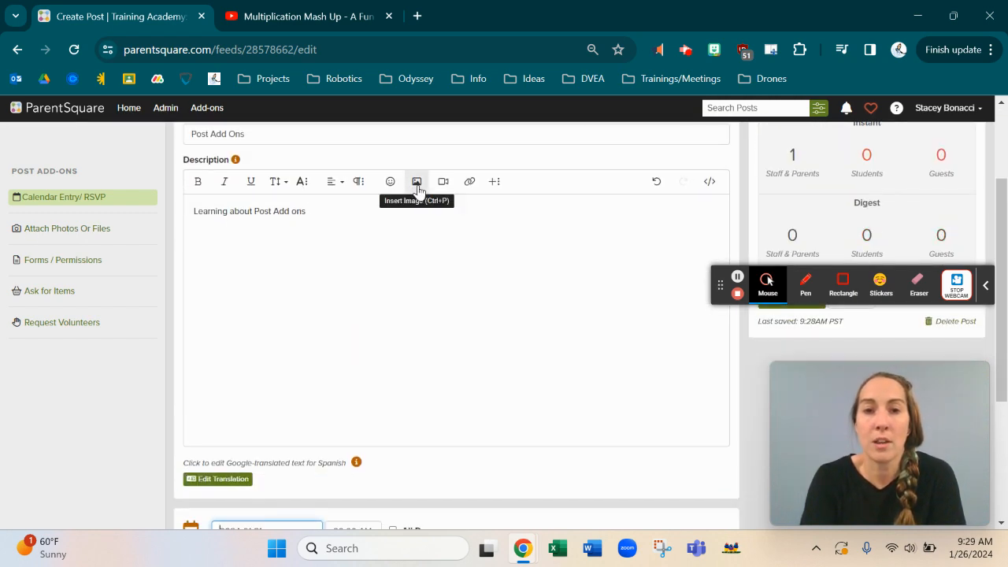
{"action": "left_click", "coordinate": [419, 189]}
{"action": "left_click", "coordinate": [278, 299]}
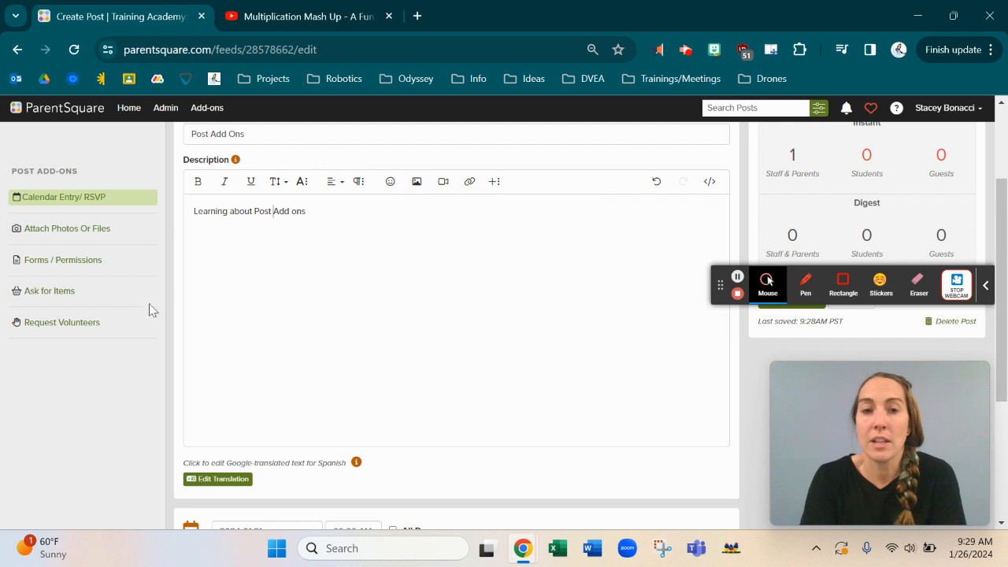
Step: Choose the bitmoji PNG from Downloads in the file uploader
{"action": "left_click", "coordinate": [84, 229]}
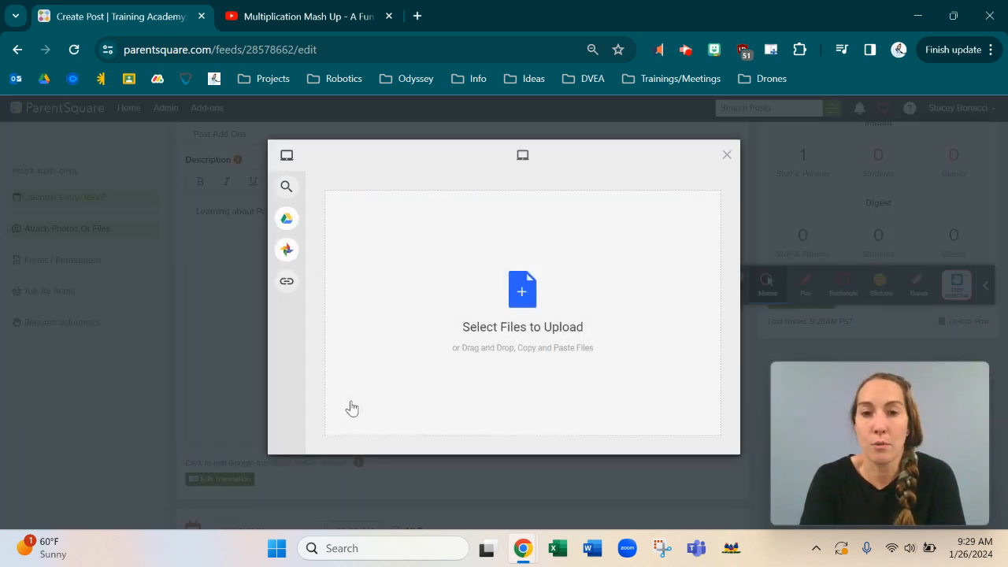
{"action": "mouse_move", "coordinate": [283, 221]}
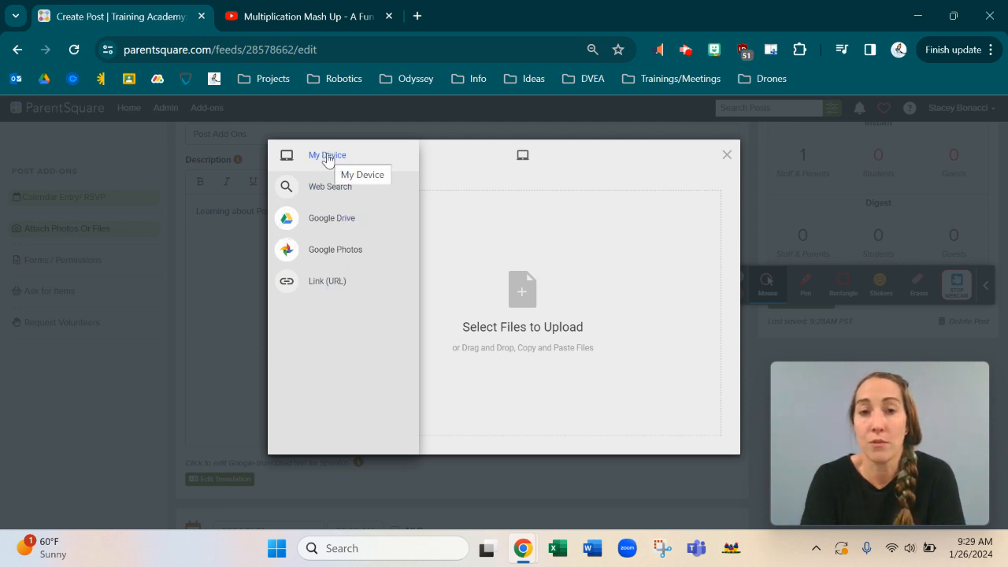
{"action": "left_click", "coordinate": [520, 306]}
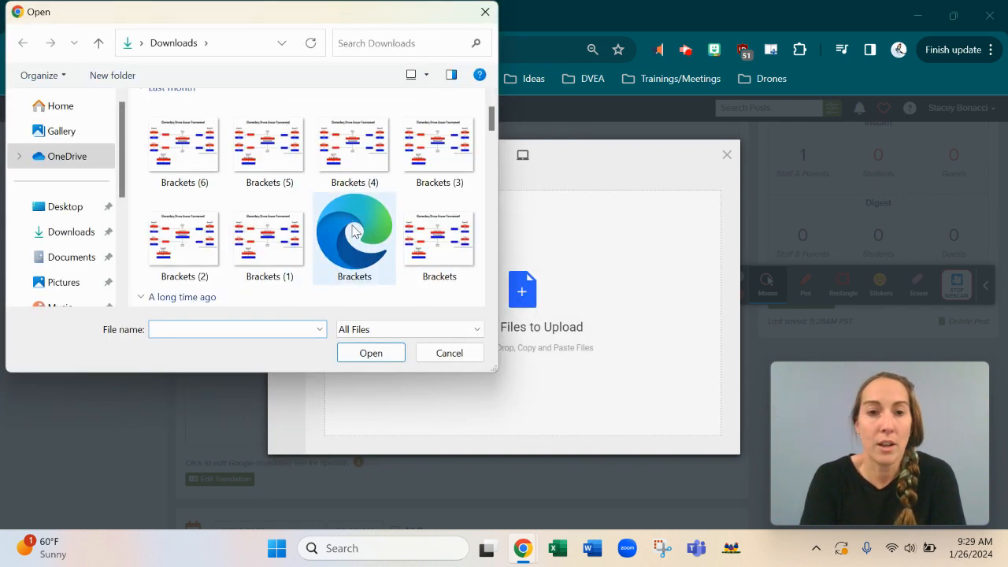
{"action": "scroll", "coordinate": [354, 230], "scroll_direction": "down", "scroll_amount": 5}
{"action": "left_click", "coordinate": [262, 215]}
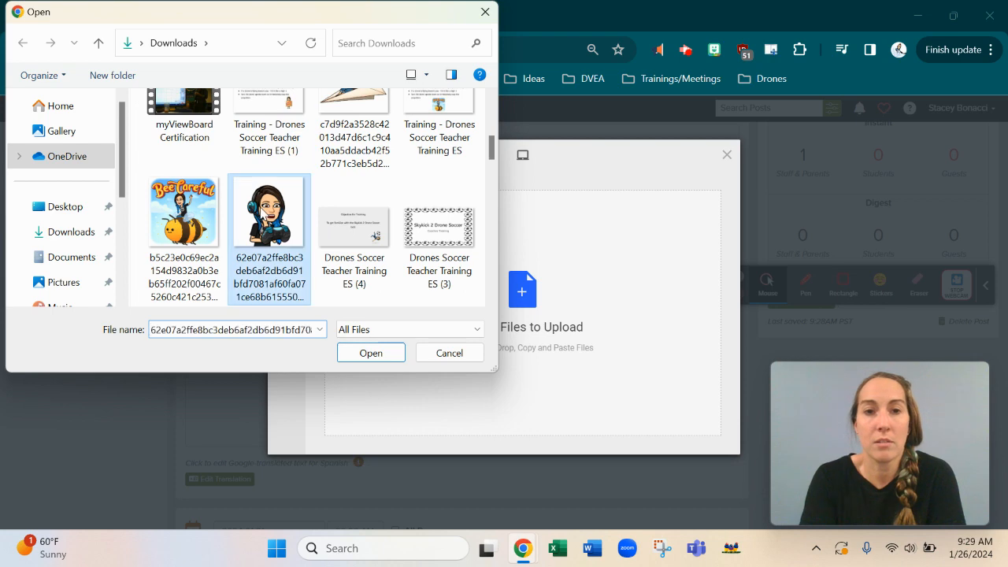
{"action": "double_click", "coordinate": [263, 214]}
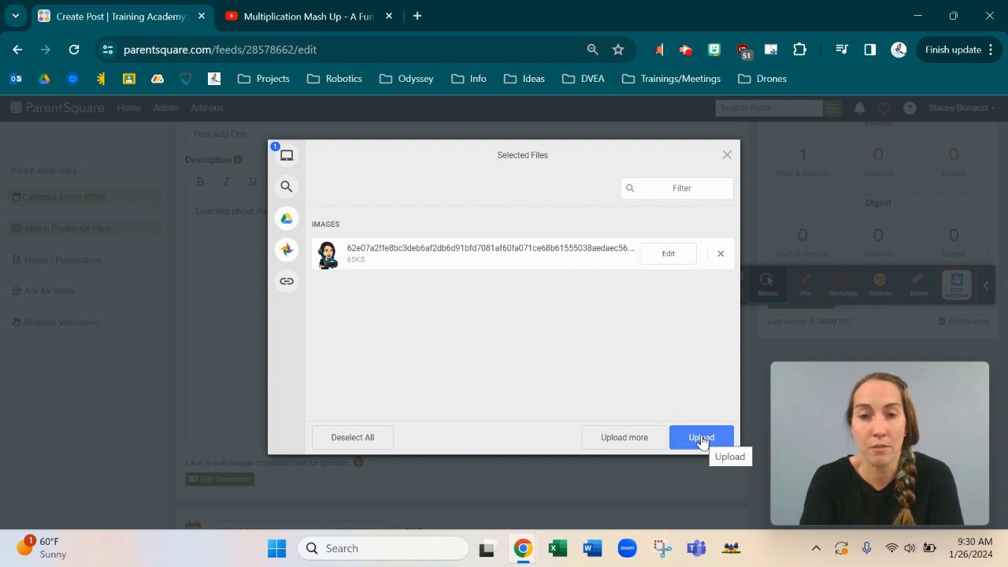
Step: Add the bee PNG to the selection and upload both images
{"action": "left_click", "coordinate": [615, 438]}
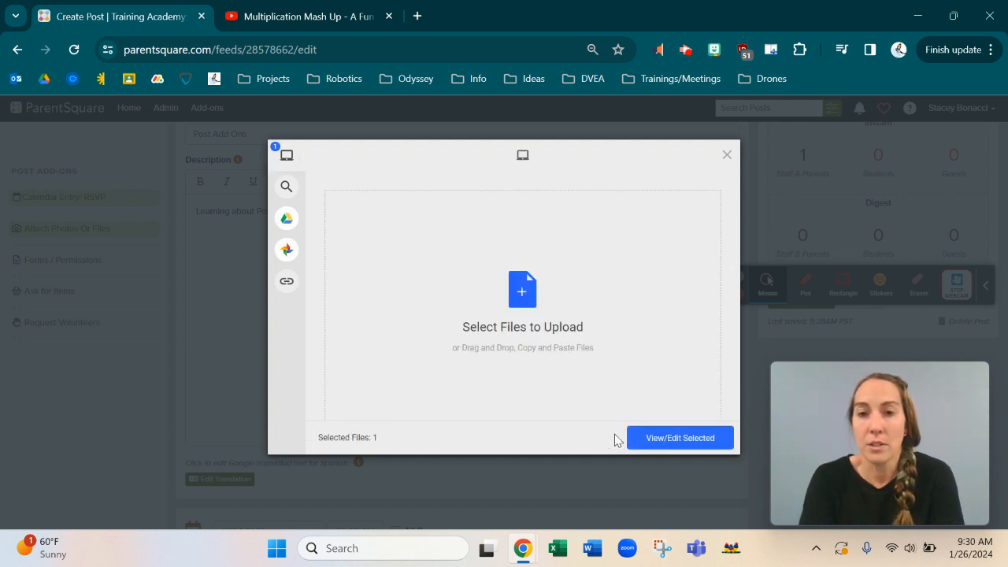
{"action": "left_click", "coordinate": [522, 293]}
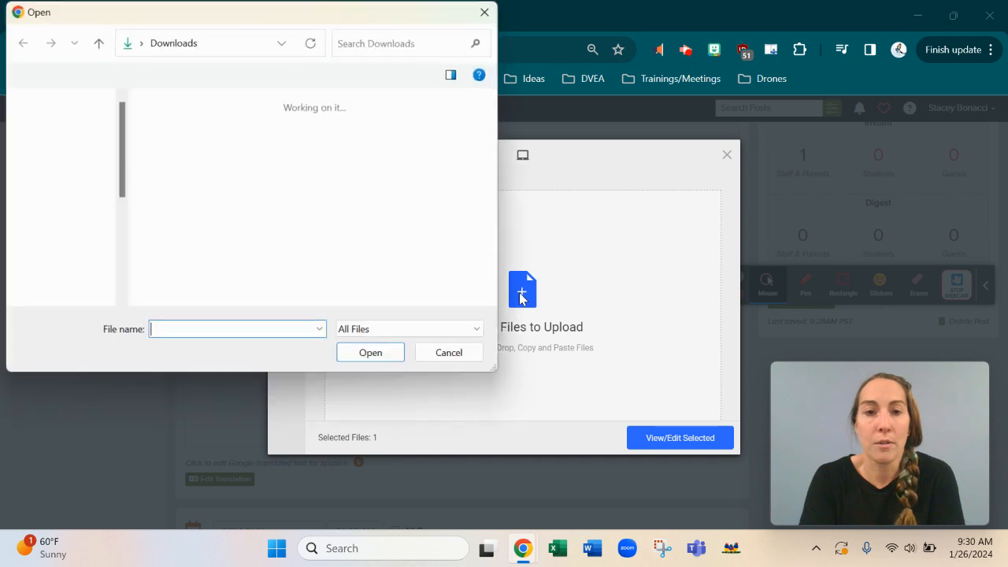
{"action": "scroll", "coordinate": [277, 245], "scroll_direction": "down", "scroll_amount": 3}
{"action": "scroll", "coordinate": [282, 252], "scroll_direction": "down", "scroll_amount": 3}
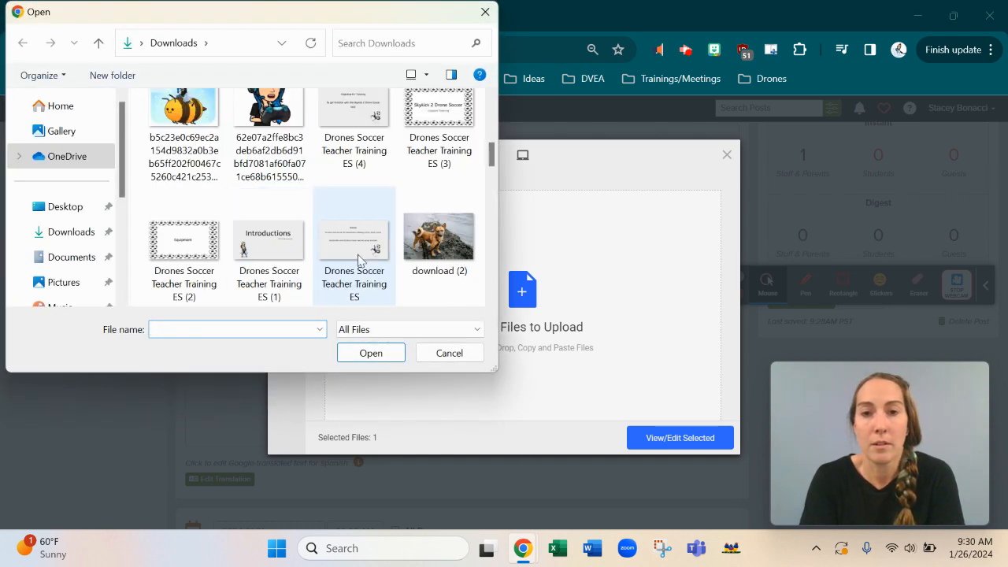
{"action": "left_click", "coordinate": [181, 118]}
{"action": "left_click", "coordinate": [363, 354]}
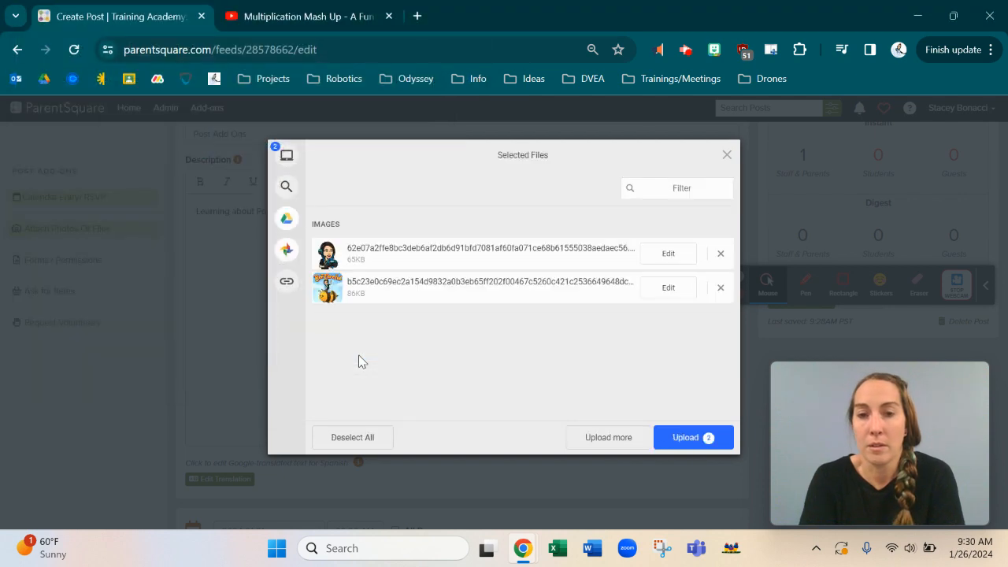
{"action": "left_click", "coordinate": [685, 438]}
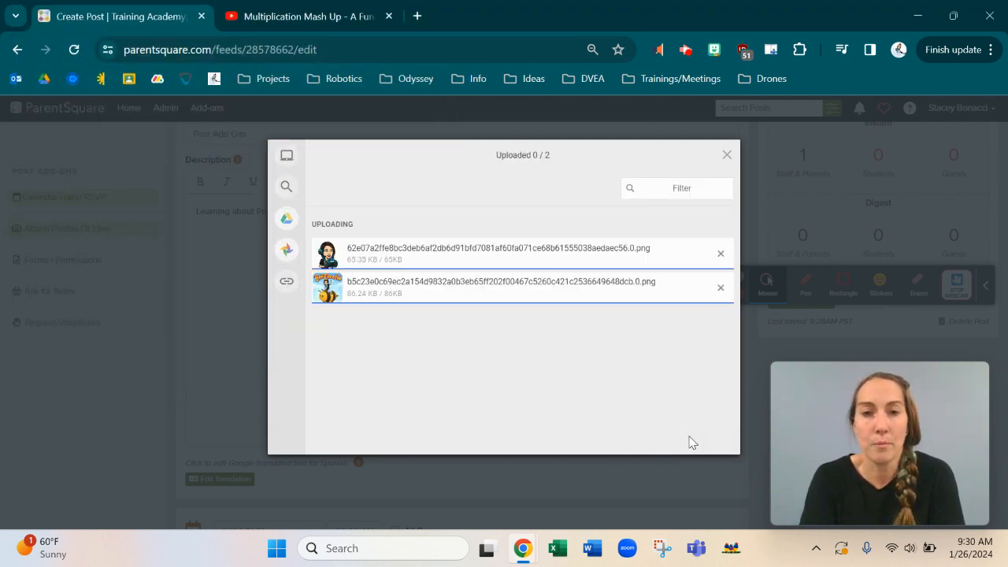
{"action": "scroll", "coordinate": [431, 440], "scroll_direction": "down", "scroll_amount": 5}
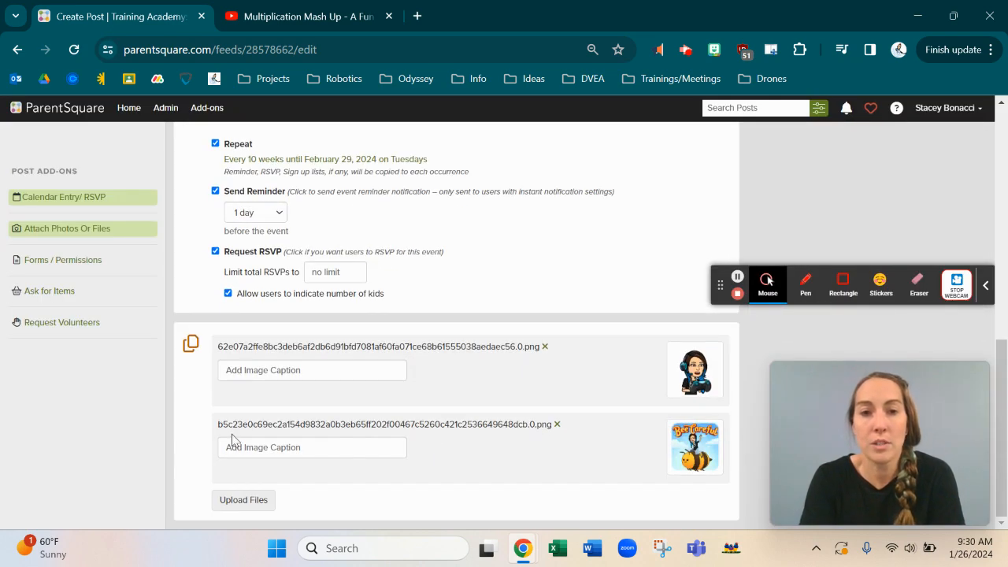
Step: Caption the first image 'Game Day' and the second image 'Busy Bee'
{"action": "scroll", "coordinate": [340, 257], "scroll_direction": "up", "scroll_amount": 3}
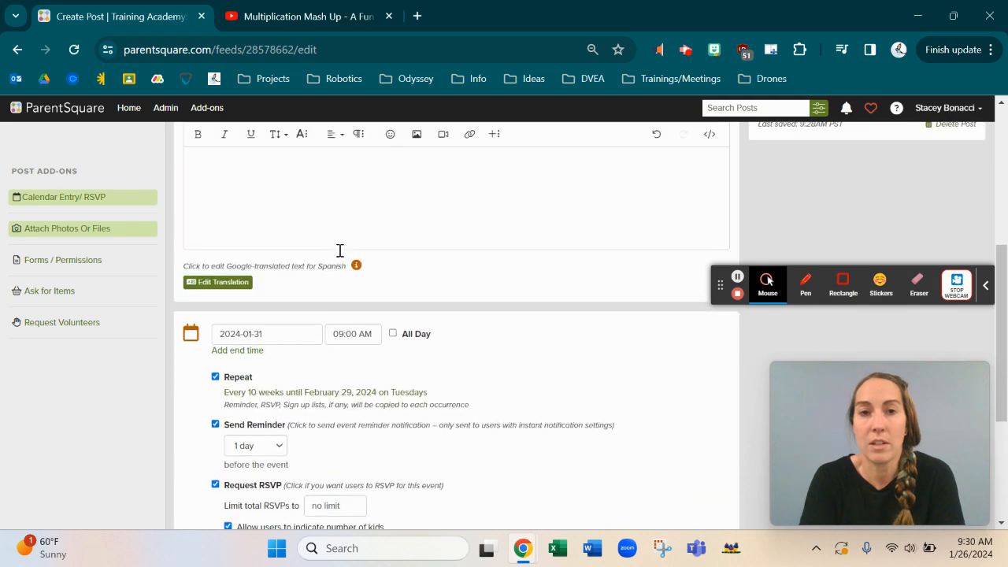
{"action": "scroll", "coordinate": [269, 192], "scroll_direction": "down", "scroll_amount": 3}
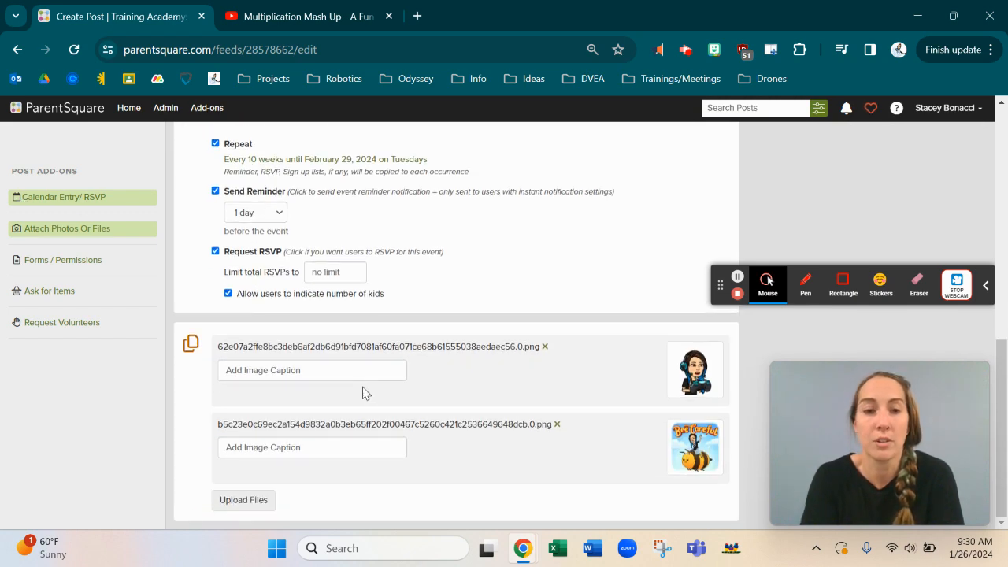
{"action": "left_click", "coordinate": [298, 369]}
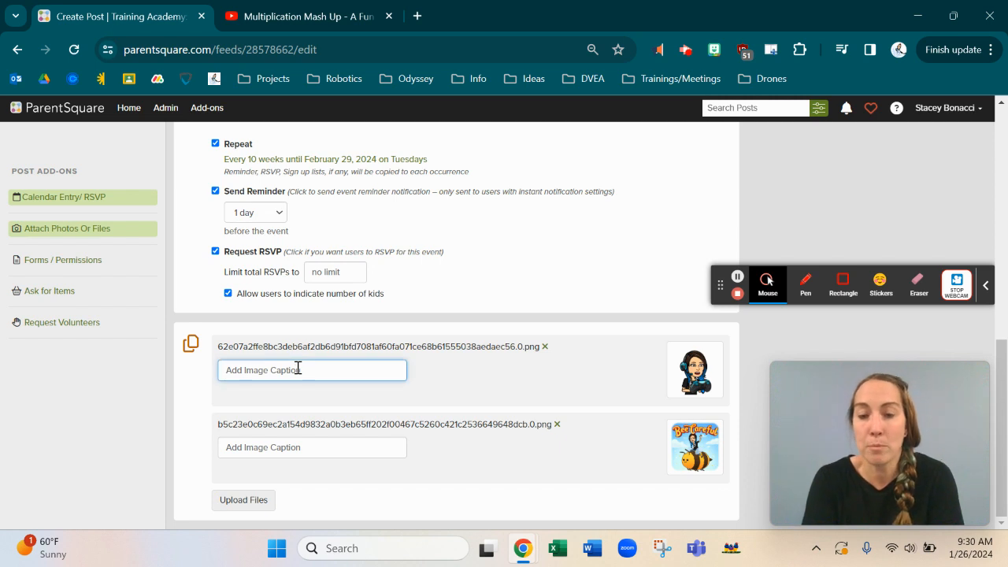
{"action": "type", "text": "Game Day"}
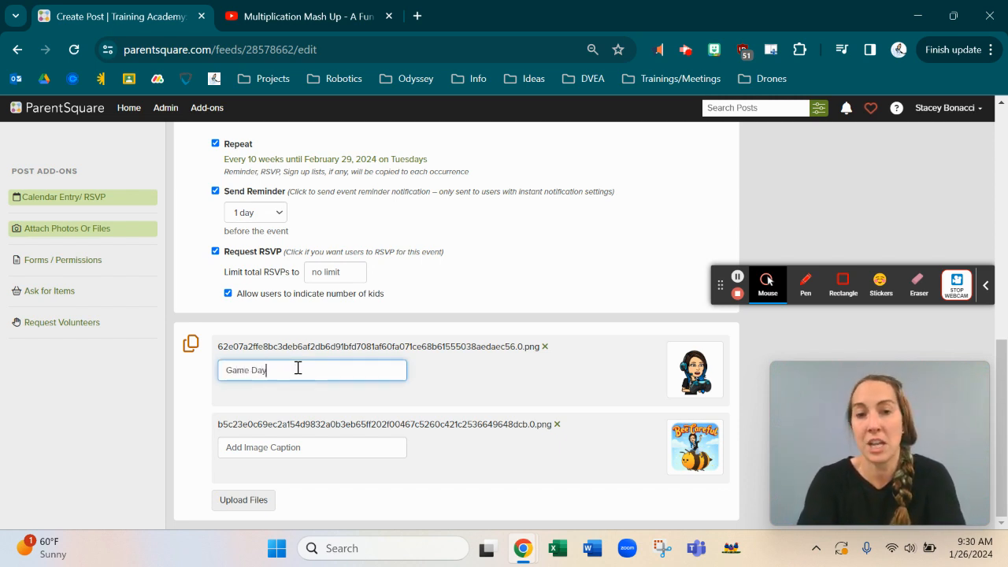
{"action": "left_click", "coordinate": [306, 447]}
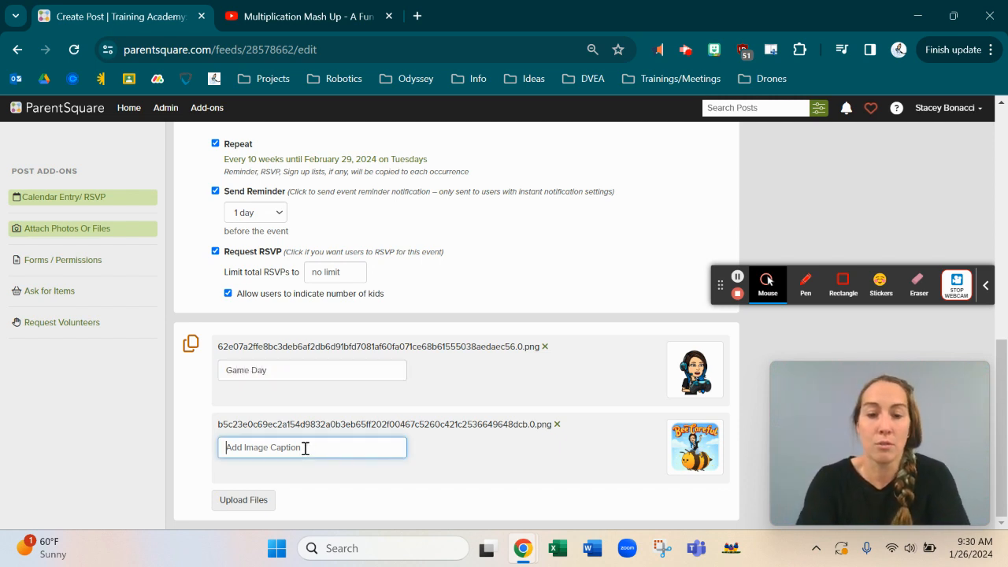
{"action": "type", "text": "Busy"}
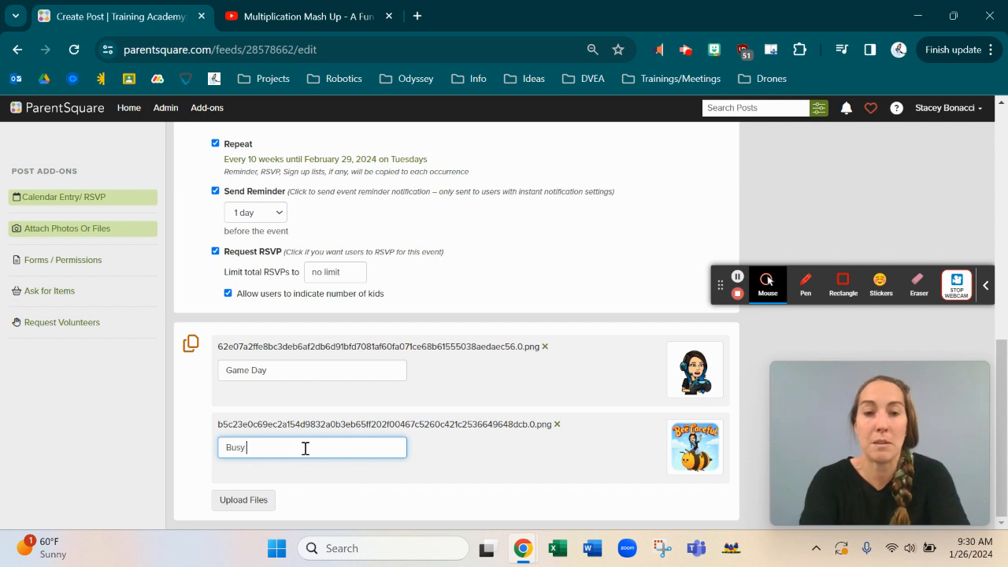
{"action": "type", "text": " Bee"}
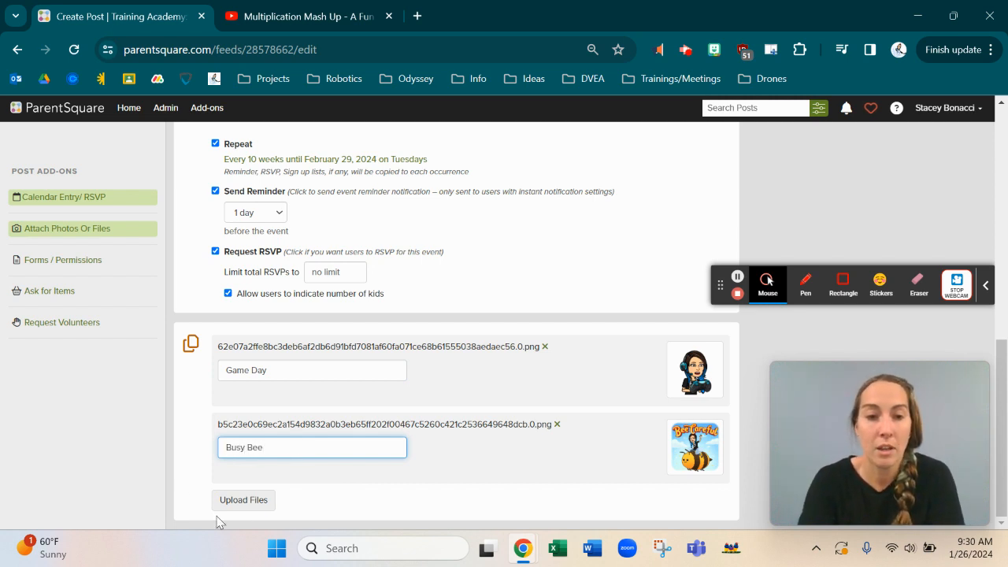
{"action": "left_click", "coordinate": [388, 516]}
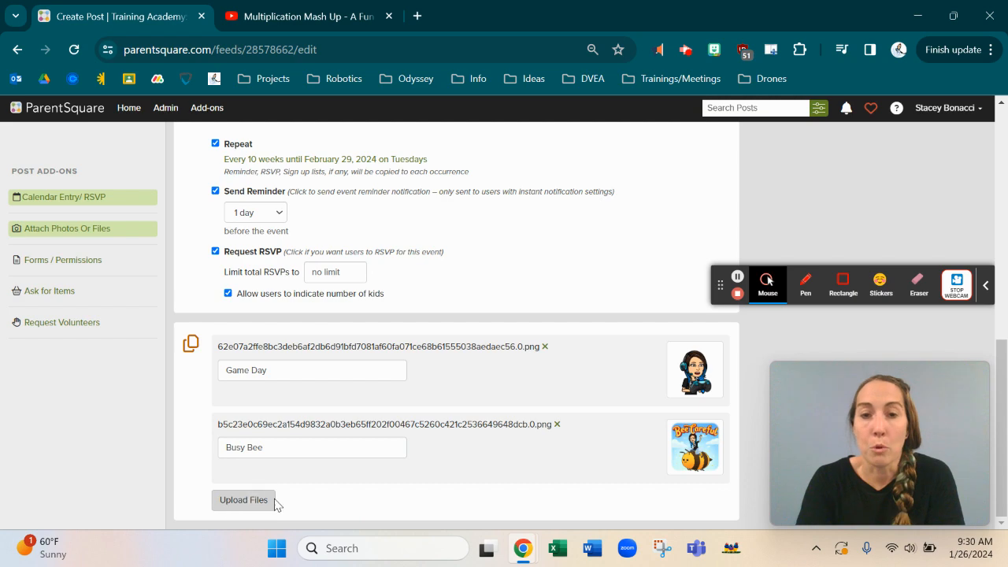
{"action": "scroll", "coordinate": [606, 259], "scroll_direction": "up", "scroll_amount": 5}
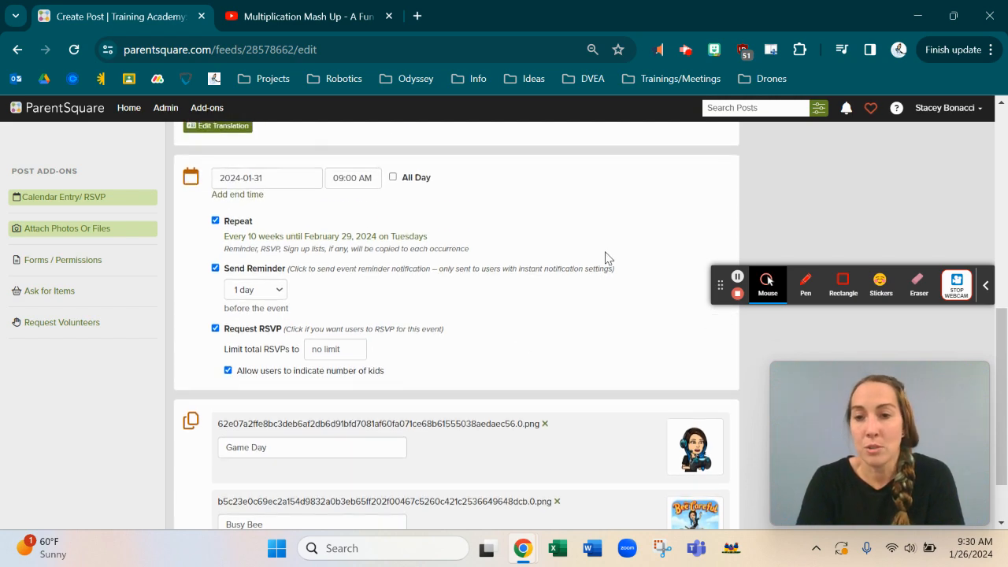
{"action": "scroll", "coordinate": [605, 252], "scroll_direction": "down", "scroll_amount": 1}
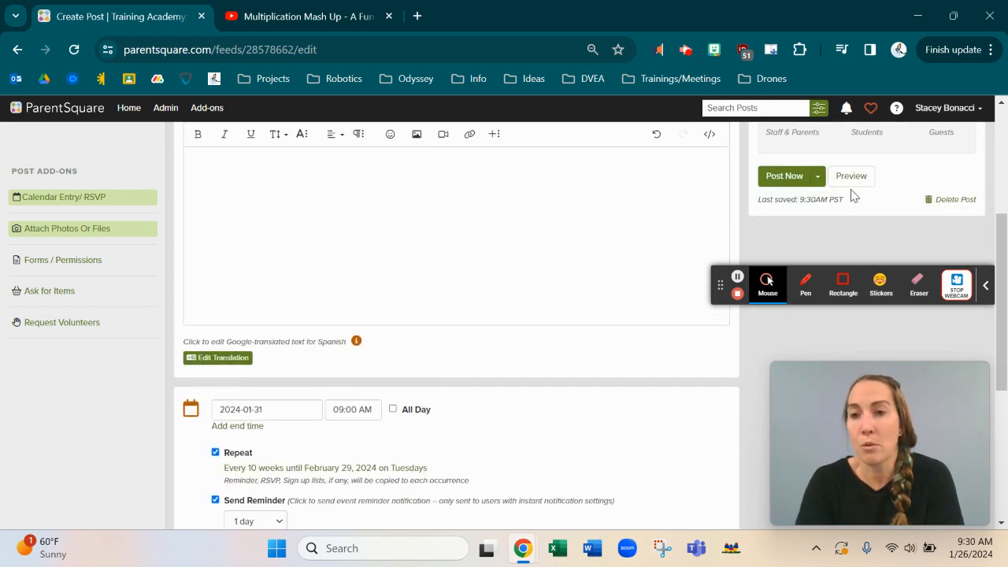
{"action": "left_click", "coordinate": [858, 184]}
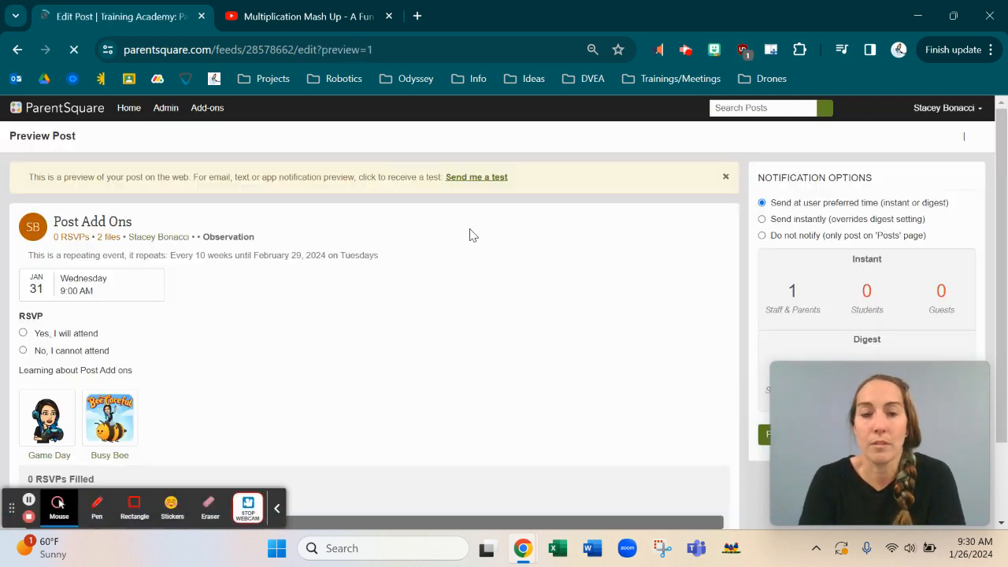
{"action": "scroll", "coordinate": [471, 232], "scroll_direction": "down", "scroll_amount": 1}
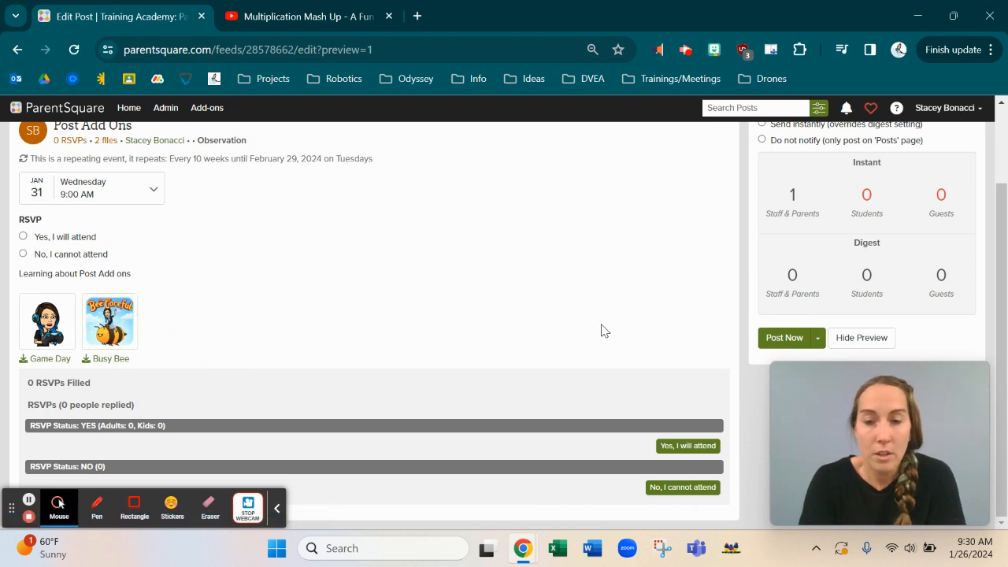
{"action": "left_click", "coordinate": [871, 342]}
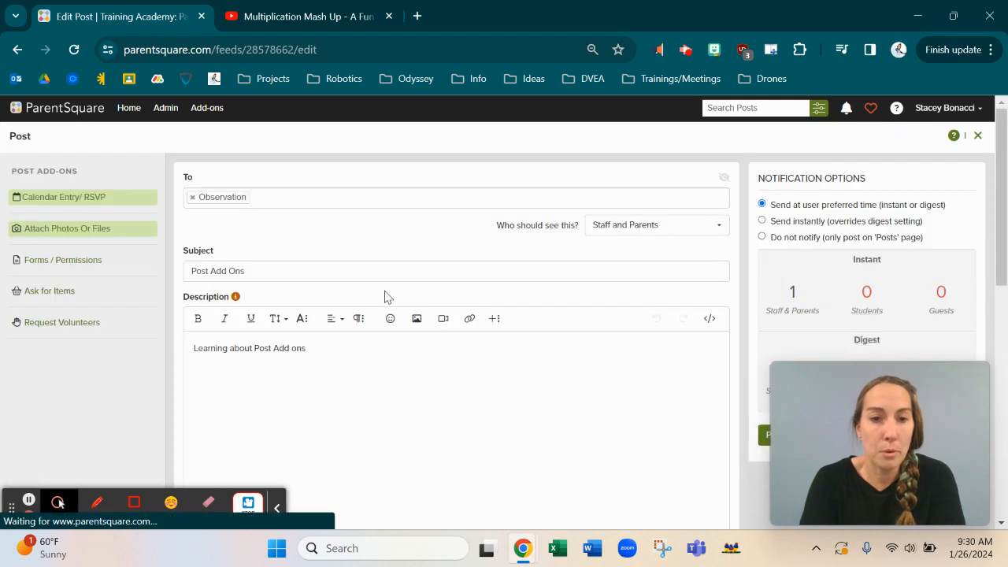
Step: Bring up the Select Files to Upload window from Attach Photos Or Files in Post Add-Ons
{"action": "scroll", "coordinate": [383, 295], "scroll_direction": "down", "scroll_amount": 10}
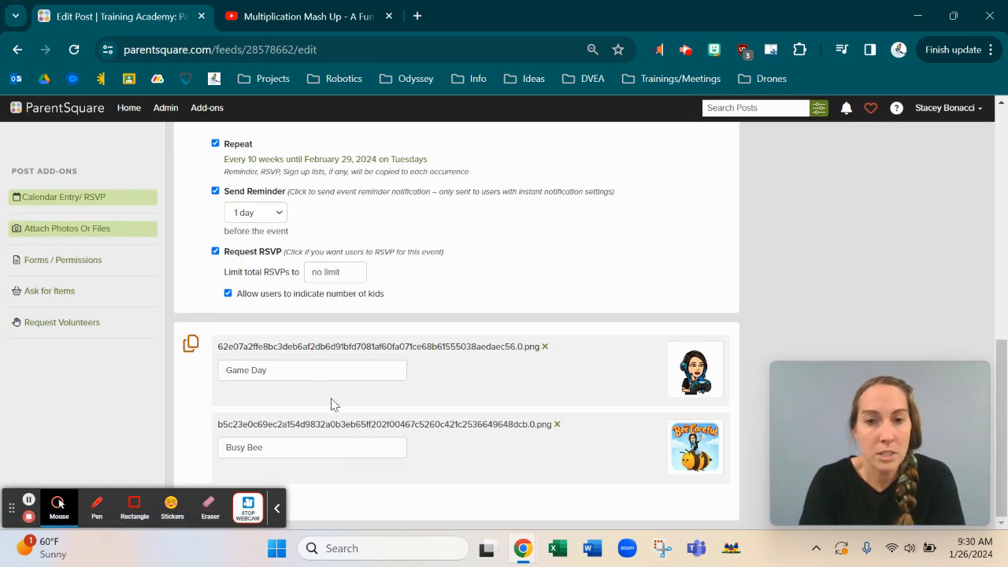
{"action": "left_click", "coordinate": [28, 499]}
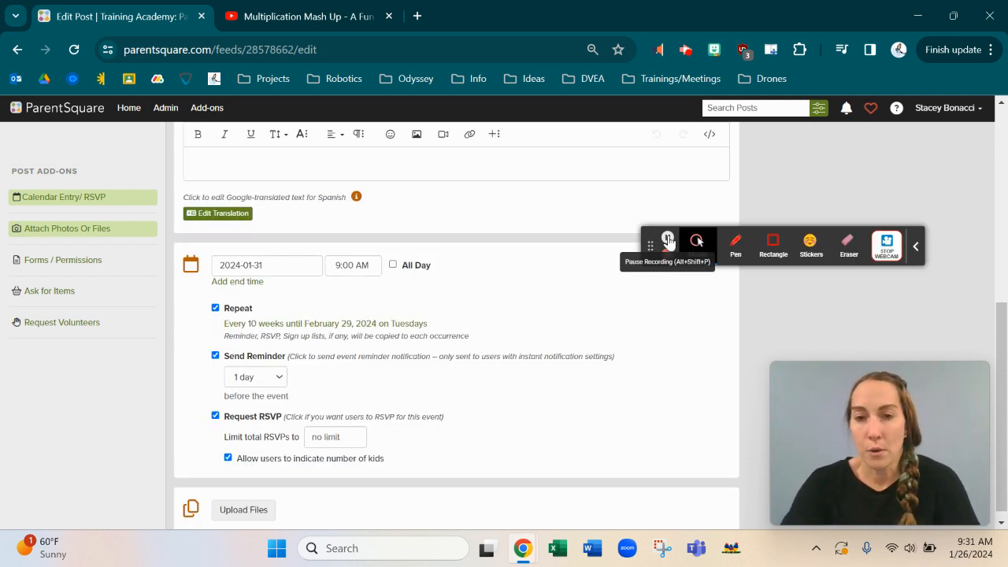
{"action": "left_click", "coordinate": [668, 241]}
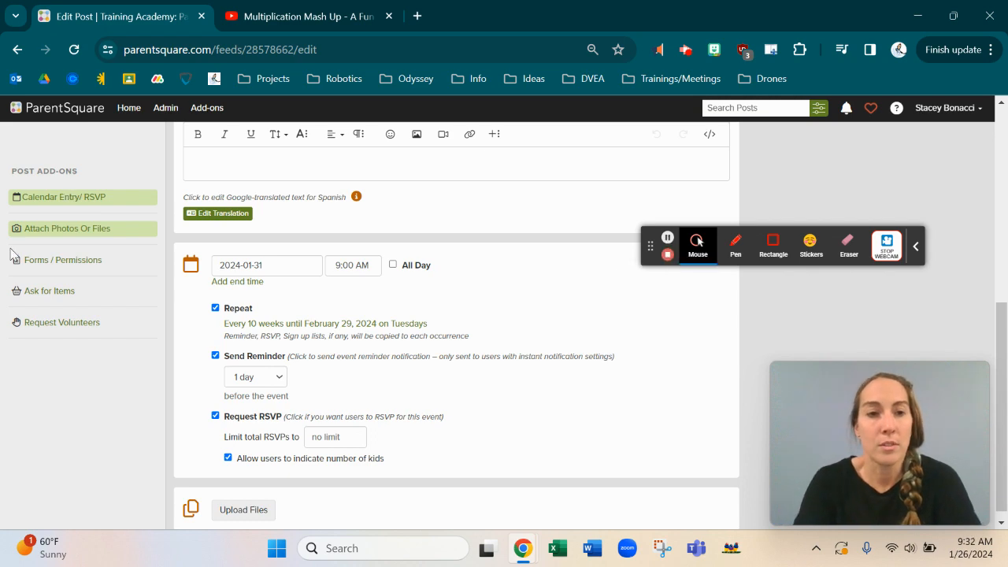
{"action": "left_click", "coordinate": [55, 229]}
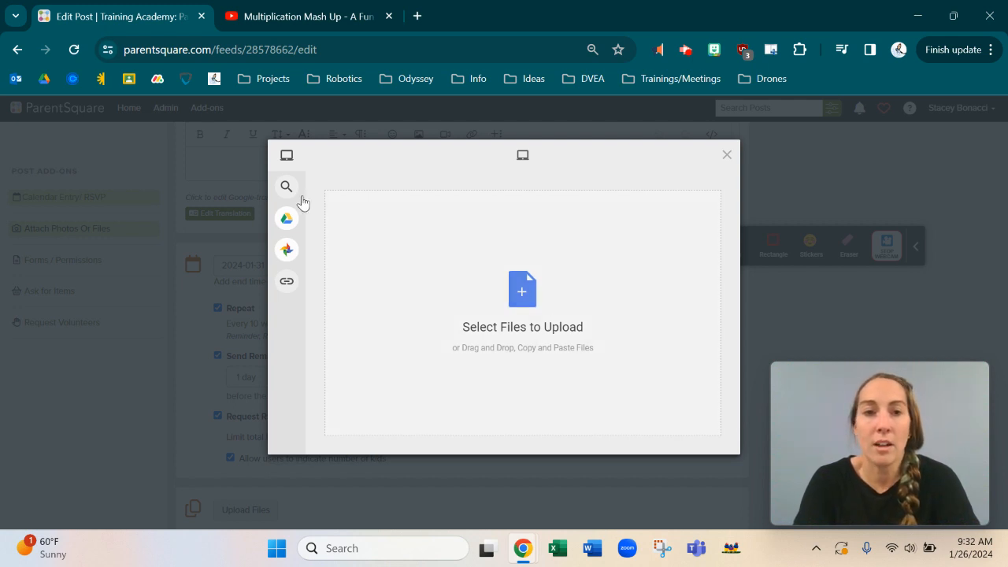
Step: Choose the bitmoji image from Downloads for upload
{"action": "mouse_move", "coordinate": [293, 198]}
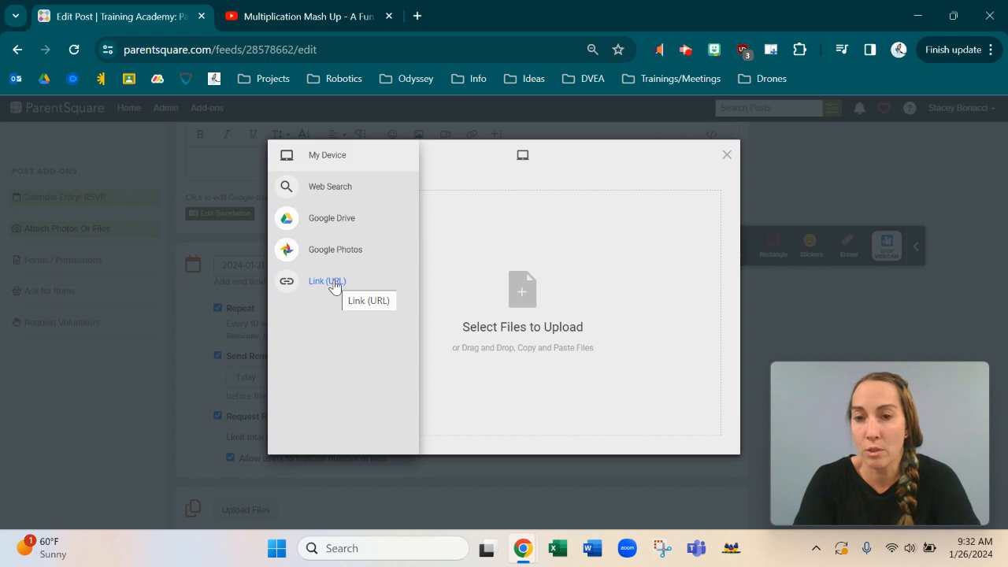
{"action": "left_click", "coordinate": [520, 293]}
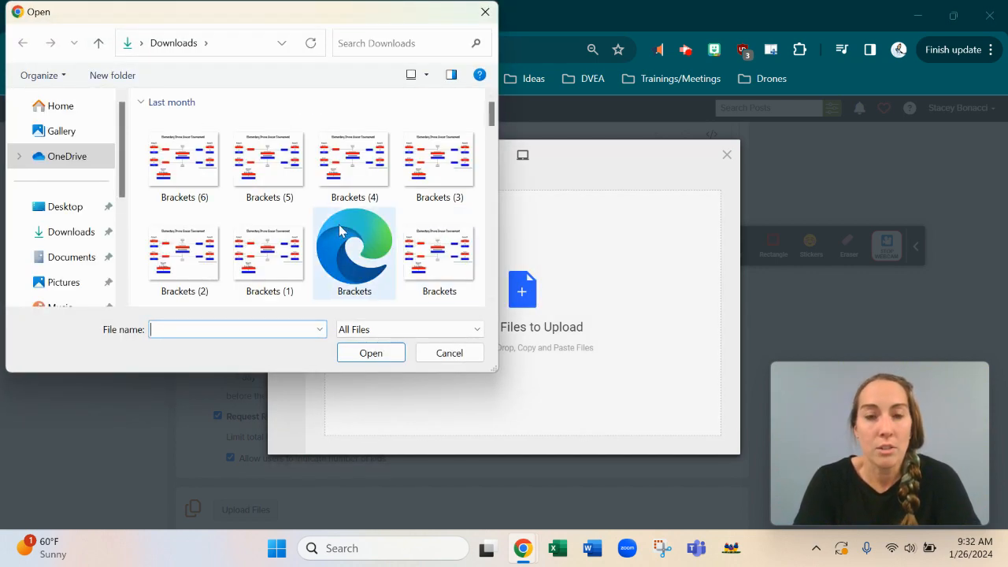
{"action": "scroll", "coordinate": [354, 228], "scroll_direction": "down", "scroll_amount": 5}
{"action": "double_click", "coordinate": [292, 155]}
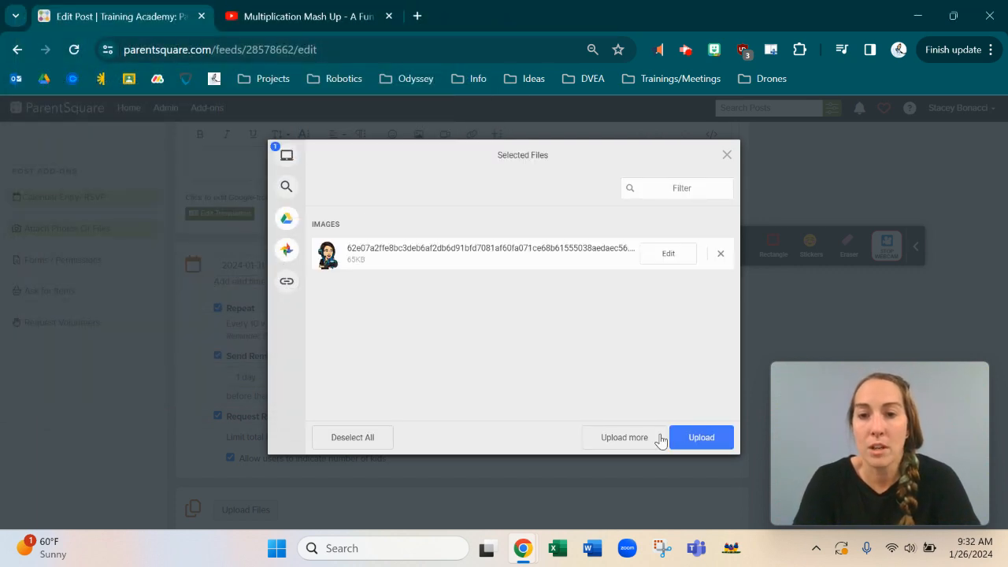
Step: Add the Bee Careful image and upload both files to the post
{"action": "left_click", "coordinate": [630, 443]}
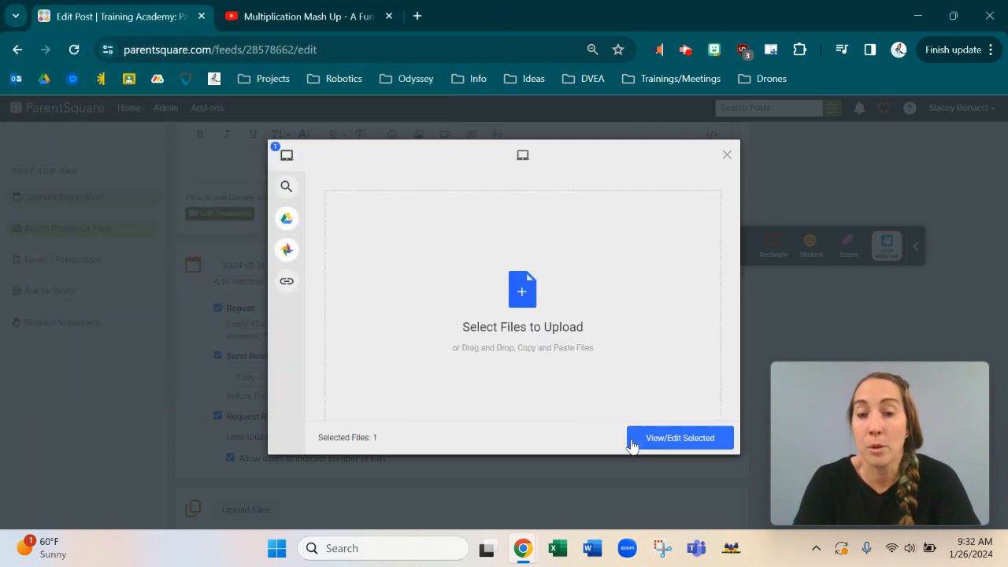
{"action": "left_click", "coordinate": [524, 290]}
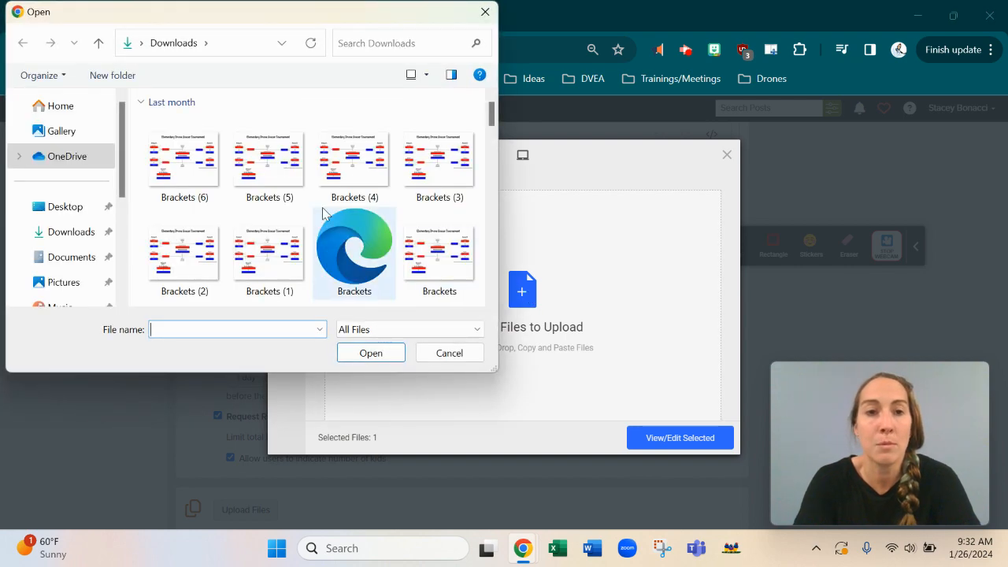
{"action": "scroll", "coordinate": [322, 207], "scroll_direction": "down", "scroll_amount": 5}
{"action": "left_click", "coordinate": [322, 207]}
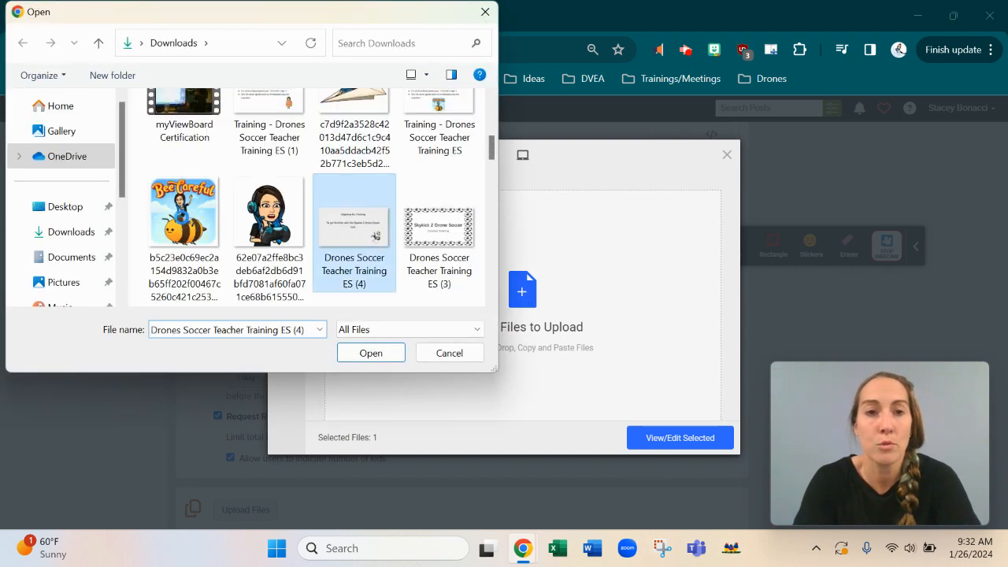
{"action": "left_click", "coordinate": [184, 224]}
{"action": "double_click", "coordinate": [183, 224]}
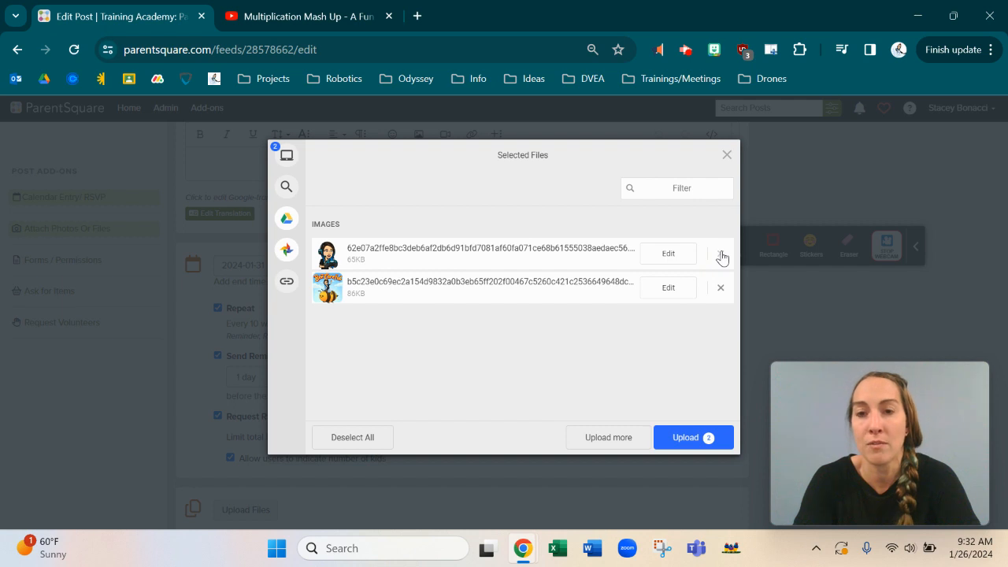
{"action": "left_click", "coordinate": [687, 438]}
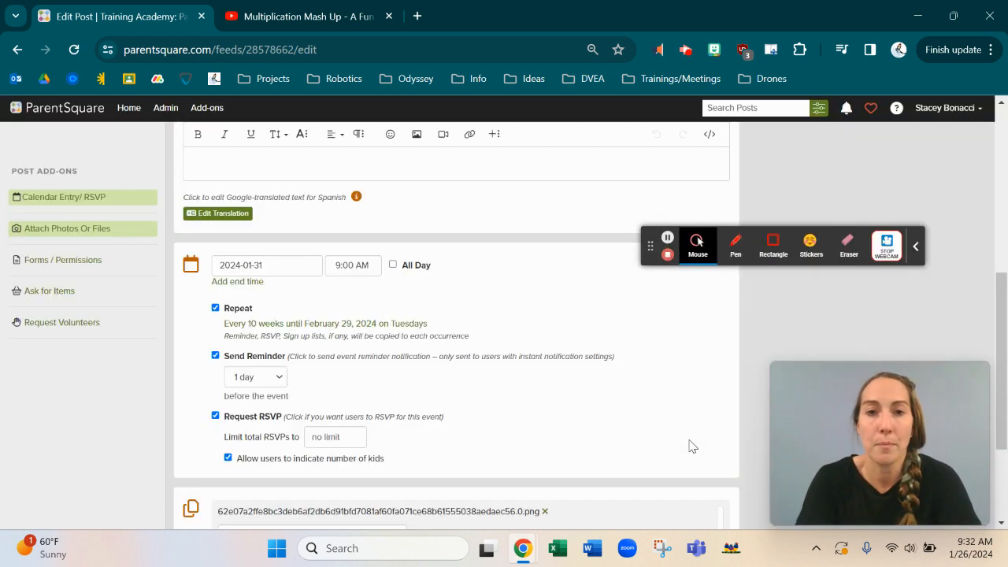
{"action": "scroll", "coordinate": [474, 432], "scroll_direction": "down", "scroll_amount": 2}
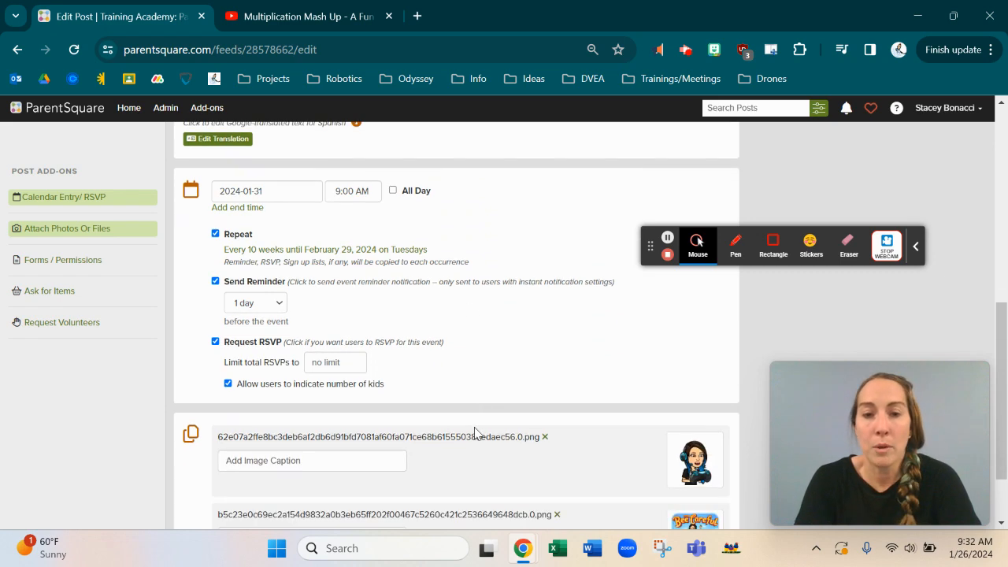
{"action": "scroll", "coordinate": [476, 432], "scroll_direction": "down", "scroll_amount": 1}
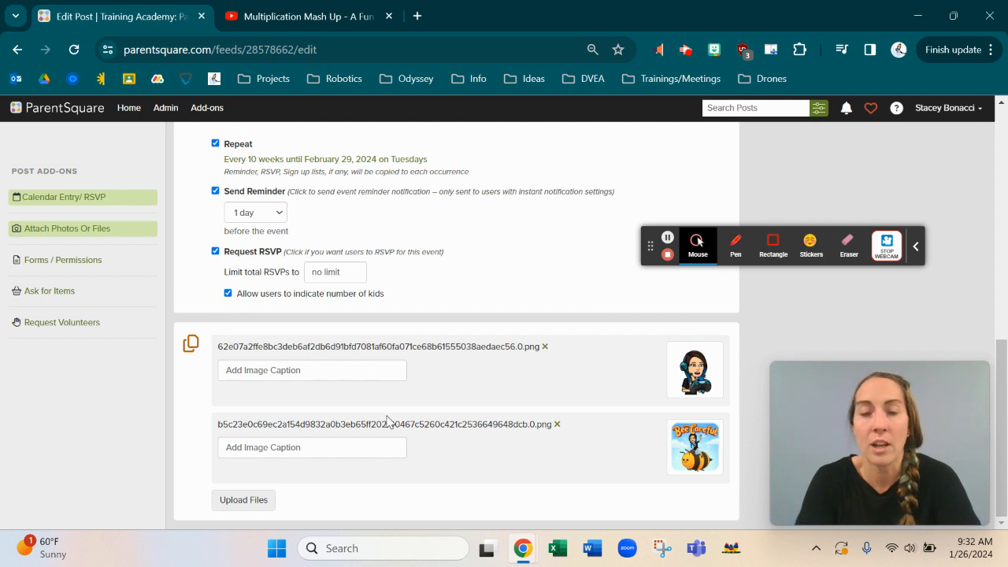
Step: Insert the paper-airplane bitmoji from Downloads as an inline image at the top of the description
{"action": "scroll", "coordinate": [387, 419], "scroll_direction": "up", "scroll_amount": 5}
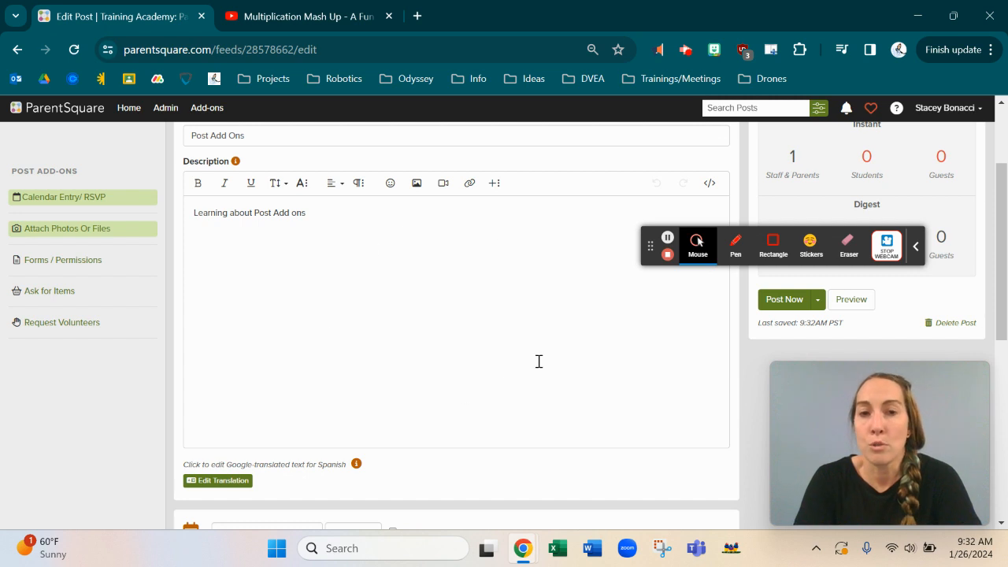
{"action": "left_click", "coordinate": [417, 182]}
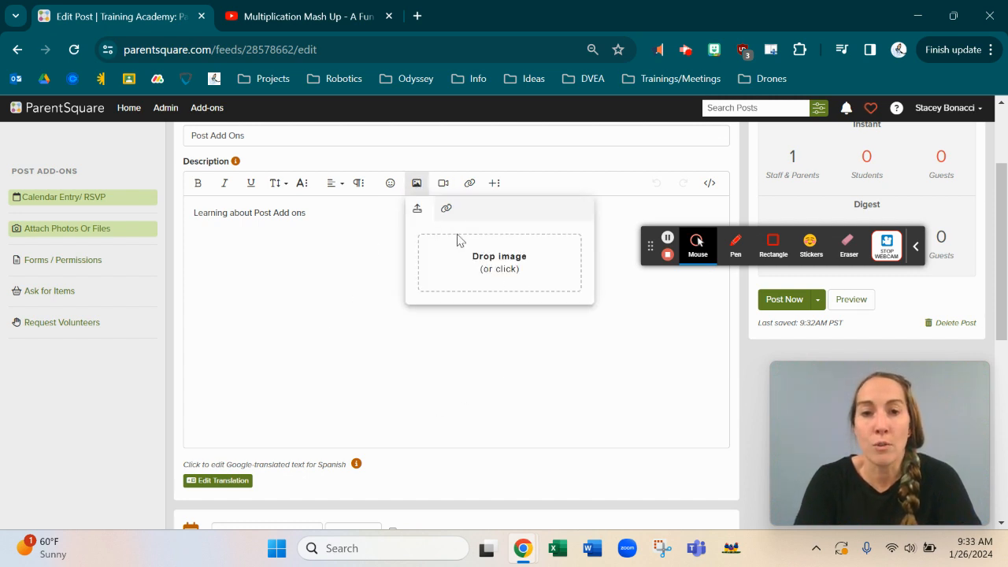
{"action": "left_click", "coordinate": [464, 260]}
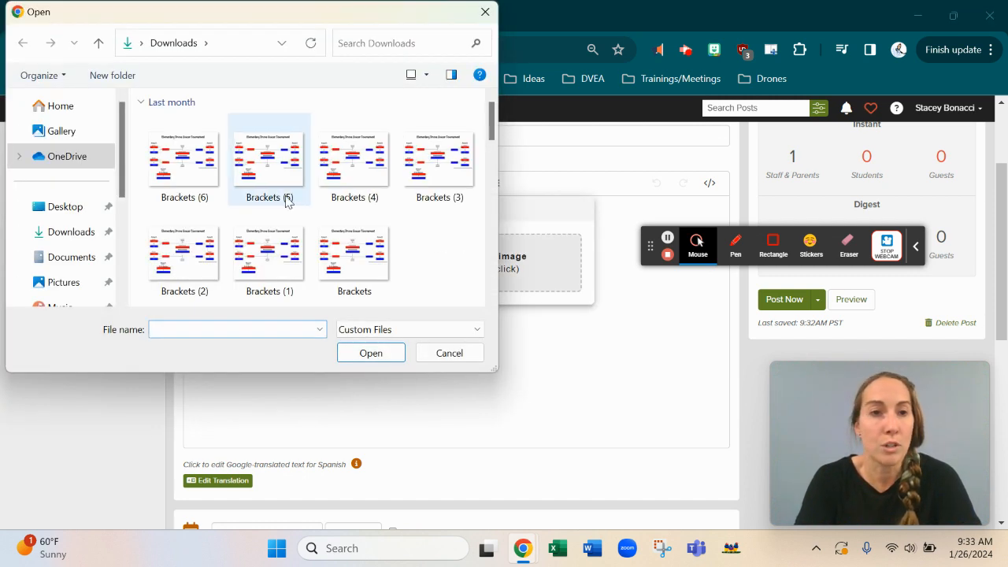
{"action": "scroll", "coordinate": [287, 201], "scroll_direction": "down", "scroll_amount": 2}
{"action": "scroll", "coordinate": [287, 201], "scroll_direction": "down", "scroll_amount": 2}
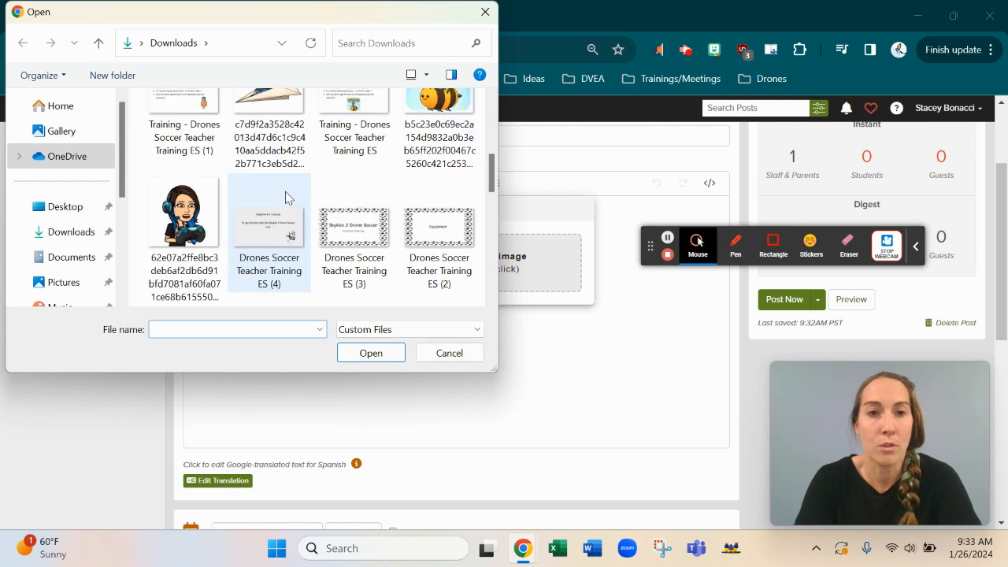
{"action": "double_click", "coordinate": [268, 134]}
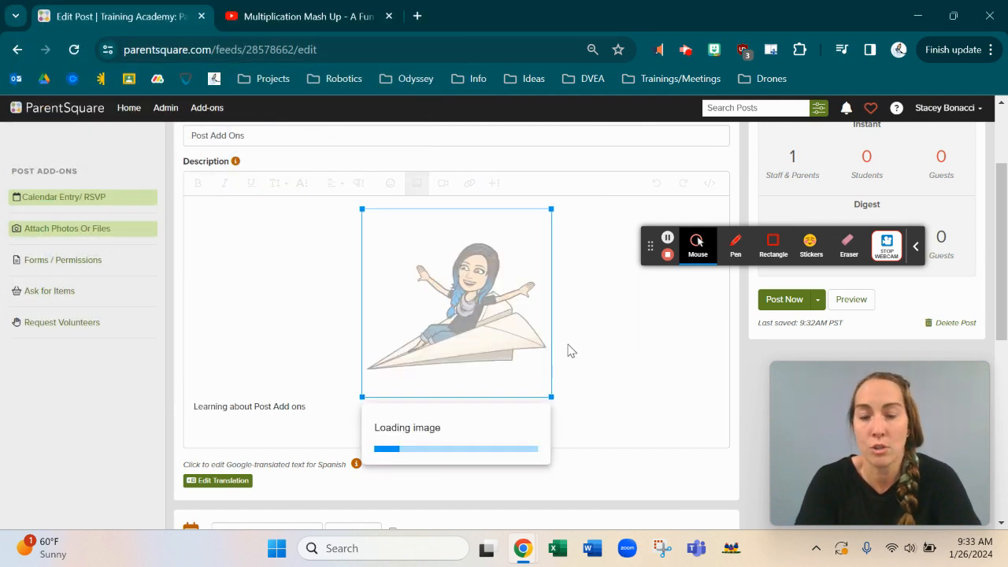
{"action": "scroll", "coordinate": [631, 410], "scroll_direction": "down", "scroll_amount": 5}
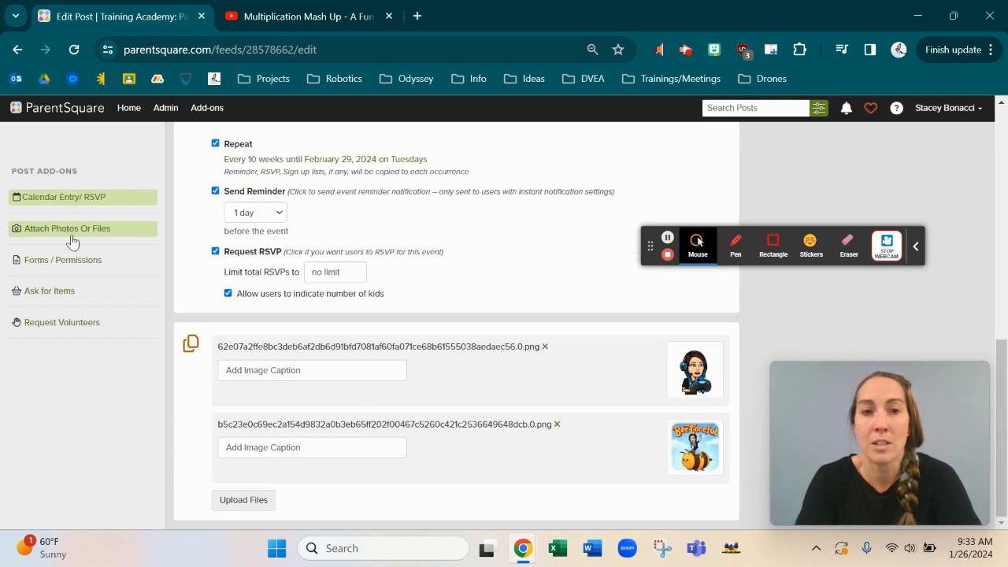
Step: Caption the first attached image 'Game Day' and the second 'Busy Bee'
{"action": "left_click", "coordinate": [269, 374]}
{"action": "type", "text": "Game Day"}
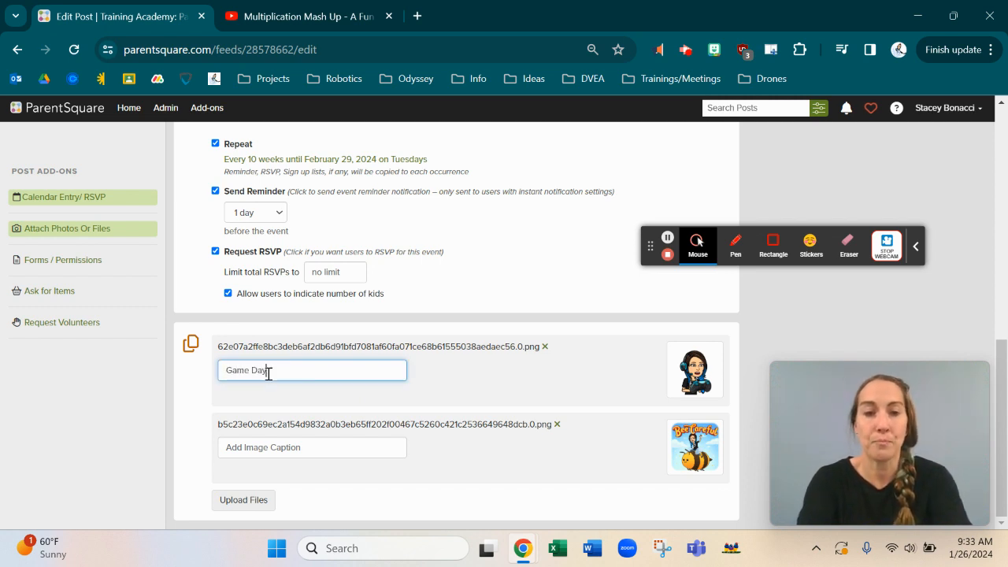
{"action": "left_click", "coordinate": [275, 442]}
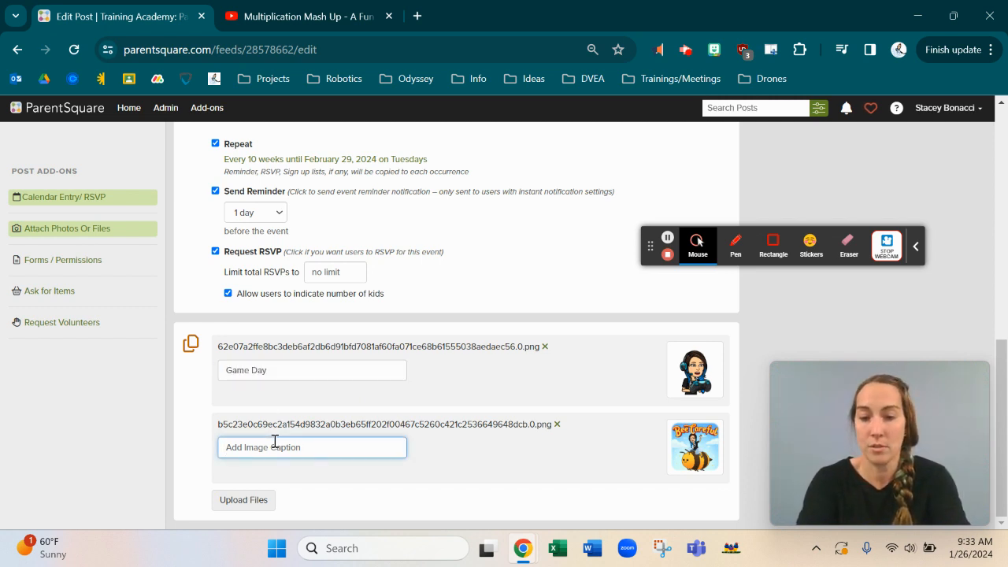
{"action": "type", "text": "Busy Bee"}
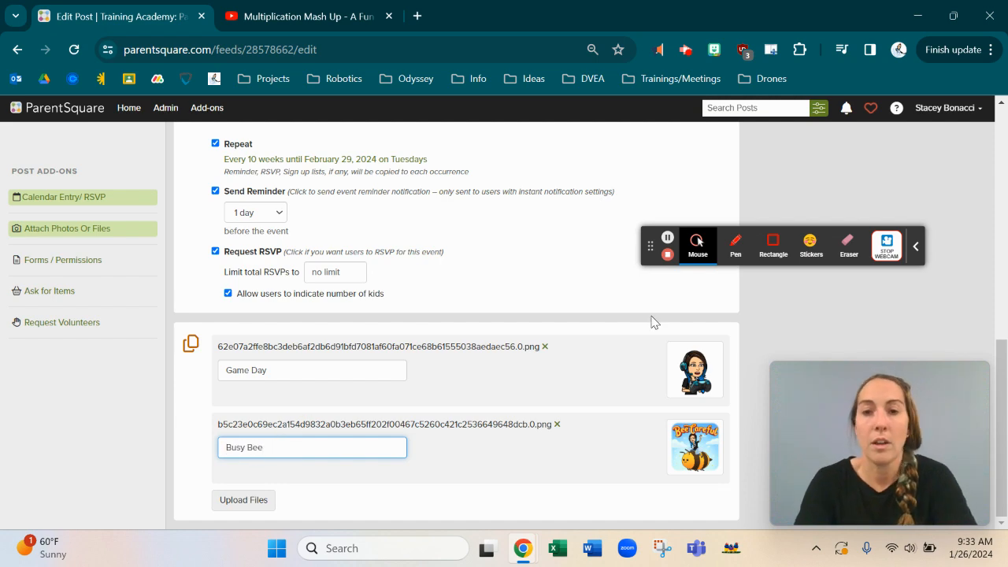
{"action": "scroll", "coordinate": [534, 345], "scroll_direction": "up", "scroll_amount": 5}
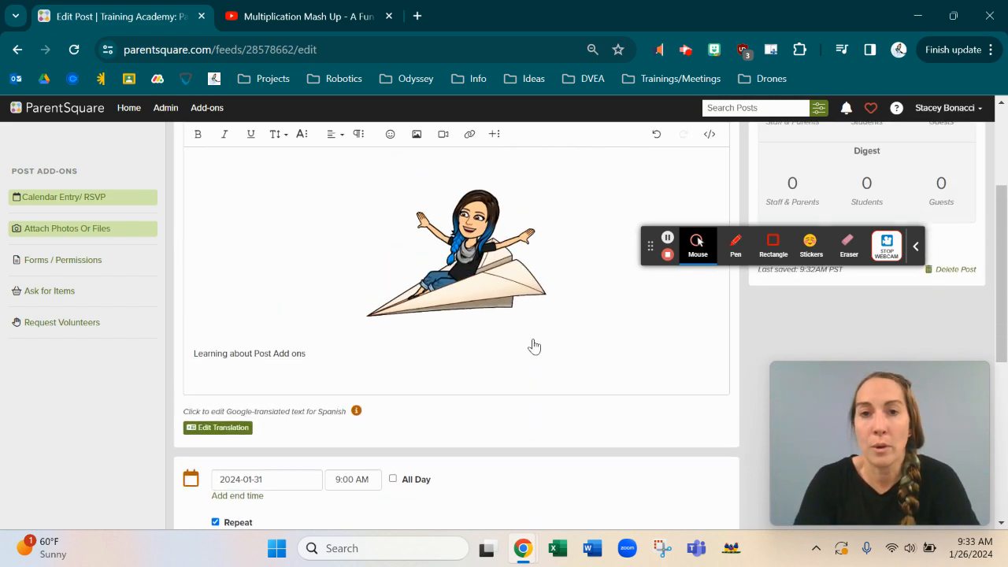
{"action": "scroll", "coordinate": [527, 321], "scroll_direction": "down", "scroll_amount": 1}
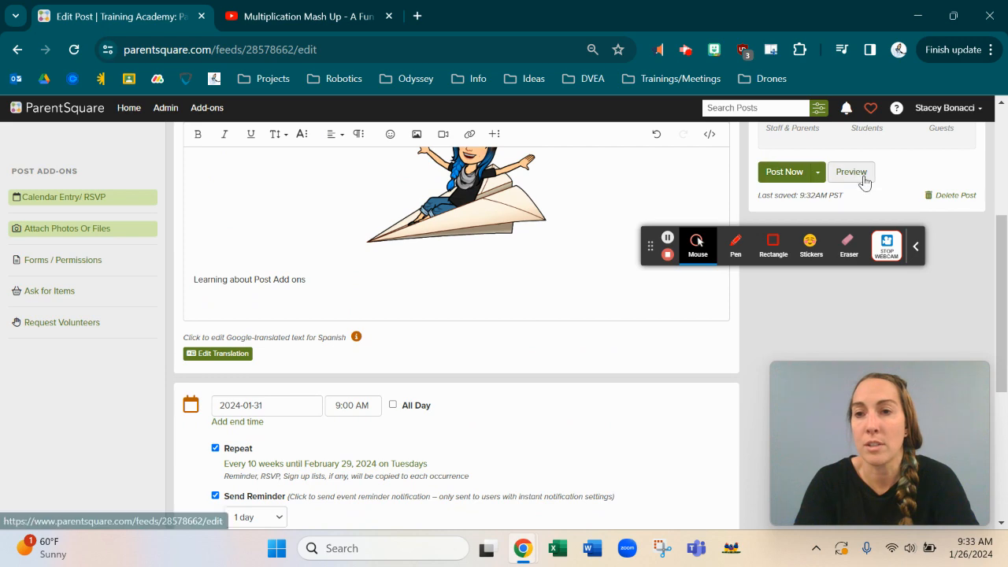
{"action": "left_click", "coordinate": [865, 176]}
{"action": "right_click", "coordinate": [866, 181]}
{"action": "left_click", "coordinate": [864, 176]}
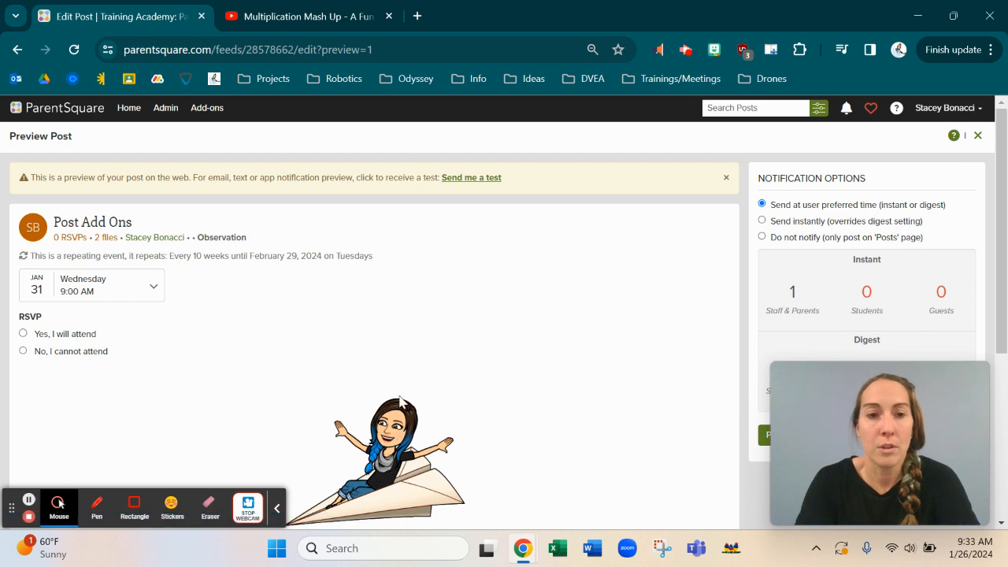
{"action": "scroll", "coordinate": [401, 402], "scroll_direction": "down", "scroll_amount": 1}
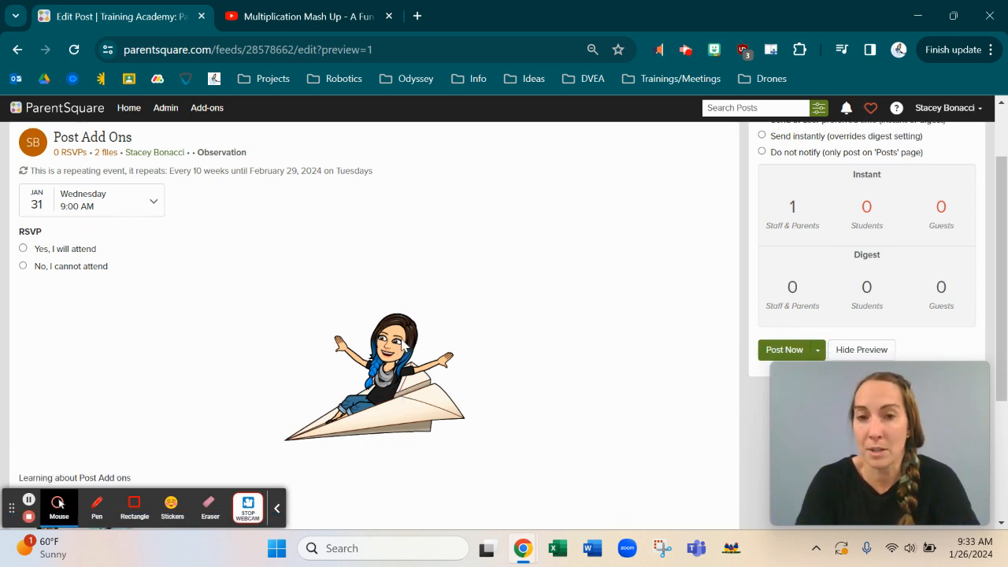
{"action": "scroll", "coordinate": [404, 340], "scroll_direction": "down", "scroll_amount": 2}
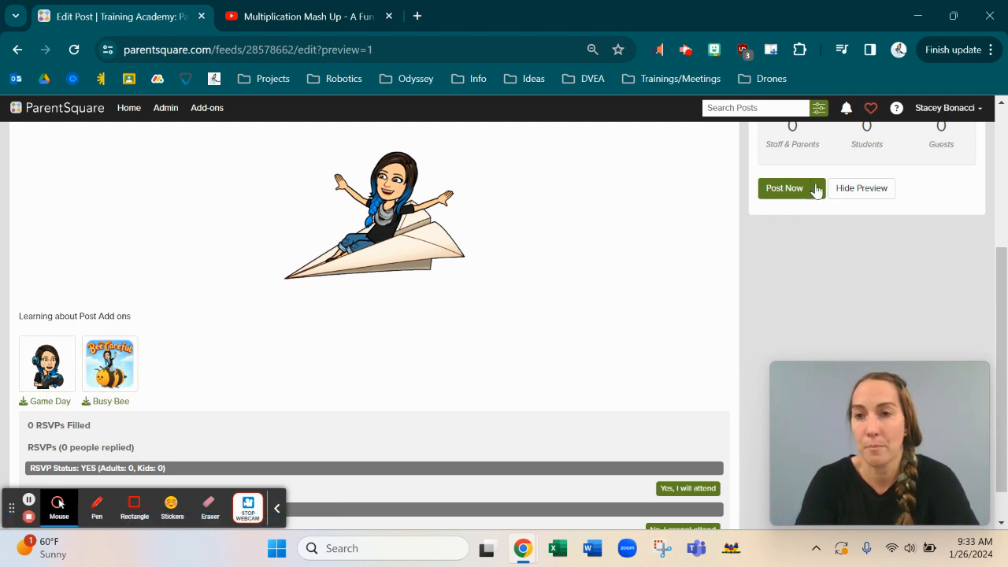
{"action": "left_click", "coordinate": [856, 191]}
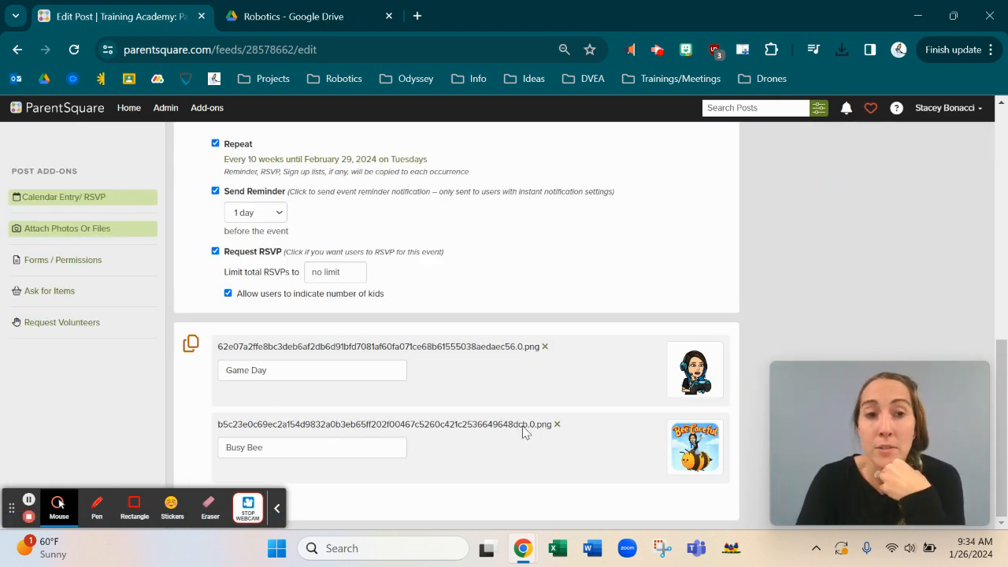
Step: Upload Elementary 2024 Competition Agenda.docx from Downloads as an attachment to the post
{"action": "left_click", "coordinate": [98, 236]}
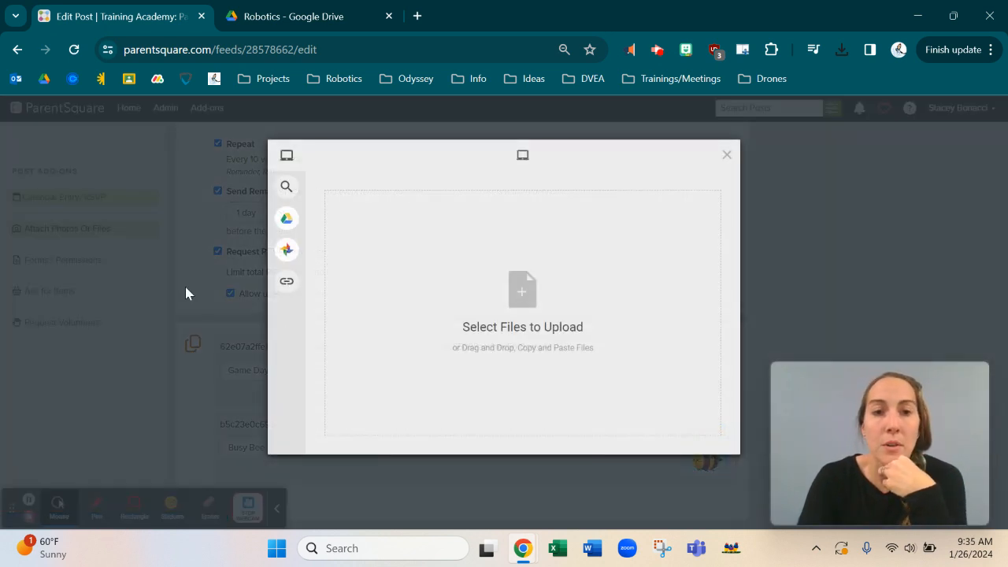
{"action": "mouse_move", "coordinate": [286, 184]}
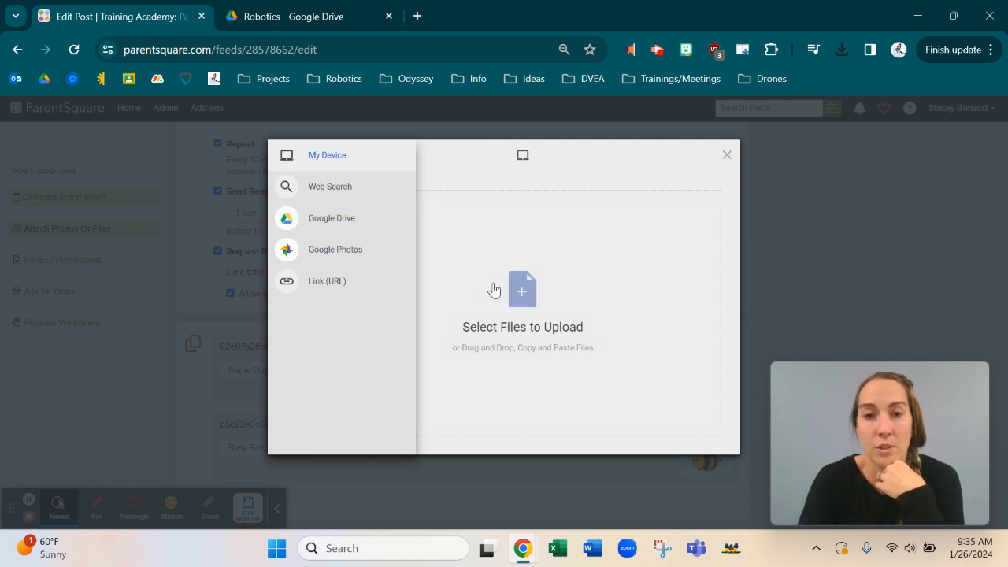
{"action": "left_click", "coordinate": [524, 299]}
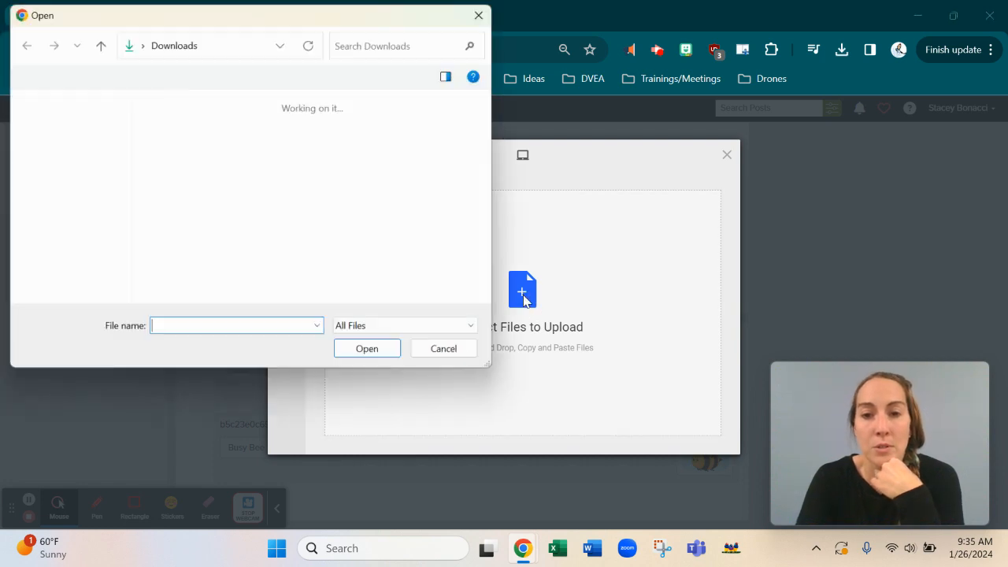
{"action": "double_click", "coordinate": [186, 160]}
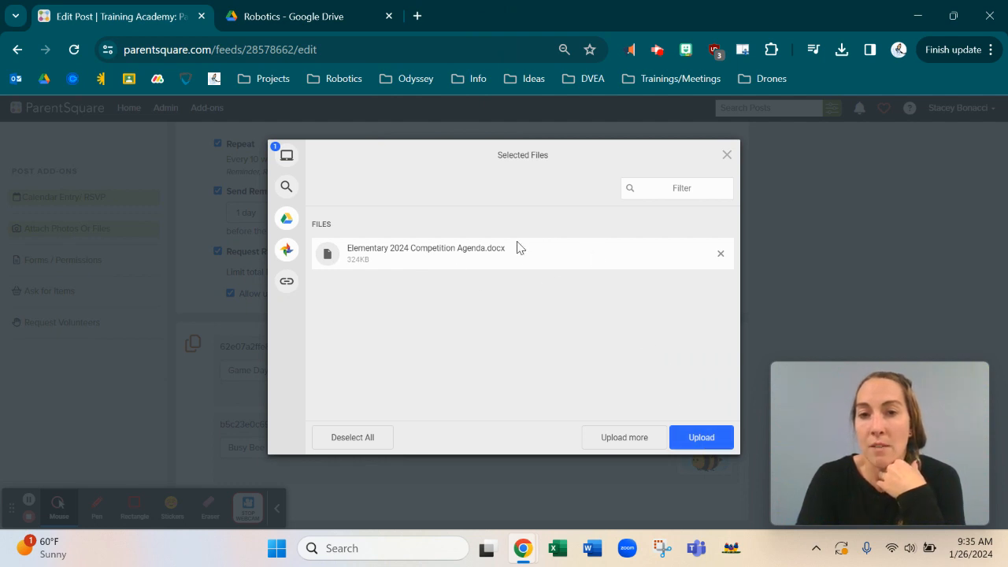
{"action": "left_click", "coordinate": [703, 440]}
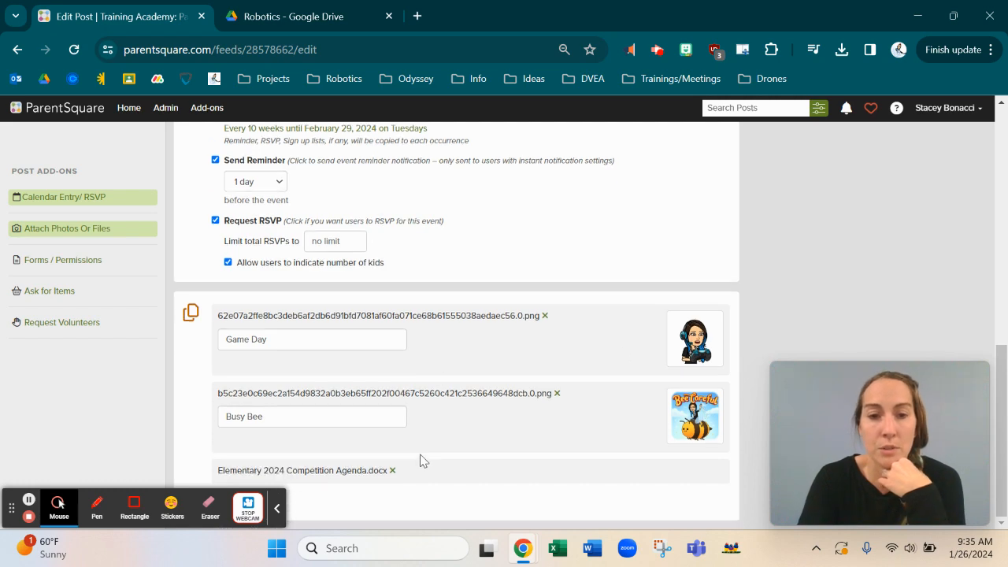
{"action": "scroll", "coordinate": [419, 464], "scroll_direction": "down", "scroll_amount": 1}
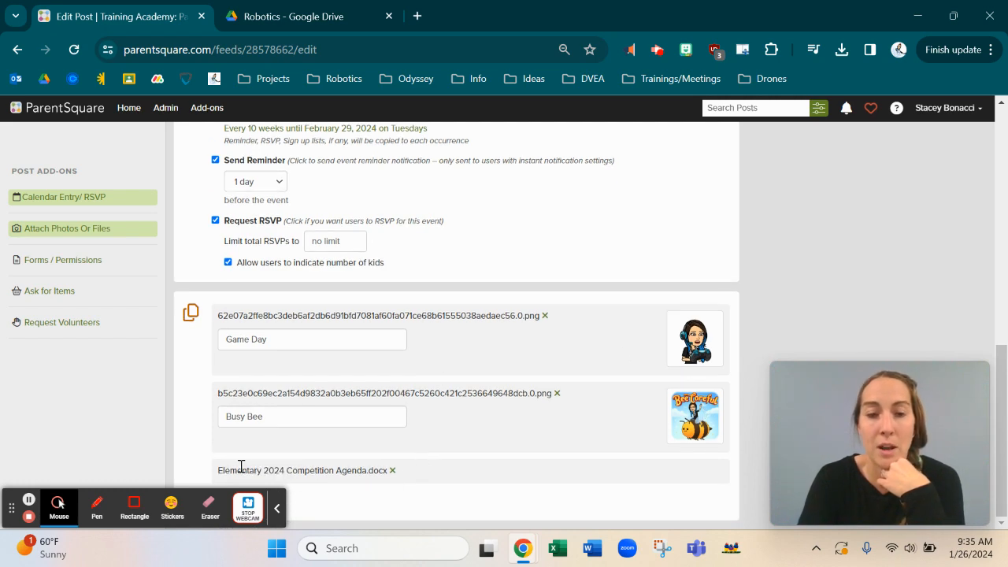
{"action": "scroll", "coordinate": [635, 244], "scroll_direction": "up", "scroll_amount": 5}
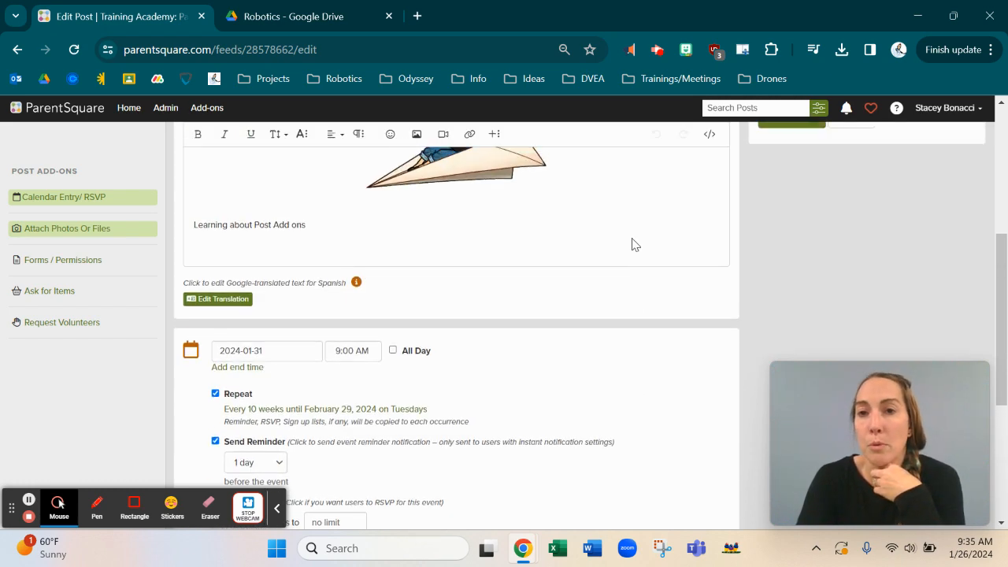
{"action": "left_click", "coordinate": [853, 210]}
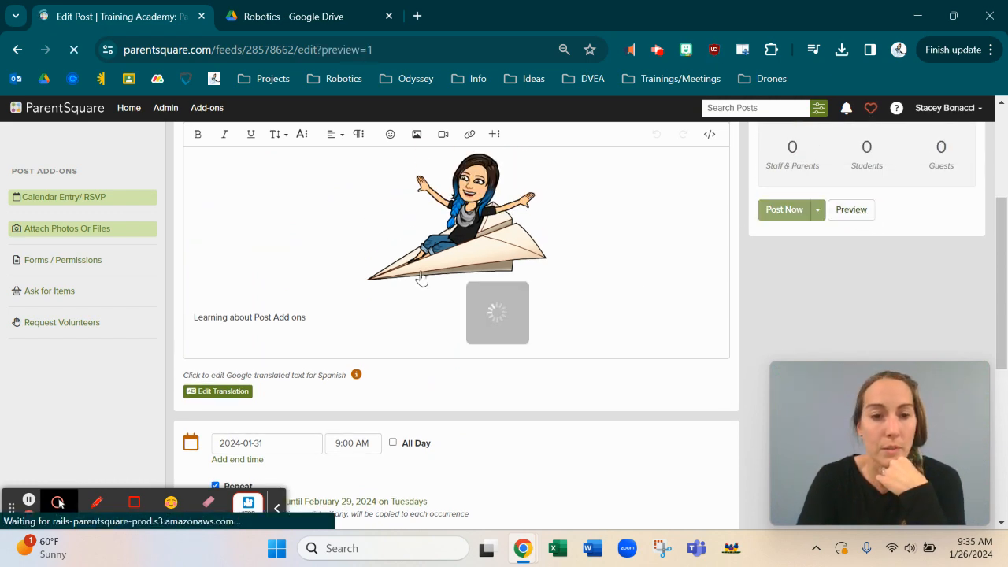
{"action": "scroll", "coordinate": [418, 277], "scroll_direction": "down", "scroll_amount": 5}
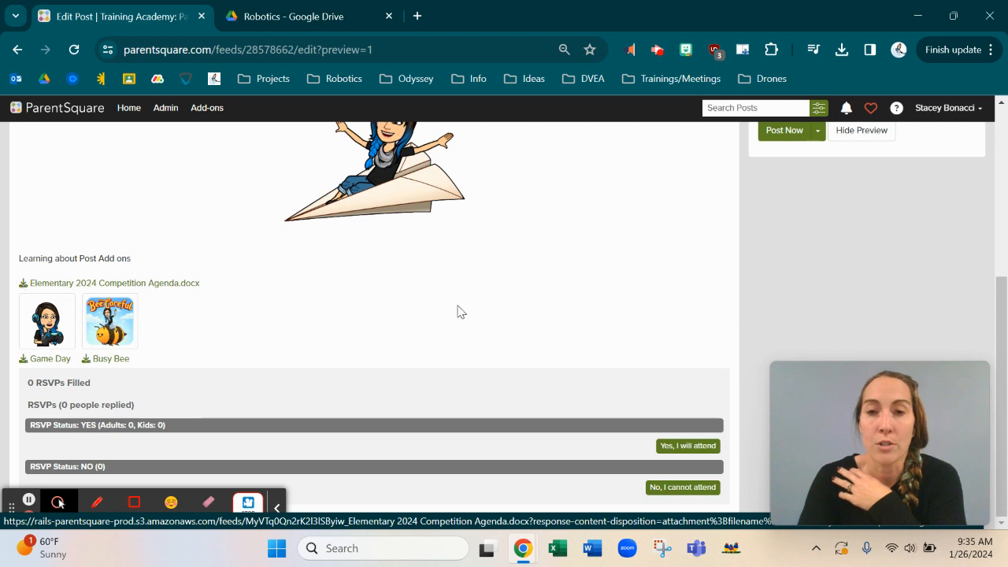
{"action": "left_click", "coordinate": [867, 134]}
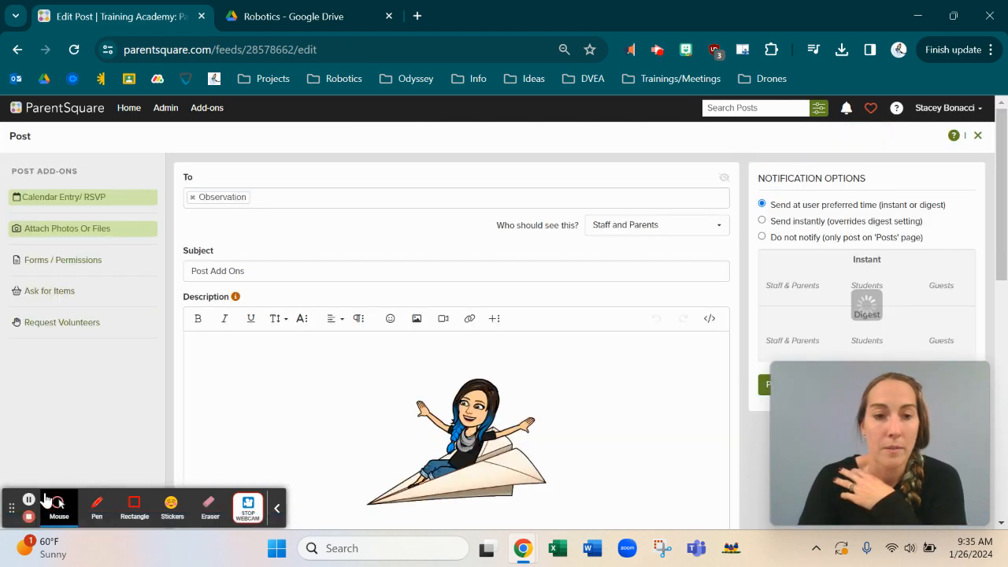
{"action": "left_click", "coordinate": [29, 504]}
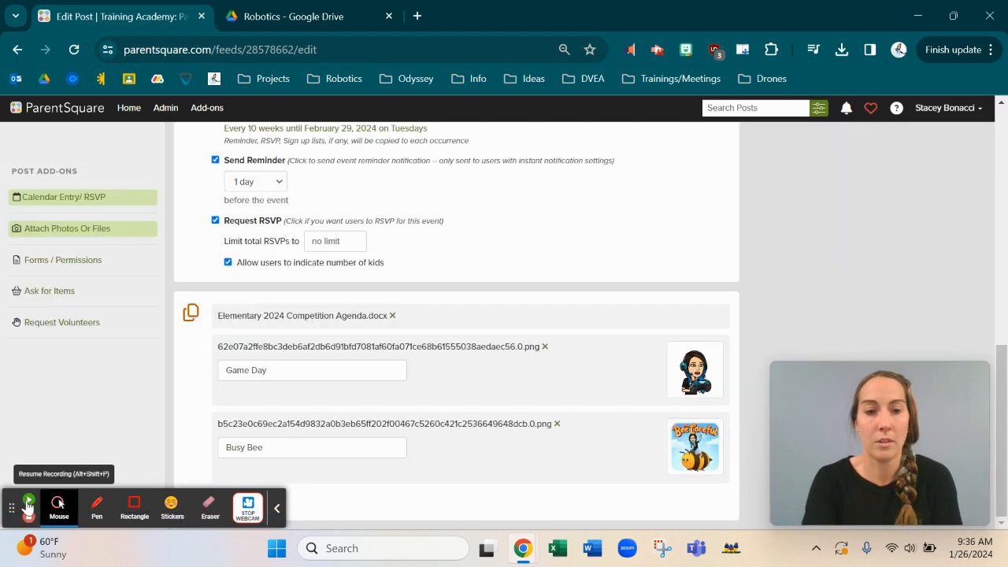
Step: Add a Forms / Permissions add-on with a due date of 2024-01-31
{"action": "left_click", "coordinate": [29, 505]}
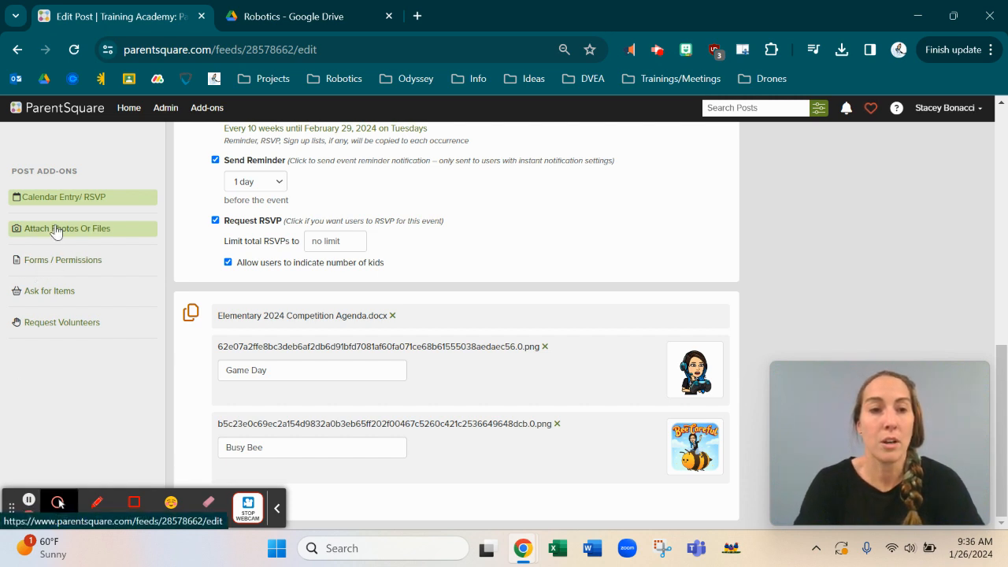
{"action": "left_click", "coordinate": [56, 264]}
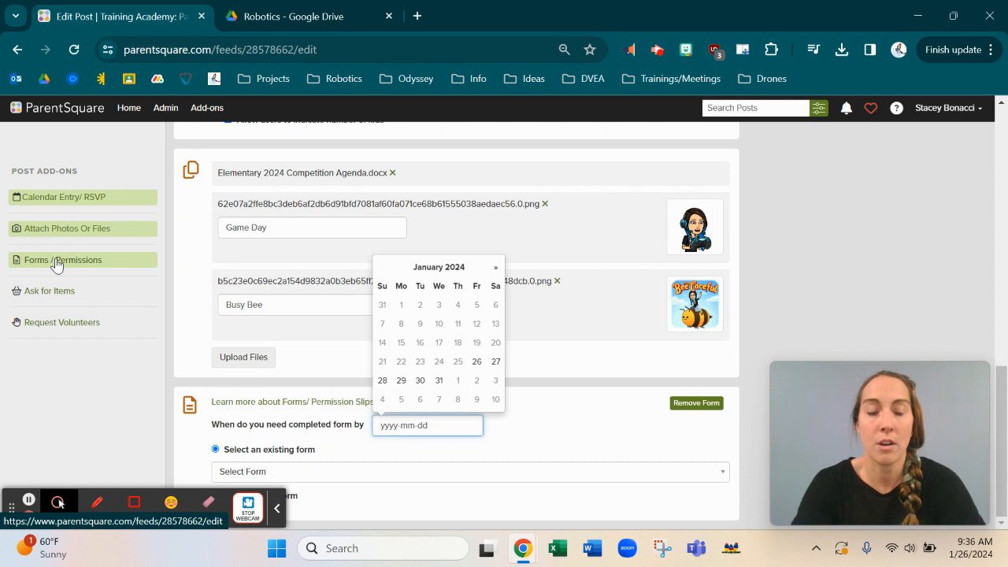
{"action": "left_click", "coordinate": [563, 432]}
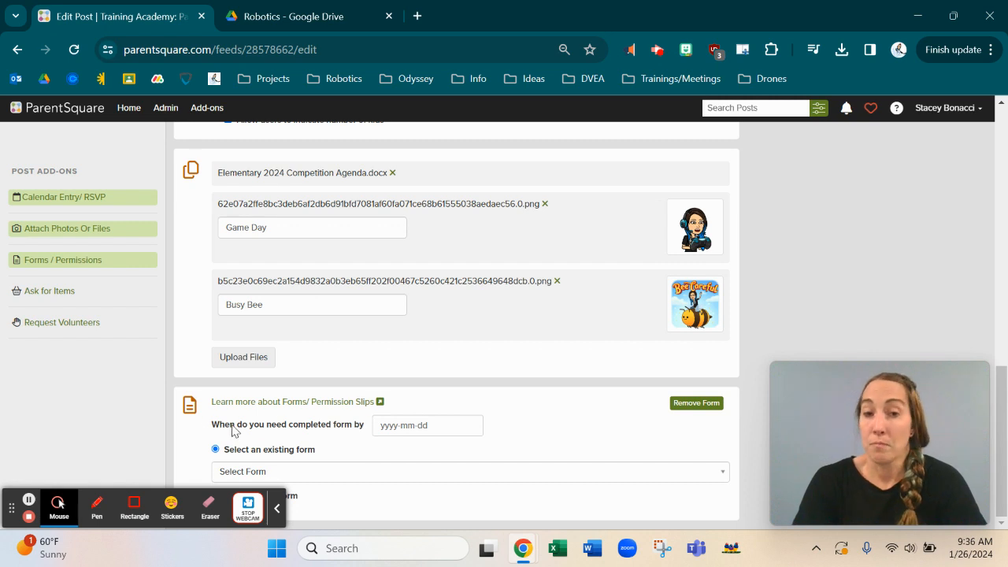
{"action": "left_click", "coordinate": [394, 426]}
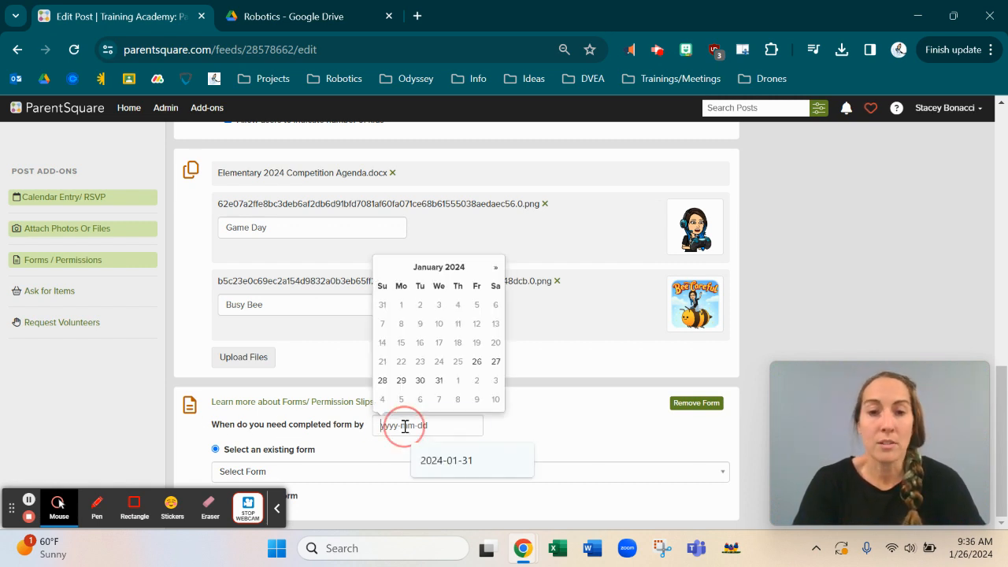
{"action": "left_click", "coordinate": [439, 381]}
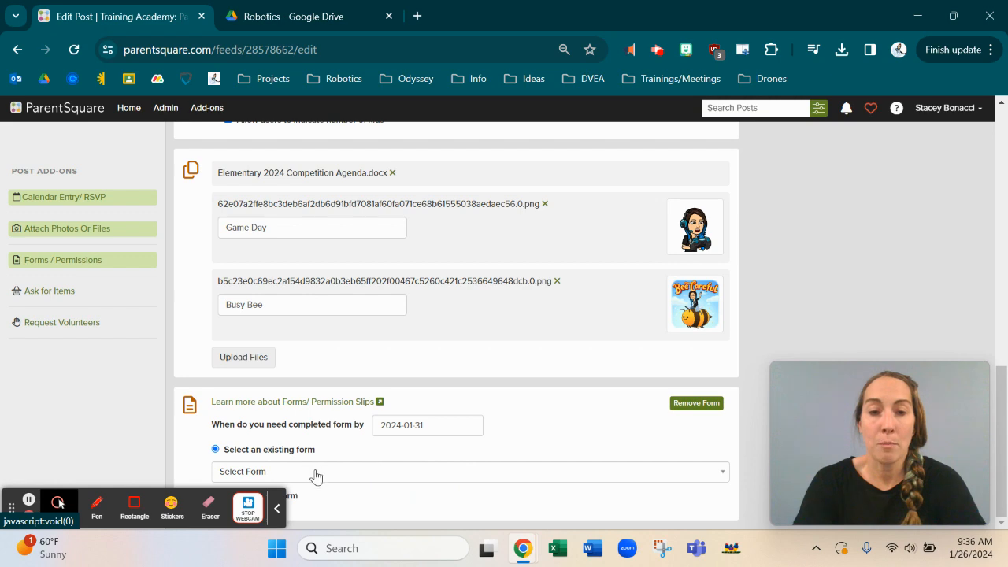
Step: Open the Select Form list of existing forms and close it without choosing one
{"action": "right_click", "coordinate": [347, 477]}
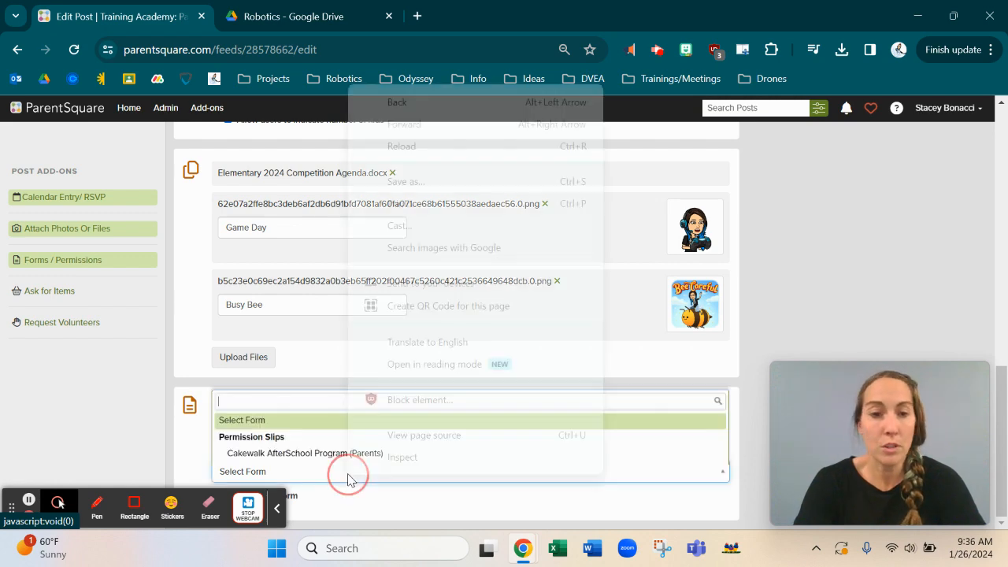
{"action": "left_click", "coordinate": [311, 483]}
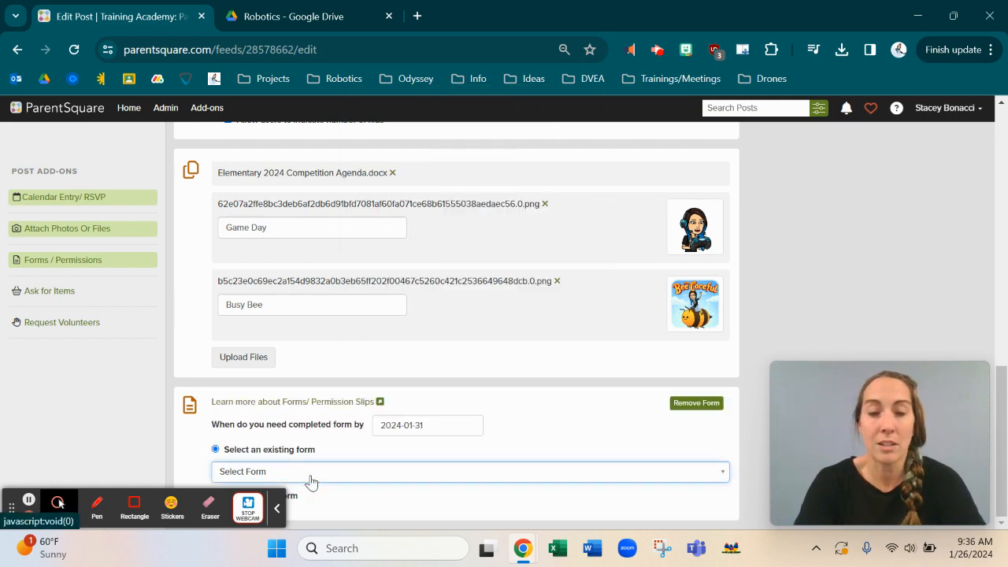
{"action": "right_click", "coordinate": [311, 483]}
{"action": "left_click", "coordinate": [260, 473]}
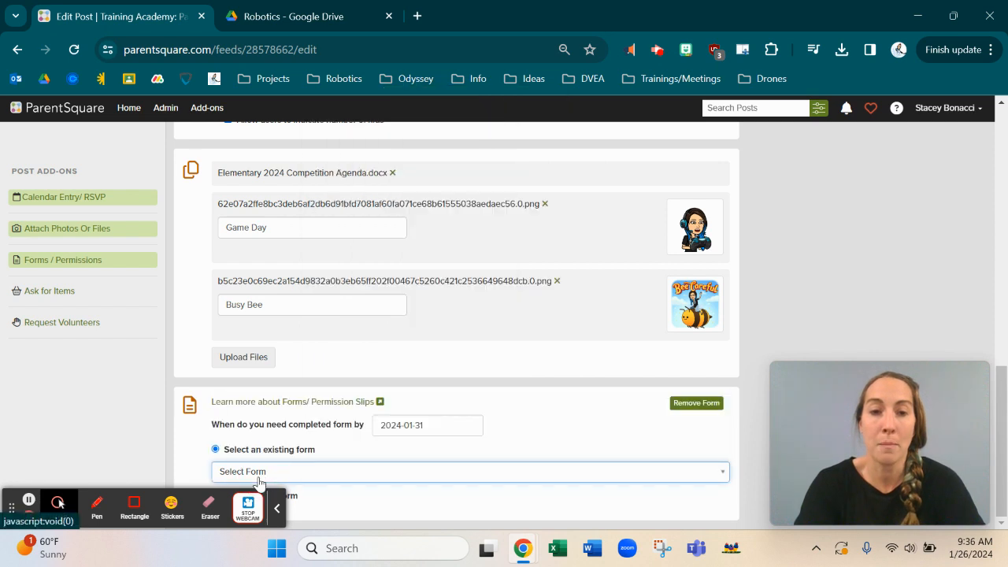
{"action": "left_click", "coordinate": [259, 474]}
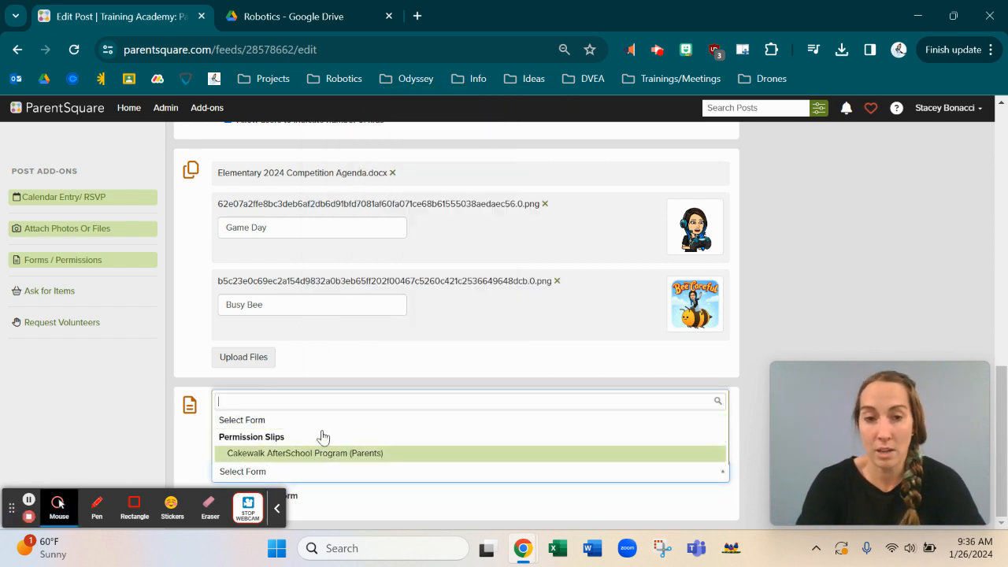
{"action": "left_click", "coordinate": [381, 504]}
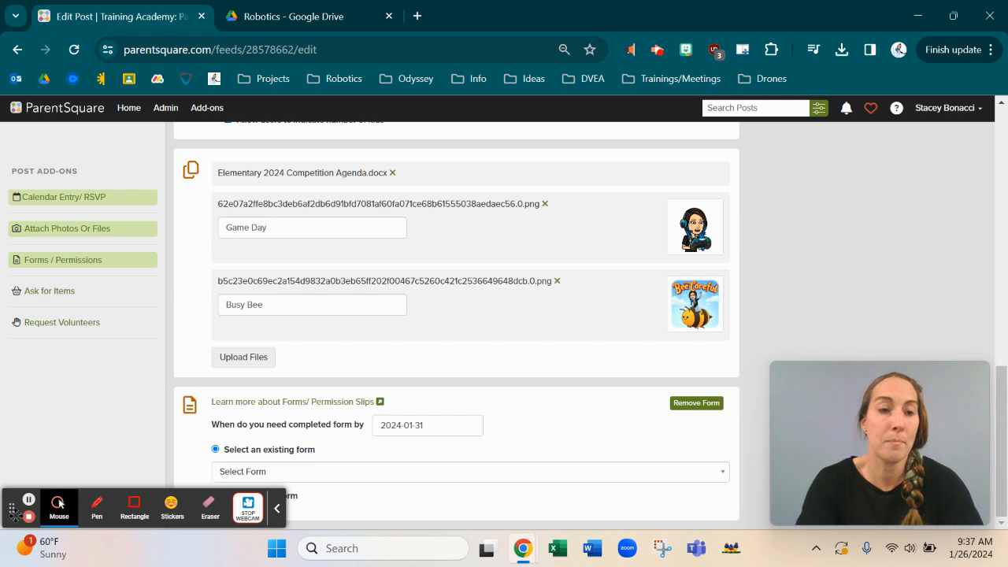
{"action": "left_click_drag", "start_coordinate": [13, 511], "coordinate": [101, 115]}
{"action": "left_click_drag", "start_coordinate": [96, 10], "coordinate": [52, 4]}
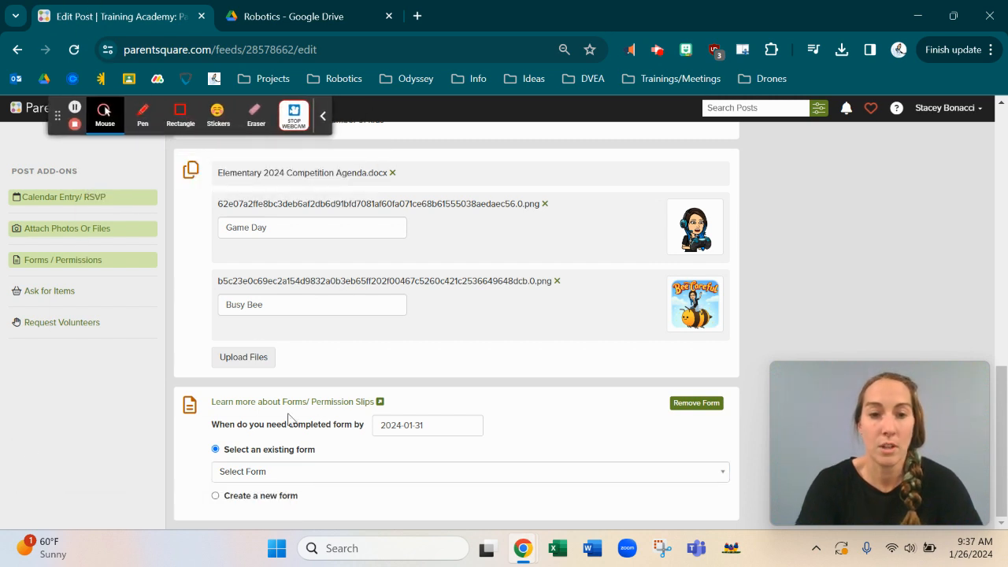
Step: Choose 'Create a new form' and tick 'Form requires signature'
{"action": "left_click", "coordinate": [215, 497]}
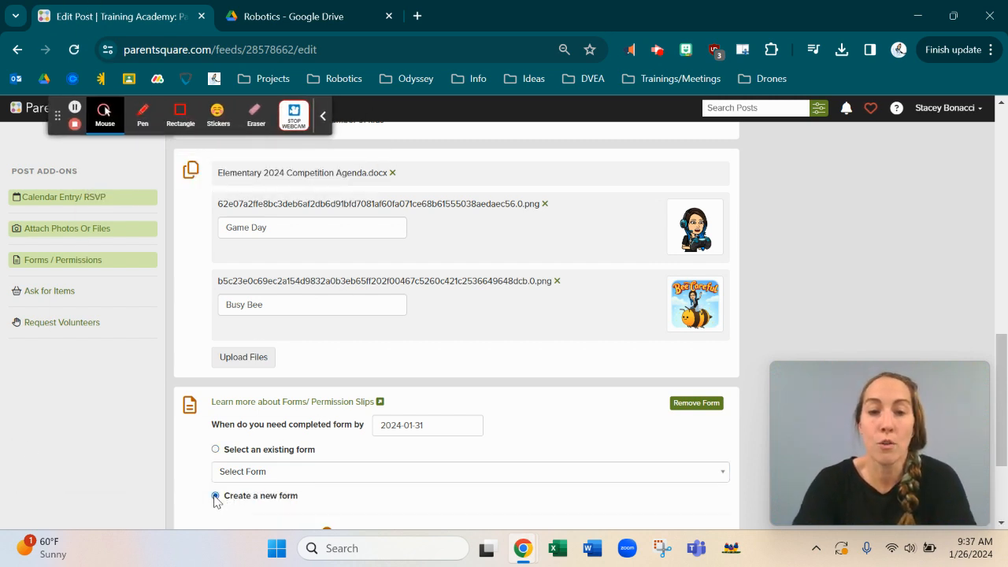
{"action": "scroll", "coordinate": [215, 500], "scroll_direction": "down", "scroll_amount": 2}
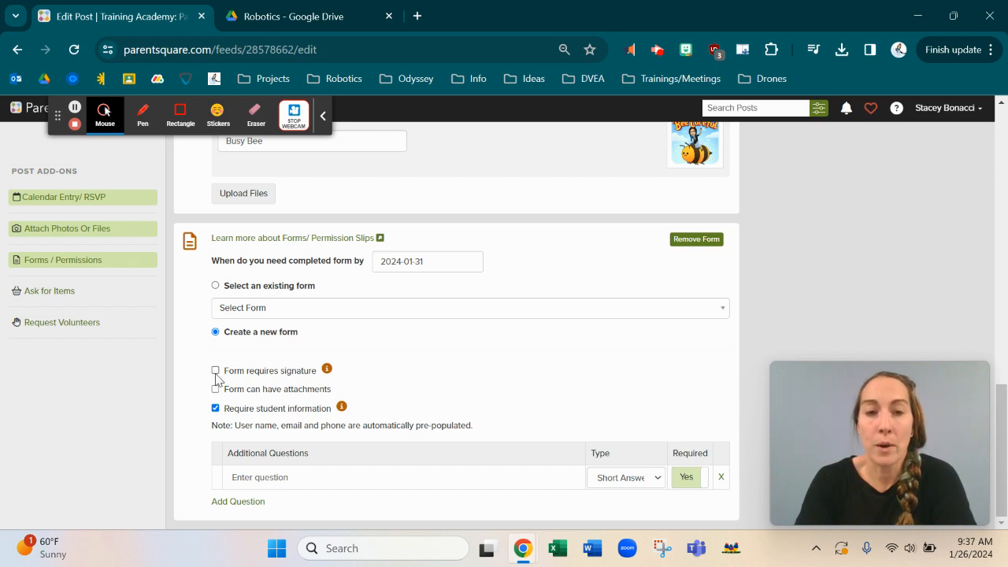
{"action": "mouse_move", "coordinate": [327, 373]}
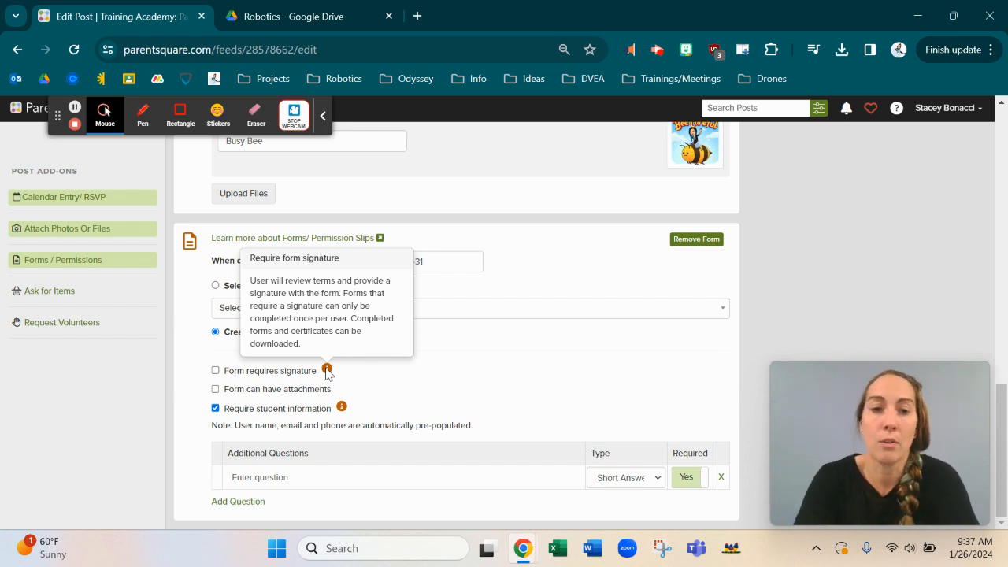
{"action": "left_click", "coordinate": [215, 370]}
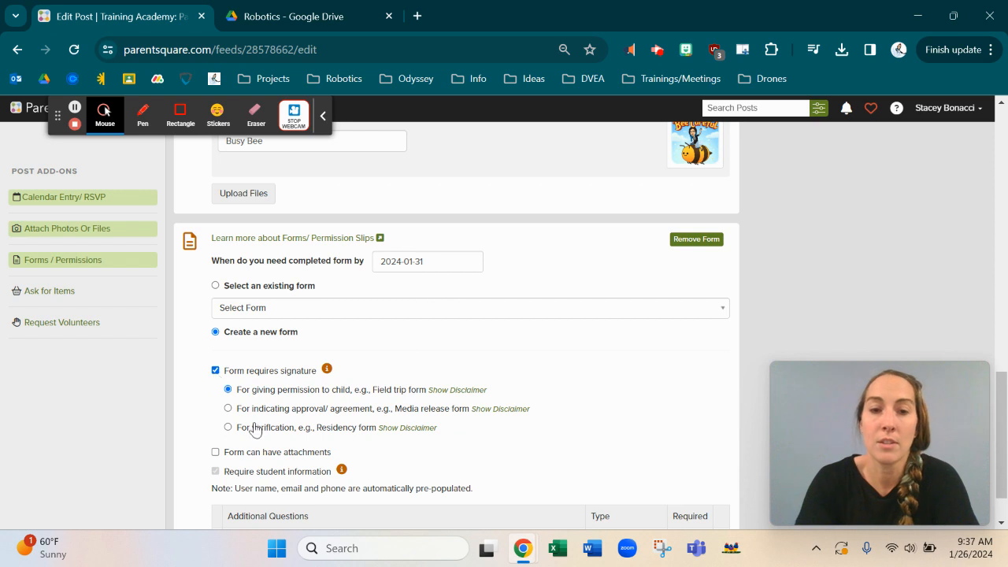
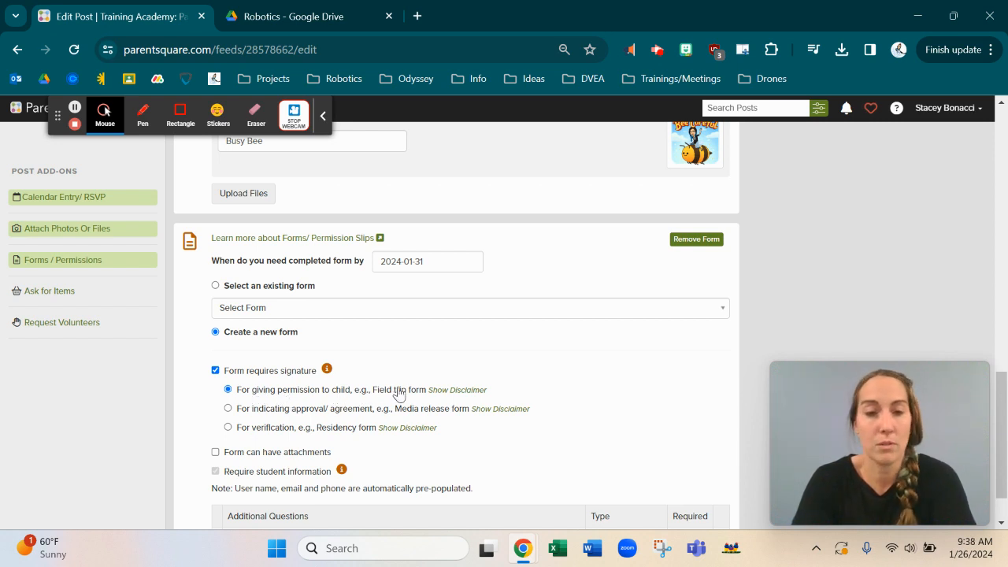
Step: Set the signature type to permission-for-child and leave form attachments turned off
{"action": "scroll", "coordinate": [398, 394], "scroll_direction": "down", "scroll_amount": 2}
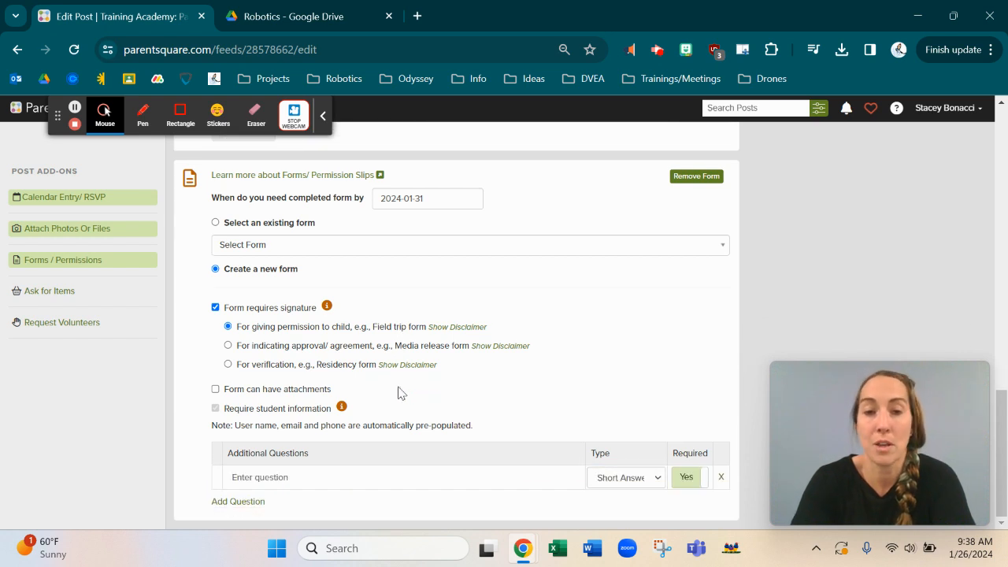
{"action": "left_click", "coordinate": [228, 345]}
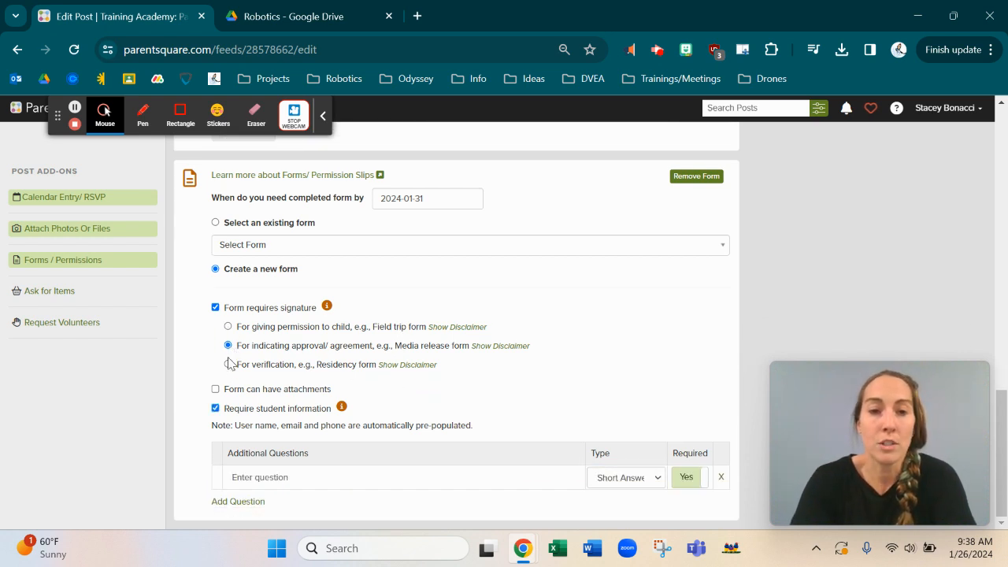
{"action": "left_click", "coordinate": [228, 346]}
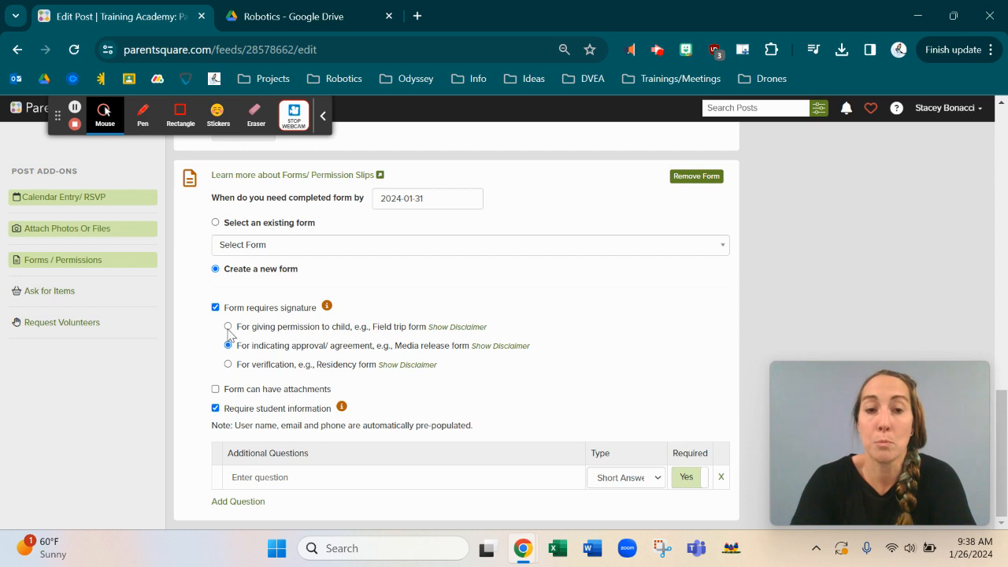
{"action": "left_click", "coordinate": [227, 326]}
{"action": "left_click", "coordinate": [228, 345]}
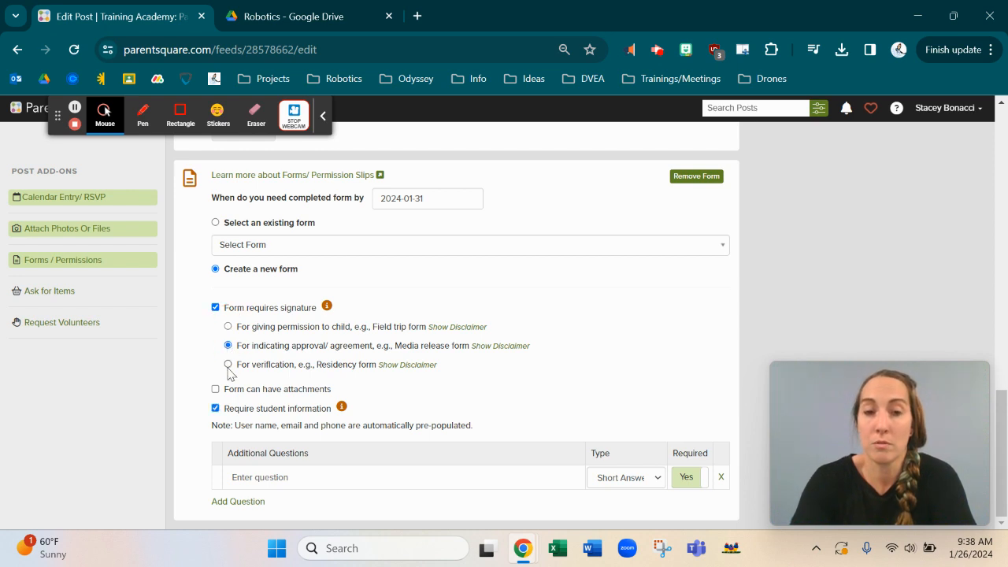
{"action": "left_click", "coordinate": [228, 365]}
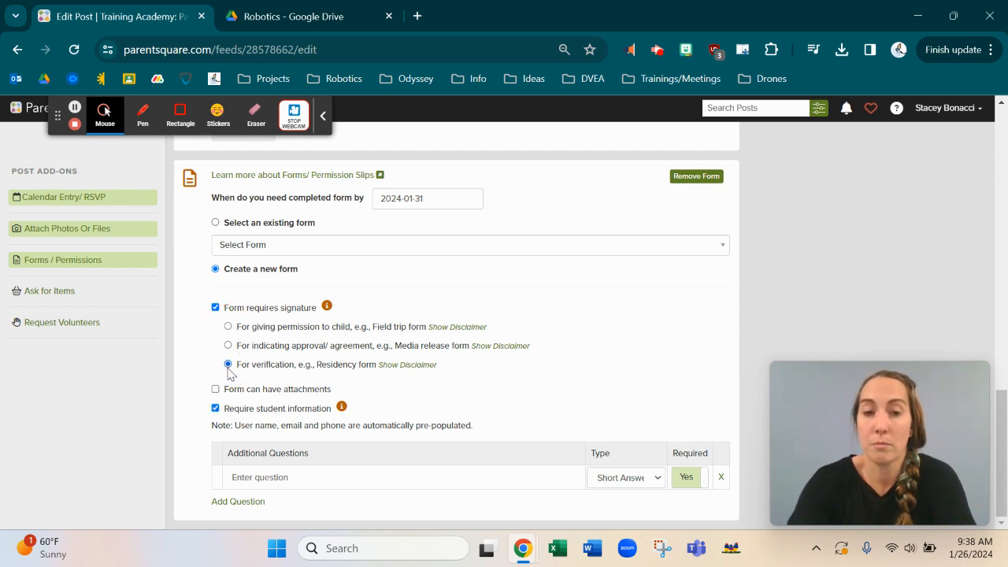
{"action": "left_click", "coordinate": [228, 326]}
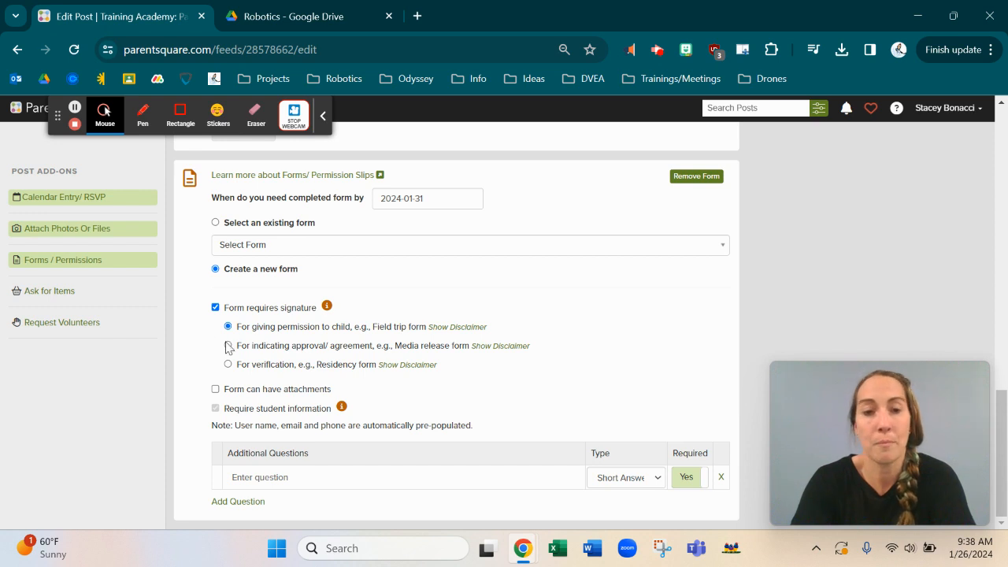
{"action": "left_click", "coordinate": [216, 389]}
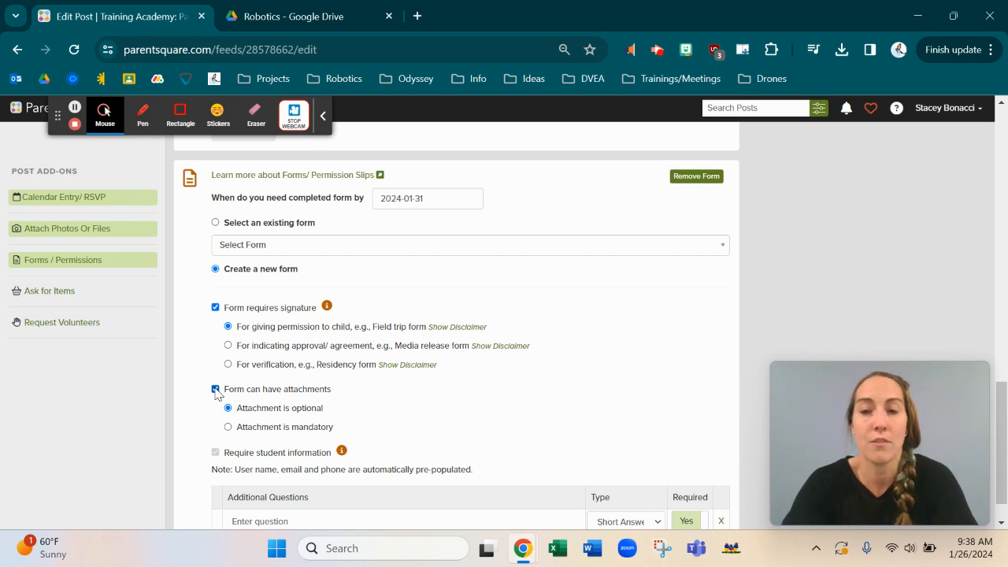
{"action": "left_click", "coordinate": [216, 390]}
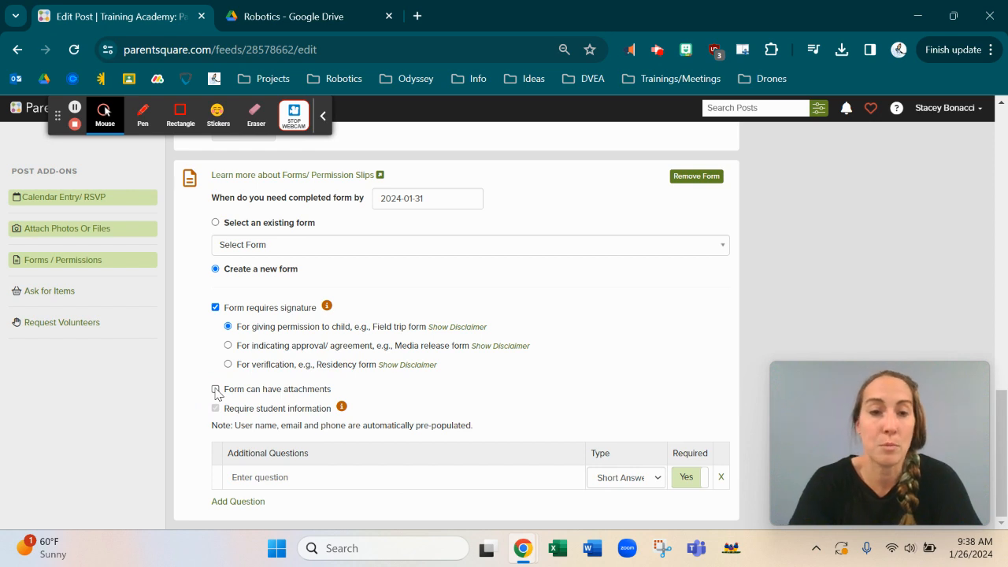
{"action": "left_click", "coordinate": [215, 408]}
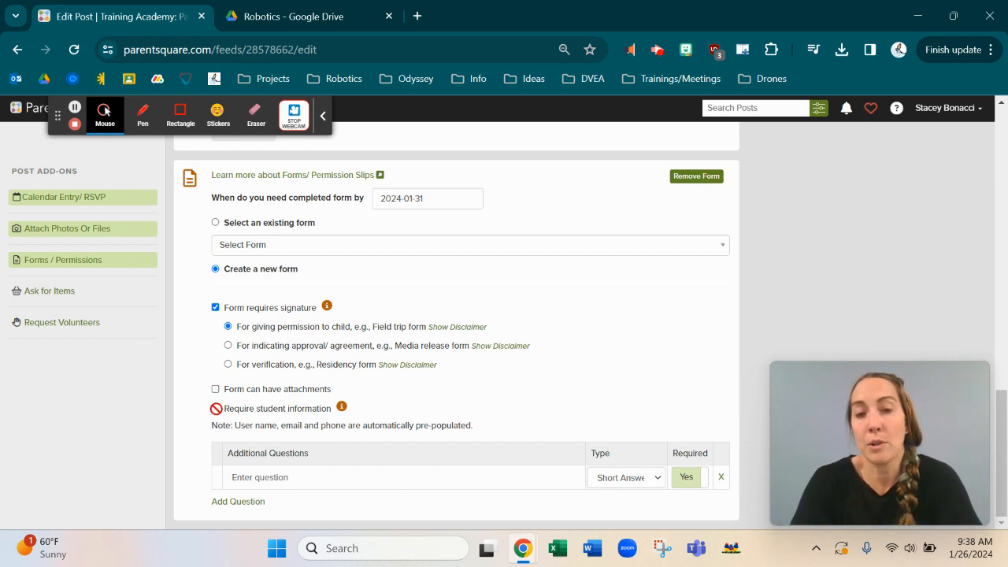
{"action": "mouse_move", "coordinate": [342, 408]}
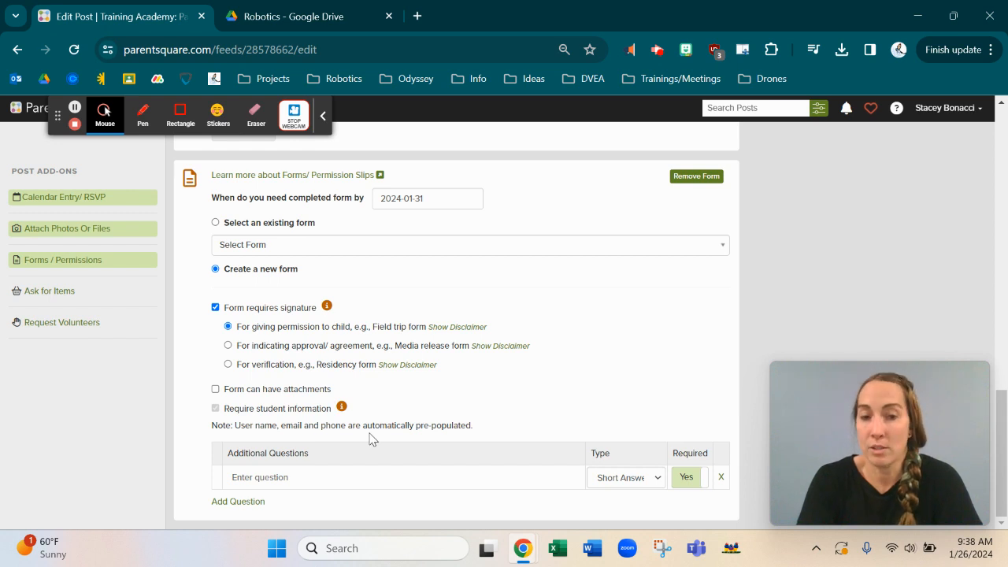
Step: Enter the question 'I give my child permission to attend the field trip?'
{"action": "right_click", "coordinate": [260, 480]}
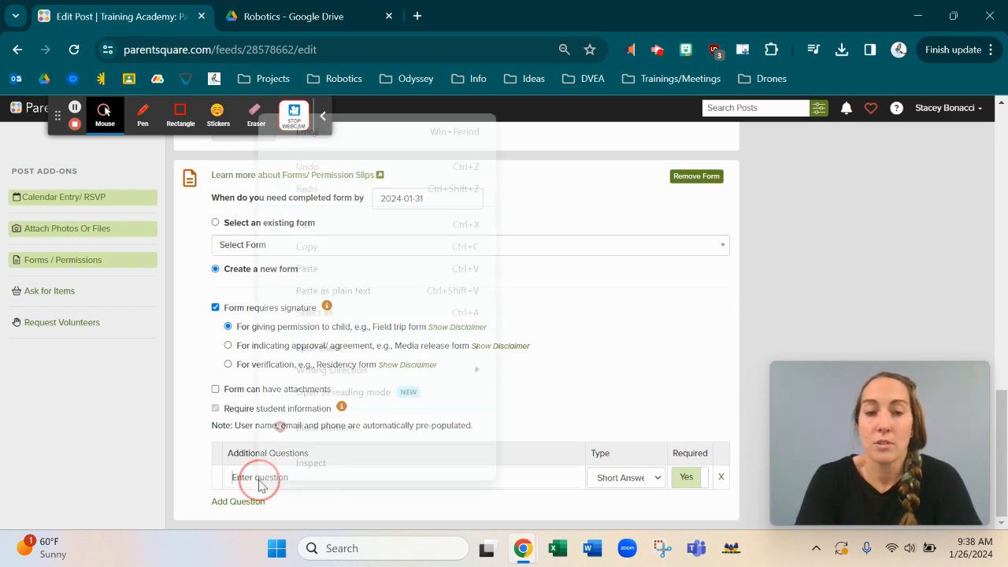
{"action": "left_click", "coordinate": [248, 479]}
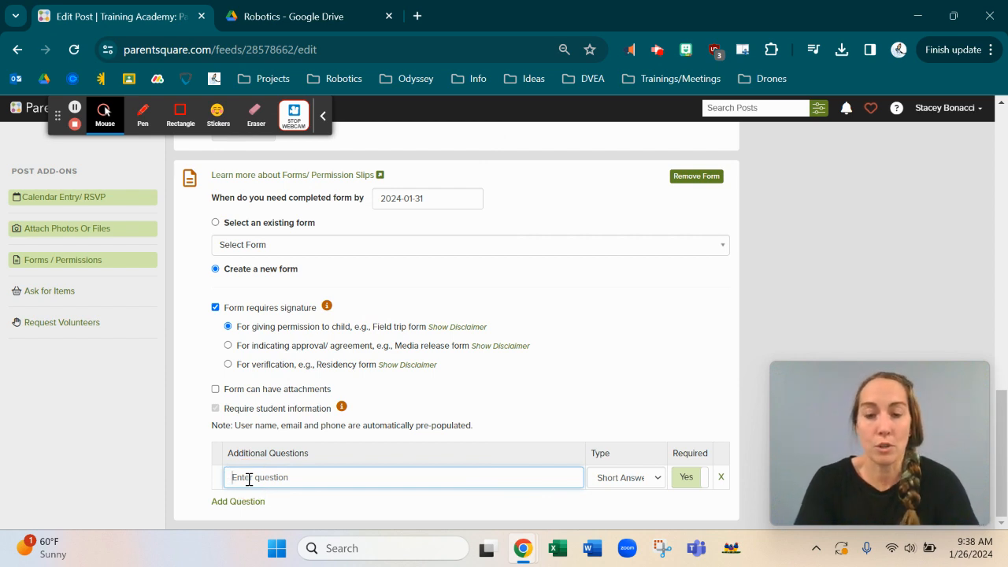
{"action": "type", "text": "I give my"}
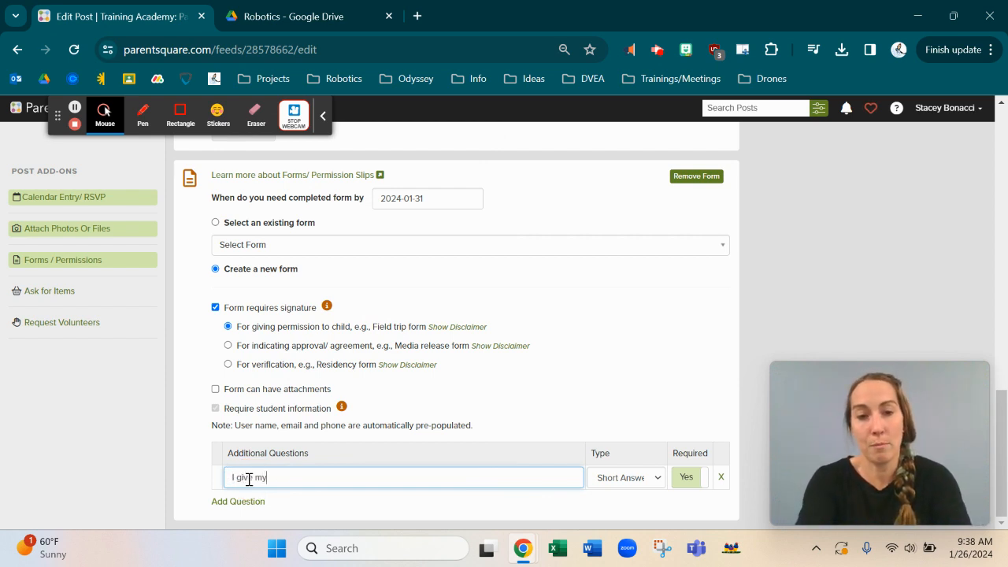
{"action": "type", "text": " child perm"}
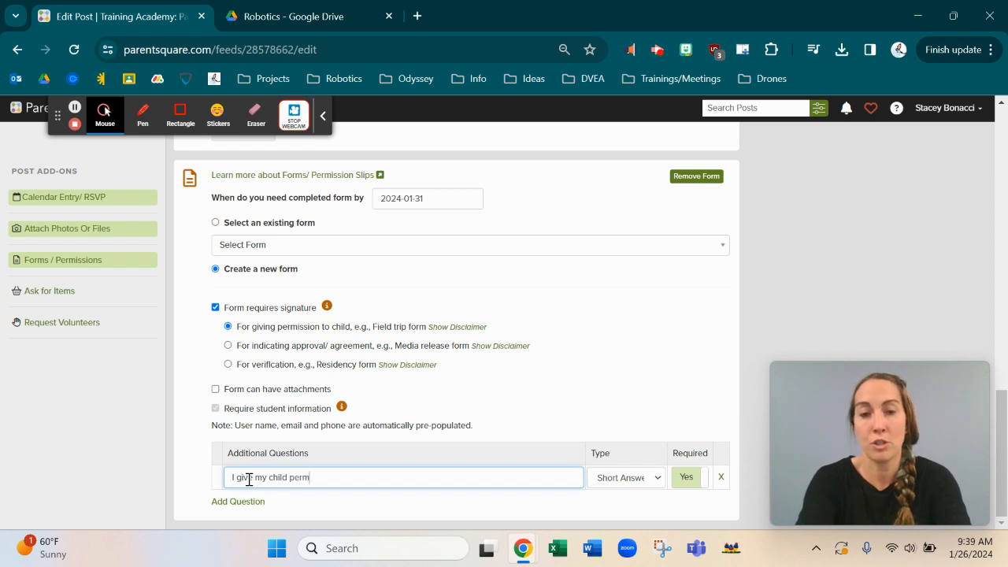
{"action": "type", "text": "ission to atte"}
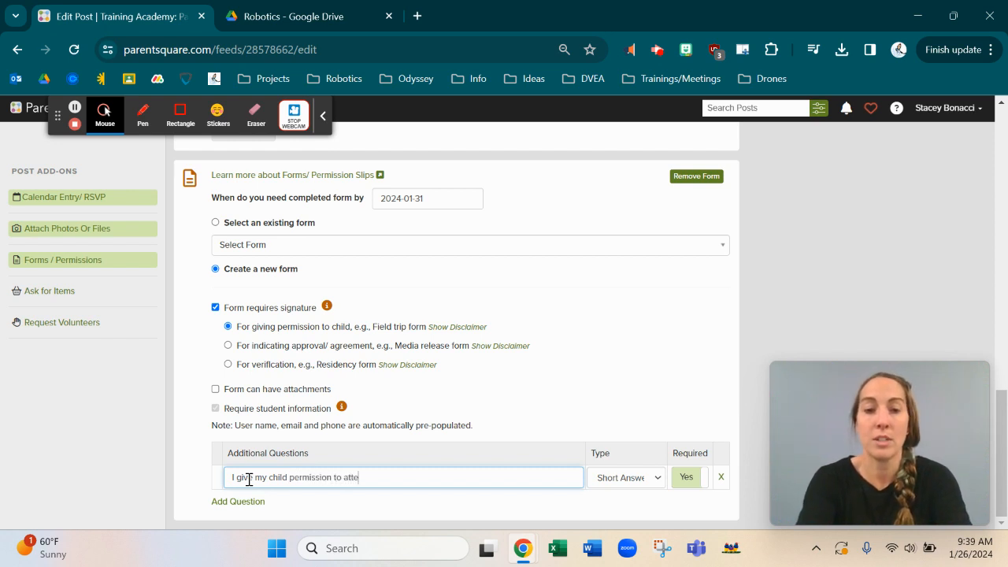
{"action": "type", "text": "nd the fiel"}
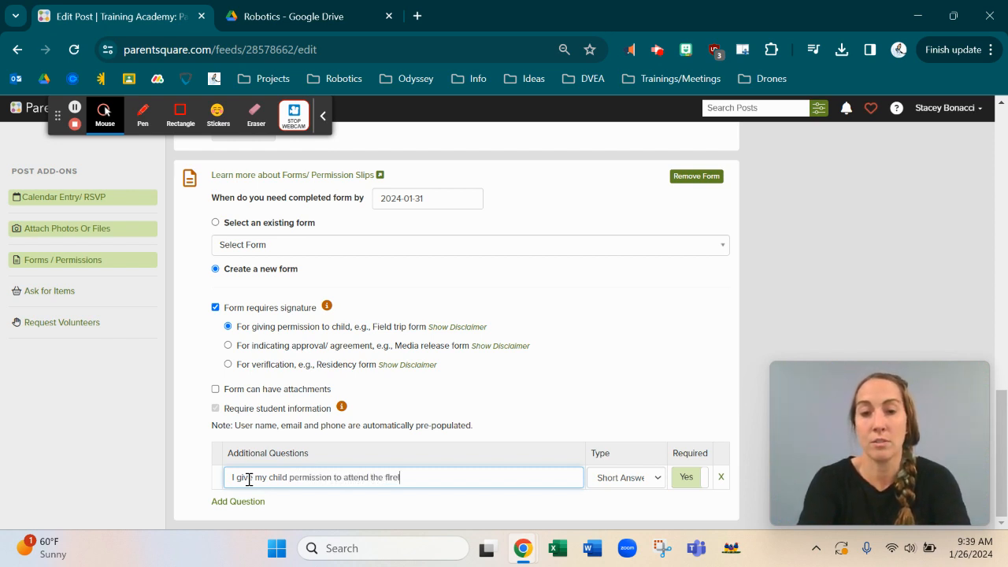
{"action": "key", "text": "BackSpace"}
{"action": "key", "text": "BackSpace"}
{"action": "type", "text": "eld trip"}
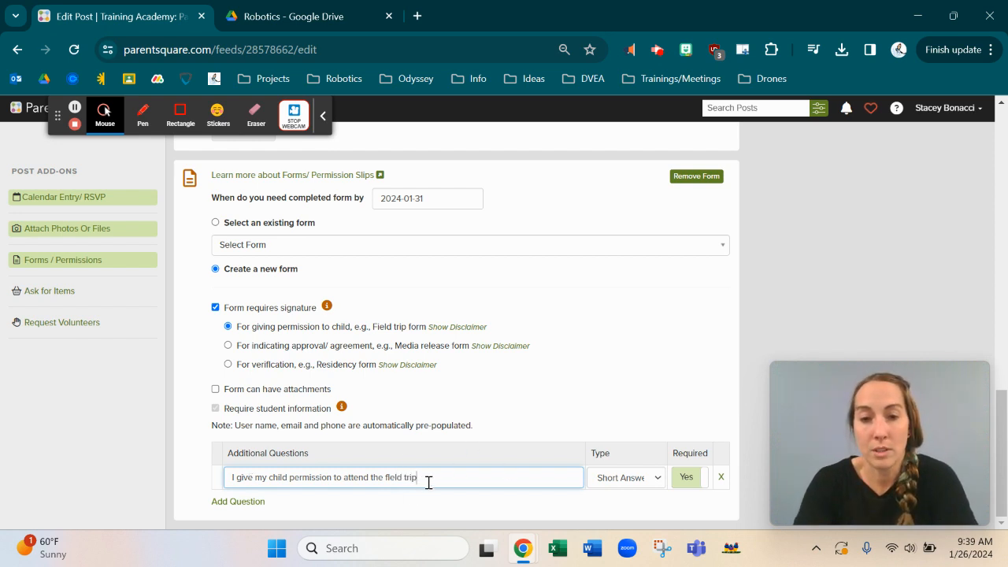
{"action": "type", "text": "?"}
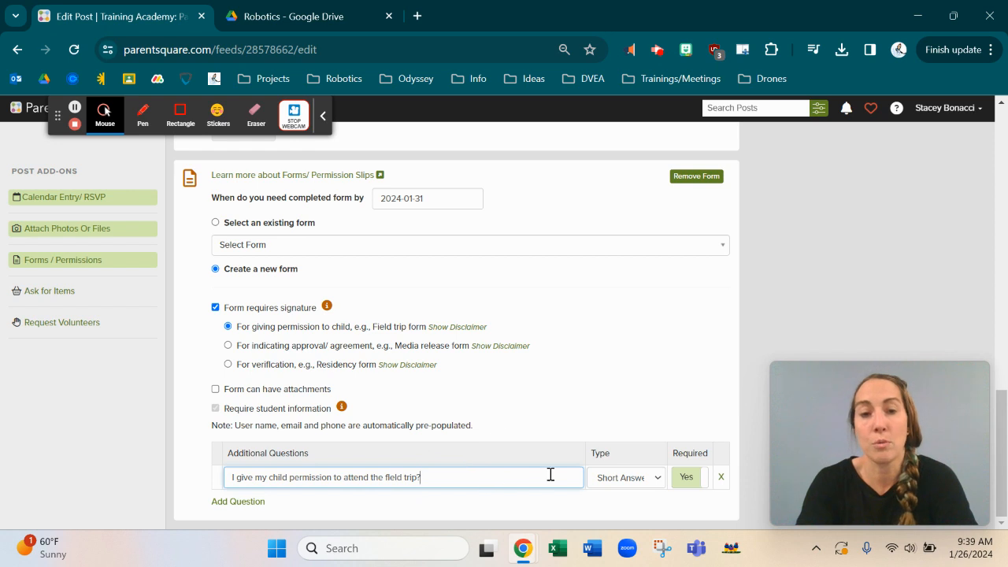
Step: Make it a Select One question with choices Yes and No, then add another question row
{"action": "left_click", "coordinate": [616, 477]}
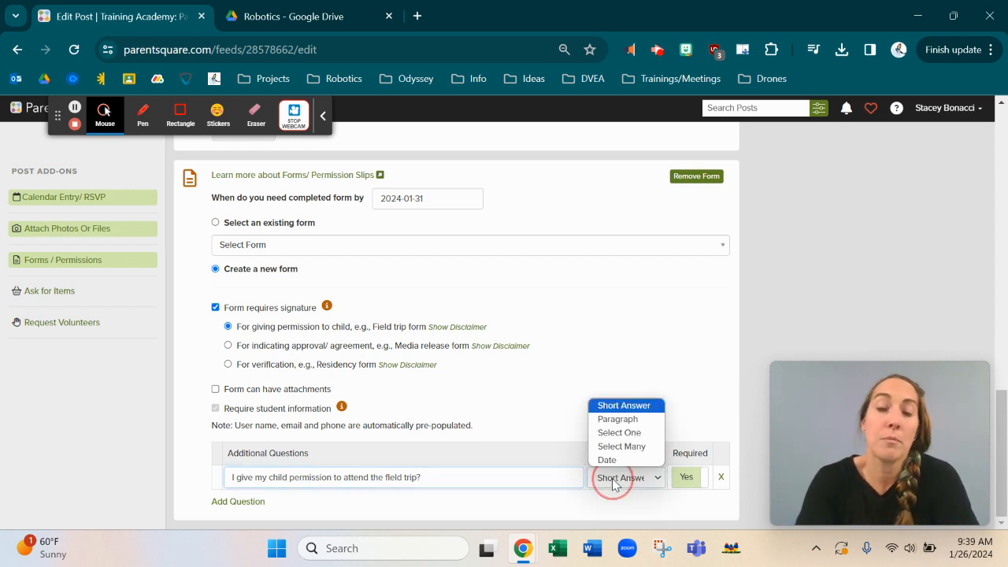
{"action": "left_click", "coordinate": [615, 435]}
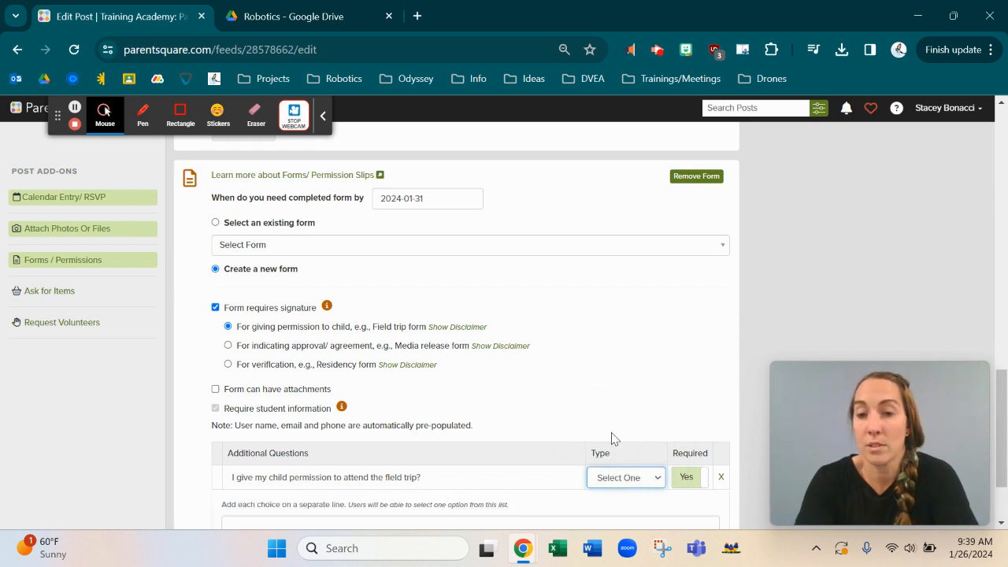
{"action": "scroll", "coordinate": [516, 360], "scroll_direction": "down", "scroll_amount": 2}
{"action": "left_click", "coordinate": [321, 424]}
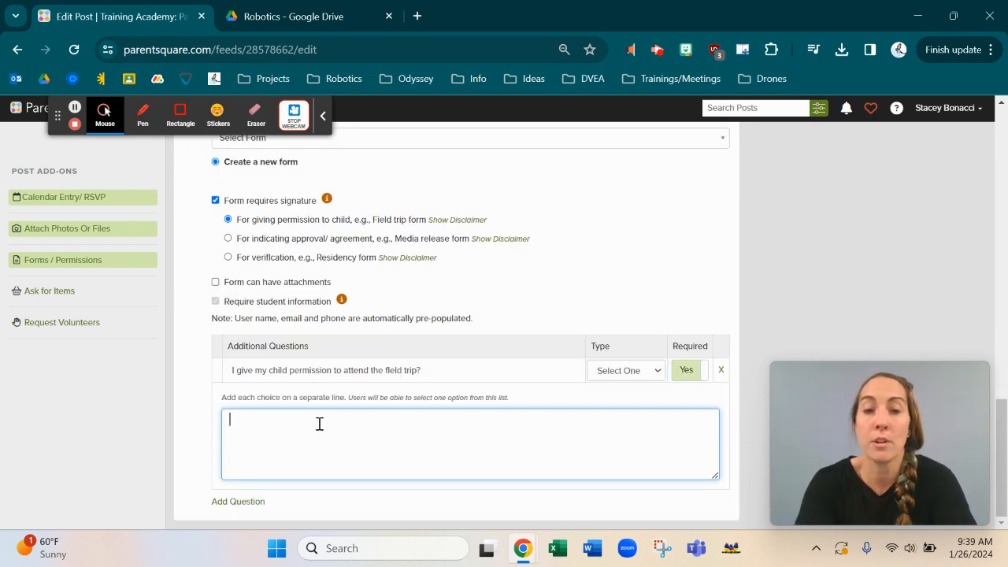
{"action": "type", "text": "Yes"}
{"action": "key", "text": "Return"}
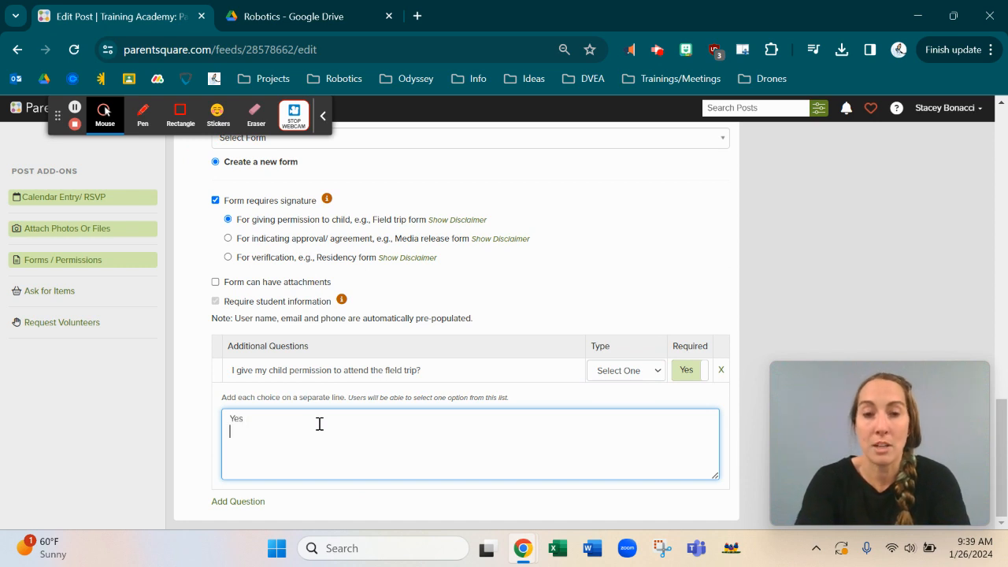
{"action": "type", "text": "No"}
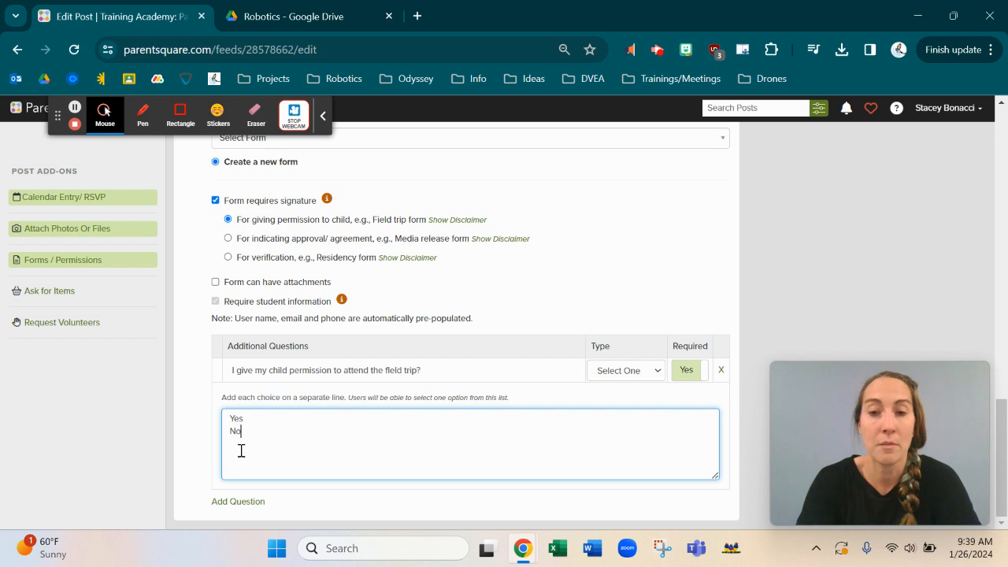
{"action": "left_click", "coordinate": [186, 462]}
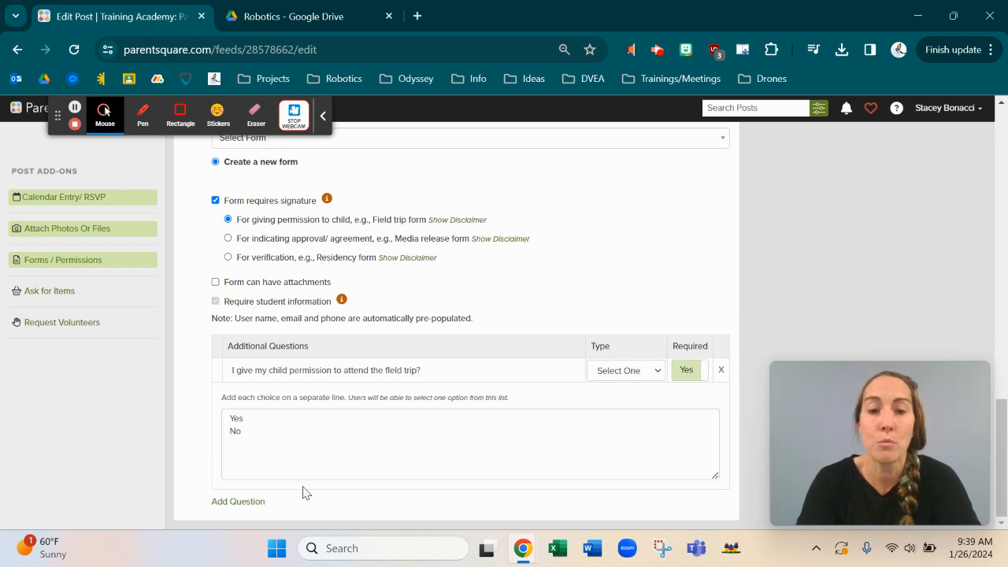
{"action": "left_click", "coordinate": [236, 502]}
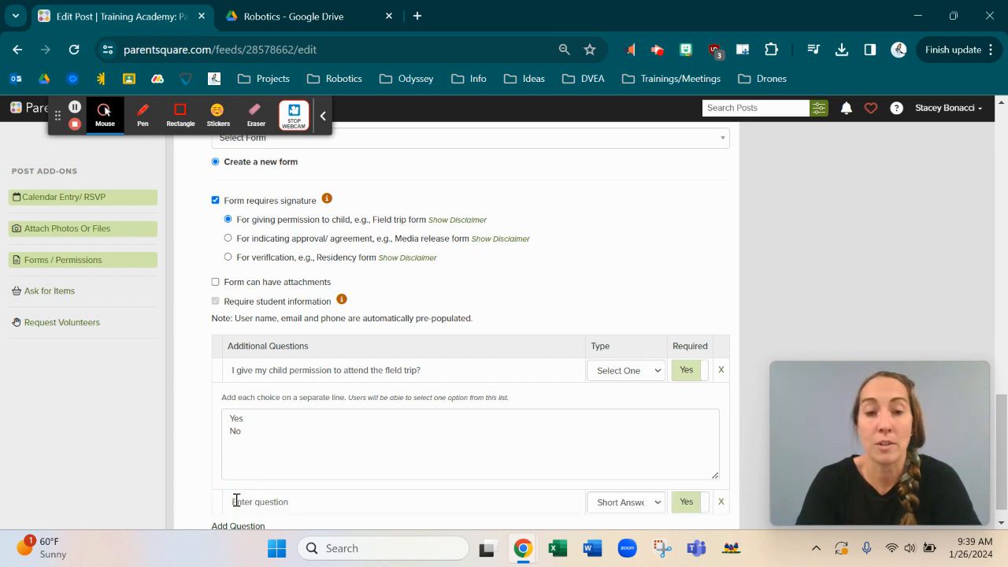
Step: Add an optional short-answer question 'Allergies?'
{"action": "scroll", "coordinate": [236, 501], "scroll_direction": "down", "scroll_amount": 1}
{"action": "left_click", "coordinate": [255, 480]}
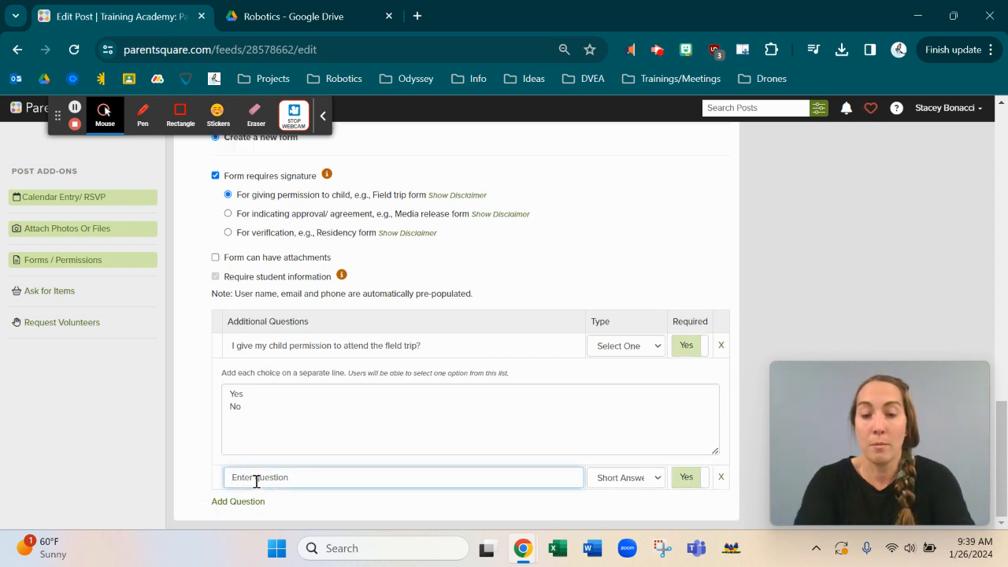
{"action": "type", "text": "Allergies"}
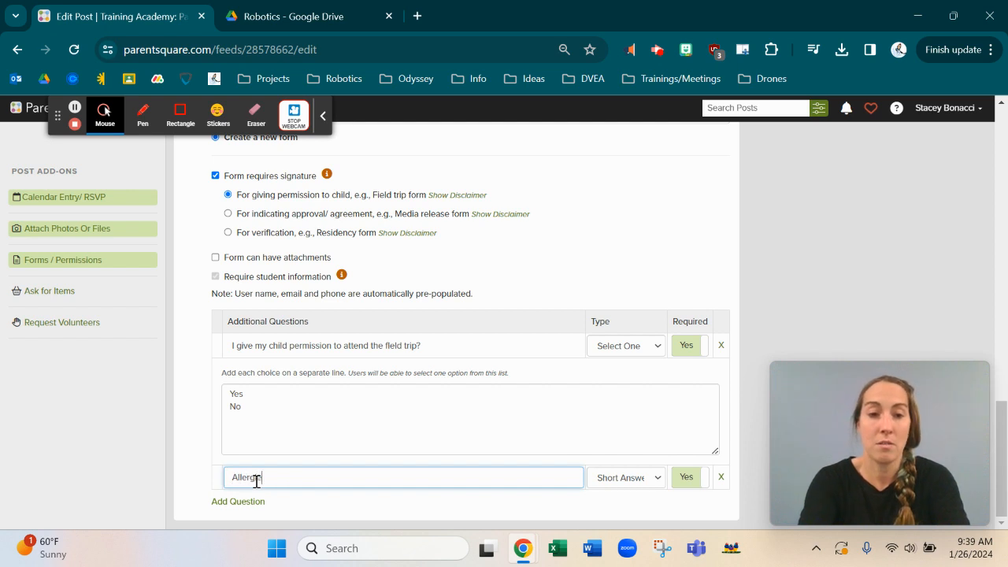
{"action": "type", "text": "?"}
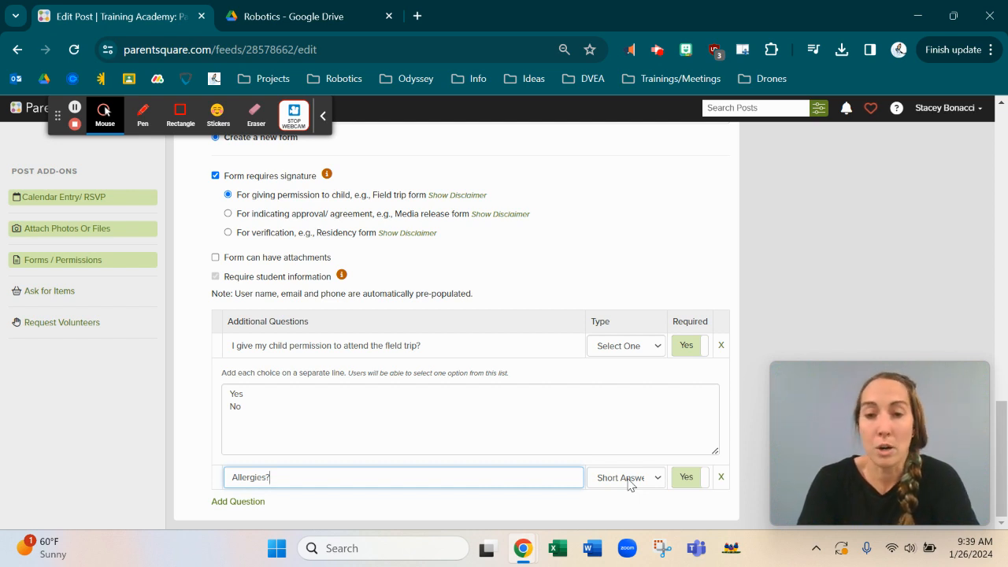
{"action": "left_click", "coordinate": [688, 478]}
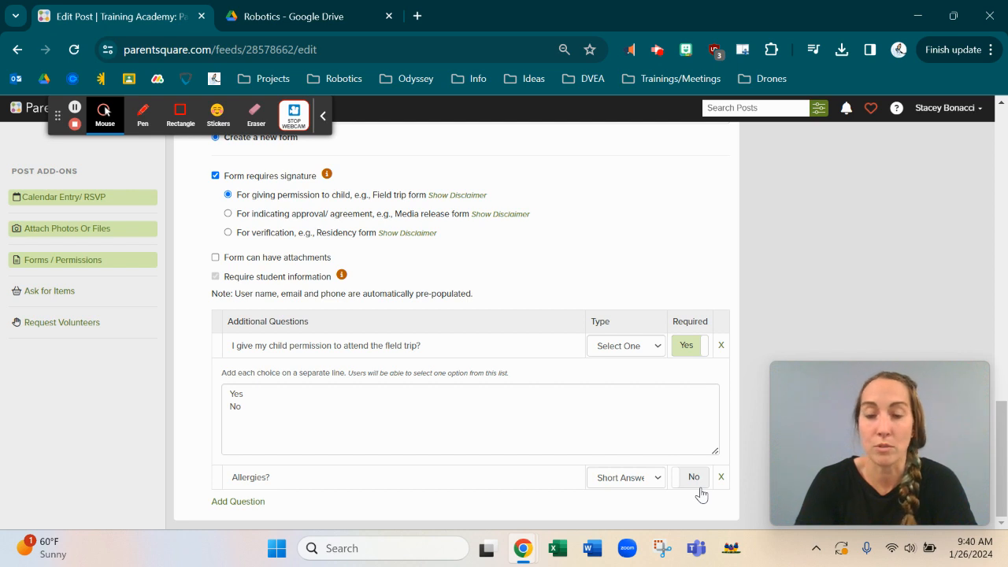
Step: Add a third question of type Date and begin its text 'What date is this on'
{"action": "left_click", "coordinate": [237, 502]}
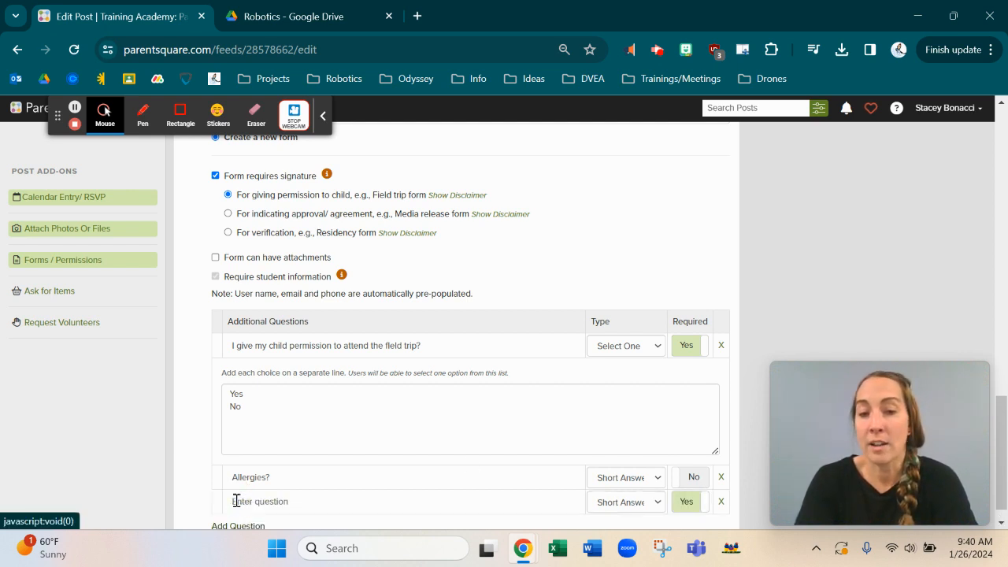
{"action": "scroll", "coordinate": [239, 499], "scroll_direction": "down", "scroll_amount": 1}
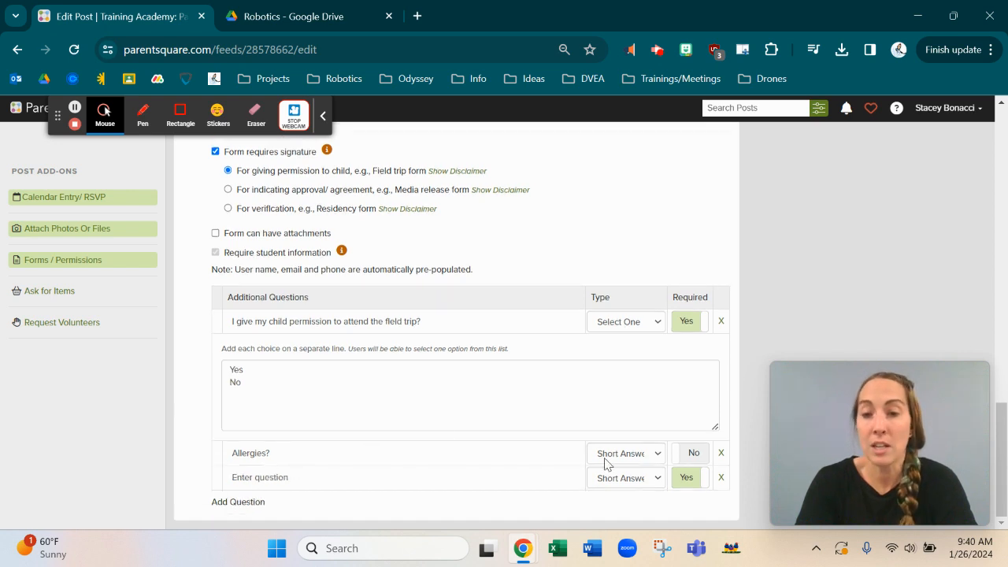
{"action": "left_click", "coordinate": [630, 482]}
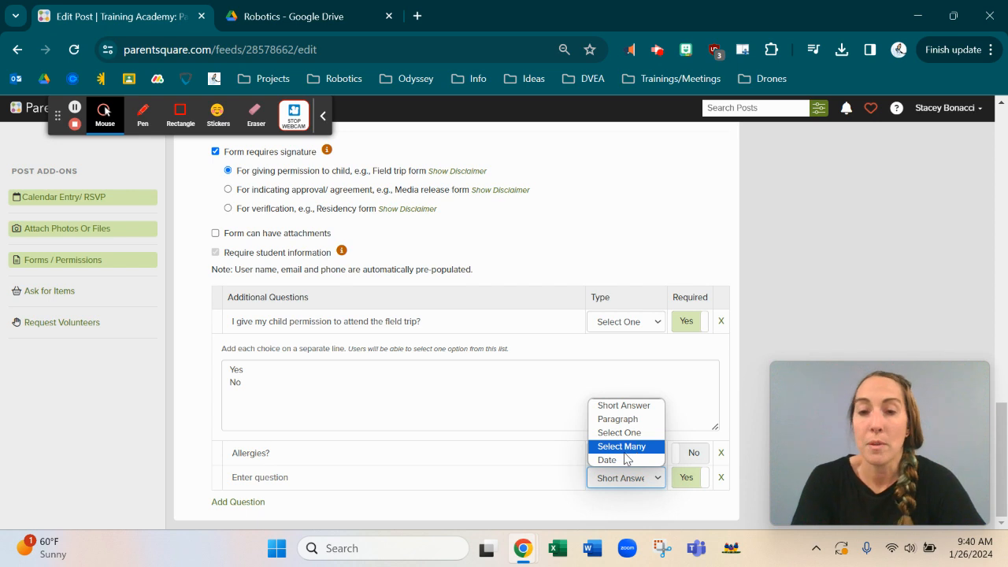
{"action": "left_click", "coordinate": [620, 462]}
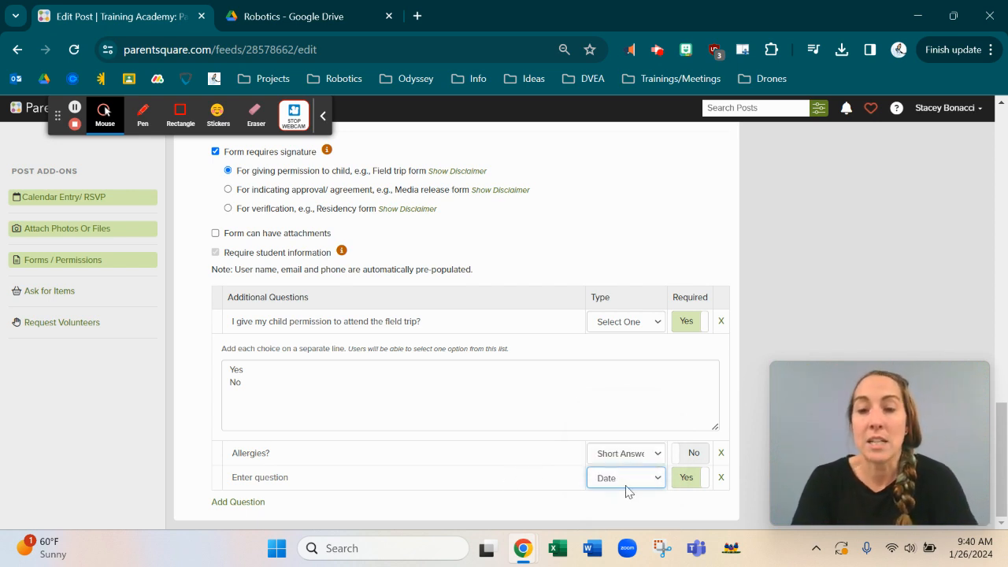
{"action": "right_click", "coordinate": [358, 480]}
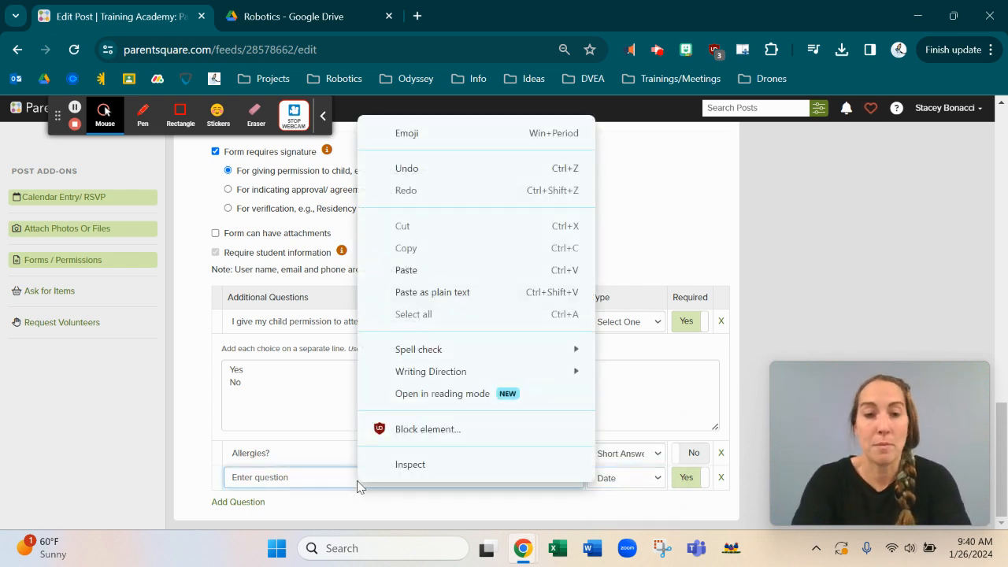
{"action": "left_click", "coordinate": [301, 475]}
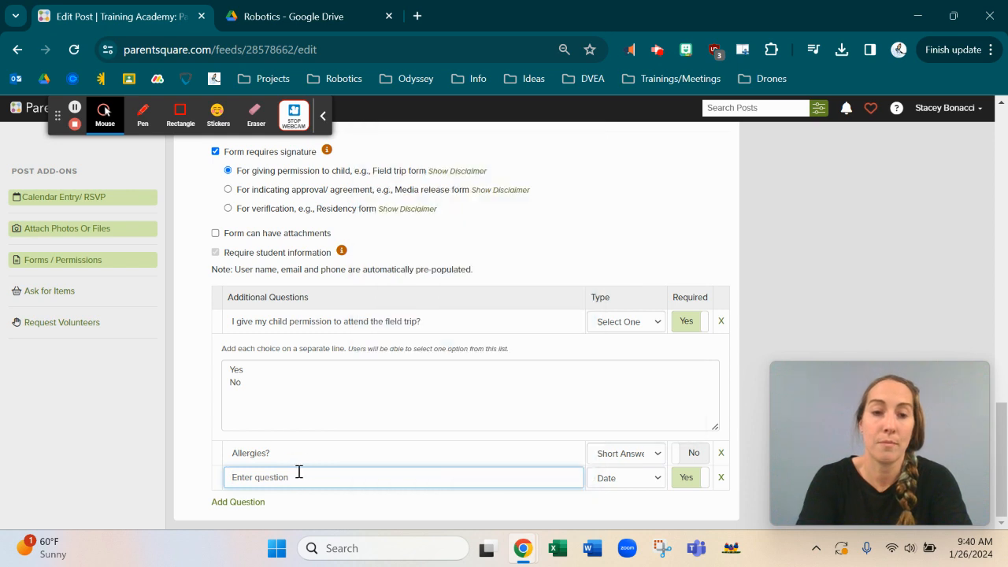
{"action": "type", "text": "What date is this on"}
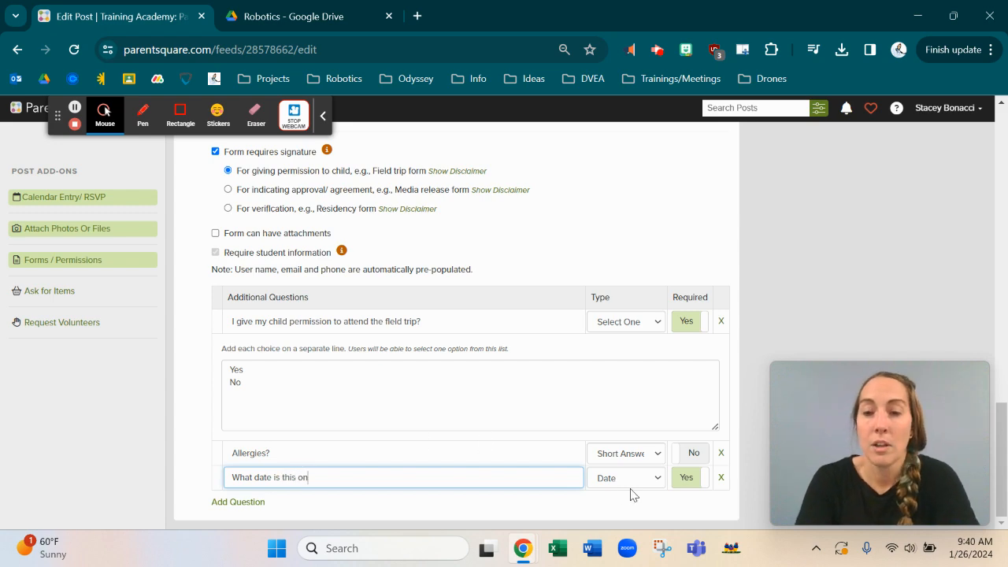
{"action": "scroll", "coordinate": [606, 424], "scroll_direction": "up", "scroll_amount": 4}
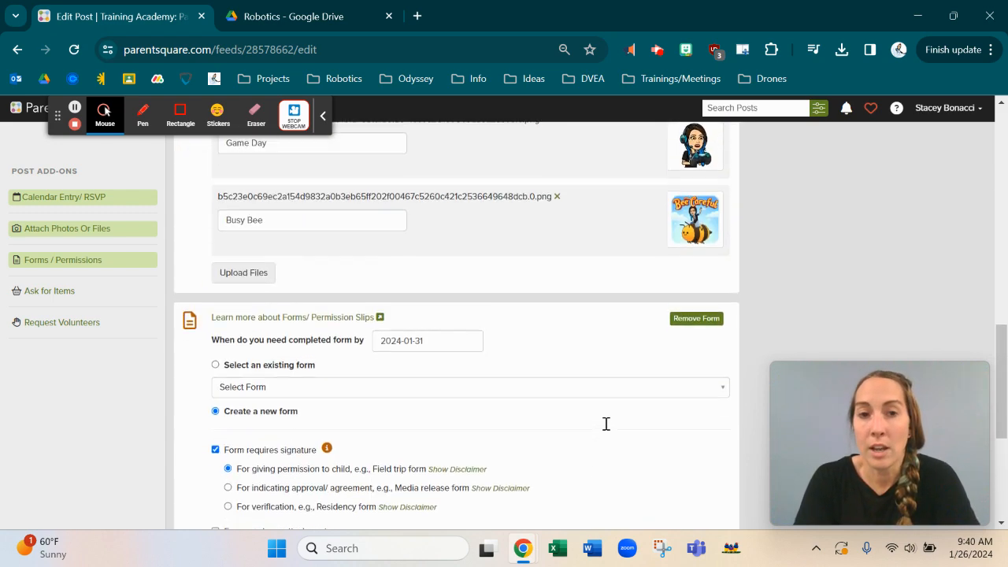
{"action": "scroll", "coordinate": [606, 430], "scroll_direction": "down", "scroll_amount": 5}
{"action": "scroll", "coordinate": [605, 430], "scroll_direction": "up", "scroll_amount": 15}
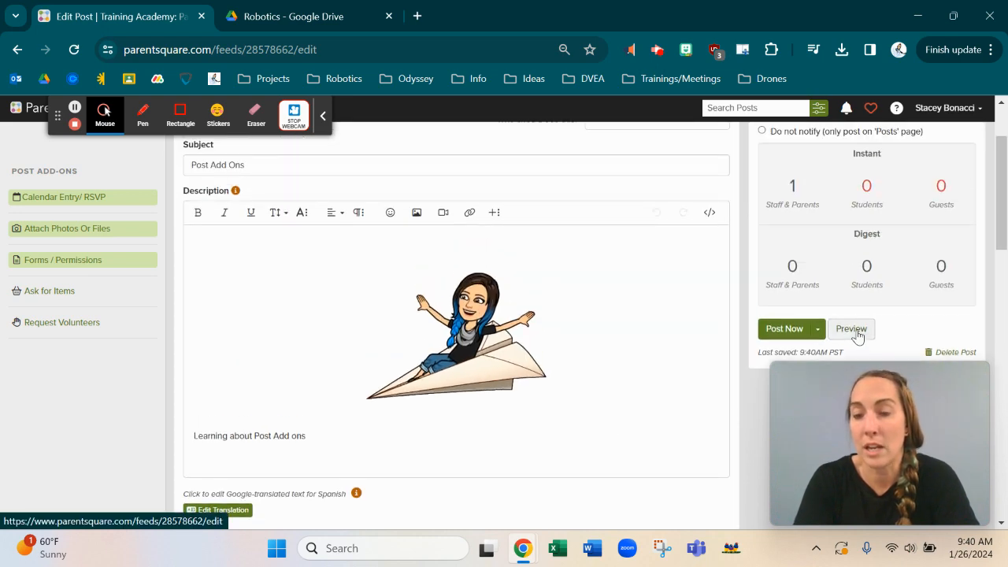
{"action": "left_click", "coordinate": [855, 333]}
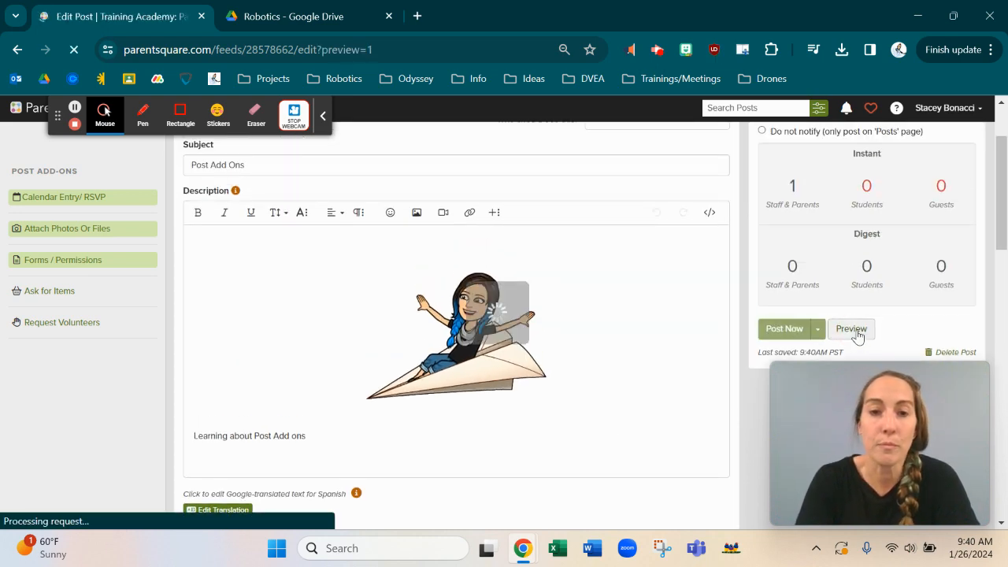
{"action": "scroll", "coordinate": [427, 333], "scroll_direction": "down", "scroll_amount": 10}
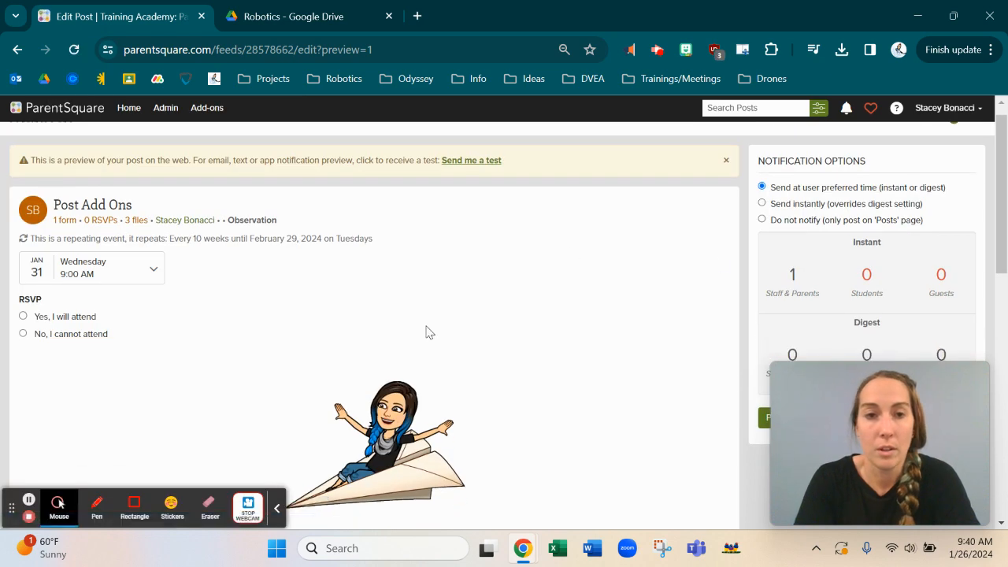
{"action": "scroll", "coordinate": [428, 333], "scroll_direction": "down", "scroll_amount": 1}
{"action": "scroll", "coordinate": [428, 333], "scroll_direction": "up", "scroll_amount": 2}
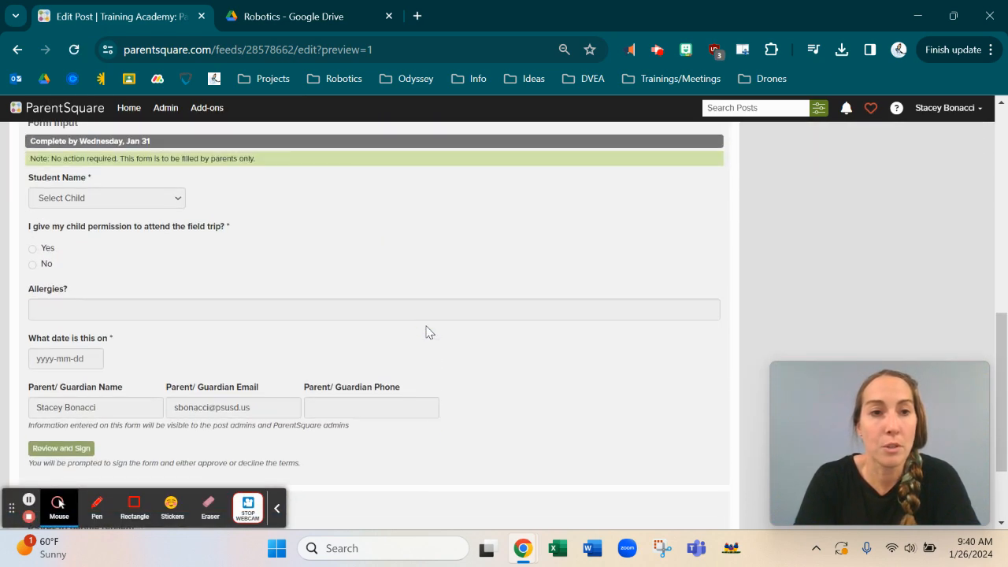
{"action": "scroll", "coordinate": [427, 333], "scroll_direction": "up", "scroll_amount": 5}
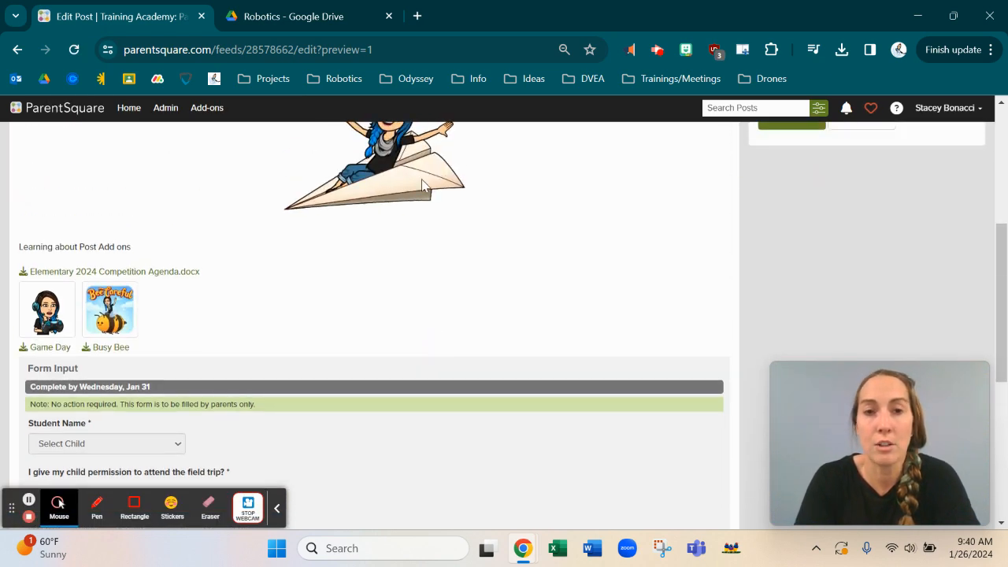
{"action": "scroll", "coordinate": [146, 402], "scroll_direction": "down", "scroll_amount": 4}
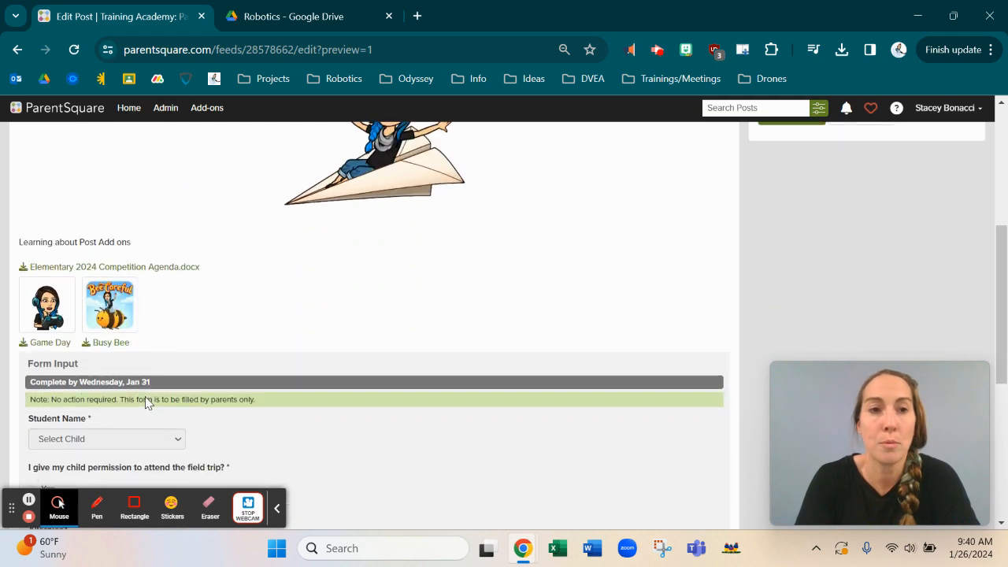
{"action": "scroll", "coordinate": [145, 403], "scroll_direction": "down", "scroll_amount": 3}
{"action": "scroll", "coordinate": [146, 401], "scroll_direction": "up", "scroll_amount": 1}
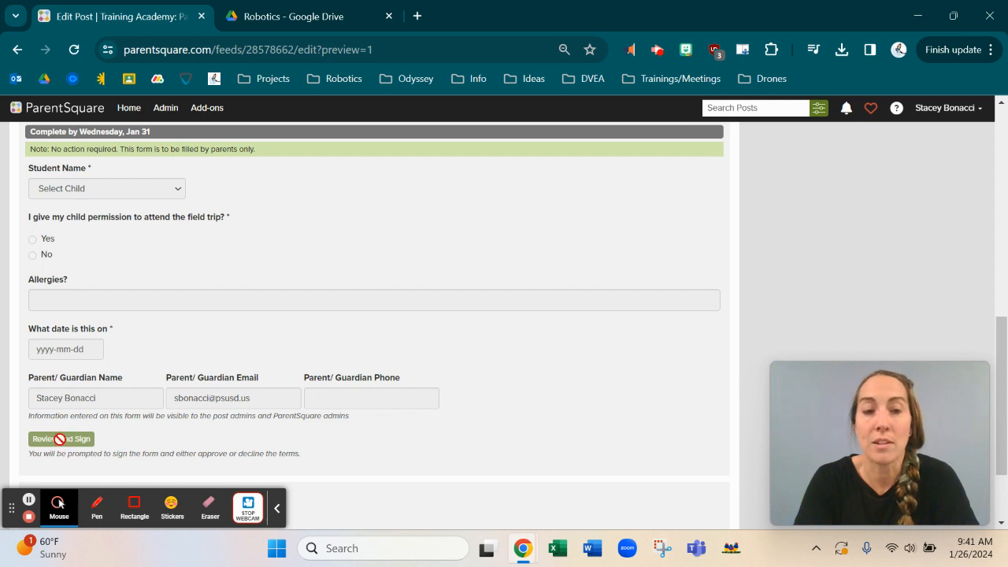
{"action": "scroll", "coordinate": [247, 438], "scroll_direction": "down", "scroll_amount": 2}
{"action": "scroll", "coordinate": [247, 444], "scroll_direction": "up", "scroll_amount": 2}
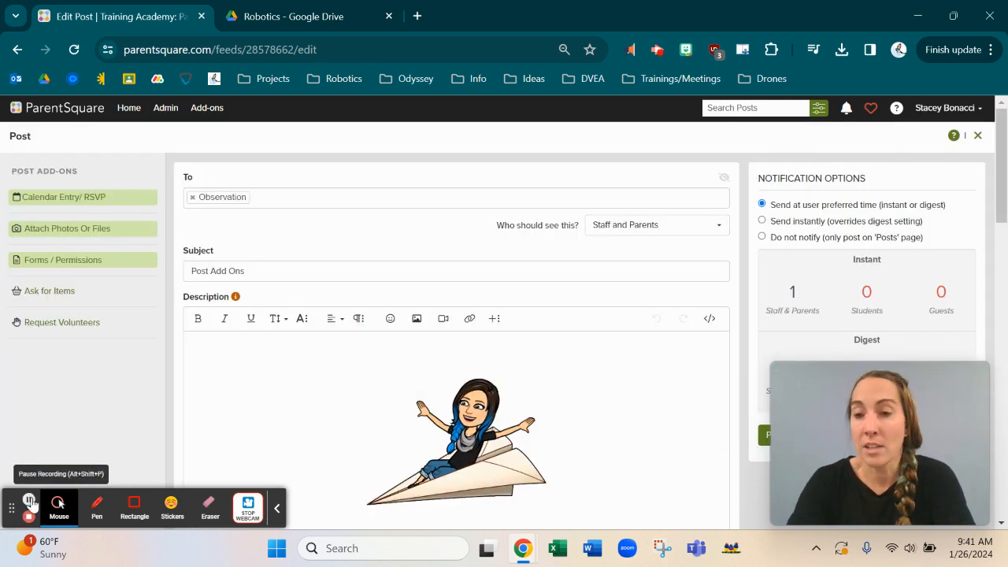
Step: Add an Ask for Items wish list titled 'Game Party' with items needed by 2024-01-31
{"action": "left_click", "coordinate": [45, 291]}
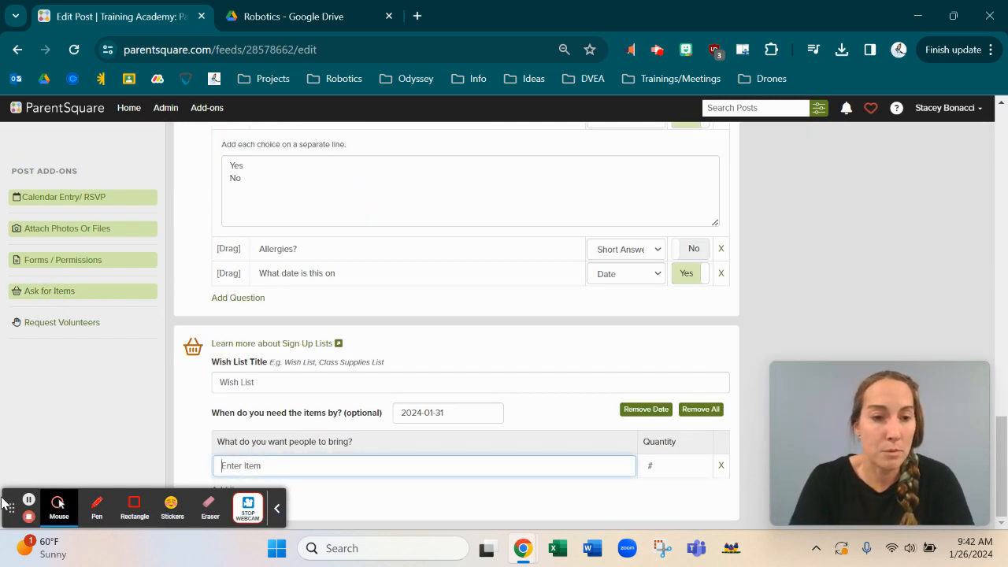
{"action": "left_click_drag", "start_coordinate": [14, 510], "coordinate": [719, 156]}
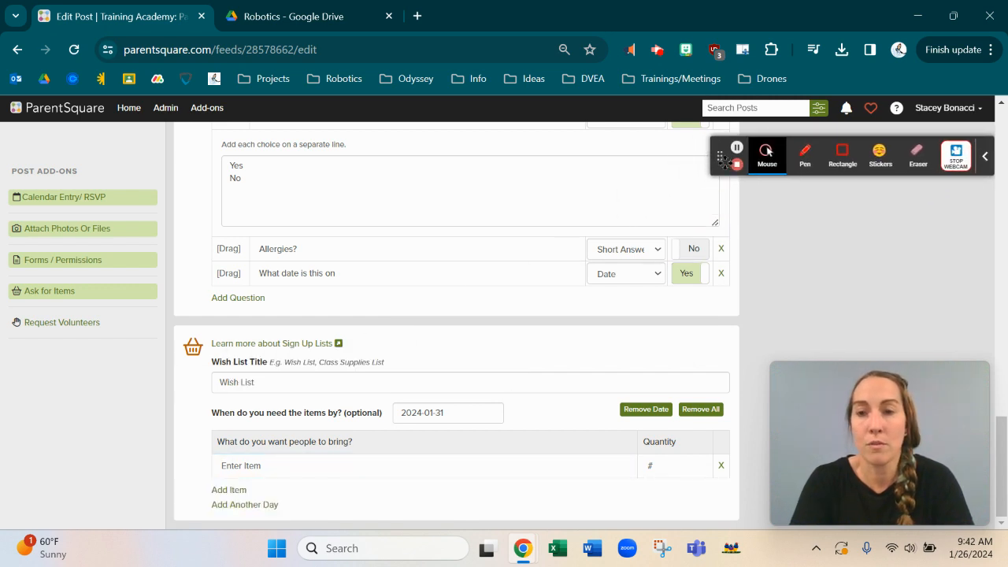
{"action": "left_click", "coordinate": [259, 376]}
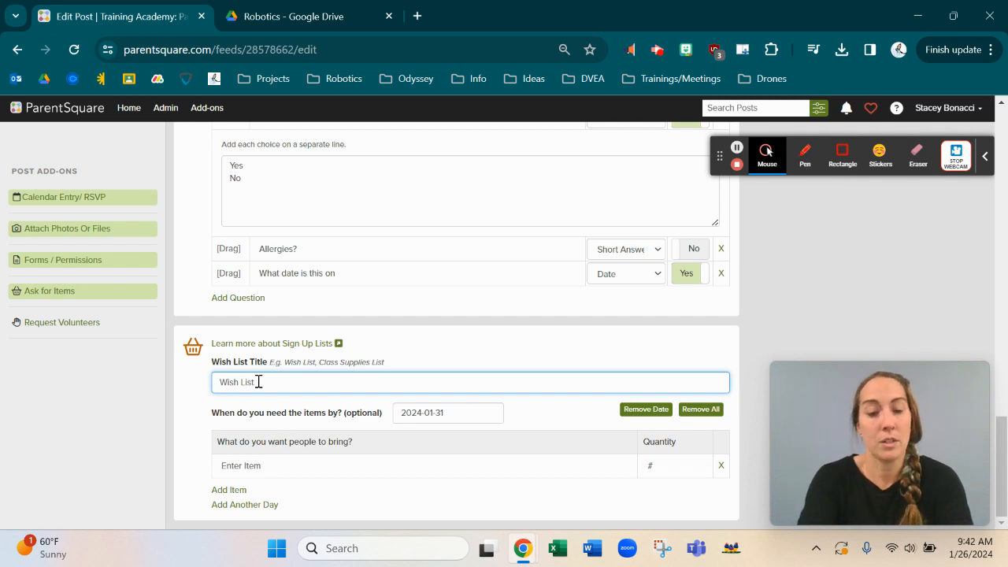
{"action": "type", "text": "Game Party"}
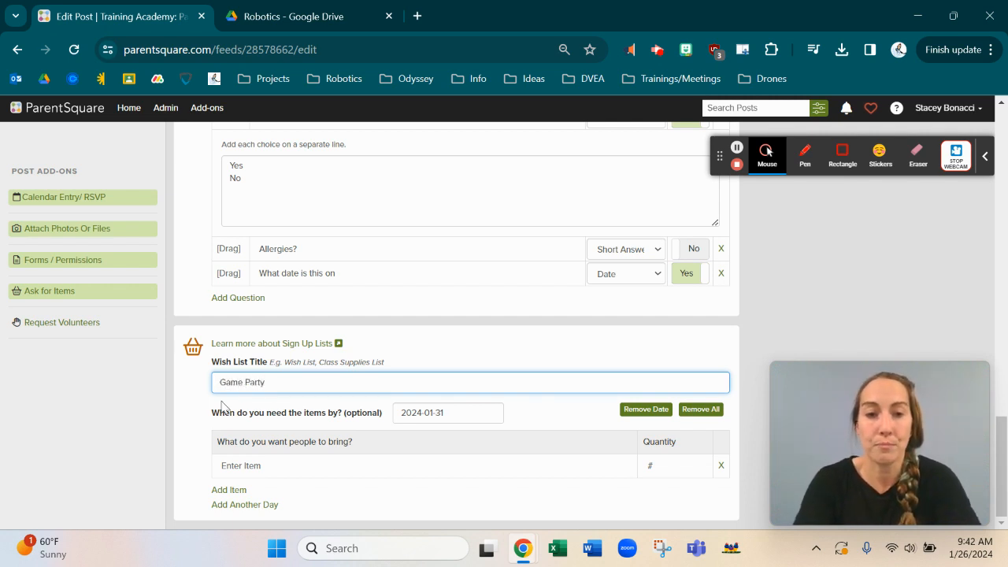
{"action": "left_click", "coordinate": [457, 412]}
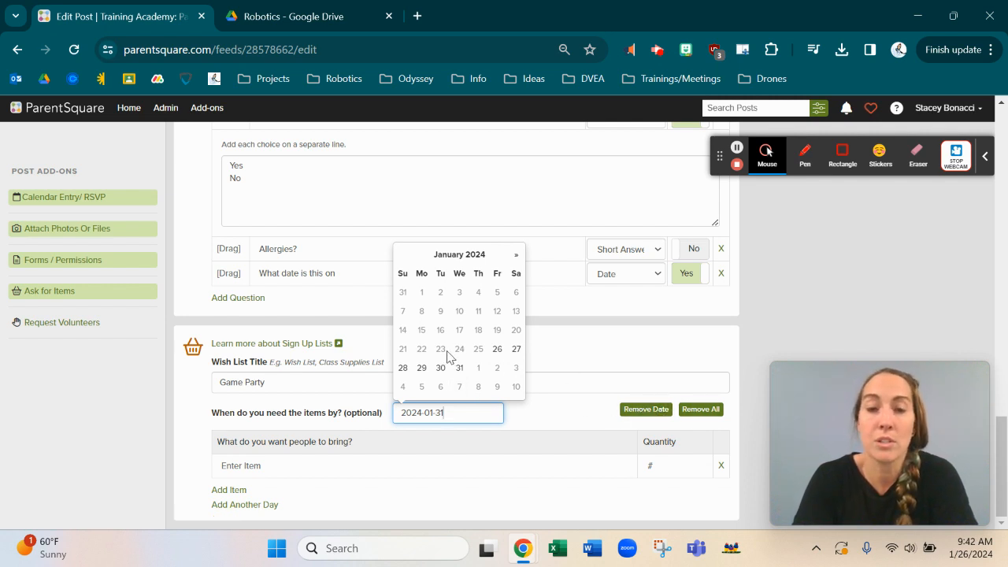
{"action": "left_click", "coordinate": [459, 368]}
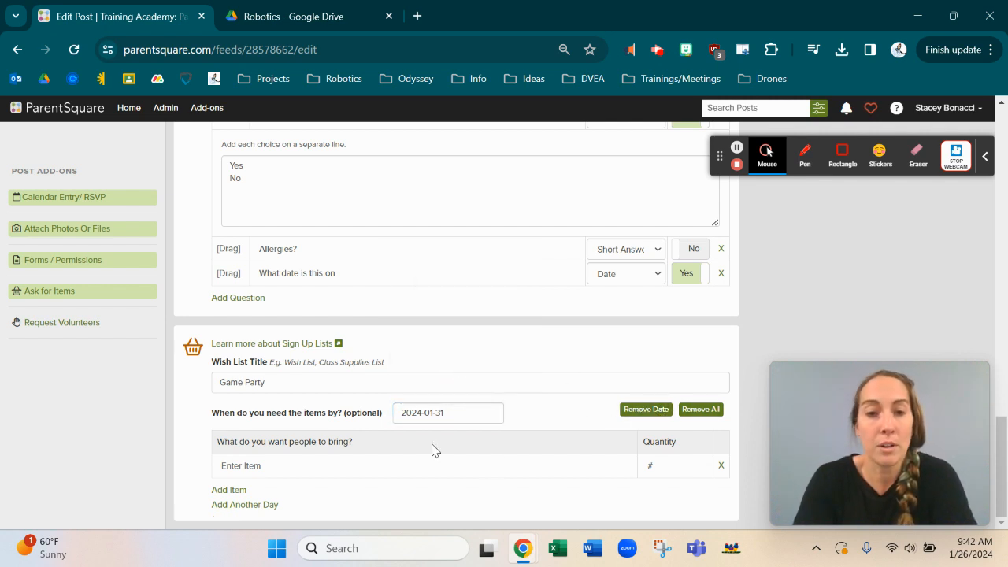
Step: List Juice boxes and Chips as wish list items, each with quantity 36
{"action": "right_click", "coordinate": [258, 465]}
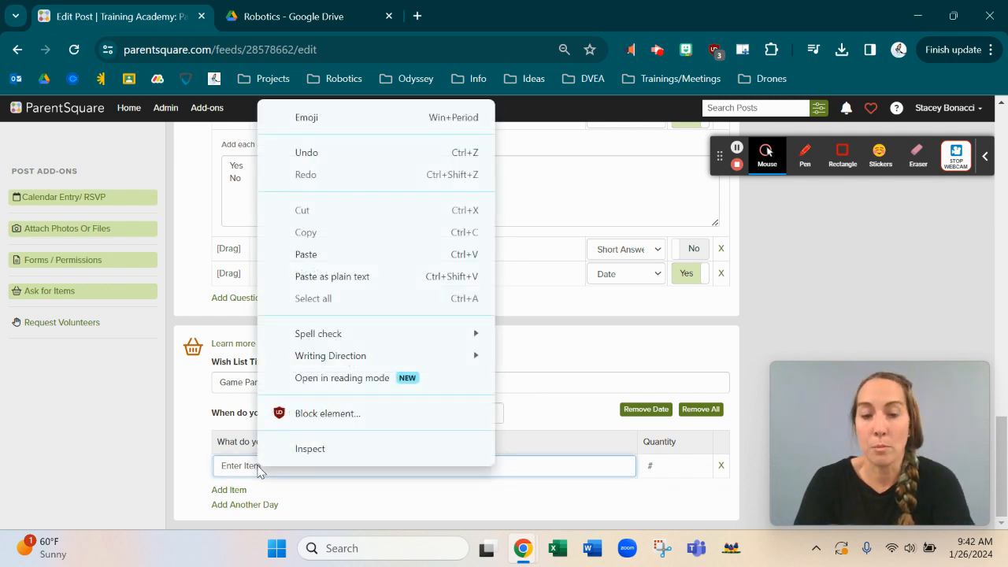
{"action": "left_click", "coordinate": [244, 465]}
{"action": "type", "text": "-"}
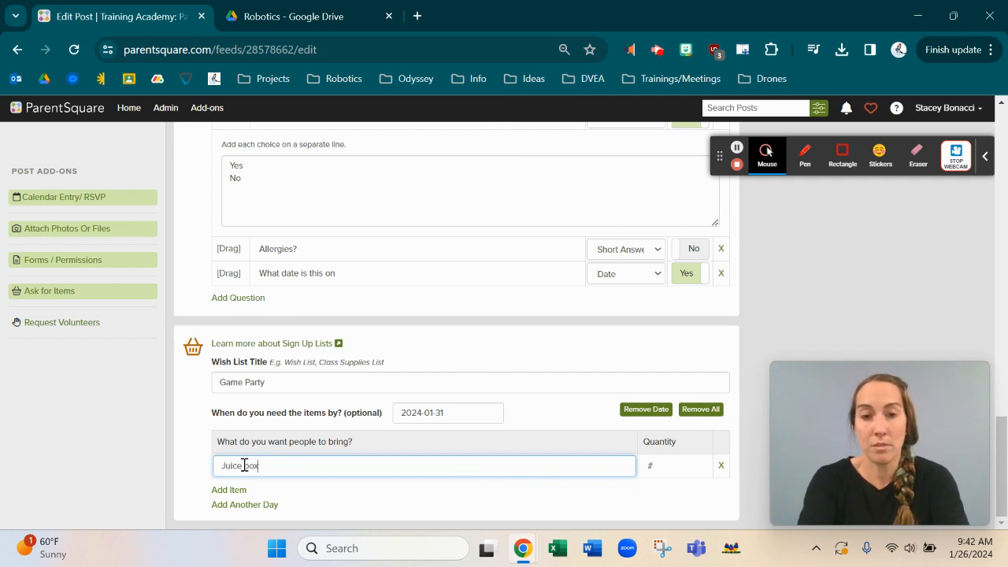
{"action": "left_click", "coordinate": [675, 467]}
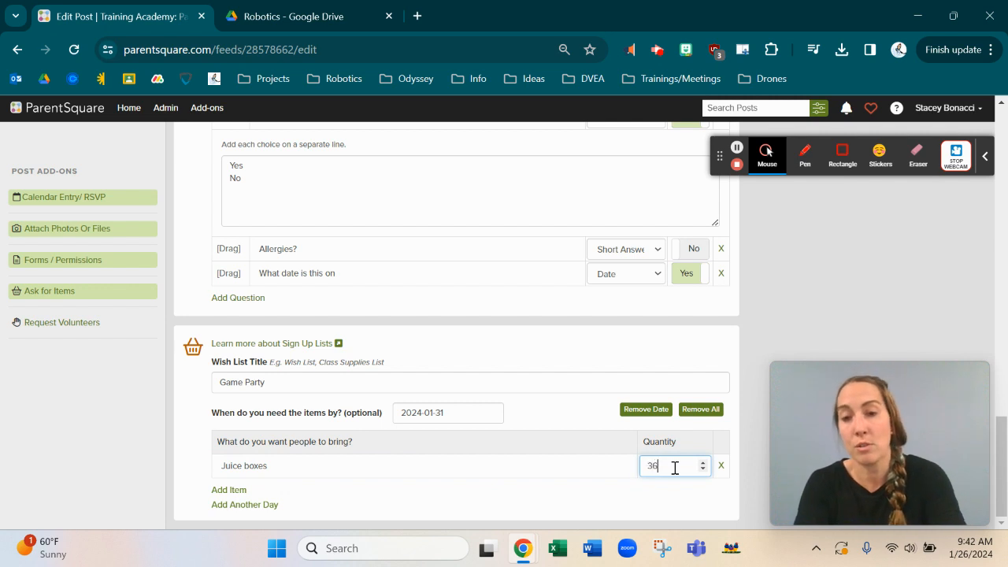
{"action": "left_click", "coordinate": [618, 506]}
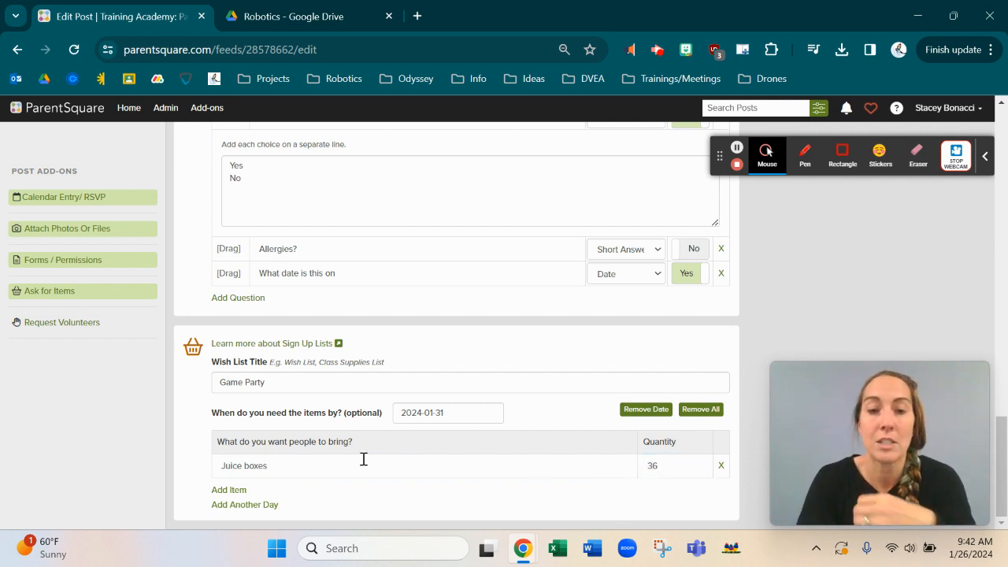
{"action": "left_click", "coordinate": [226, 490]}
{"action": "left_click", "coordinate": [239, 491]}
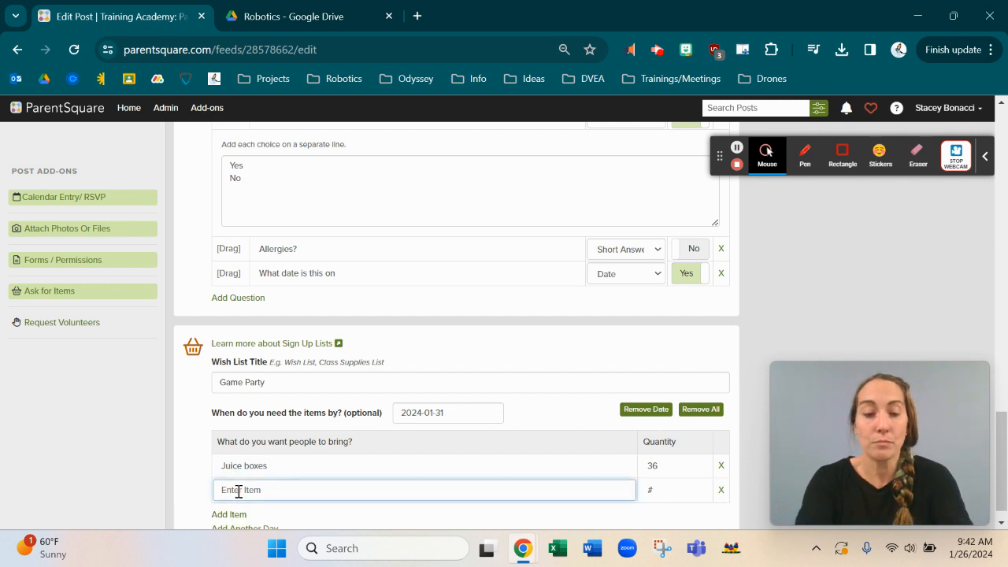
{"action": "type", "text": "Chips"}
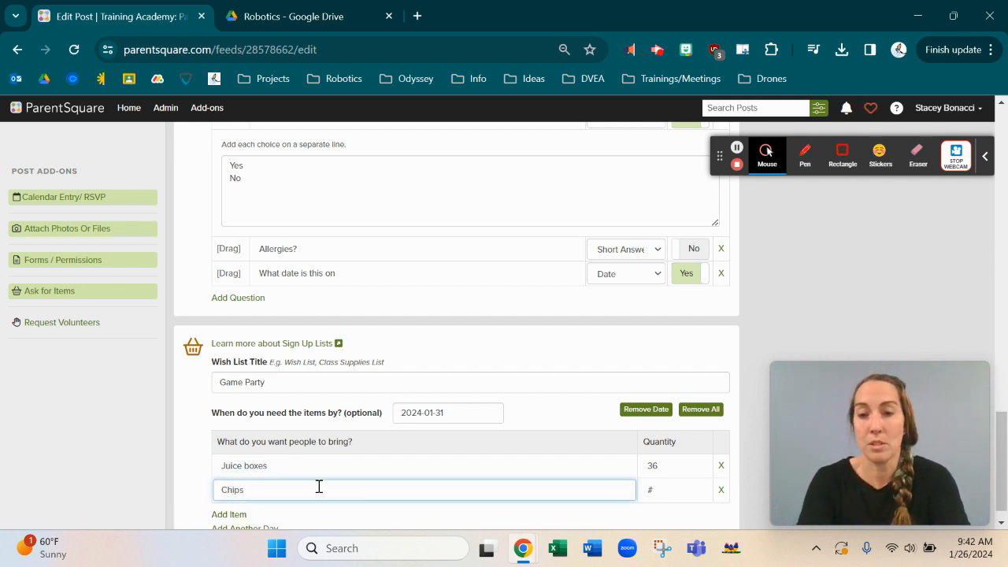
{"action": "left_click", "coordinate": [677, 487]}
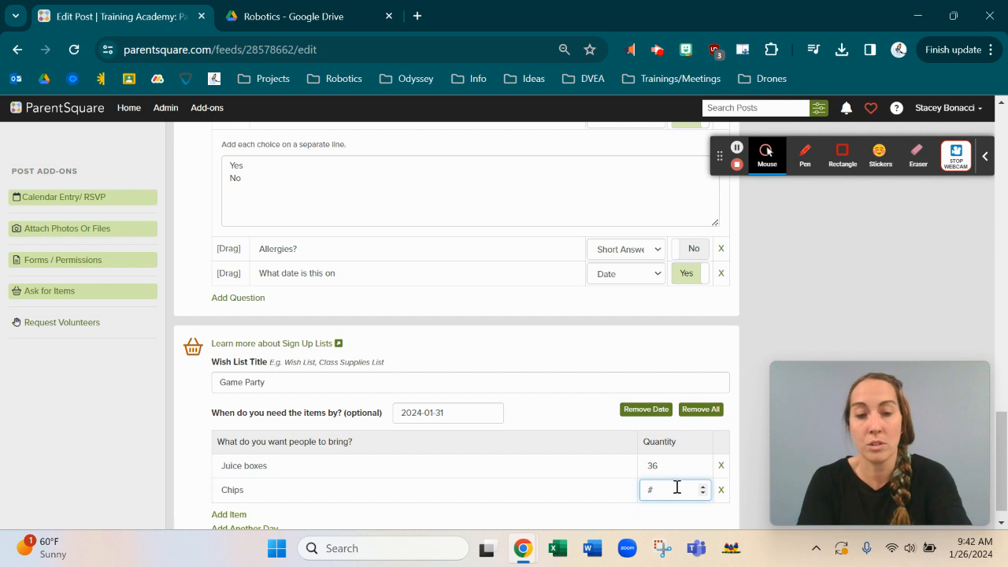
{"action": "type", "text": "36"}
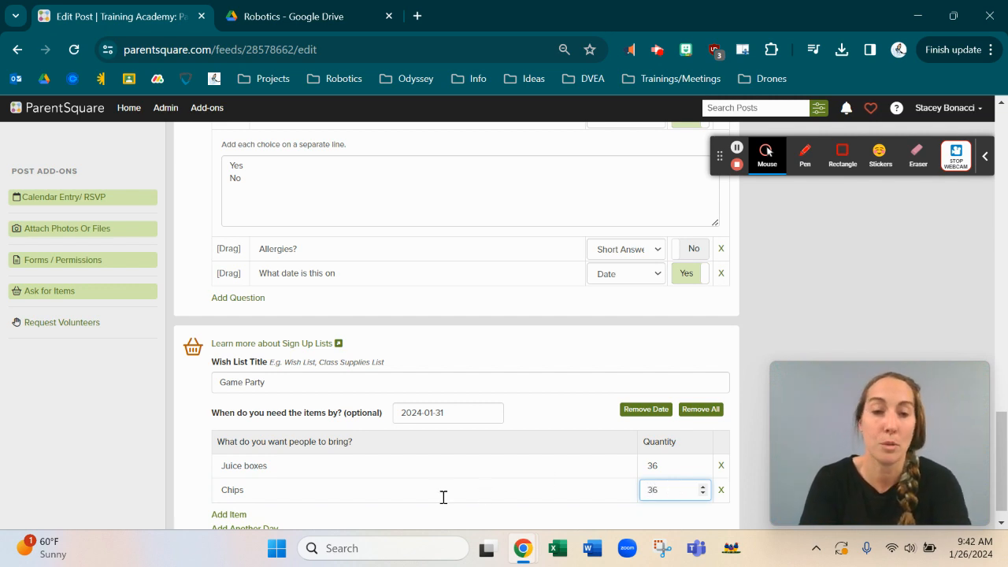
Step: Add a third wish list item, Guess Who?, with quantity 2
{"action": "left_click", "coordinate": [227, 514]}
{"action": "left_click", "coordinate": [237, 518]}
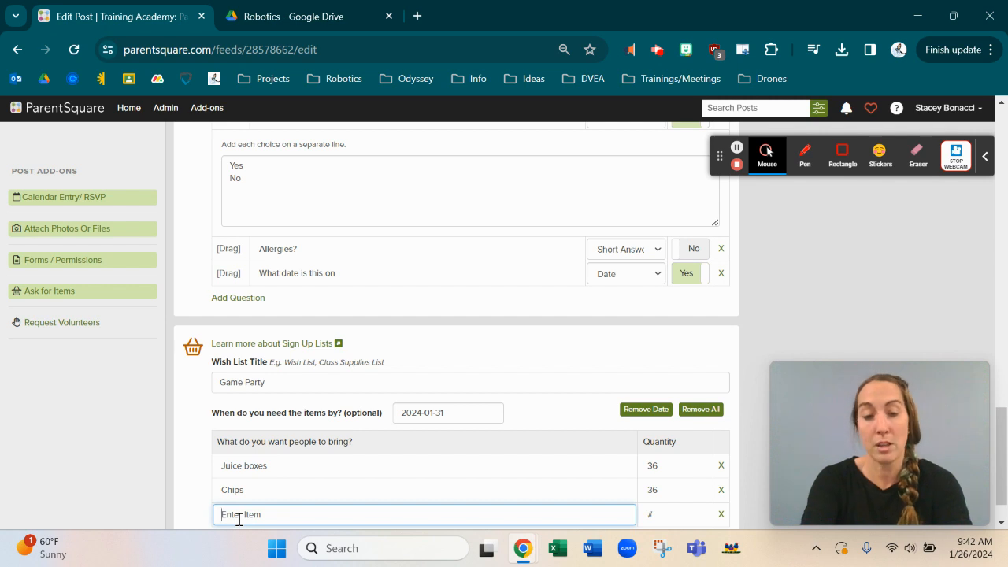
{"action": "type", "text": "Guess Who?"}
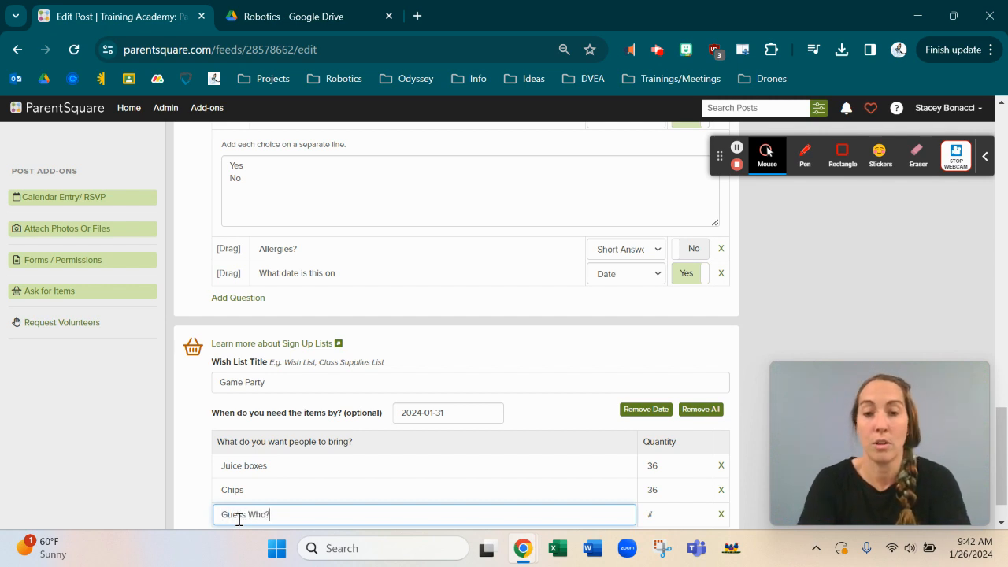
{"action": "scroll", "coordinate": [239, 520], "scroll_direction": "down", "scroll_amount": 1}
{"action": "left_click", "coordinate": [678, 464]}
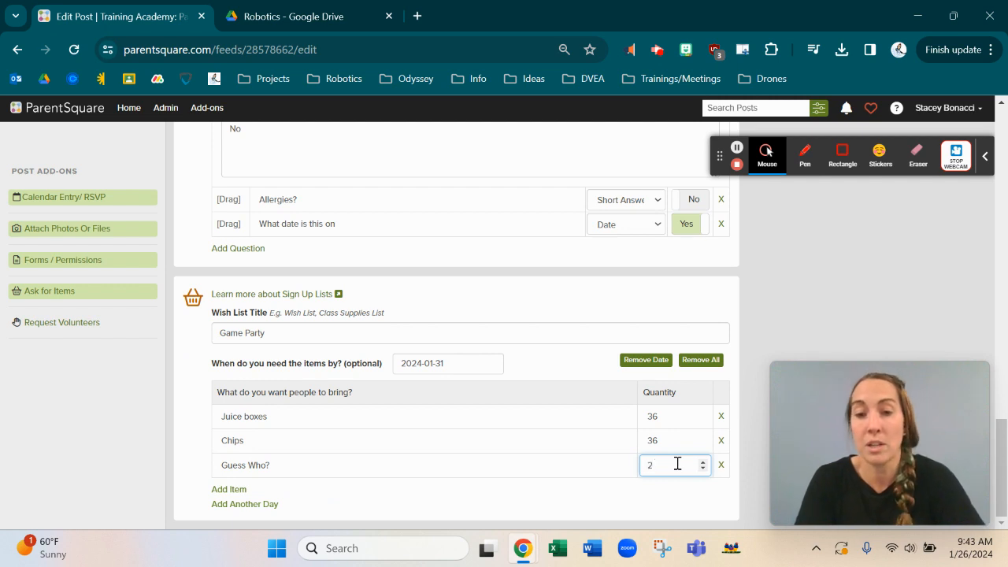
{"action": "left_click", "coordinate": [445, 506]}
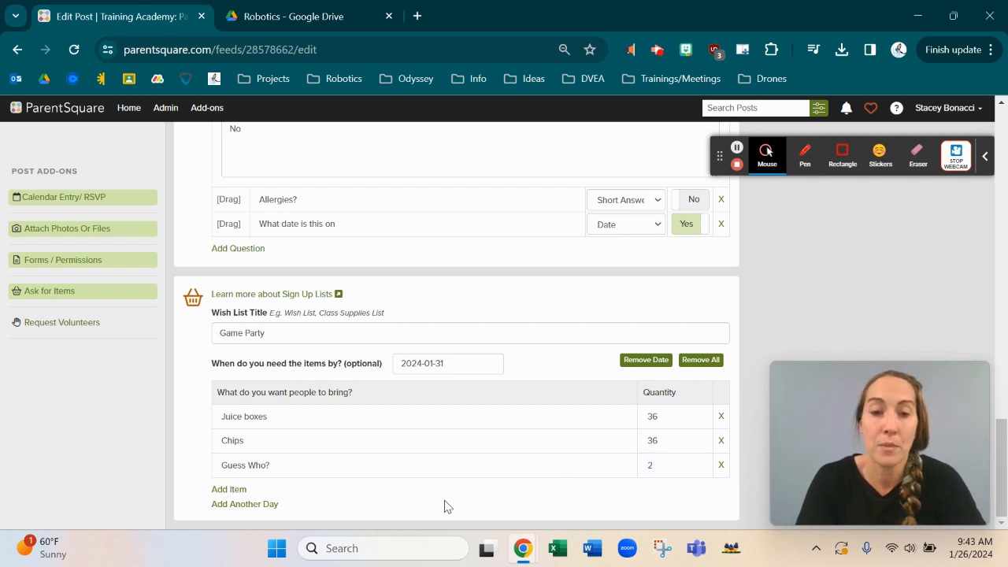
Step: Add a second, blank needed-by date section with an empty item list to Game Party
{"action": "left_click", "coordinate": [252, 504]}
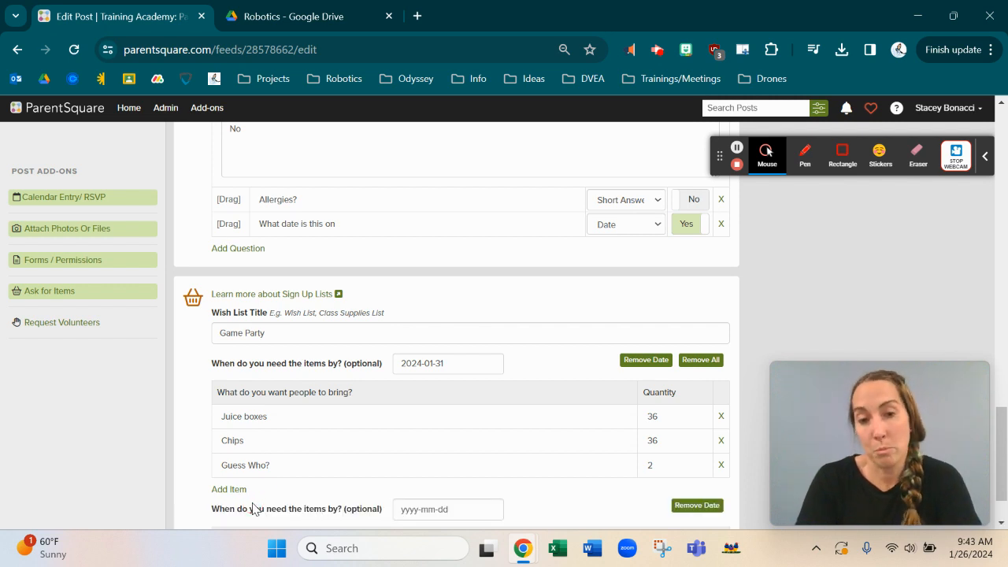
{"action": "scroll", "coordinate": [252, 506], "scroll_direction": "down", "scroll_amount": 1}
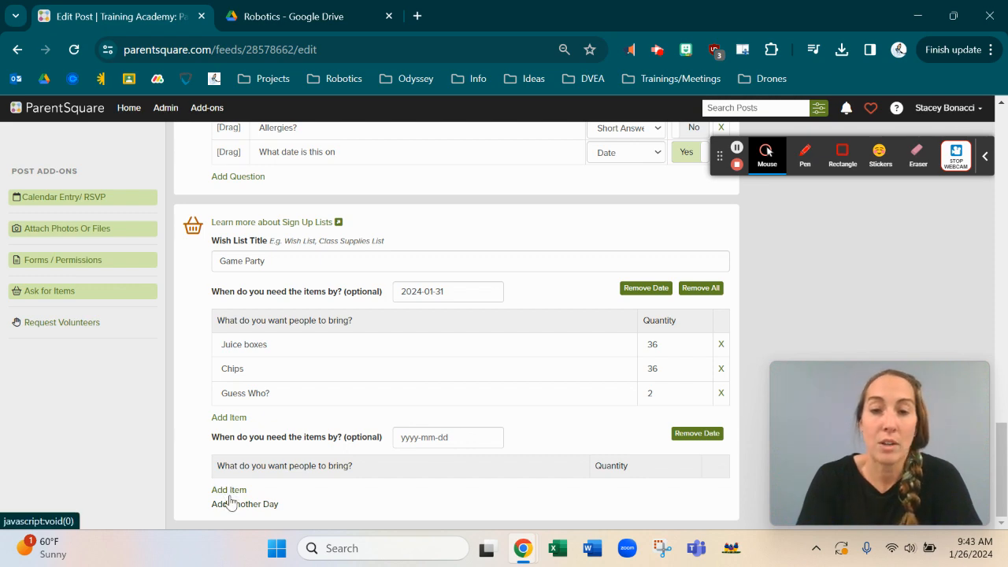
{"action": "scroll", "coordinate": [714, 261], "scroll_direction": "up", "scroll_amount": 10}
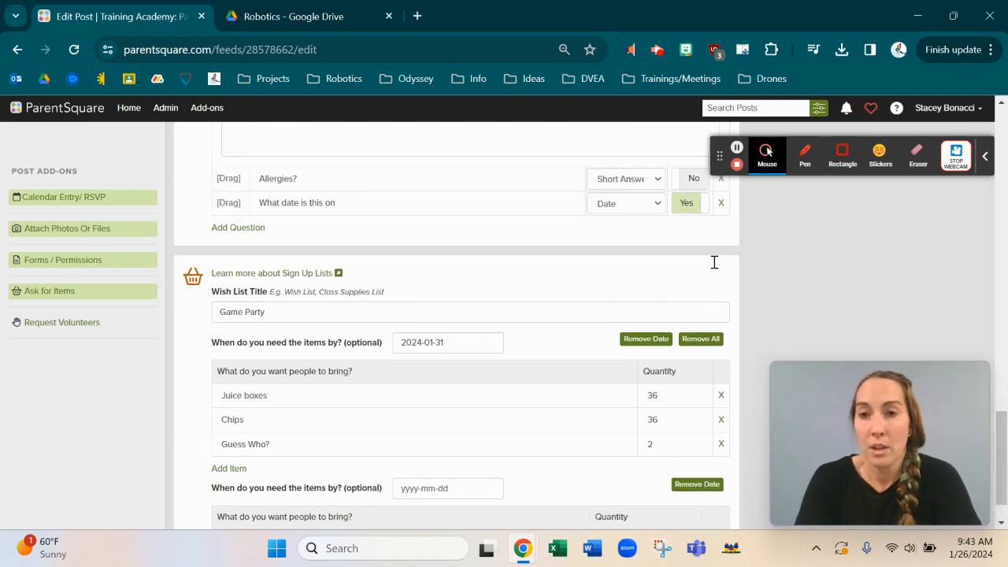
{"action": "scroll", "coordinate": [713, 268], "scroll_direction": "up", "scroll_amount": 8}
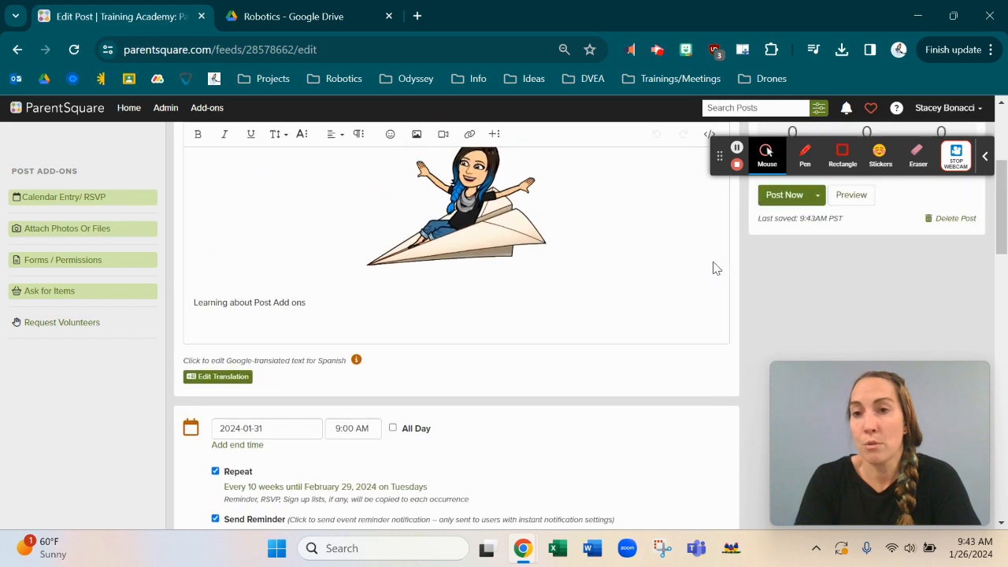
Step: Preview the post and view the Game Party sign-up for Wednesday, Jan 31
{"action": "left_click", "coordinate": [853, 238]}
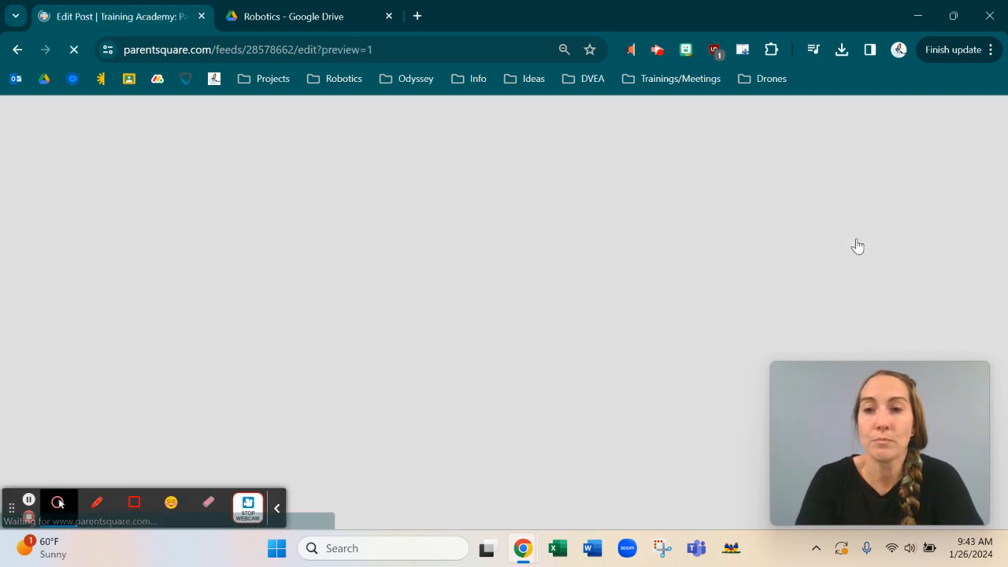
{"action": "scroll", "coordinate": [472, 310], "scroll_direction": "down", "scroll_amount": 10}
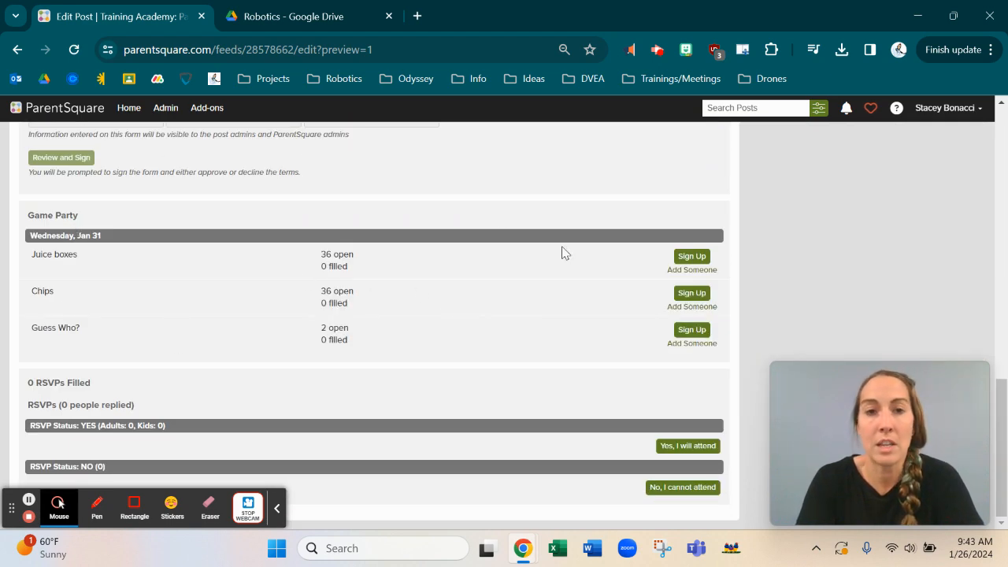
{"action": "scroll", "coordinate": [562, 252], "scroll_direction": "up", "scroll_amount": 1}
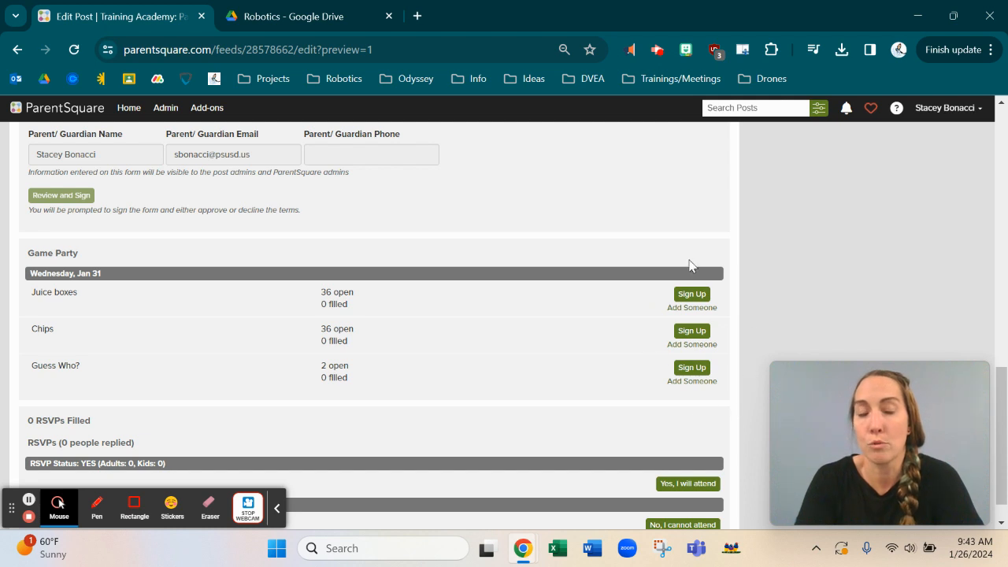
Step: In the preview, sign up to bring 12 Juice boxes, leaving 24 open
{"action": "left_click", "coordinate": [683, 298]}
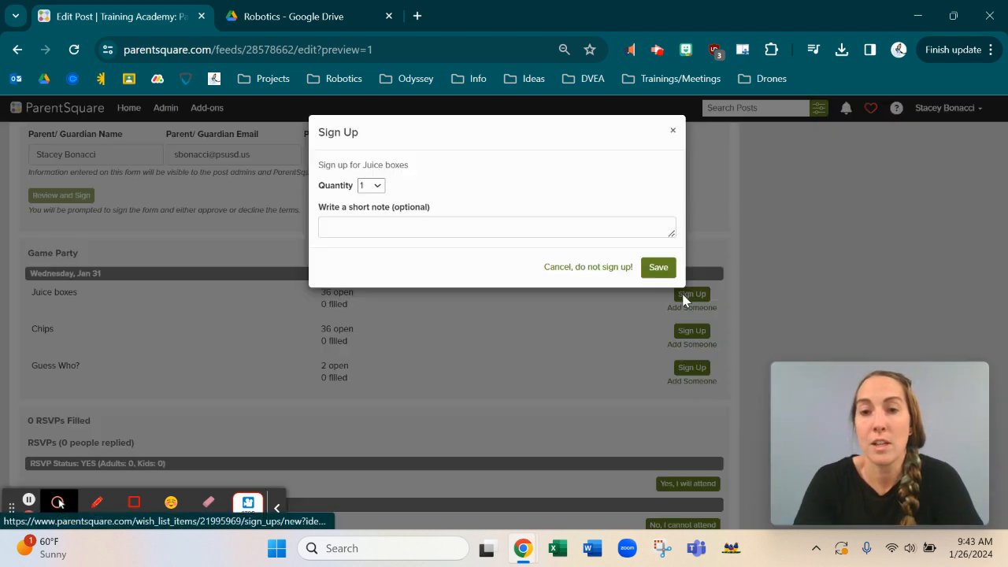
{"action": "left_click", "coordinate": [378, 190]}
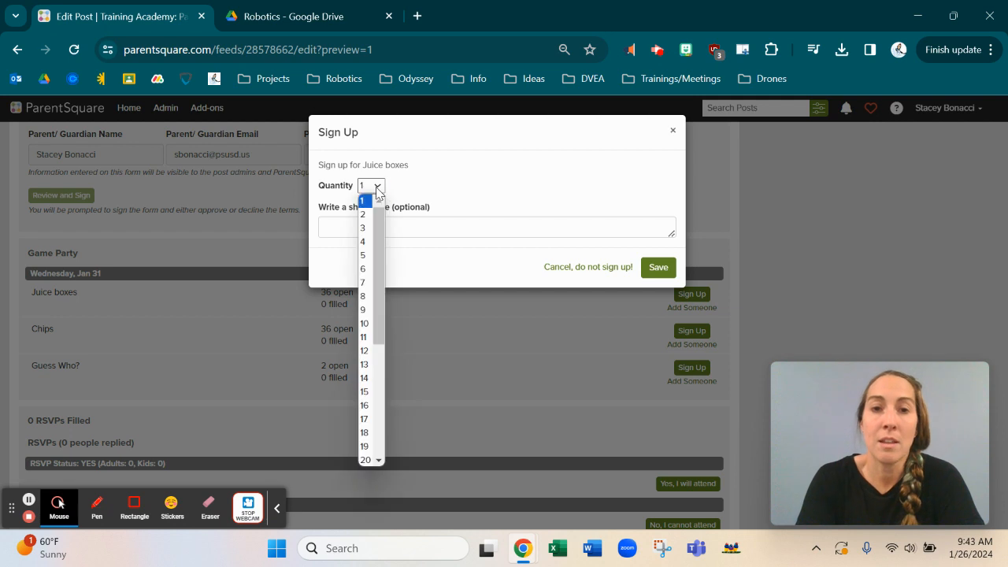
{"action": "left_click", "coordinate": [365, 351]}
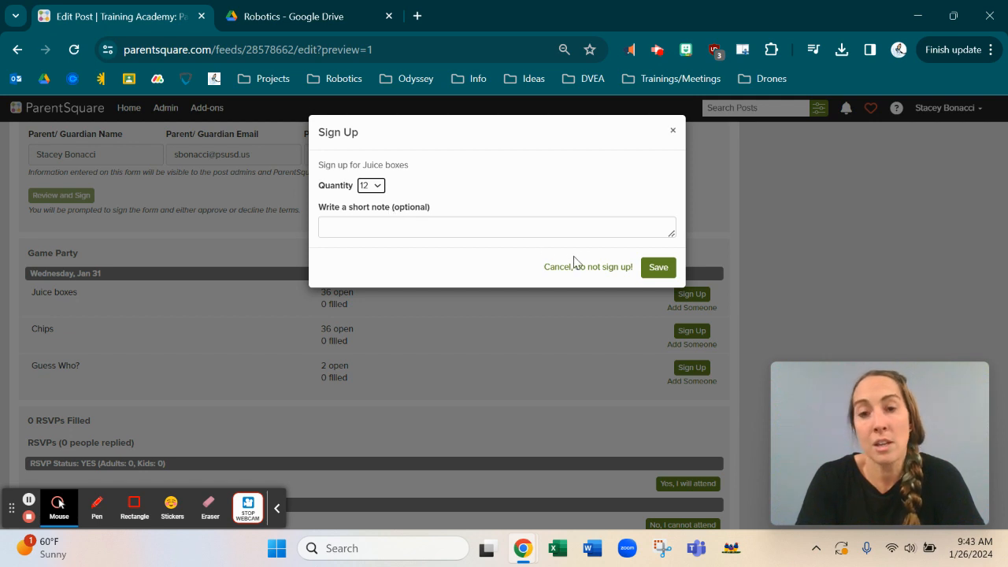
{"action": "left_click", "coordinate": [657, 270]}
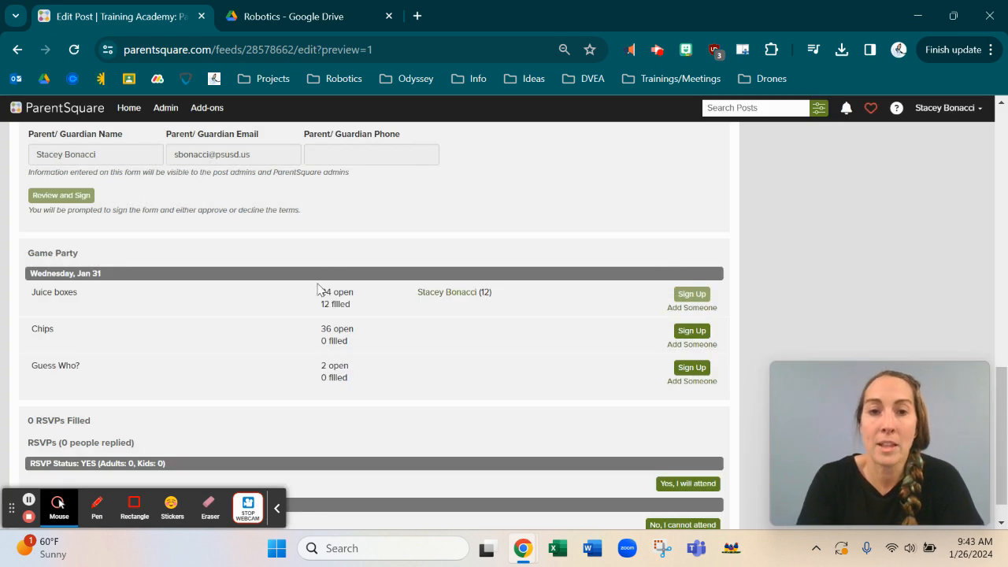
{"action": "mouse_move", "coordinate": [486, 289]}
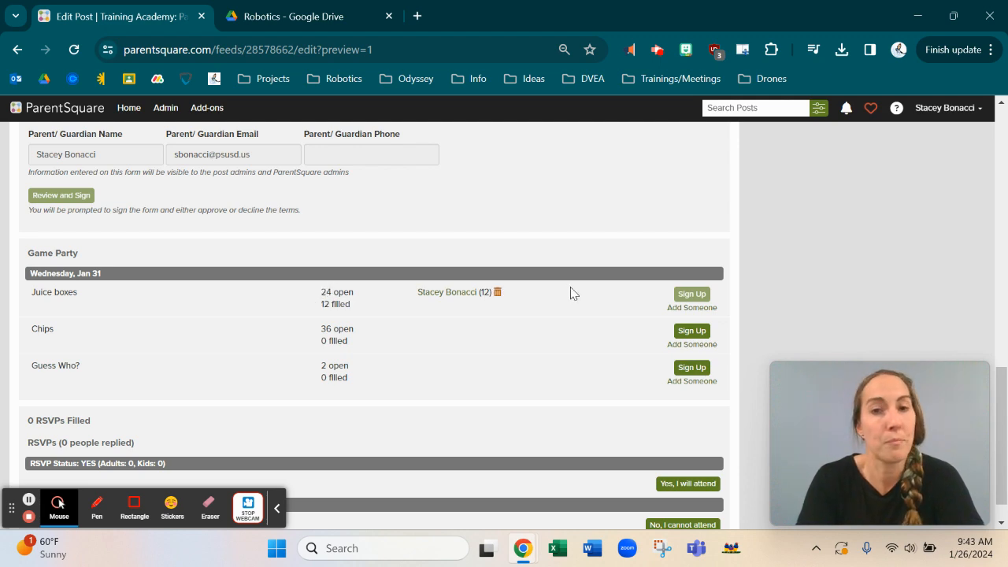
{"action": "scroll", "coordinate": [570, 287], "scroll_direction": "up", "scroll_amount": 7}
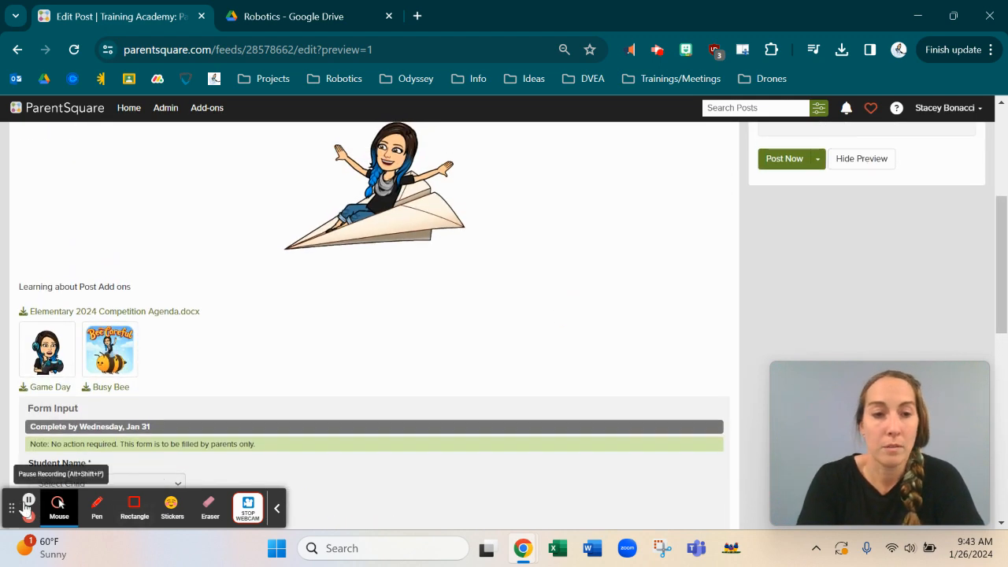
Step: Exit the preview and add a Request Volunteers sign-up list to the post
{"action": "left_click", "coordinate": [30, 504]}
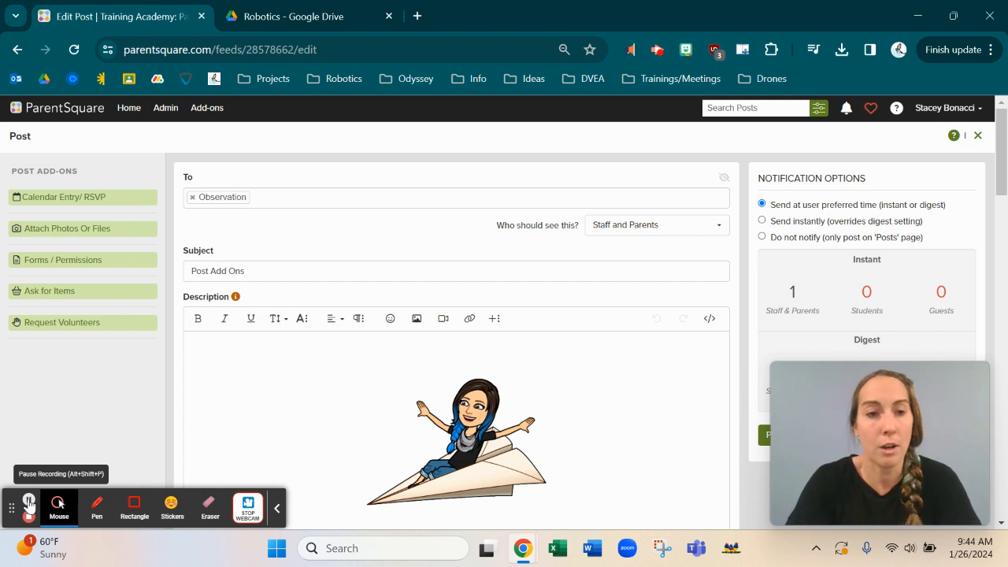
{"action": "left_click", "coordinate": [63, 325]}
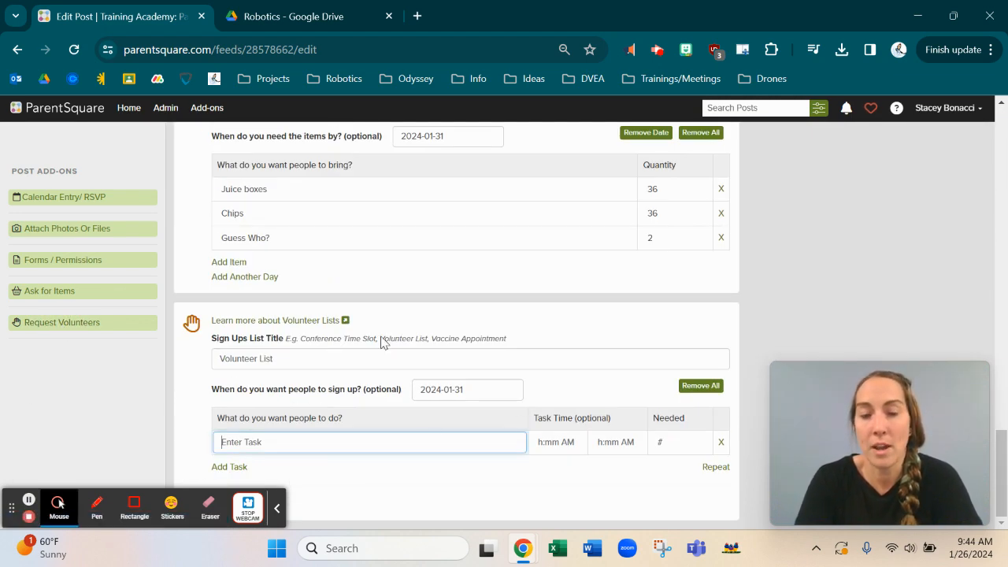
Step: Title the list 'Reading Volunteers' and add a Reading task, 9:00–9:30 AM, needing 2
{"action": "left_click", "coordinate": [240, 358]}
{"action": "type", "text": "Reading Volunteers"}
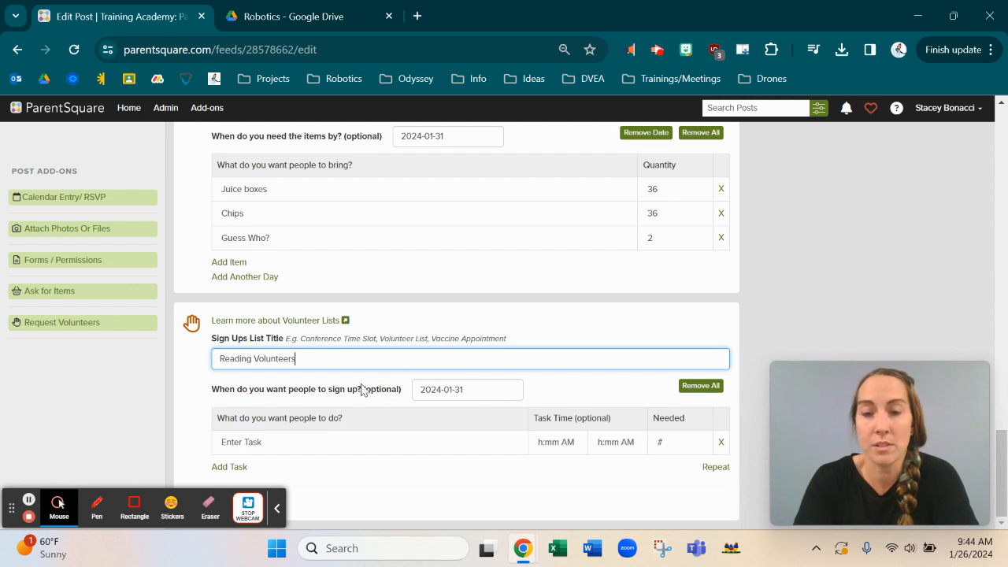
{"action": "left_click", "coordinate": [250, 445]}
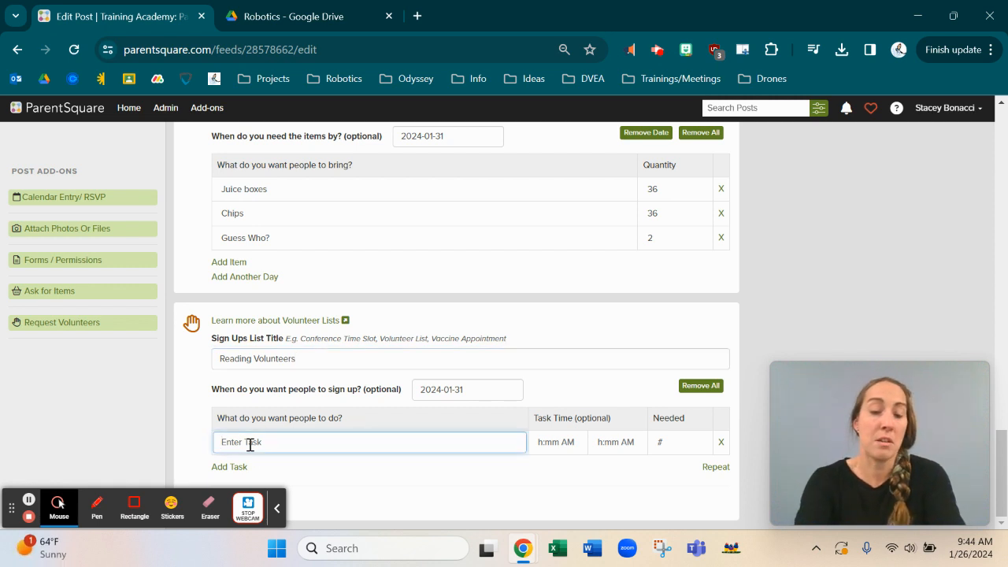
{"action": "type", "text": "Reading"}
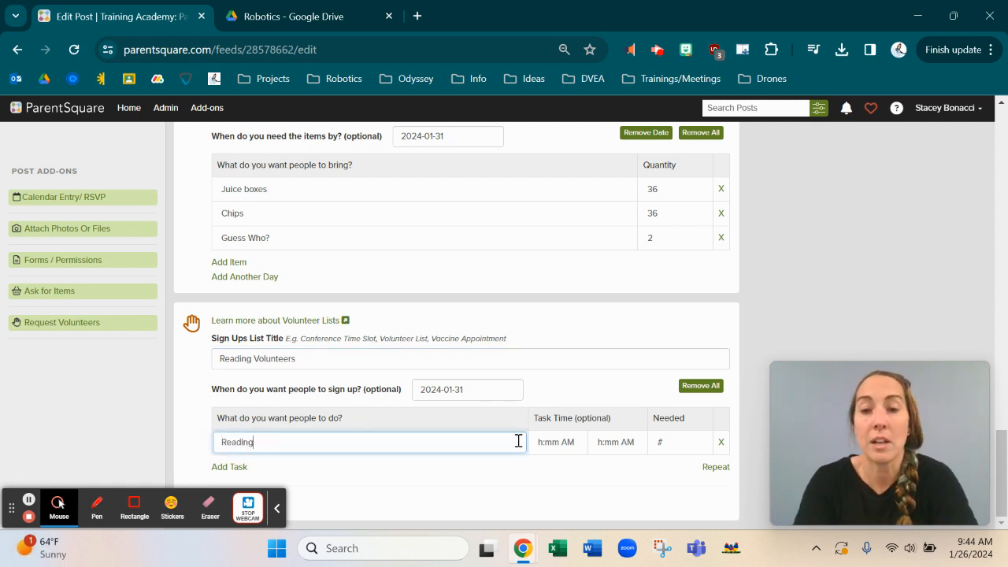
{"action": "left_click", "coordinate": [543, 443]}
{"action": "left_click", "coordinate": [601, 442]}
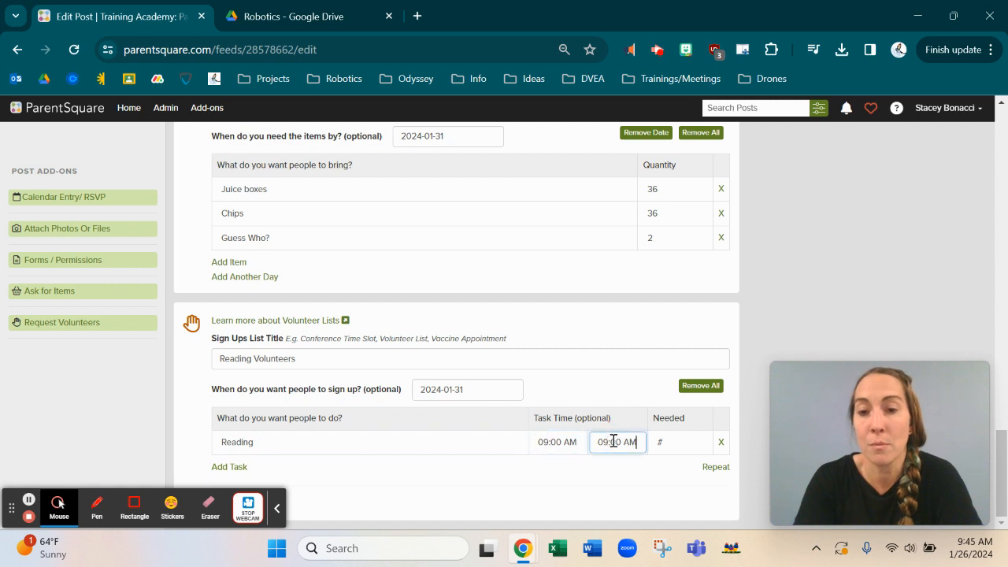
{"action": "left_click", "coordinate": [609, 443]}
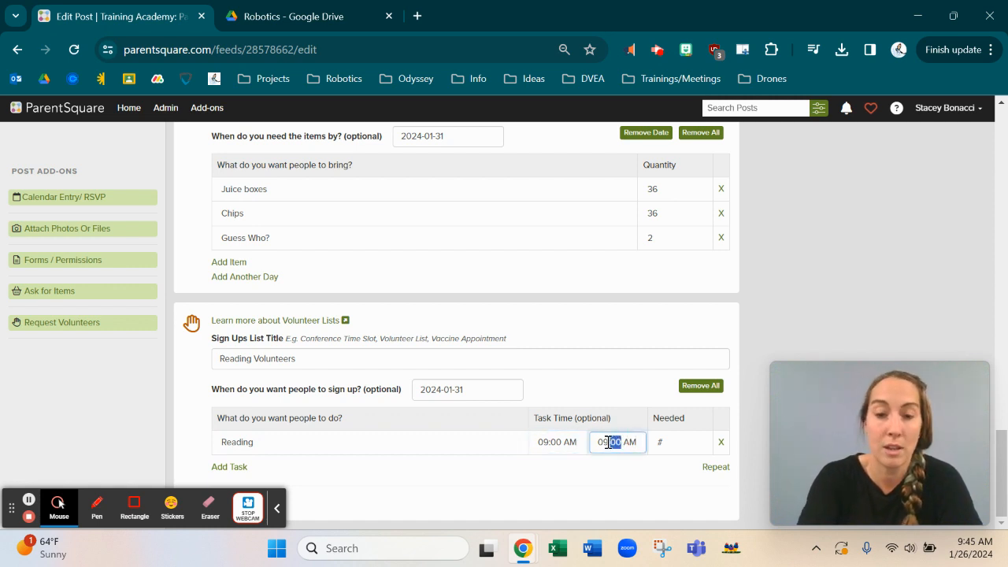
{"action": "type", "text": "30"}
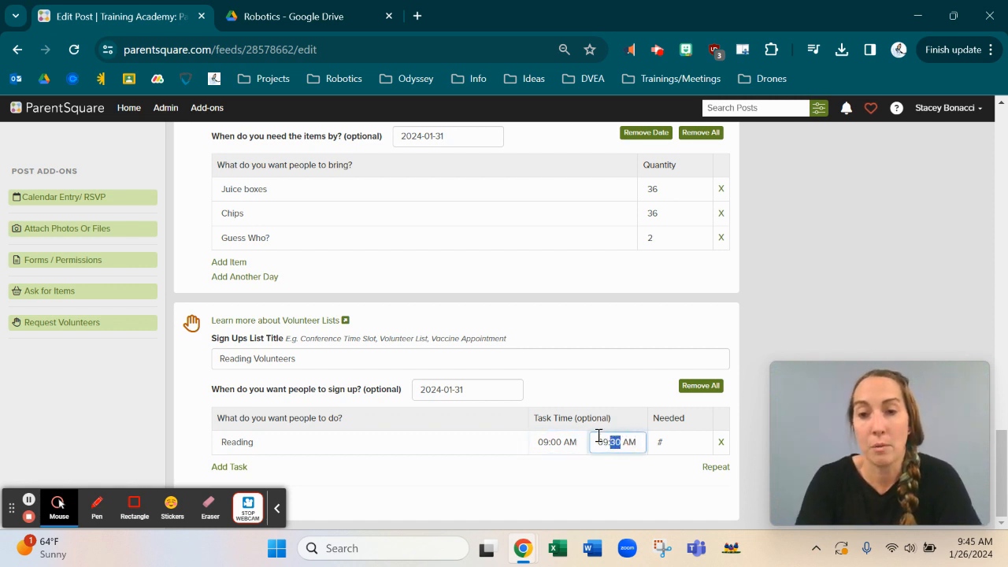
{"action": "left_click", "coordinate": [684, 443]}
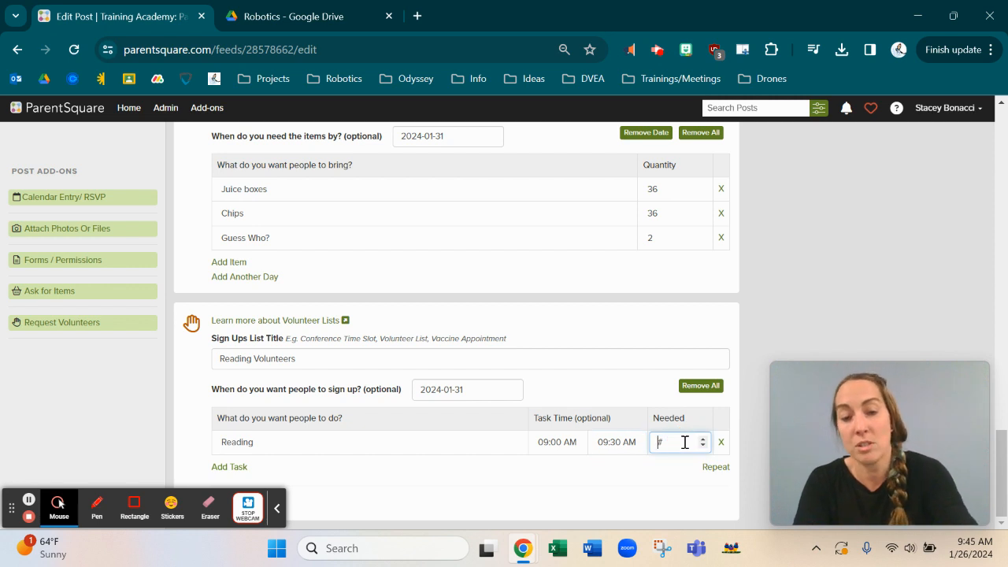
{"action": "left_click", "coordinate": [609, 483]}
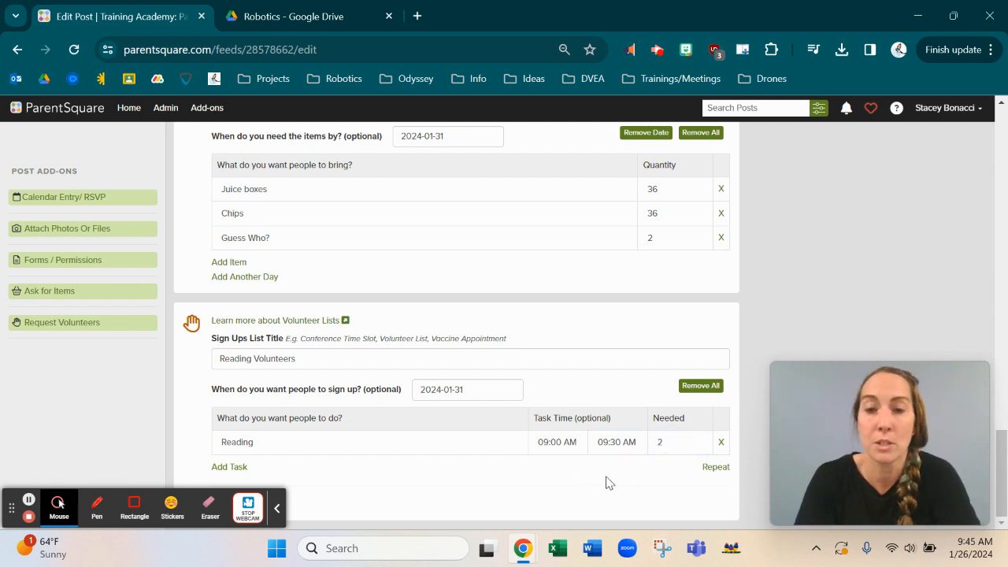
Step: Add a second Reading task from 10:00 to 10:30 AM and set its volunteer count
{"action": "left_click", "coordinate": [231, 467]}
{"action": "type", "text": "Reading"}
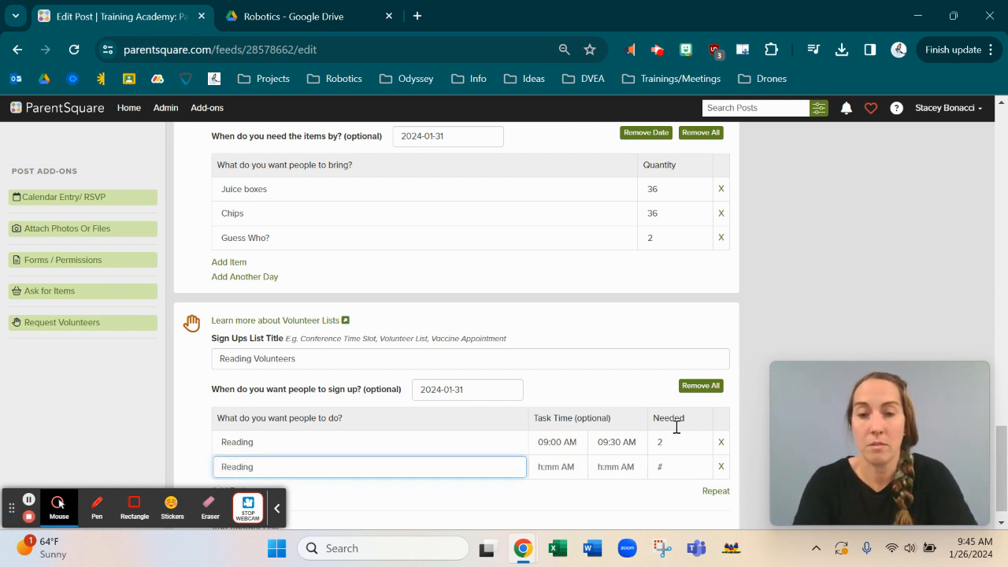
{"action": "left_click", "coordinate": [546, 467]}
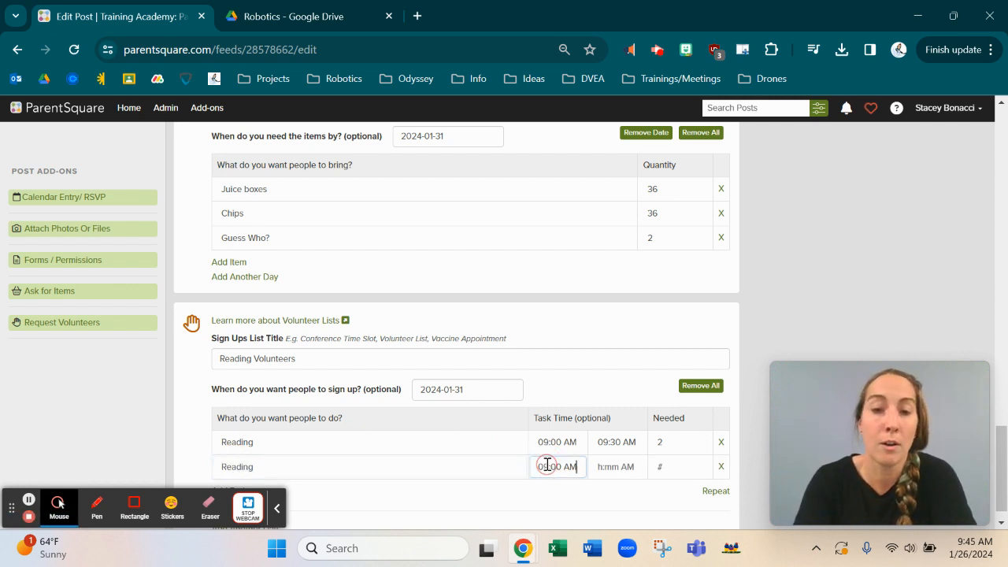
{"action": "double_click", "coordinate": [549, 466]}
{"action": "left_click", "coordinate": [547, 467]}
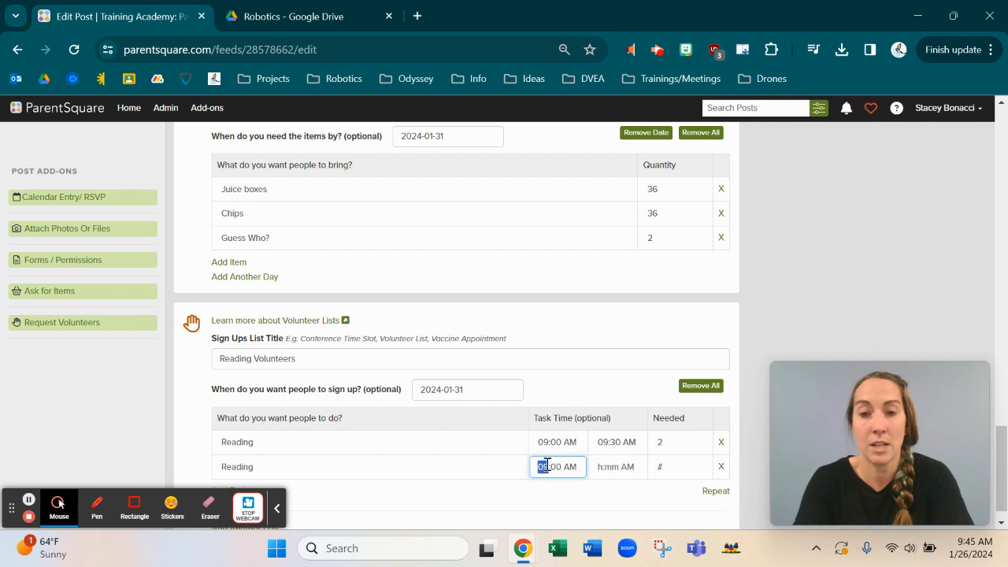
{"action": "type", "text": "1"}
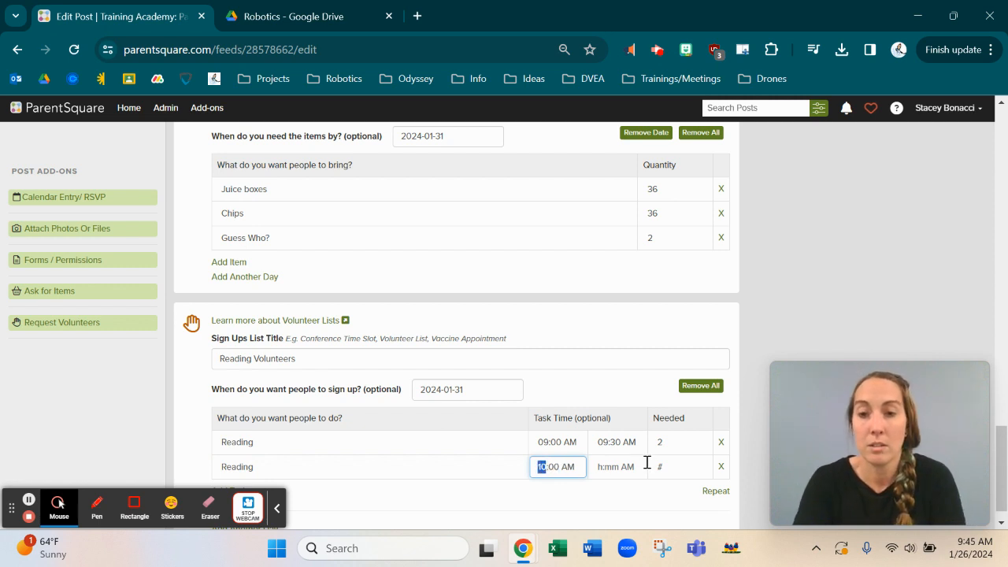
{"action": "left_click", "coordinate": [612, 471]}
{"action": "left_click", "coordinate": [612, 471]}
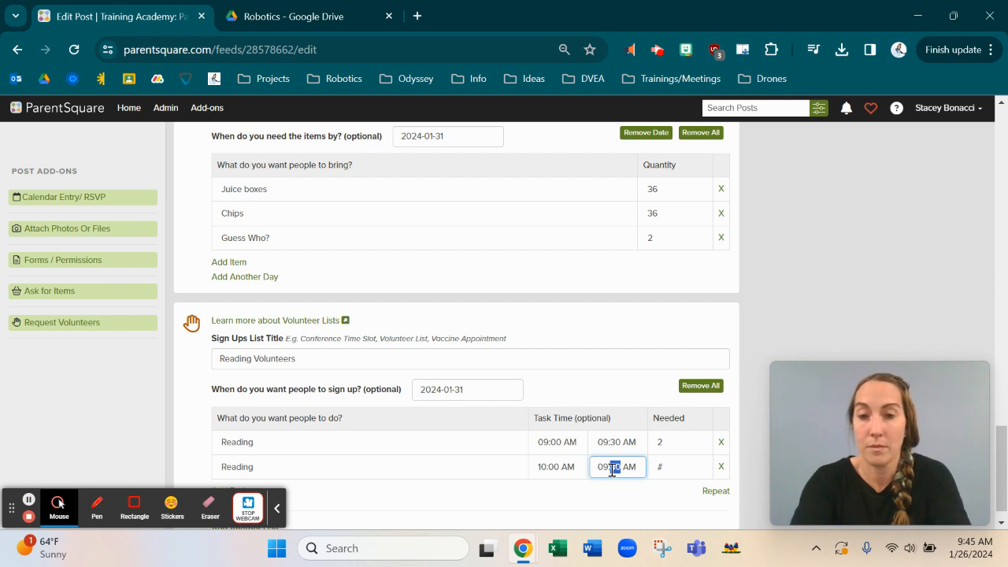
{"action": "key", "text": "Left"}
{"action": "type", "text": "1"}
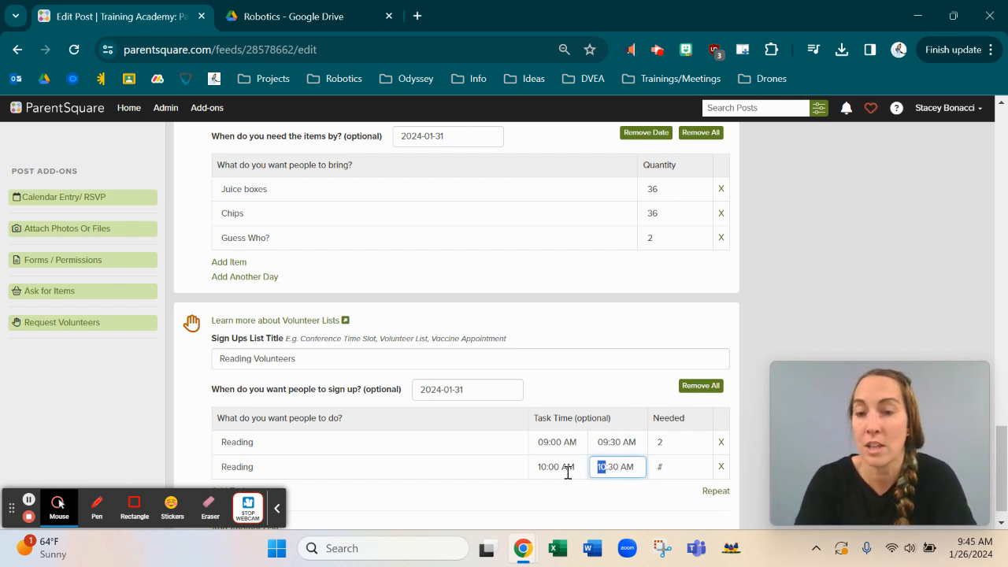
{"action": "left_click", "coordinate": [678, 468]}
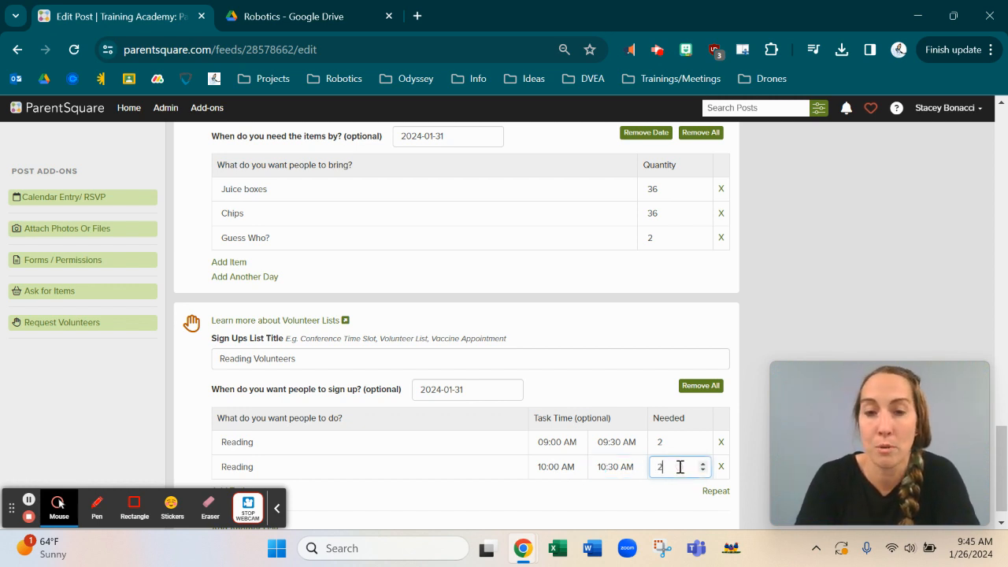
{"action": "scroll", "coordinate": [681, 468], "scroll_direction": "down", "scroll_amount": 2}
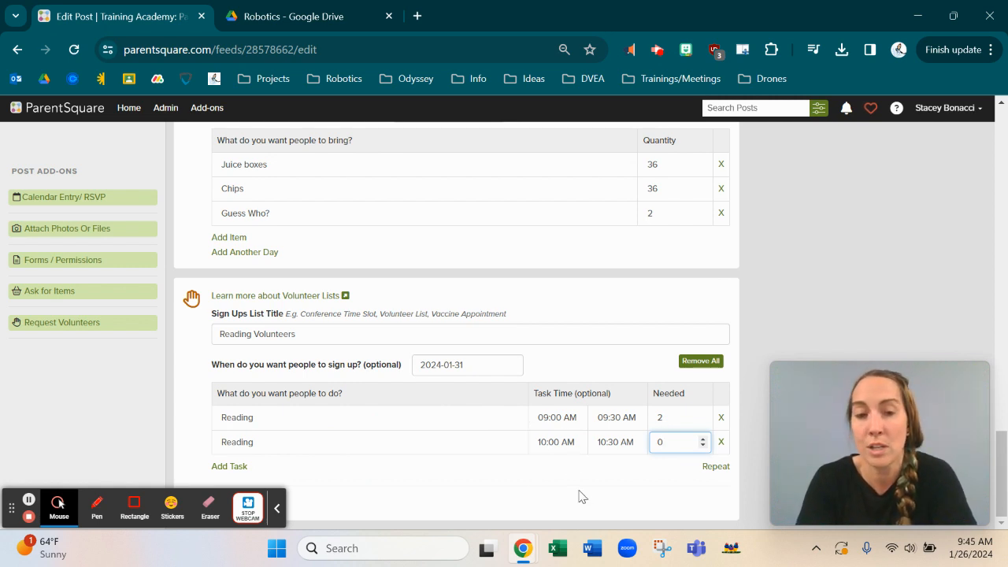
Step: Cancel the Repeat Task(s) prompt and scroll back up to the Description and Post Now panel
{"action": "left_click", "coordinate": [720, 468]}
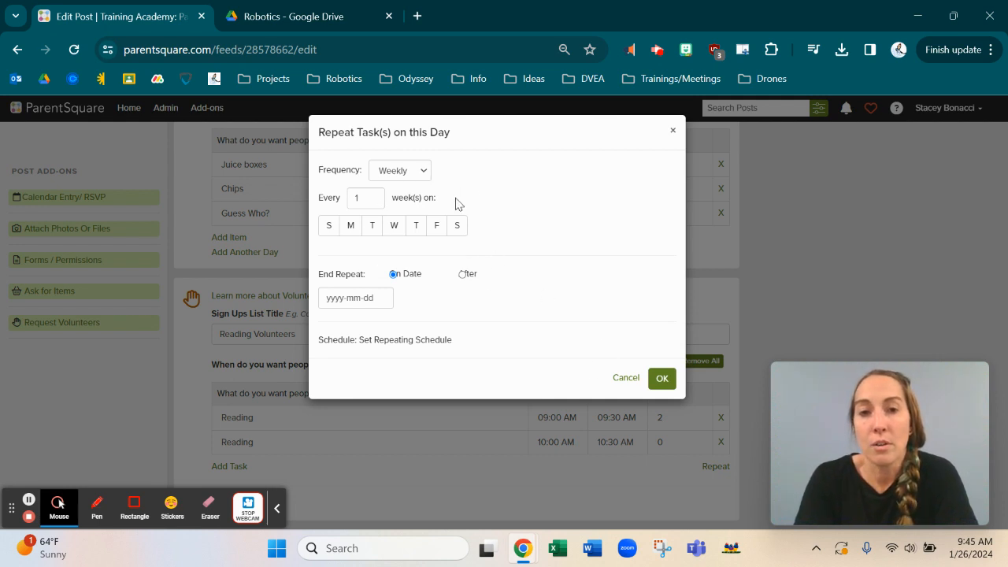
{"action": "left_click", "coordinate": [627, 380]}
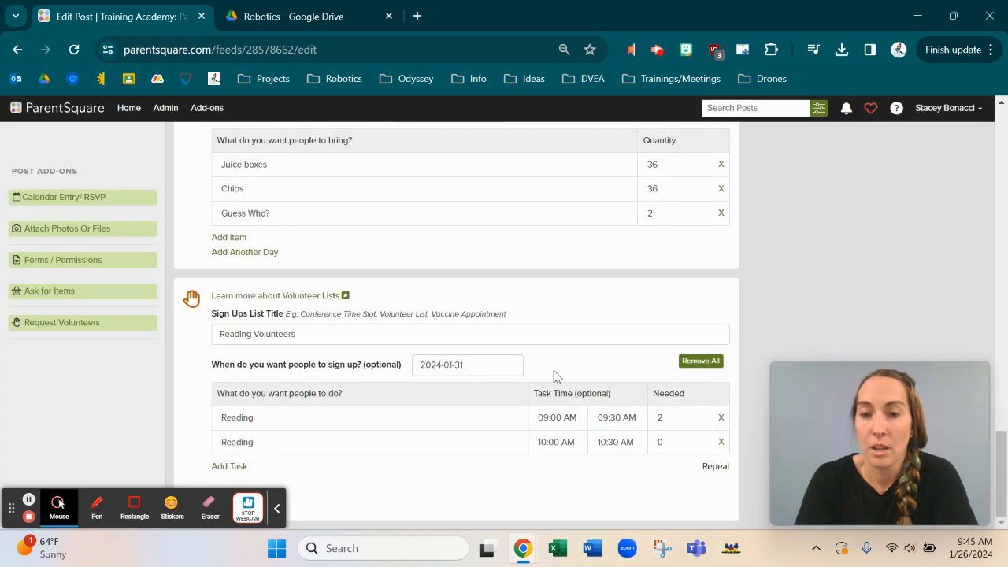
{"action": "scroll", "coordinate": [556, 376], "scroll_direction": "up", "scroll_amount": 5}
{"action": "scroll", "coordinate": [556, 376], "scroll_direction": "up", "scroll_amount": 15}
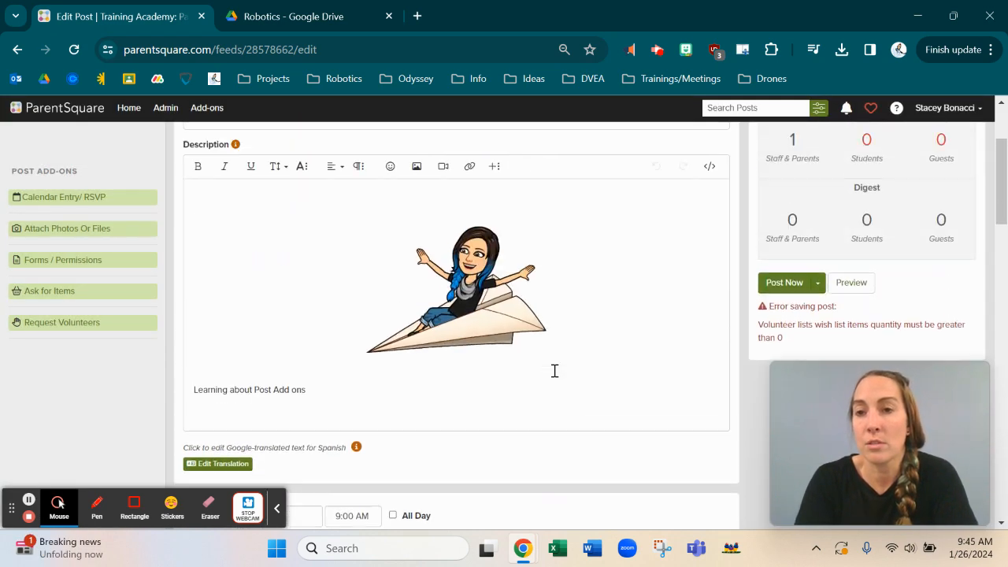
Step: Preview the post and scroll down to the Reading volunteer list flagged by the quantity error
{"action": "left_click", "coordinate": [853, 285]}
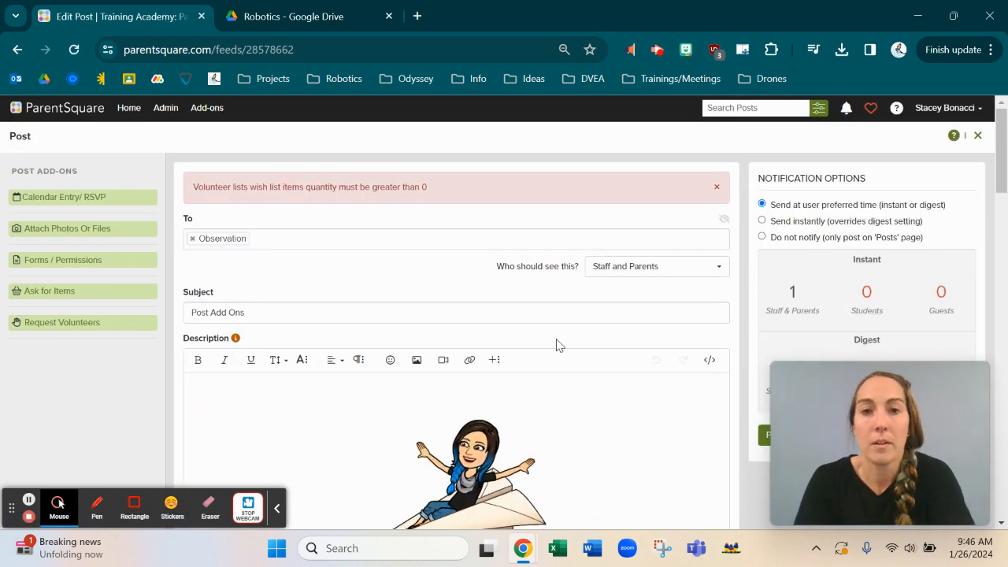
{"action": "scroll", "coordinate": [558, 345], "scroll_direction": "down", "scroll_amount": 1}
{"action": "scroll", "coordinate": [558, 343], "scroll_direction": "up", "scroll_amount": 1}
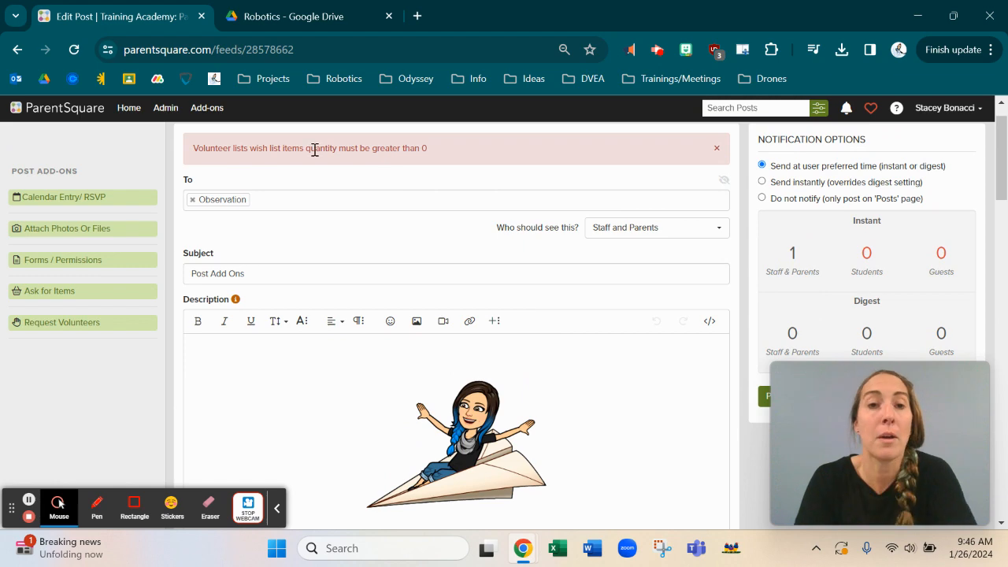
{"action": "scroll", "coordinate": [378, 224], "scroll_direction": "down", "scroll_amount": 3}
{"action": "scroll", "coordinate": [380, 225], "scroll_direction": "down", "scroll_amount": 10}
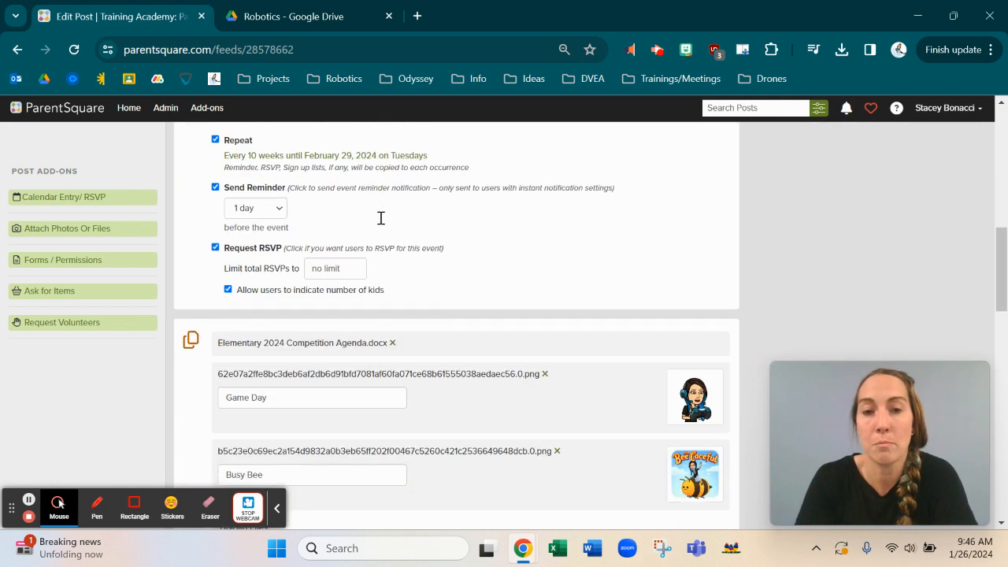
{"action": "scroll", "coordinate": [380, 224], "scroll_direction": "down", "scroll_amount": 10}
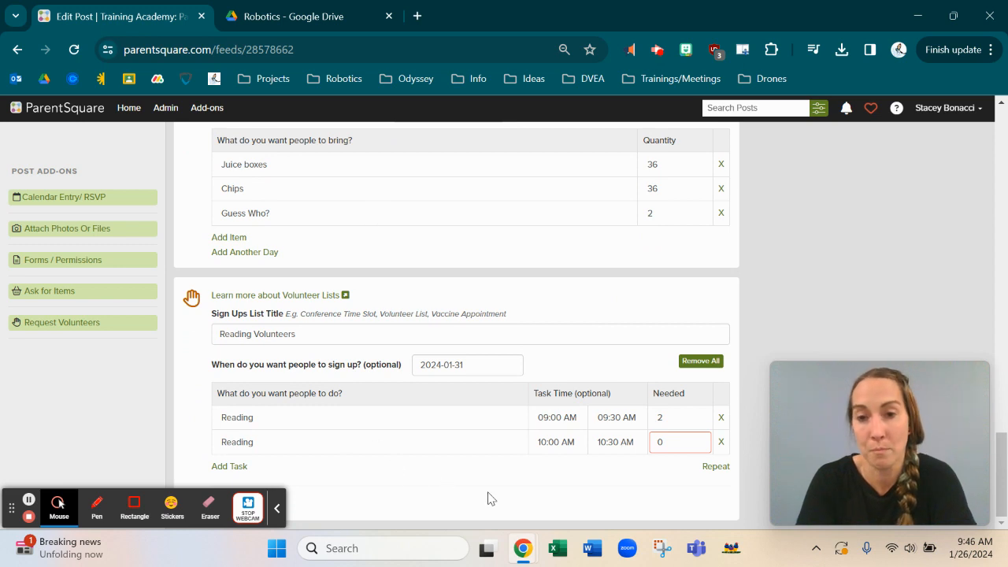
Step: Set the 10:00–10:30 AM Reading slot to need 2 volunteers instead of 0
{"action": "left_click", "coordinate": [703, 439]}
{"action": "left_click", "coordinate": [703, 439]}
{"action": "left_click", "coordinate": [645, 485]}
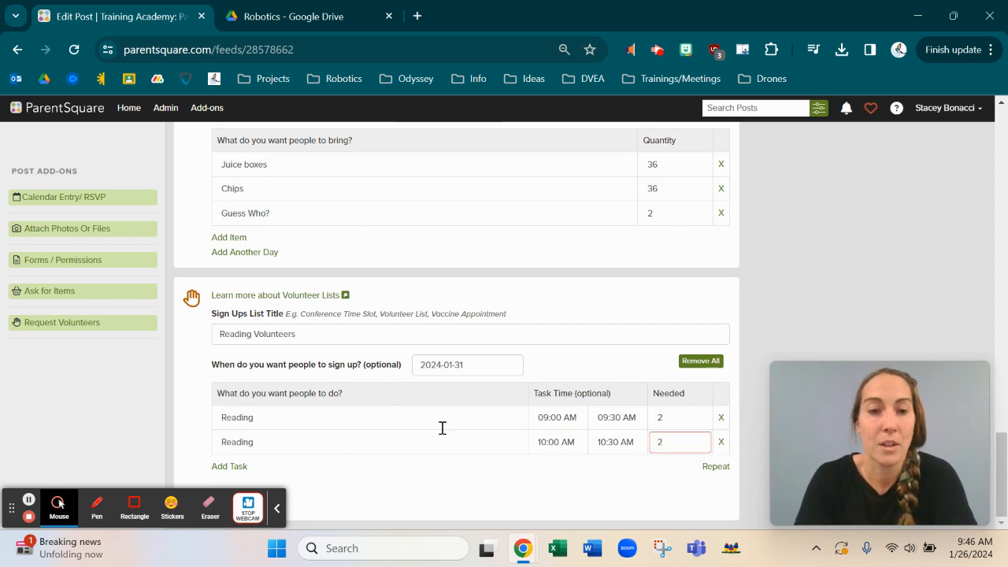
{"action": "left_click", "coordinate": [704, 445]}
{"action": "left_click", "coordinate": [704, 445]}
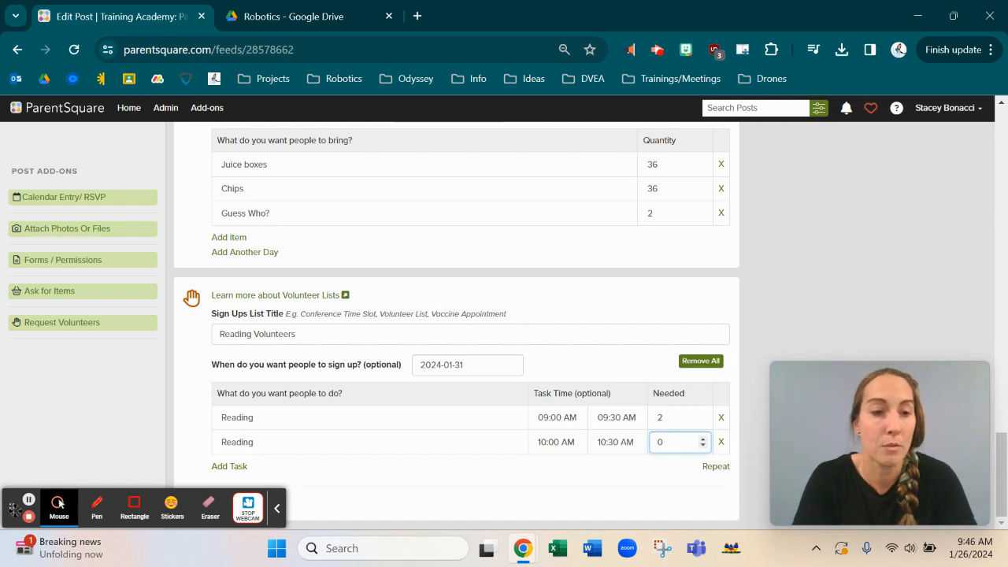
{"action": "left_click_drag", "start_coordinate": [6, 507], "coordinate": [49, 156]}
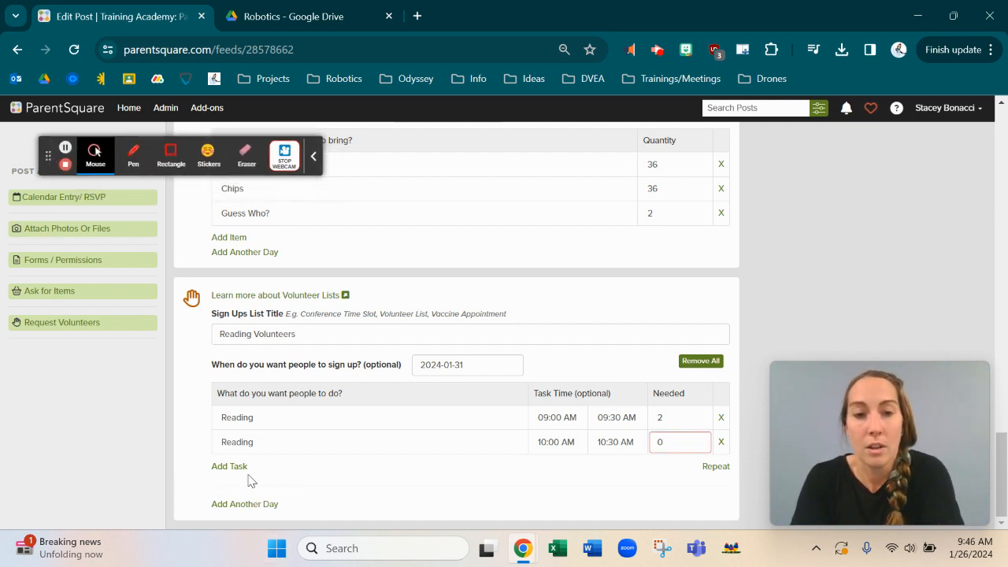
{"action": "scroll", "coordinate": [795, 217], "scroll_direction": "up", "scroll_amount": 20}
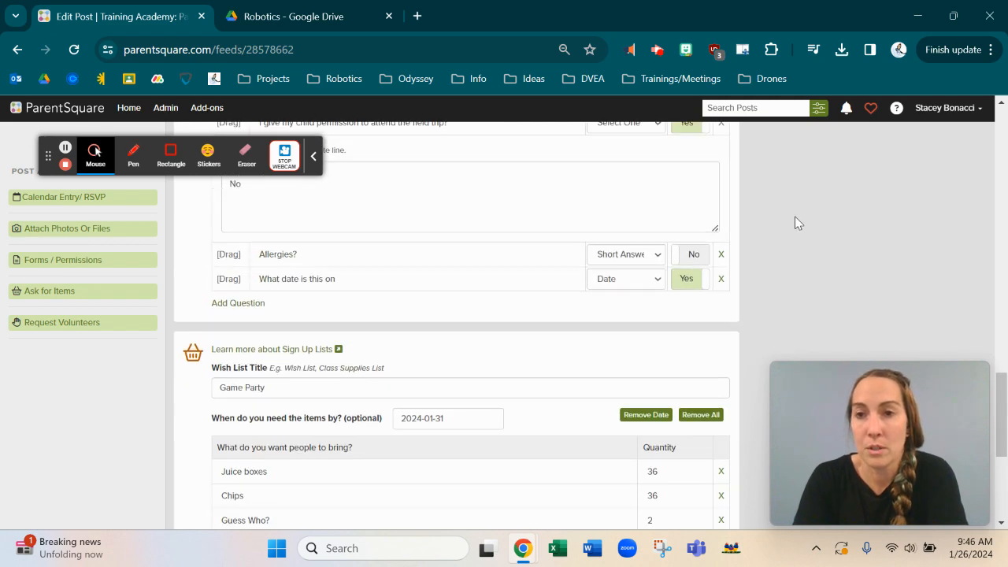
{"action": "scroll", "coordinate": [795, 223], "scroll_direction": "down", "scroll_amount": 20}
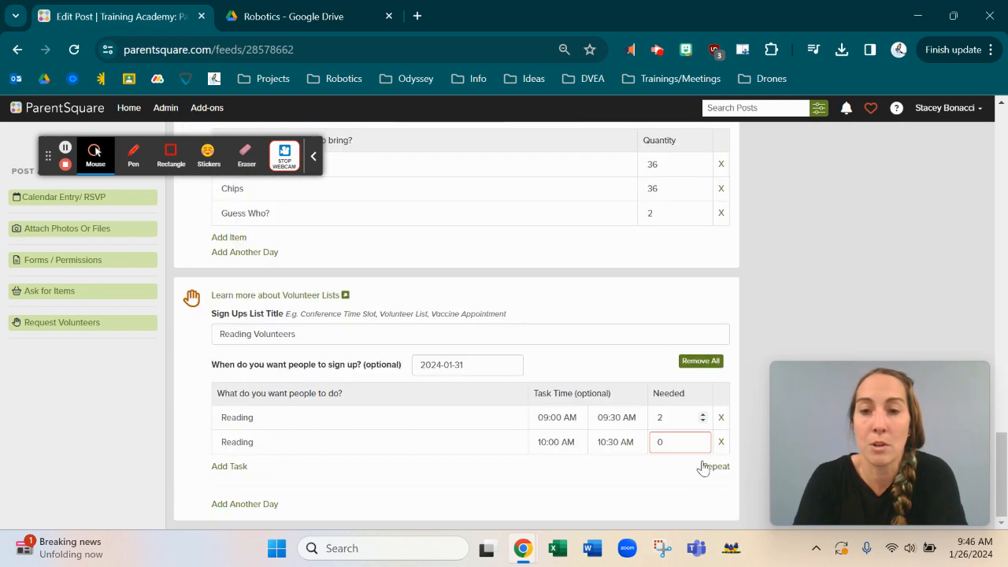
{"action": "left_click", "coordinate": [676, 446]}
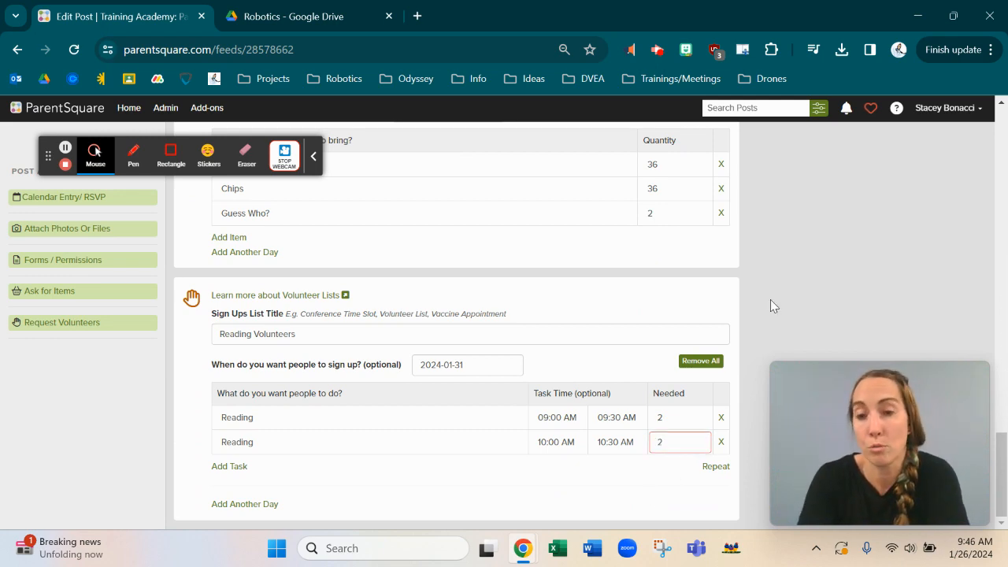
{"action": "scroll", "coordinate": [804, 274], "scroll_direction": "up", "scroll_amount": 20}
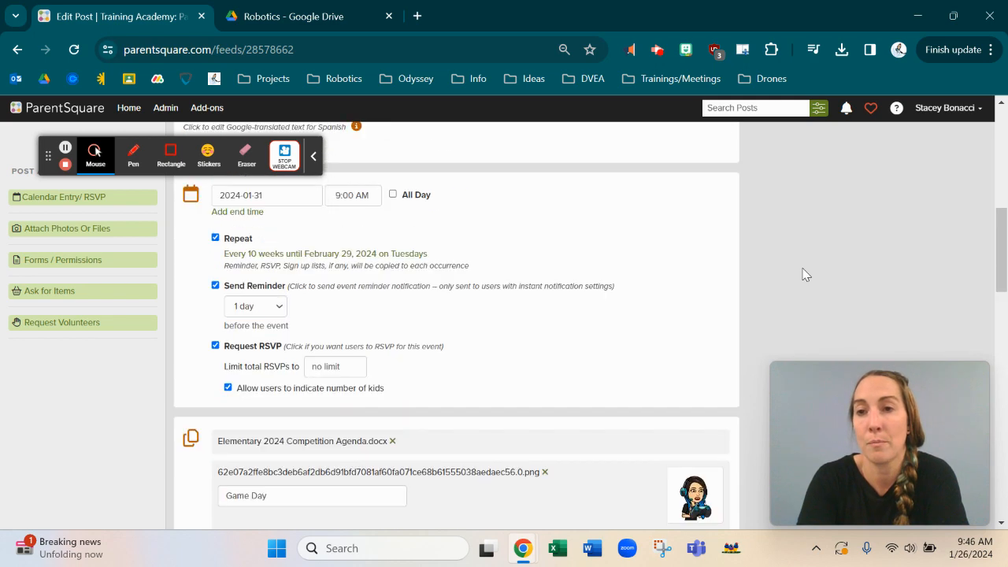
{"action": "scroll", "coordinate": [803, 274], "scroll_direction": "down", "scroll_amount": 1}
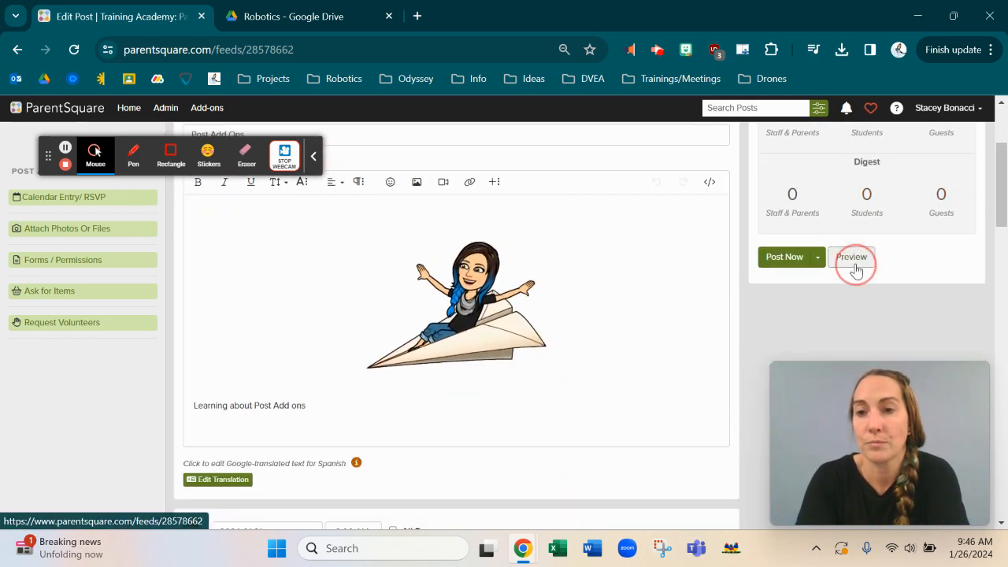
Step: In the preview, sign up and save one spot on the 9:00–9:30 AM Reading slot
{"action": "left_click", "coordinate": [850, 263]}
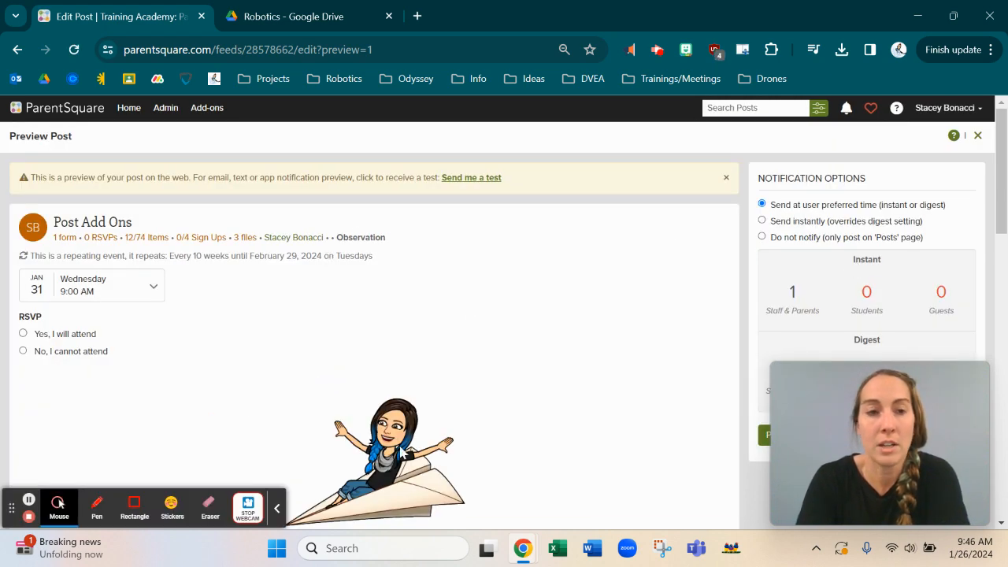
{"action": "scroll", "coordinate": [332, 272], "scroll_direction": "down", "scroll_amount": 15}
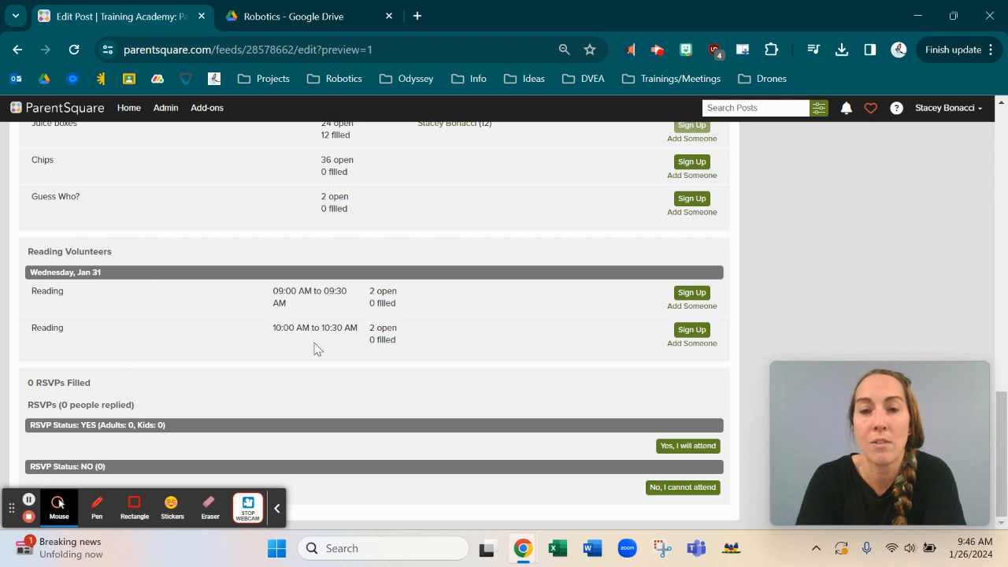
{"action": "left_click", "coordinate": [692, 293]}
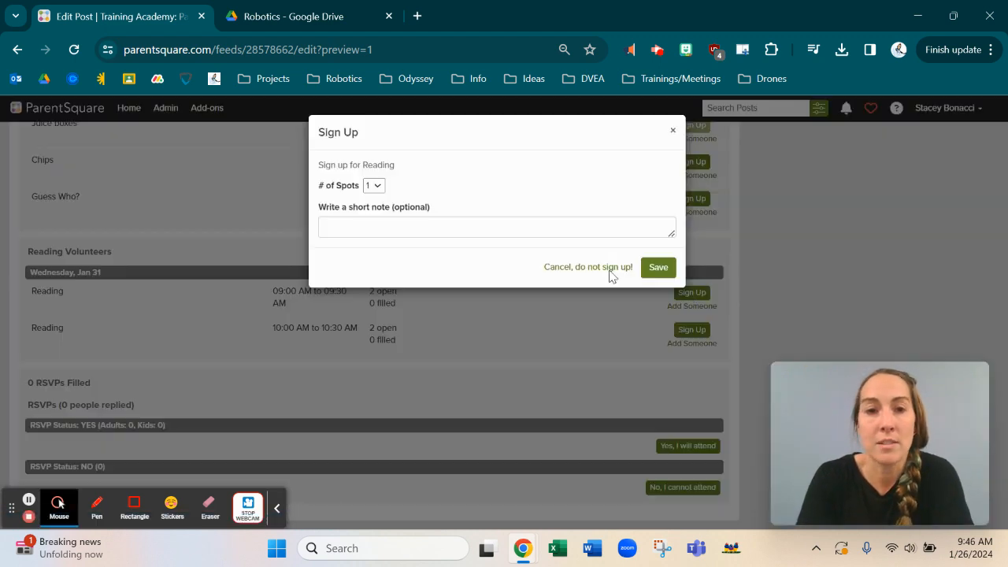
{"action": "left_click", "coordinate": [658, 268]}
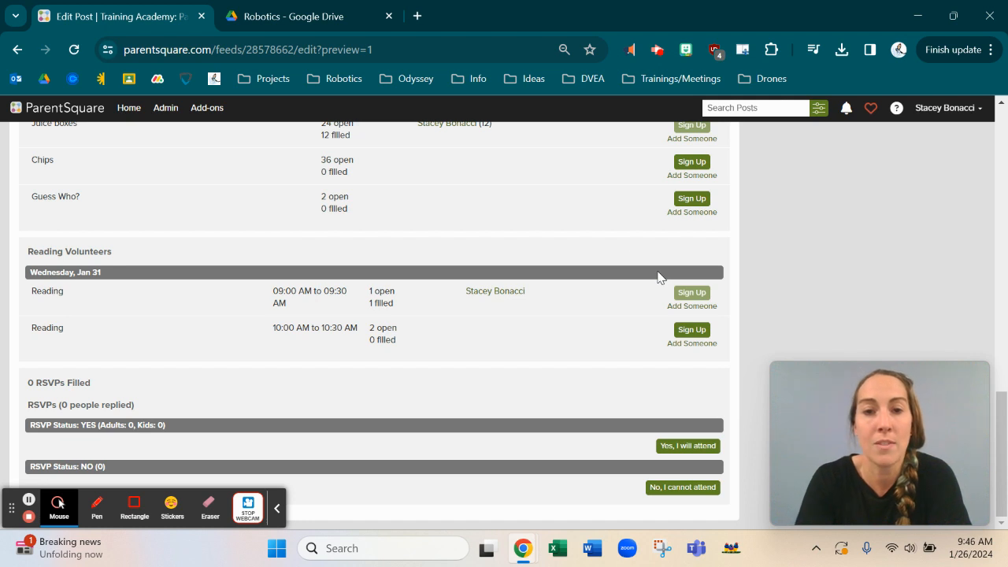
{"action": "mouse_move", "coordinate": [519, 298]}
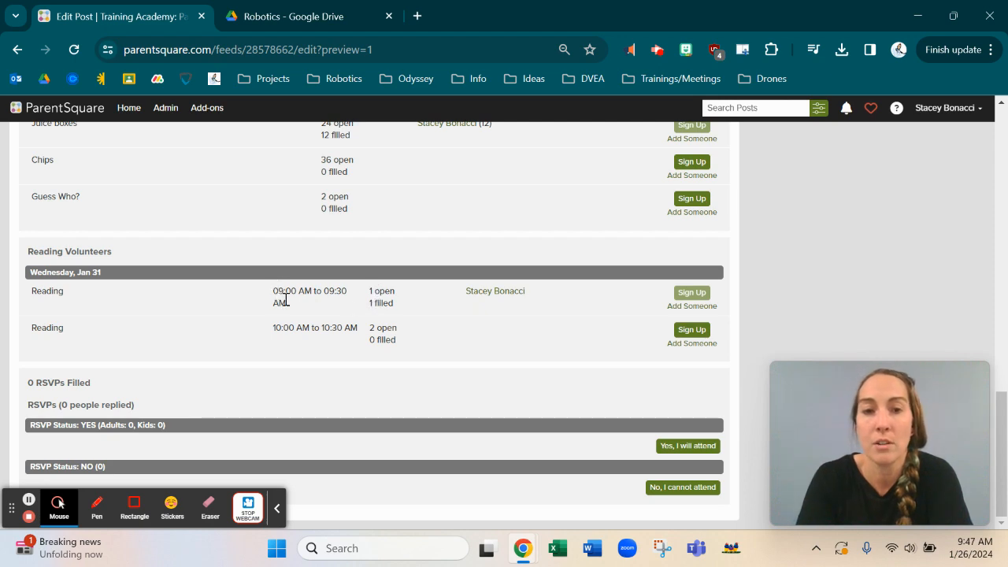
Step: Close the preview and return to the post editor
{"action": "scroll", "coordinate": [672, 307], "scroll_direction": "up", "scroll_amount": 2}
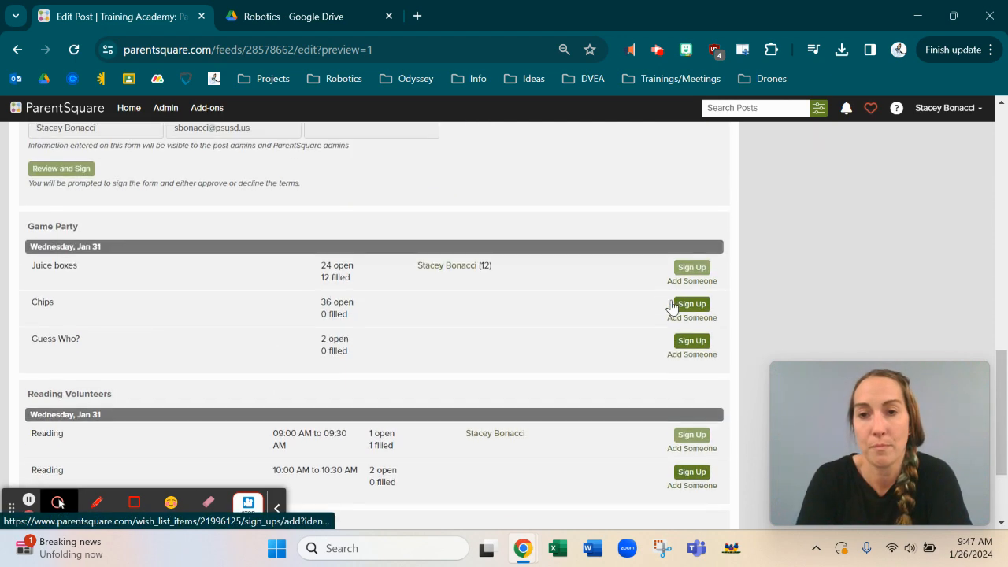
{"action": "scroll", "coordinate": [672, 308], "scroll_direction": "up", "scroll_amount": 10}
{"action": "scroll", "coordinate": [671, 307], "scroll_direction": "down", "scroll_amount": 3}
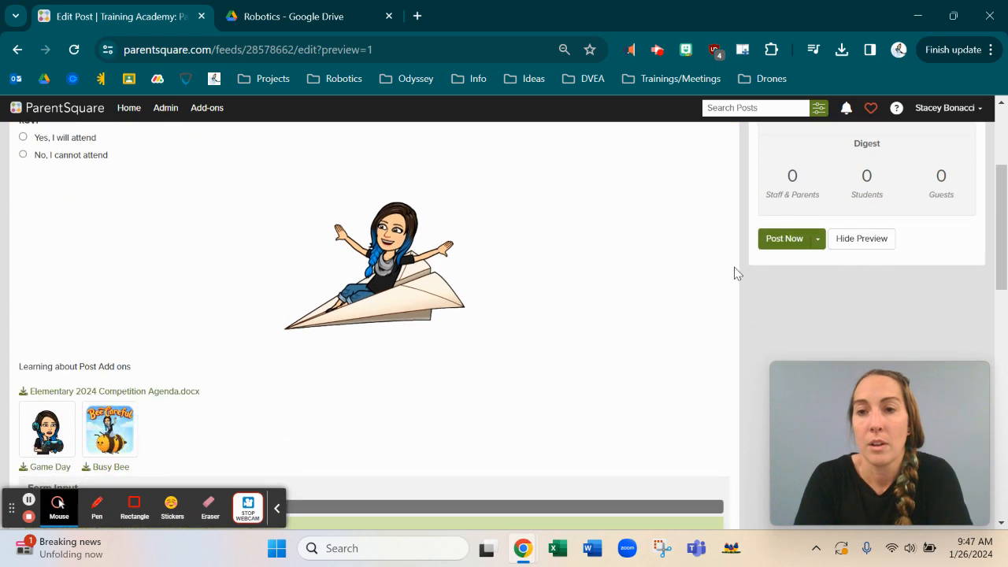
{"action": "left_click", "coordinate": [871, 242]}
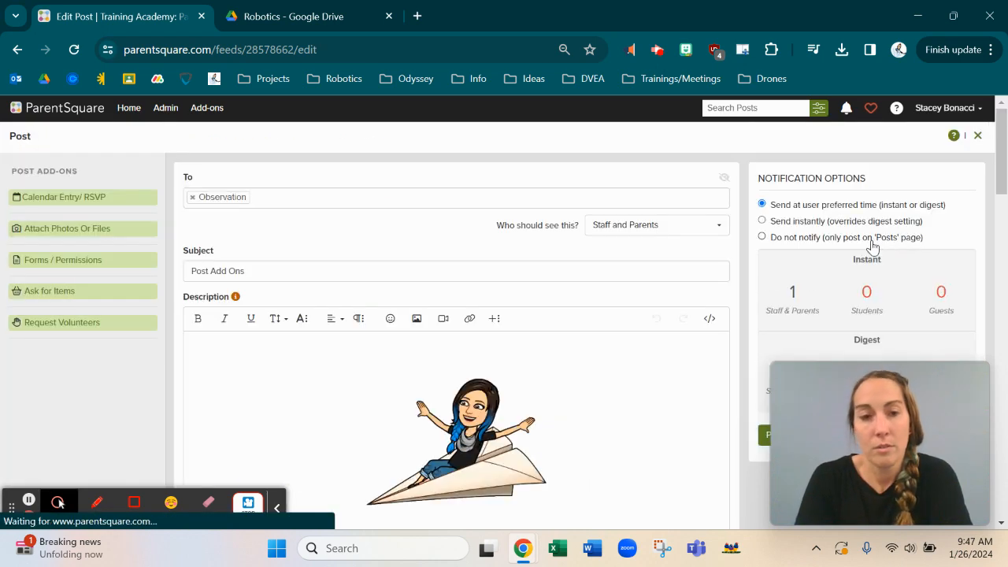
Step: Show the Post Now dropdown listing Post Now, Schedule, Save Draft and Preview
{"action": "scroll", "coordinate": [375, 255], "scroll_direction": "down", "scroll_amount": 15}
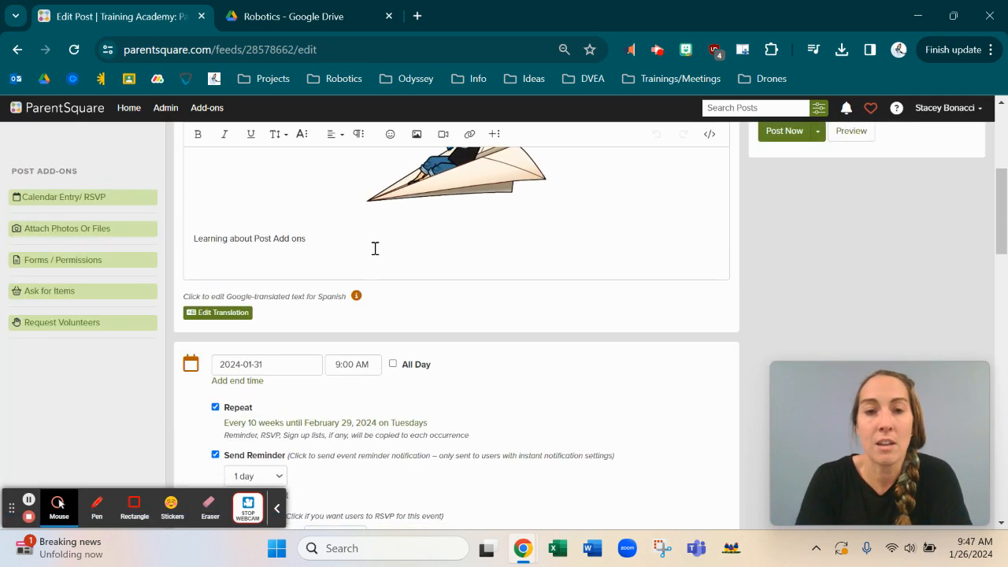
{"action": "scroll", "coordinate": [375, 255], "scroll_direction": "up", "scroll_amount": 12}
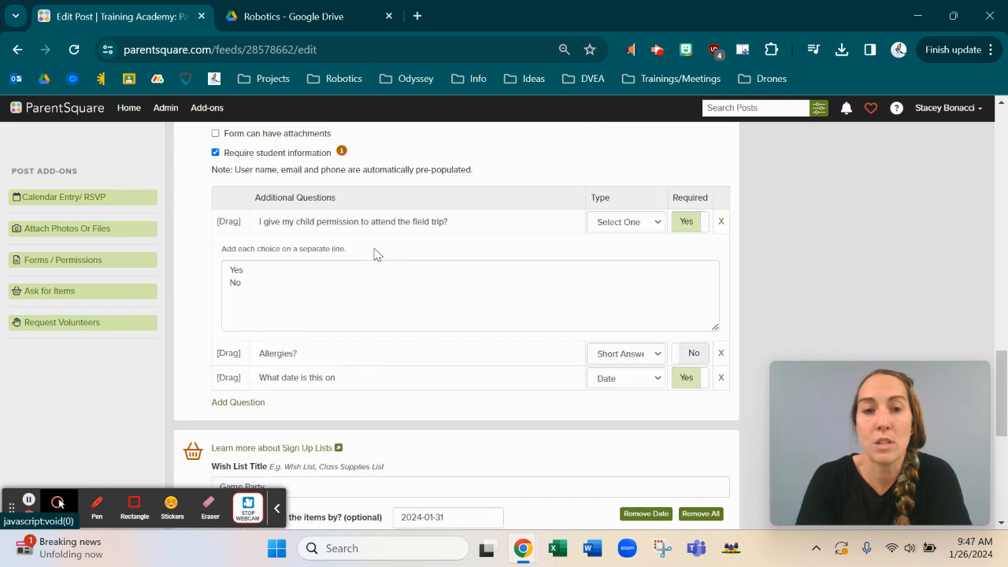
{"action": "scroll", "coordinate": [375, 254], "scroll_direction": "up", "scroll_amount": 1}
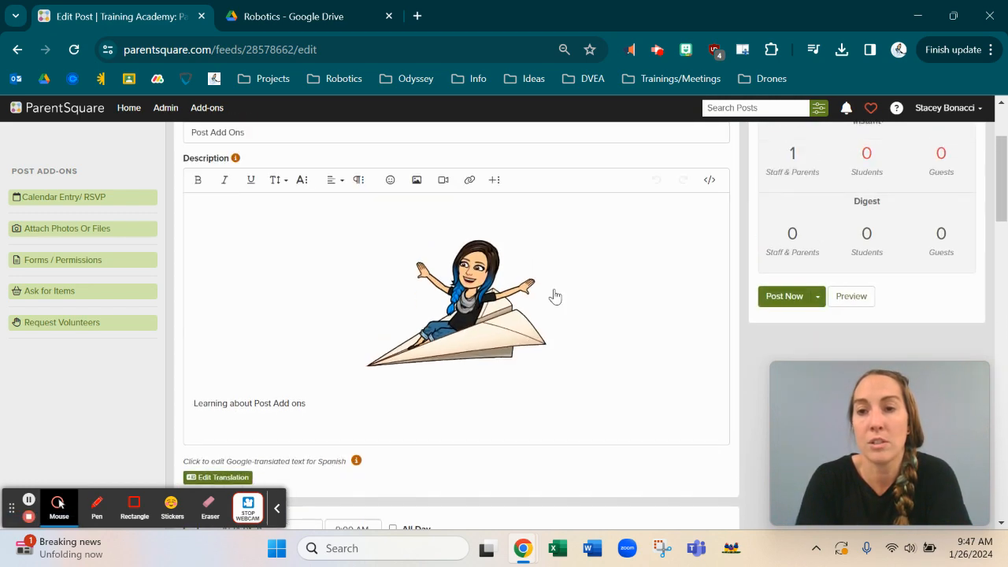
{"action": "left_click", "coordinate": [818, 296]}
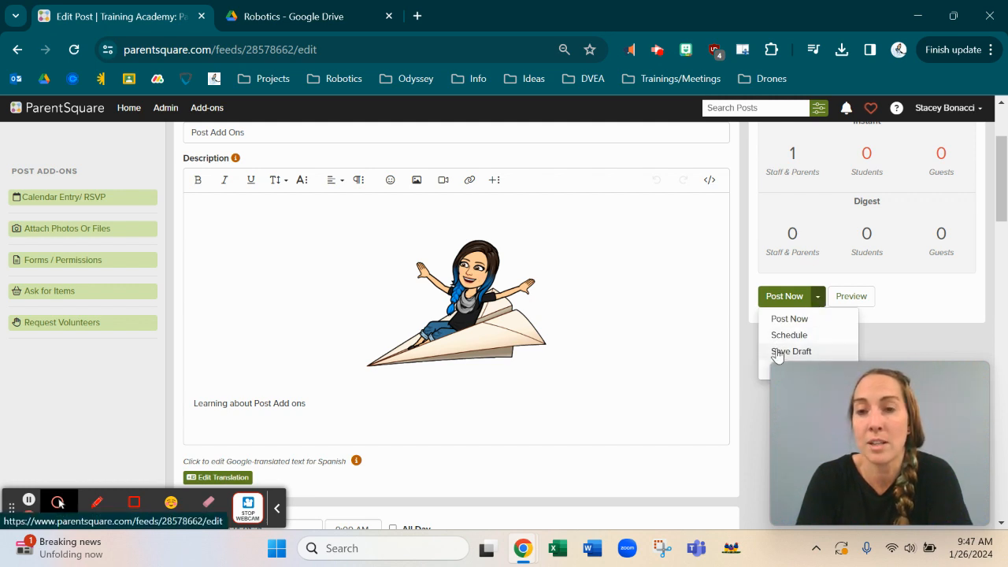
{"action": "scroll", "coordinate": [778, 356], "scroll_direction": "down", "scroll_amount": 1}
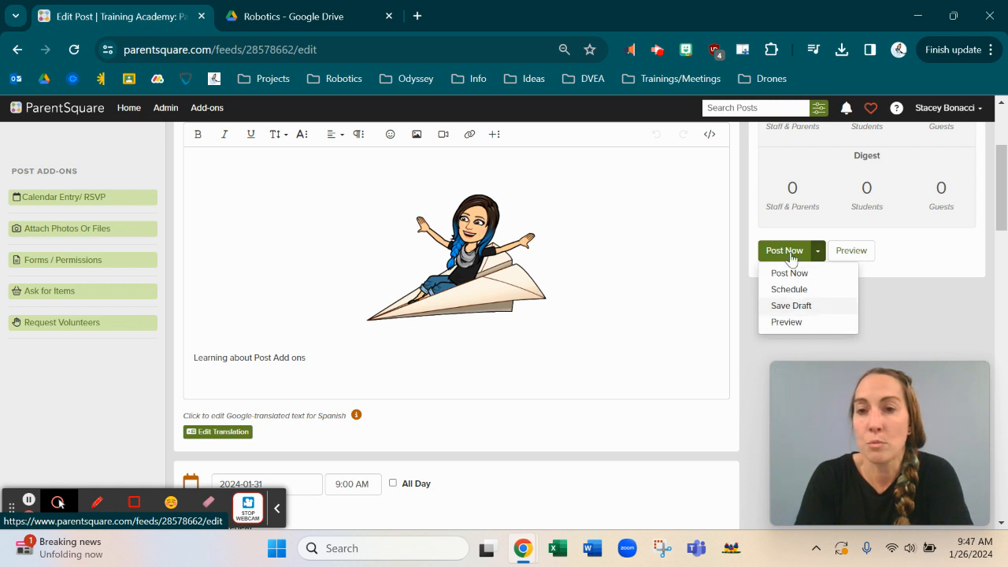
{"action": "scroll", "coordinate": [794, 264], "scroll_direction": "up", "scroll_amount": 3}
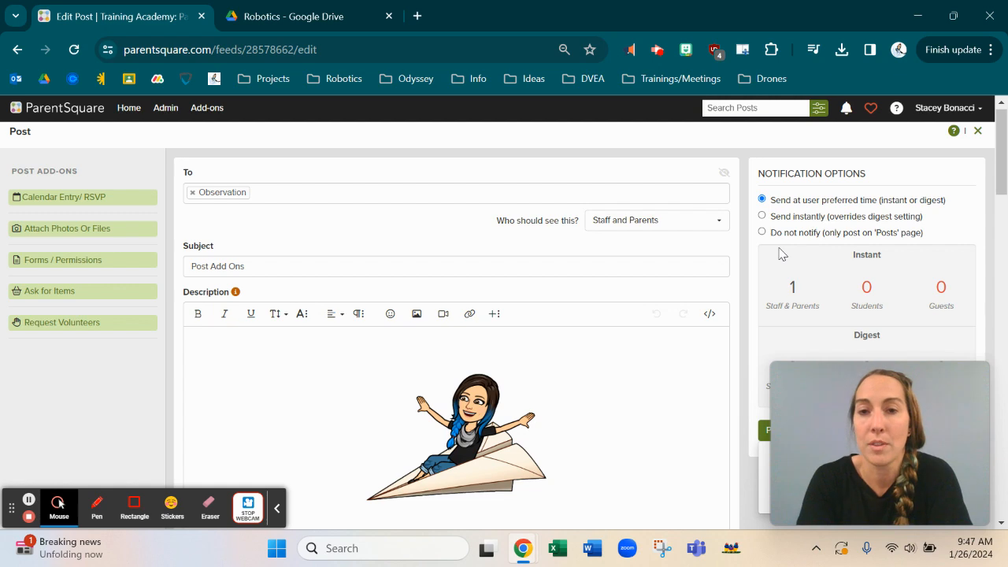
Step: Scroll the Palm Springs USD posts feed showing the Feb 14 'Post Add-Ons' event
{"action": "scroll", "coordinate": [511, 411], "scroll_direction": "down", "scroll_amount": 10}
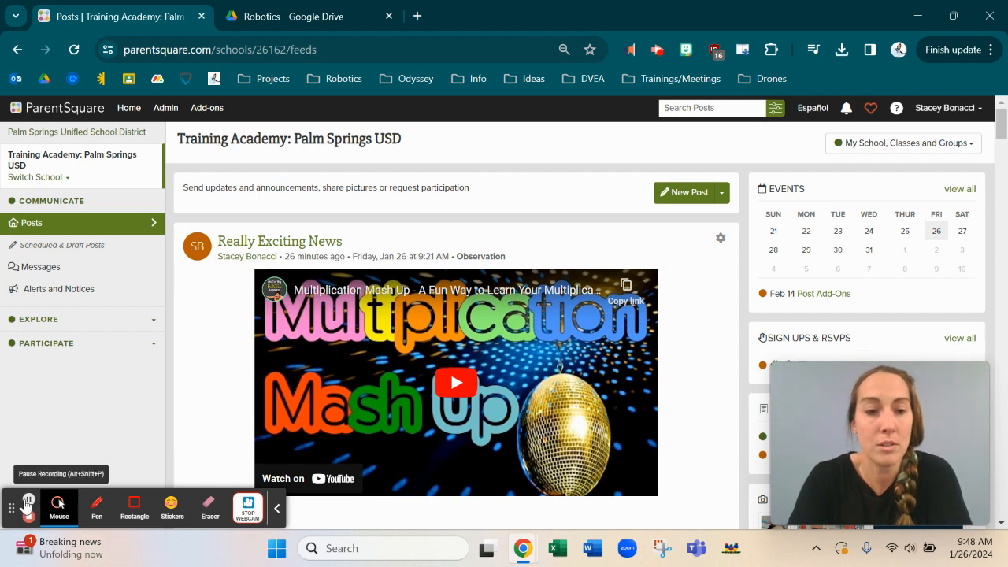
Step: Switch to the 'ParentSquare Basics' Google Slides window on its title slide
{"action": "mouse_move", "coordinate": [523, 548]}
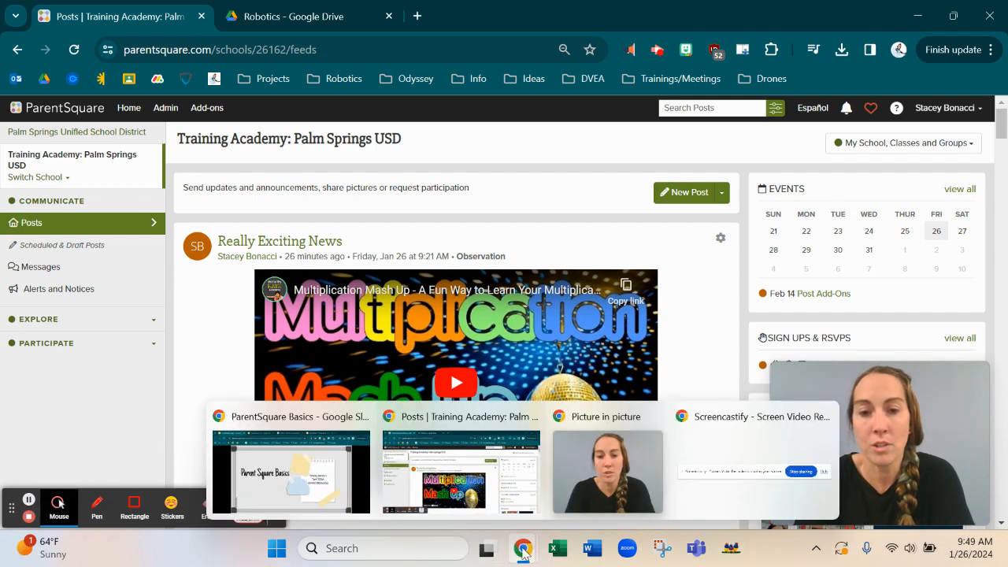
{"action": "left_click", "coordinate": [293, 486]}
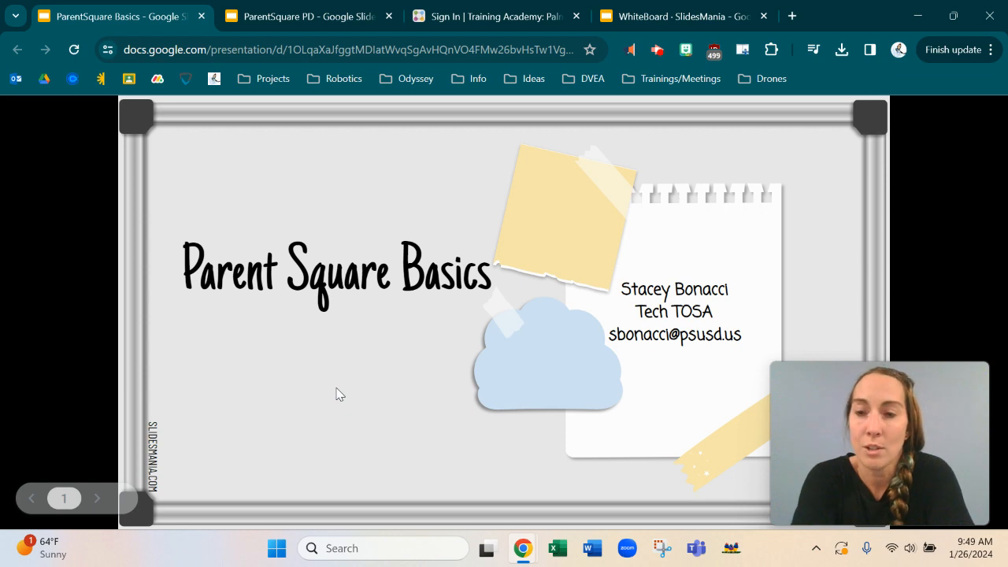
{"action": "mouse_move", "coordinate": [533, 551]}
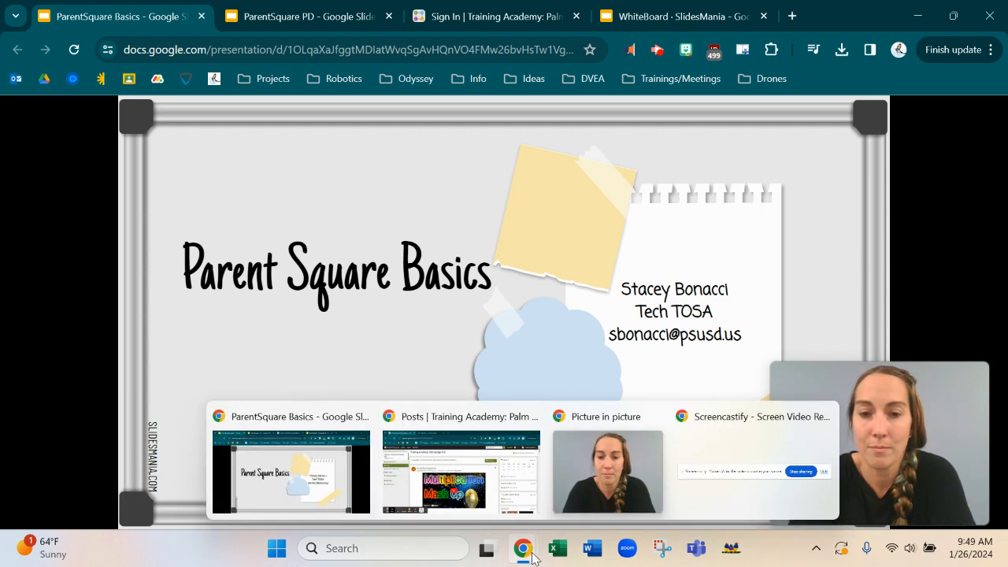